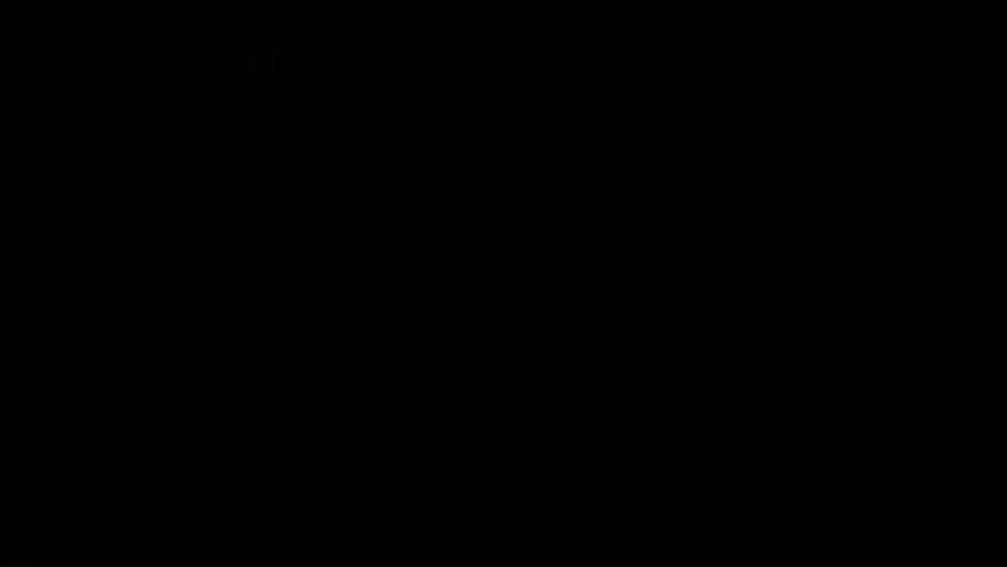
- Cancel the unfinished rectangle and orbit the empty drawing into a 3D view
key(Escape)
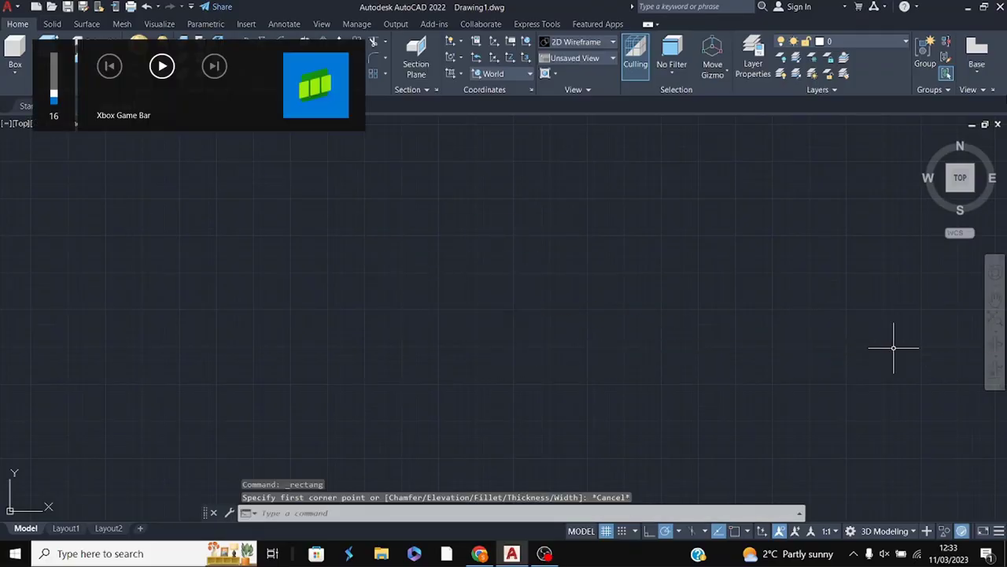
shift+middle_drag(630, 339, 655, 337)
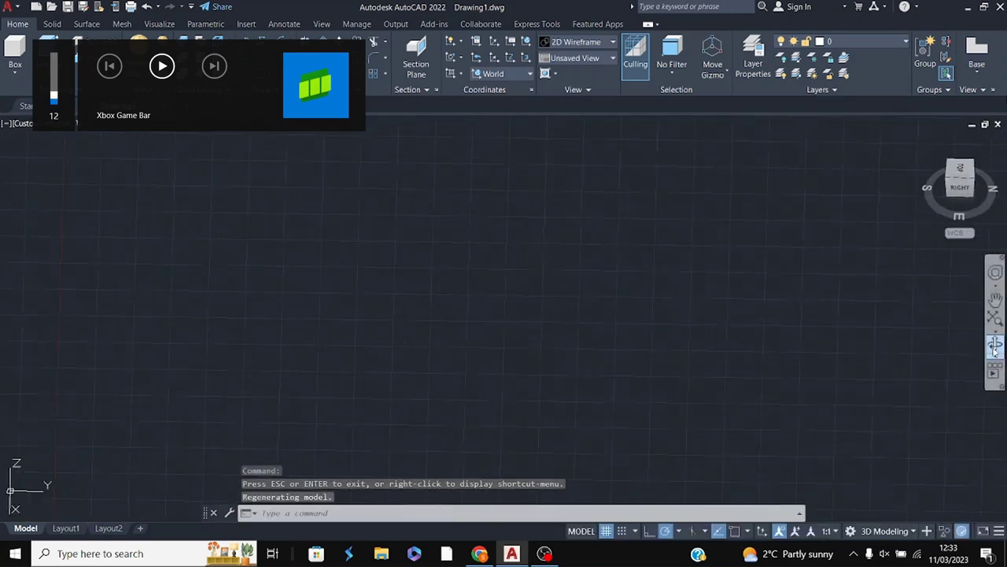
shift+middle_drag(682, 297, 656, 319)
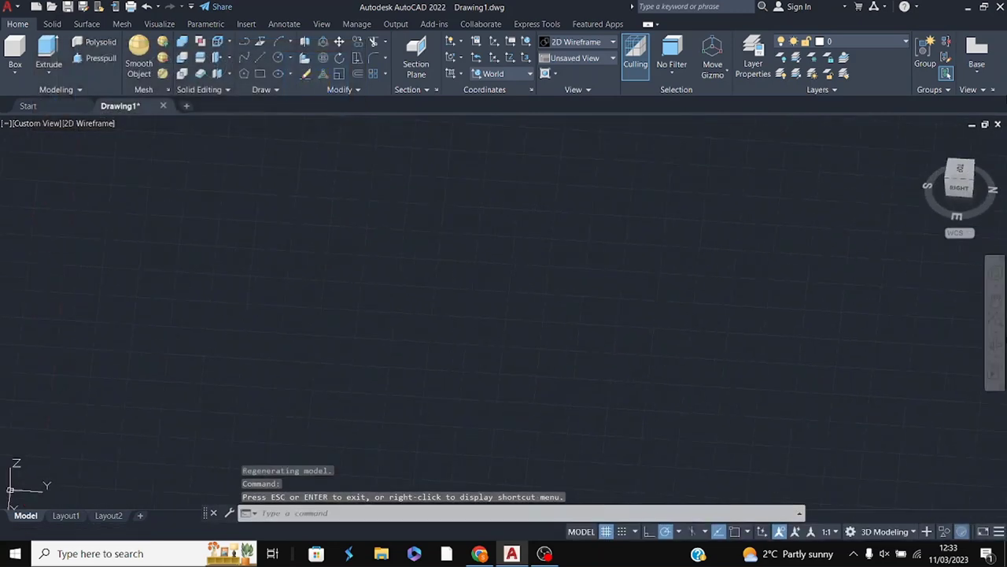
click(995, 319)
mouse_move(567, 369)
mouse_down()
mouse_move(507, 383)
mouse_move(481, 355)
mouse_up()
key(Escape)
- Draw a small box solid from two base corners and a height, after abandoning a rectangle
click(259, 74)
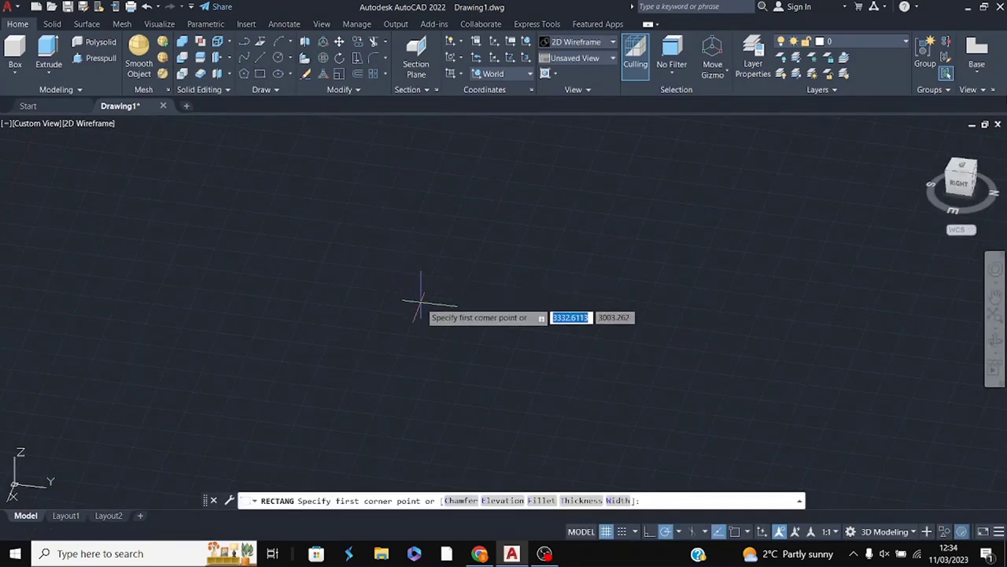
click(420, 292)
key(Escape)
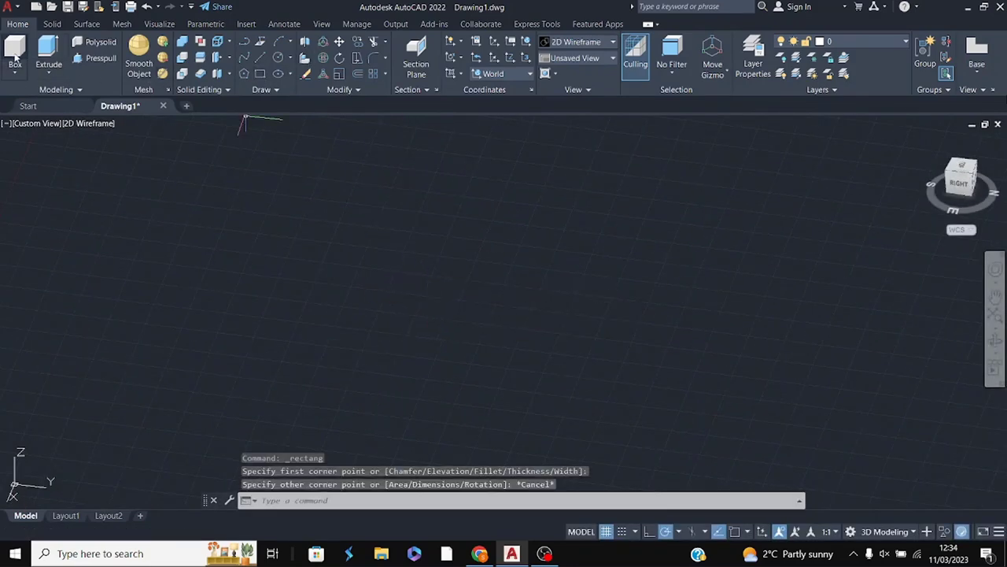
click(14, 62)
click(418, 293)
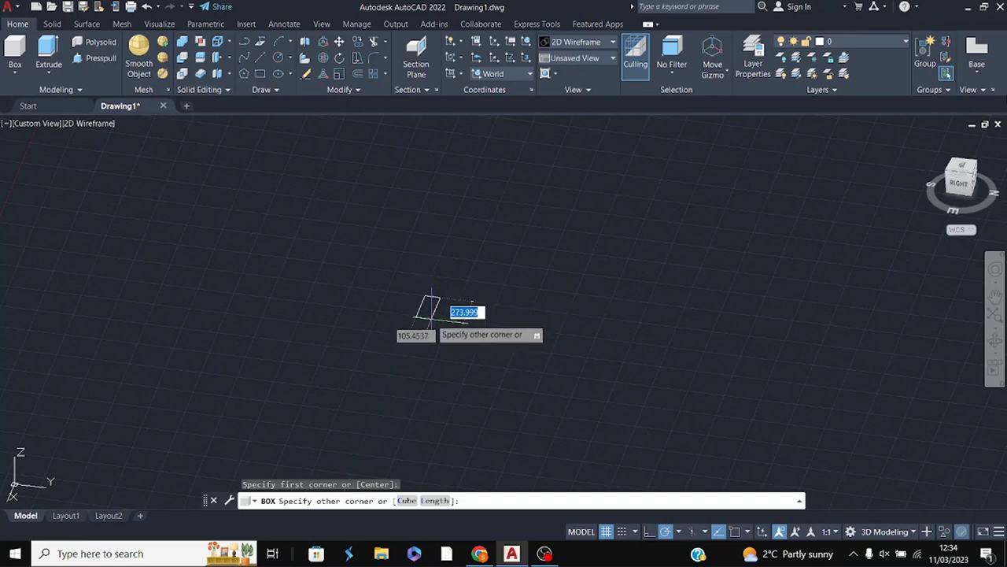
click(432, 315)
click(434, 315)
mouse_move(670, 355)
shift+middle_down()
mouse_move(460, 313)
mouse_move(477, 398)
mouse_move(473, 318)
mouse_move(522, 367)
shift+middle_up()
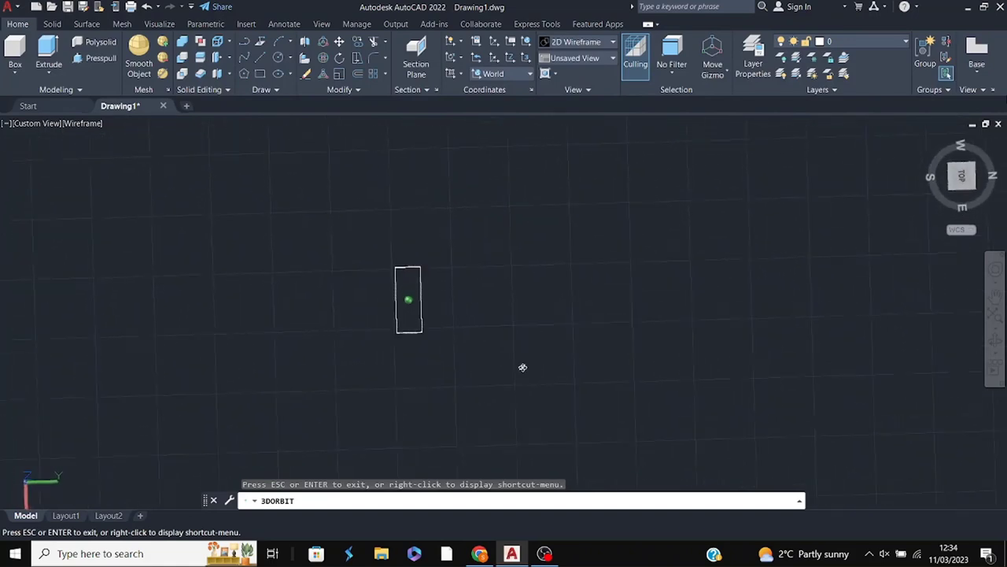
- Polar-array the box into 23 items around a centre point above it
click(382, 74)
click(394, 149)
click(422, 311)
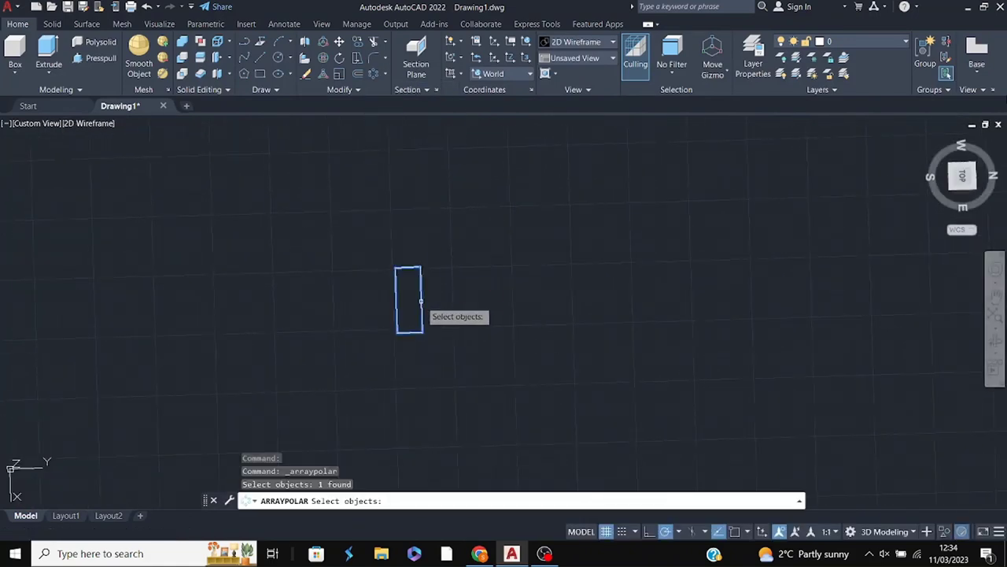
key(Return)
scroll(418, 234, up, 2)
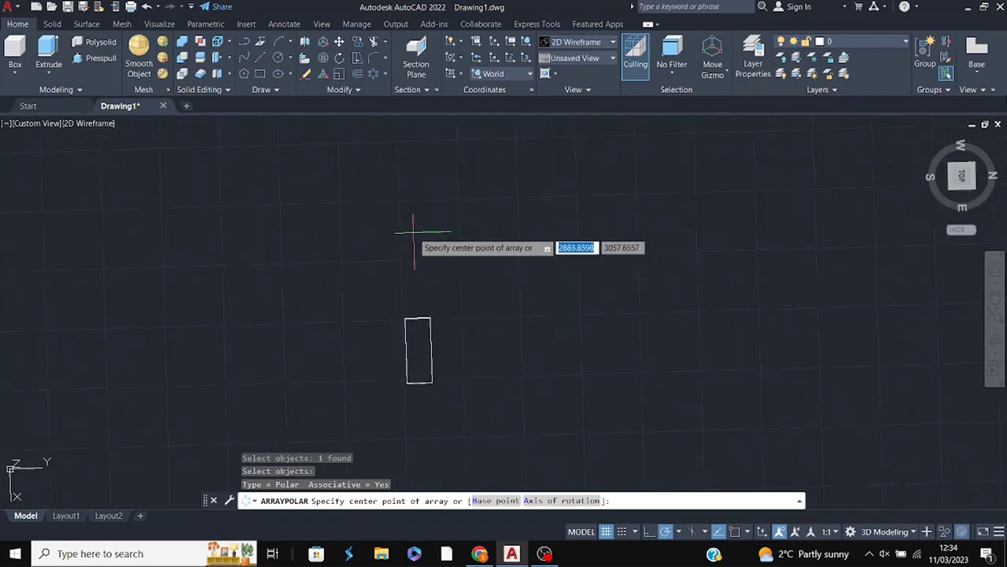
click(413, 199)
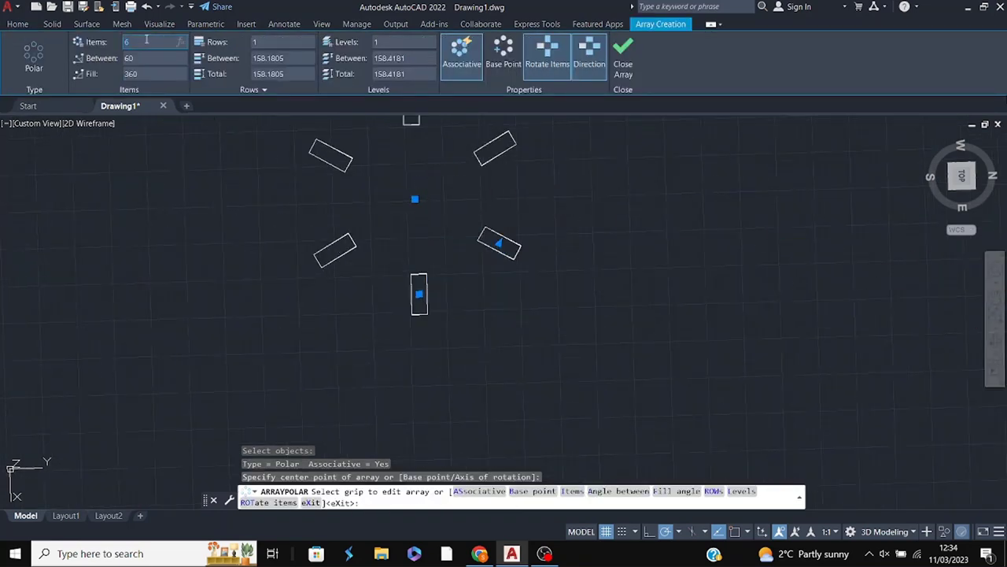
text(23)
key(Return)
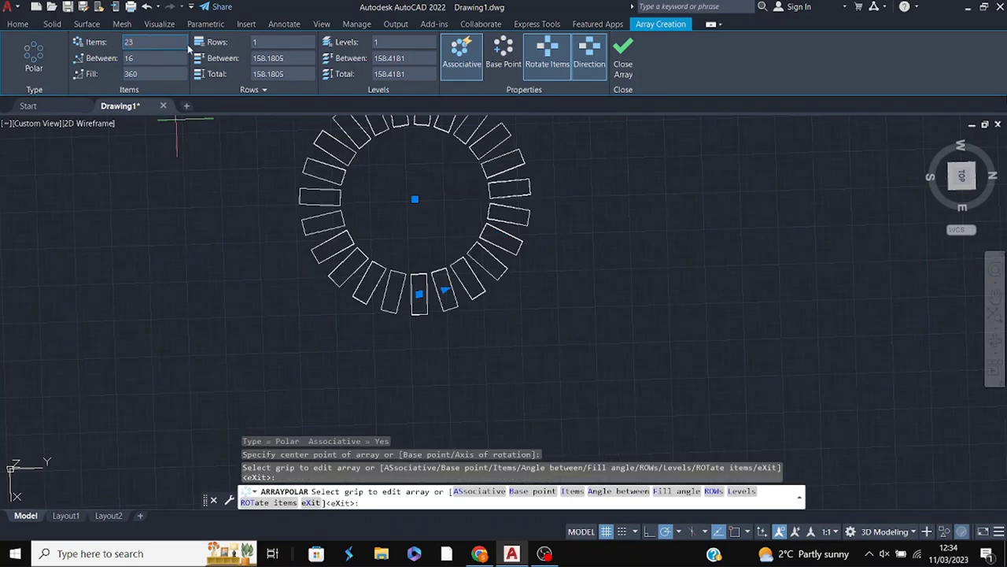
key(Return)
- Select the whole ring of boxes and EXPLODE it into 23 separate boxes
click(995, 291)
mouse_move(632, 248)
mouse_down()
mouse_move(628, 364)
mouse_move(625, 338)
mouse_up()
key(Escape)
click(996, 337)
mouse_move(698, 267)
mouse_down()
mouse_move(554, 298)
mouse_move(611, 392)
mouse_up()
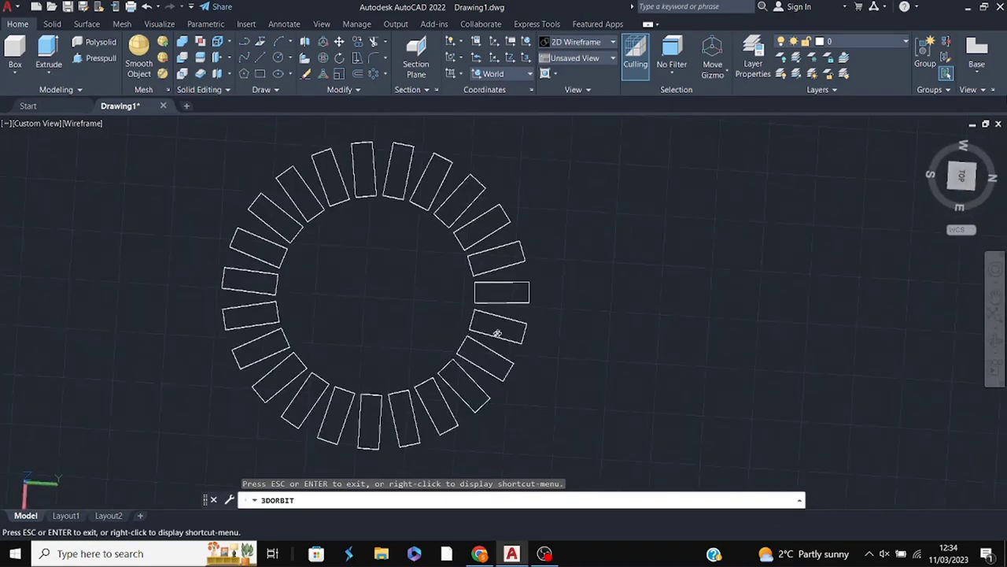
drag(497, 332, 571, 275)
key(Escape)
drag(499, 144, 603, 378)
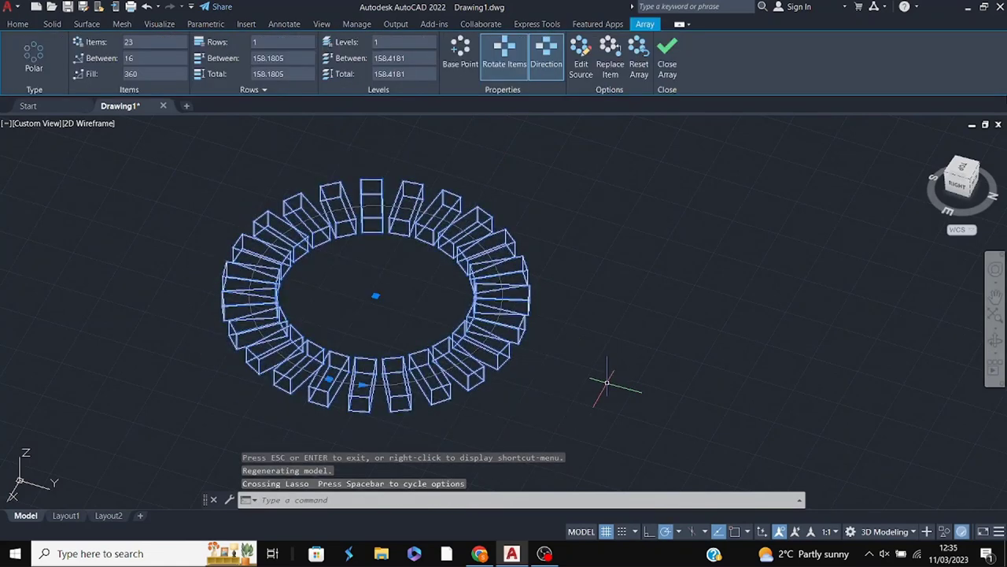
text(exp)
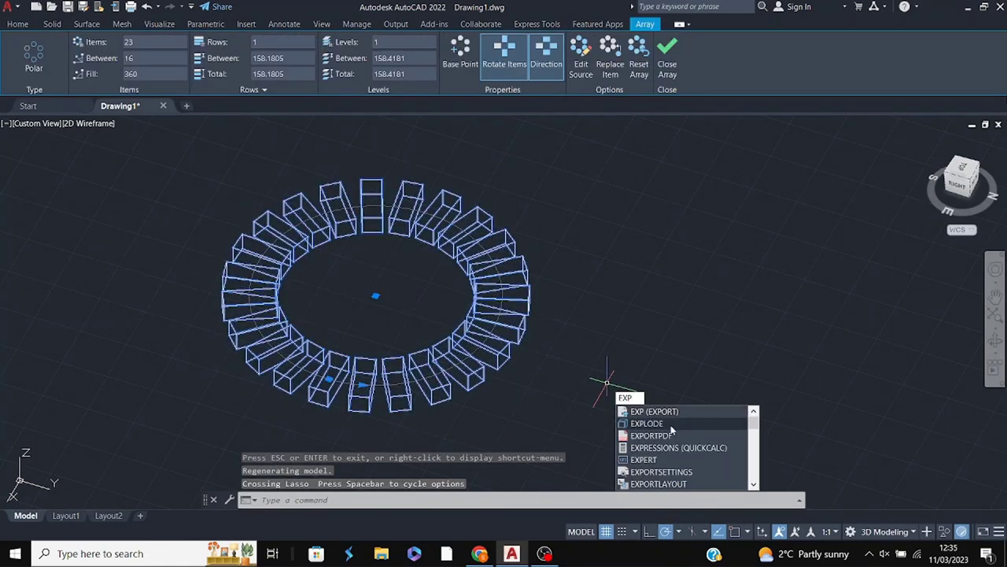
text(lode)
key(Return)
shift+middle_drag(668, 322, 675, 407)
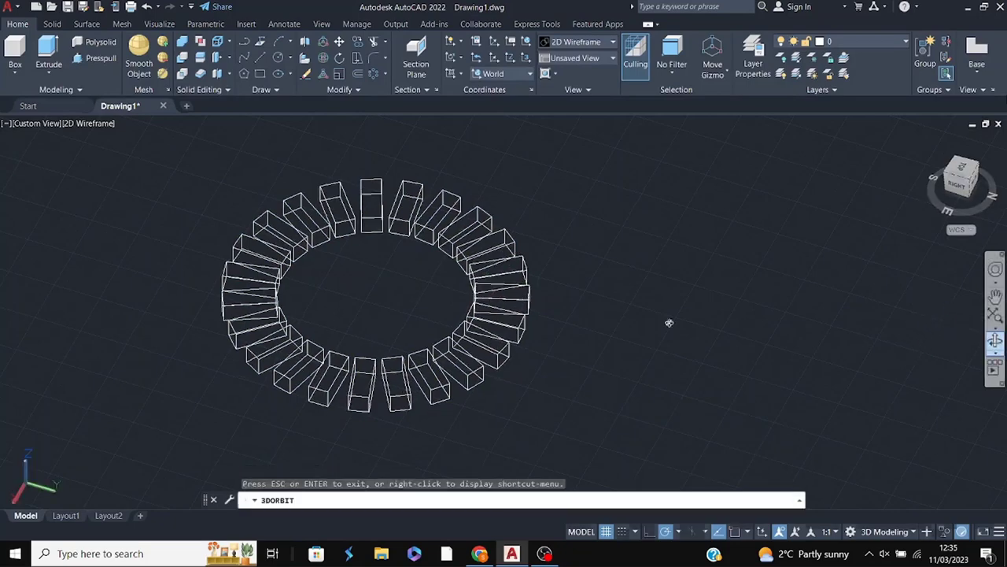
- Draw an outer circle enclosing the box ring and a smaller concentric inner circle
click(281, 59)
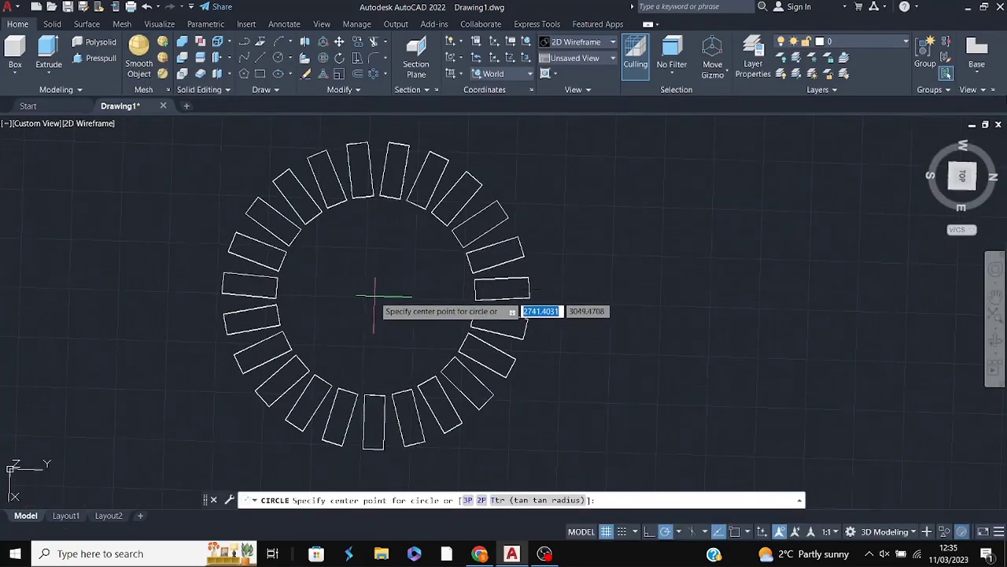
click(375, 298)
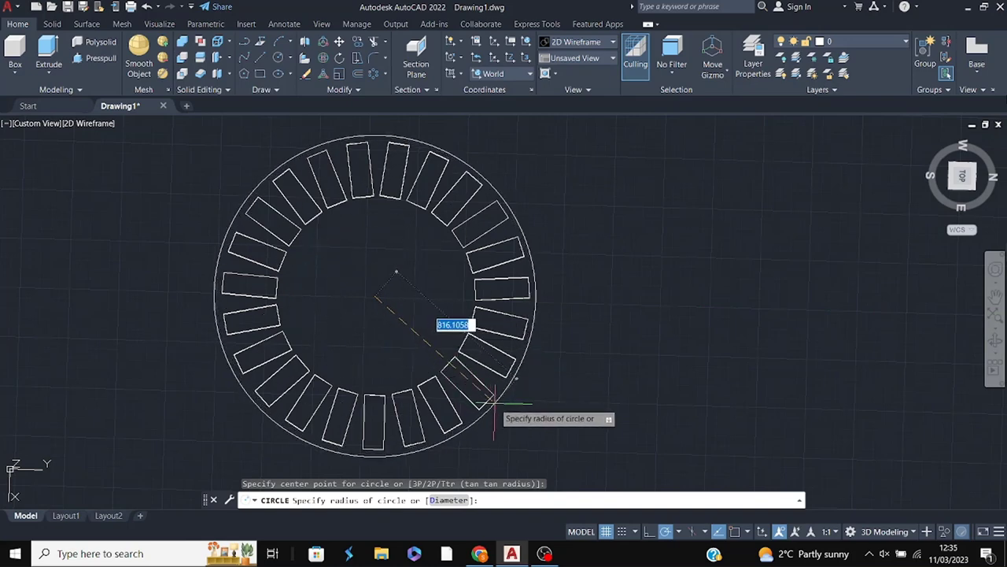
click(495, 403)
click(281, 59)
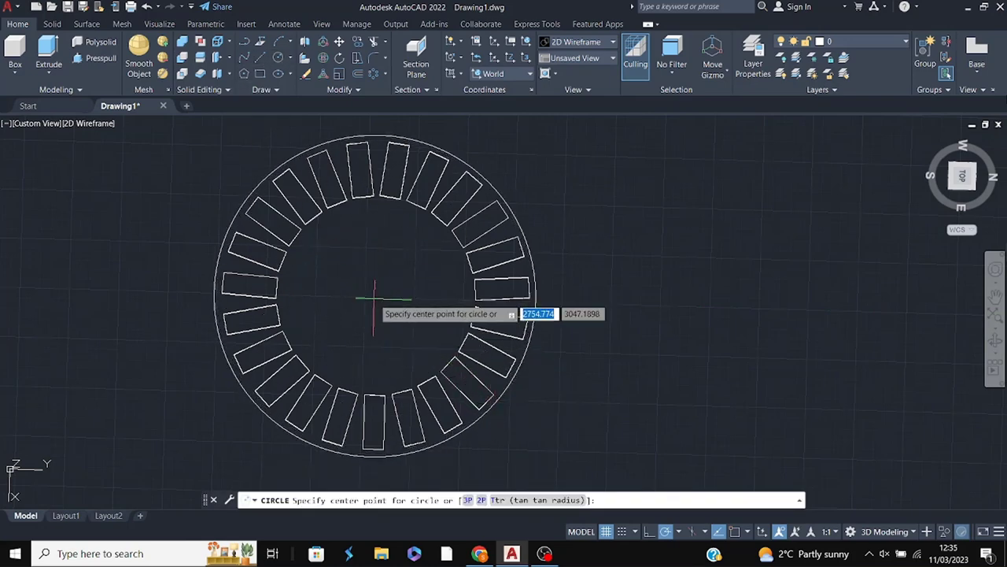
click(375, 297)
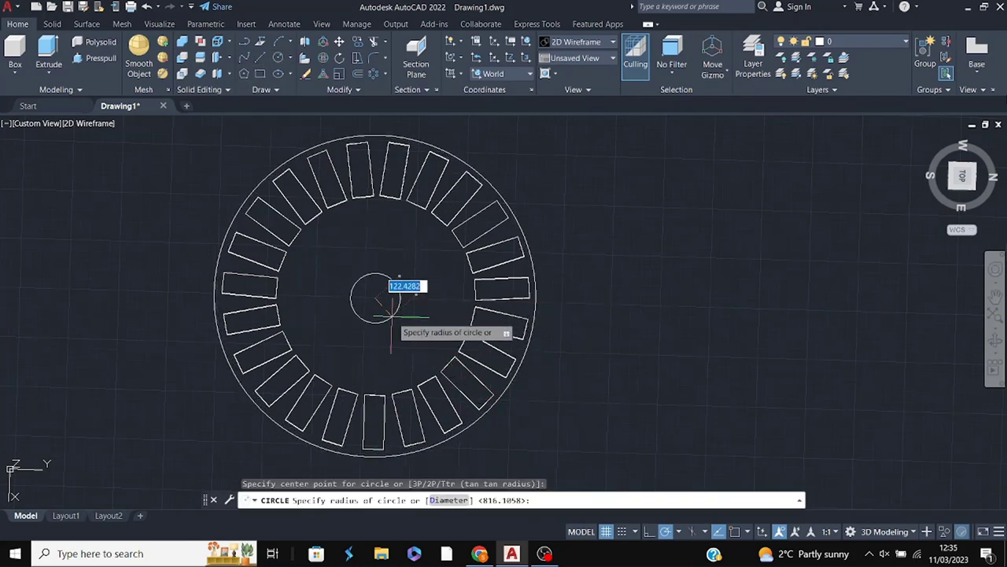
click(434, 367)
click(418, 223)
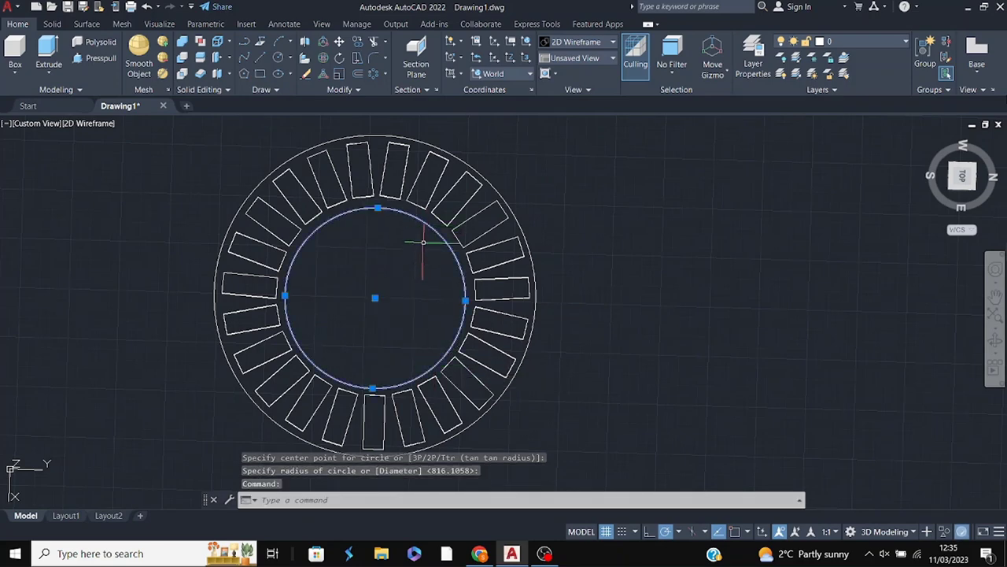
text(MO)
key(Return)
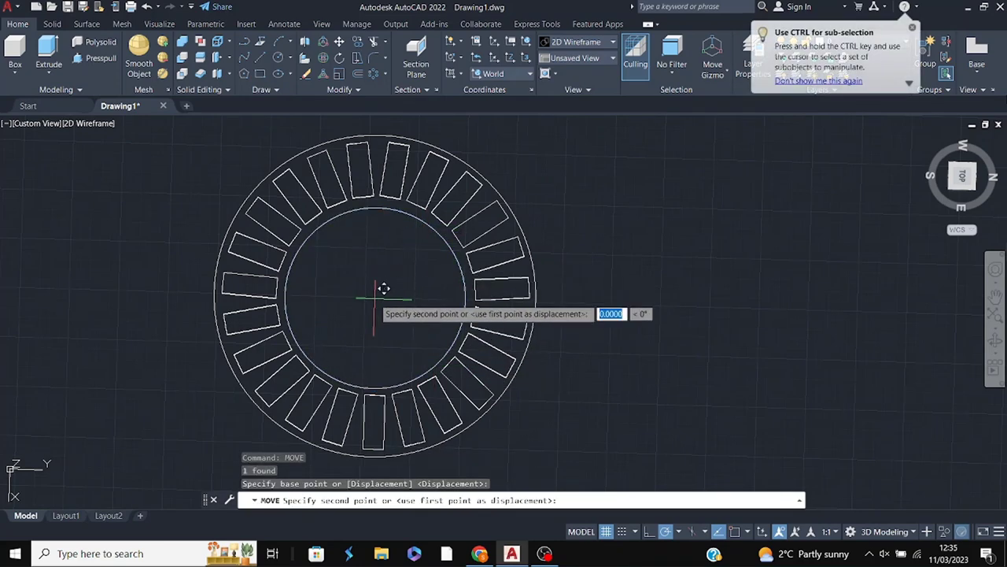
click(376, 297)
key(Escape)
- Extrude the outer and inner circles into cylinder solids in a 3D view
shift+middle_drag(373, 294, 517, 360)
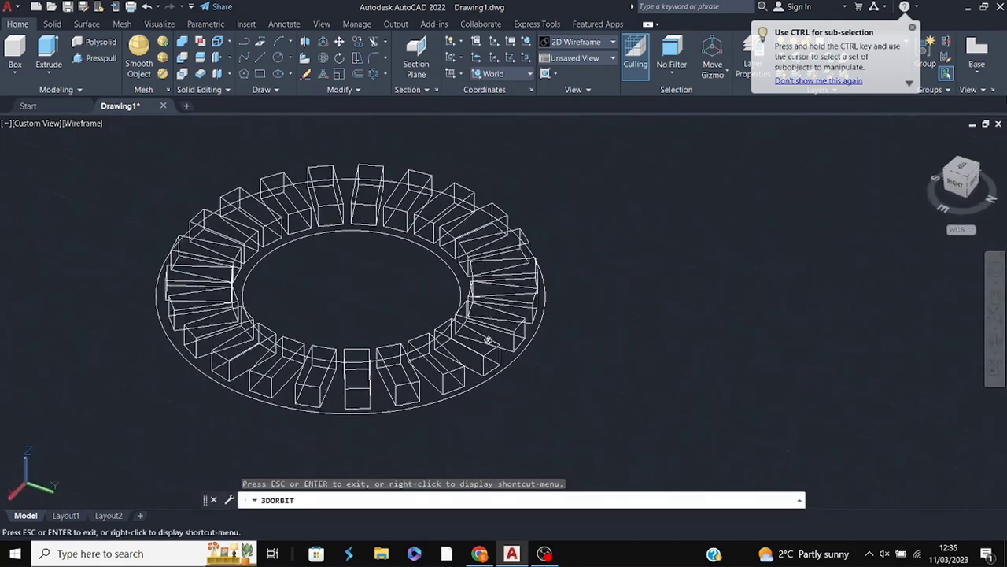
text(ext)
key(Return)
click(521, 363)
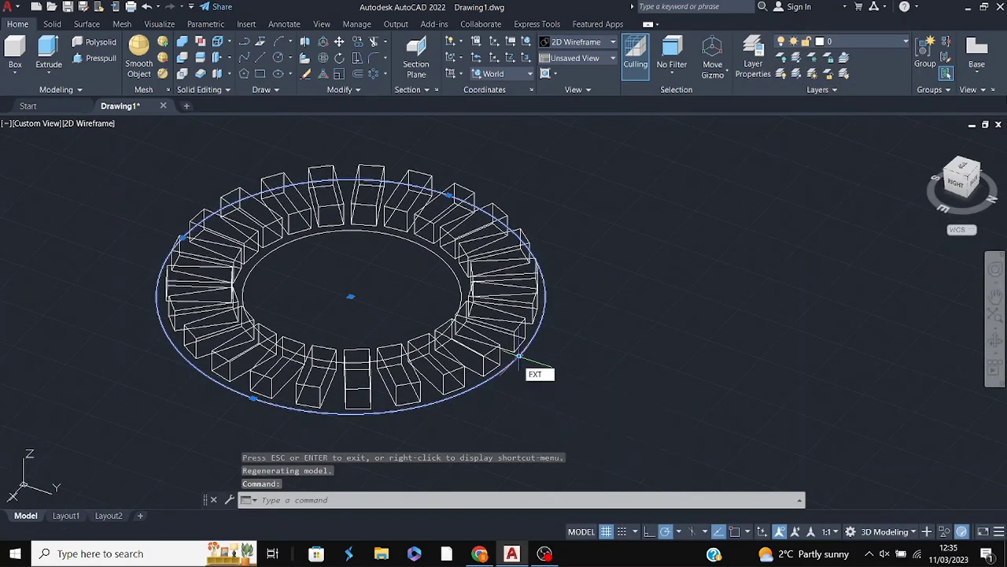
key(Return)
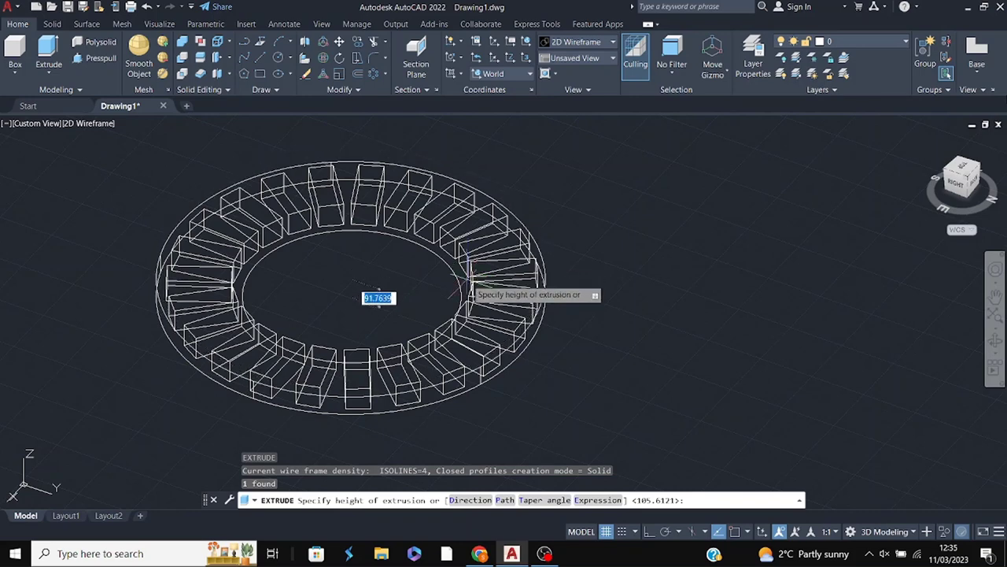
click(466, 272)
click(464, 276)
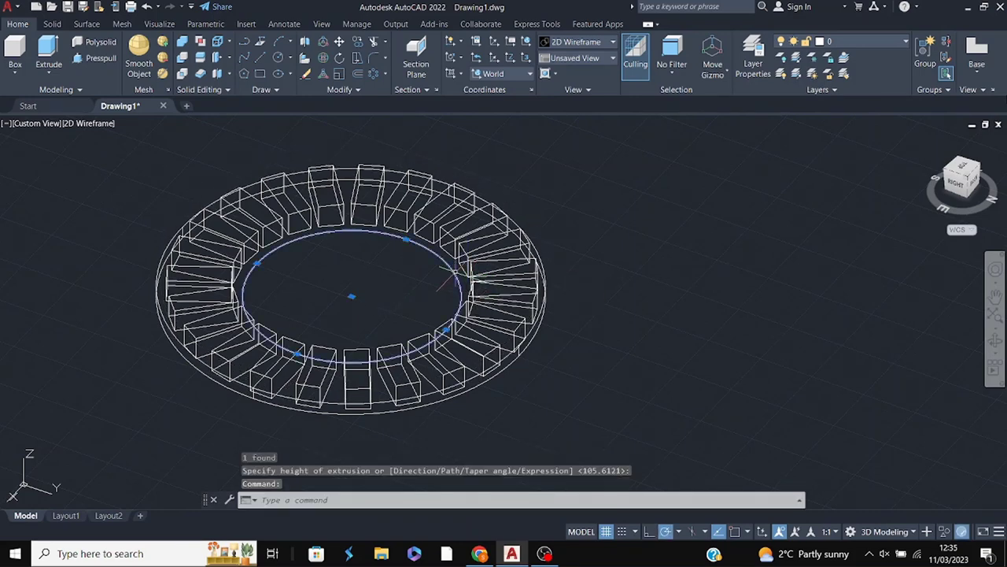
text(ext)
key(Return)
key(Escape)
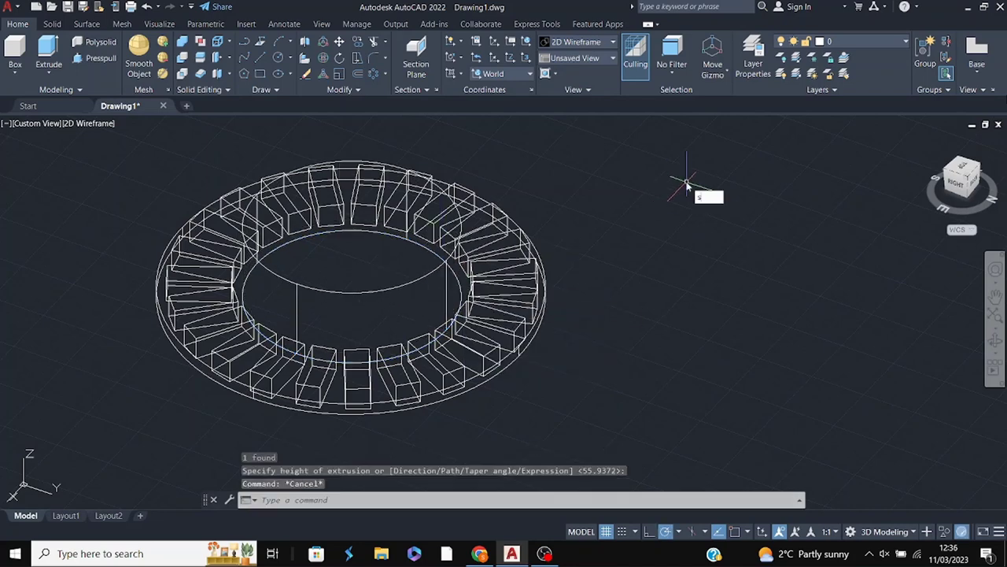
text(ubtr)
key(Return)
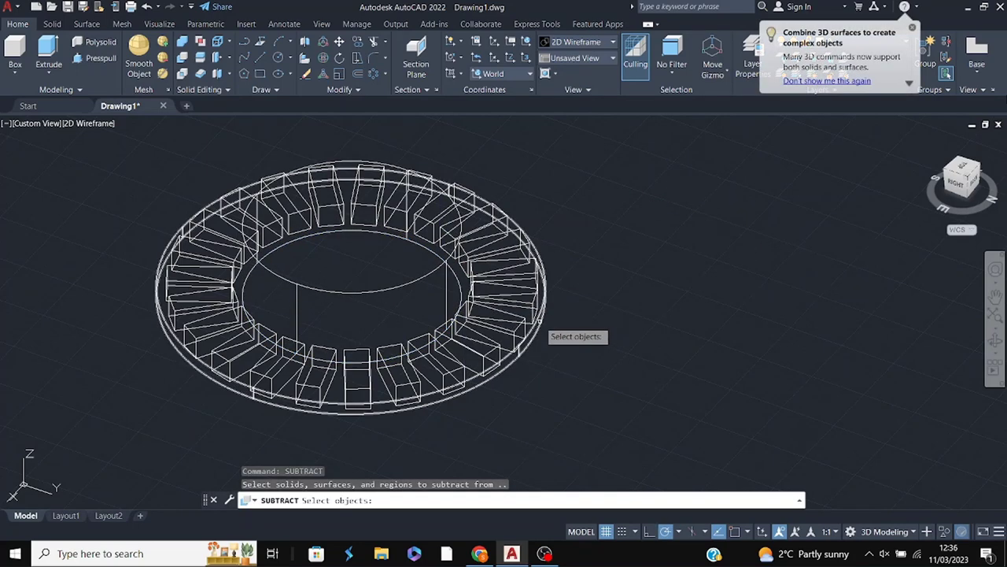
- Subtract the inner cylinder from the disc to cut its centre hole
click(537, 324)
key(Return)
click(432, 279)
key(Return)
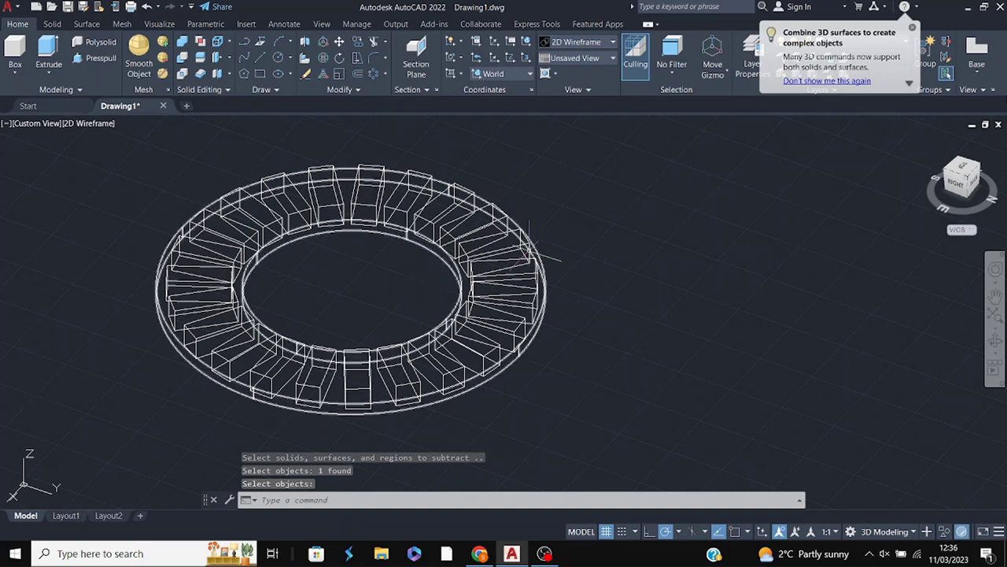
- Subtract all 23 rim boxes from the ring disc, picking each box around the rim
text(ubtr)
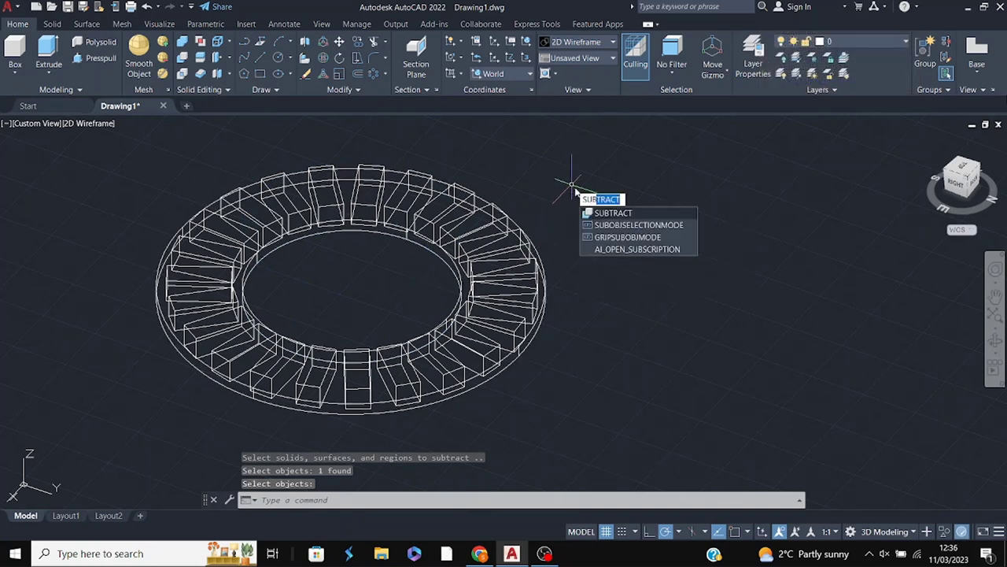
key(Return)
click(475, 274)
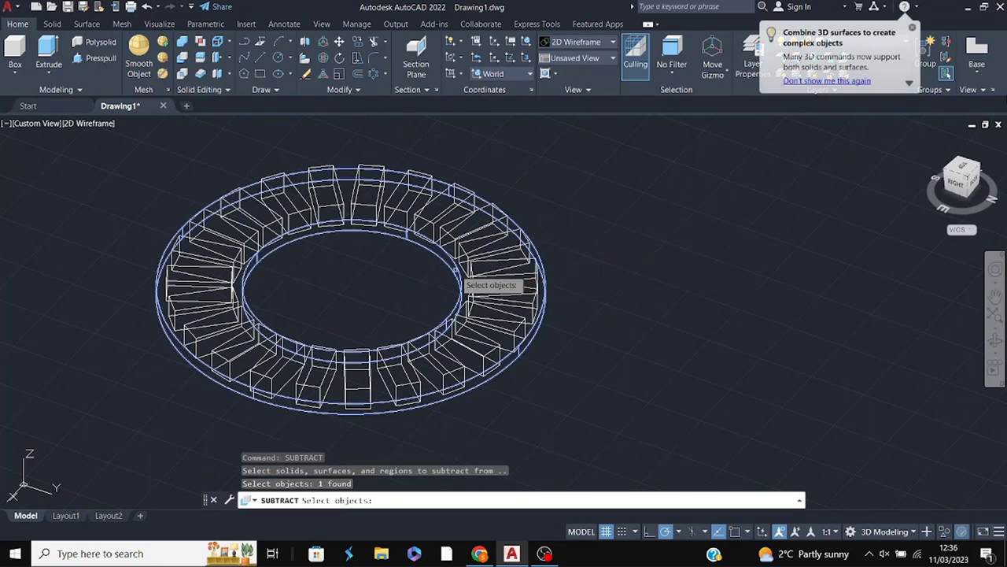
key(Return)
click(390, 217)
click(409, 222)
click(429, 227)
click(466, 253)
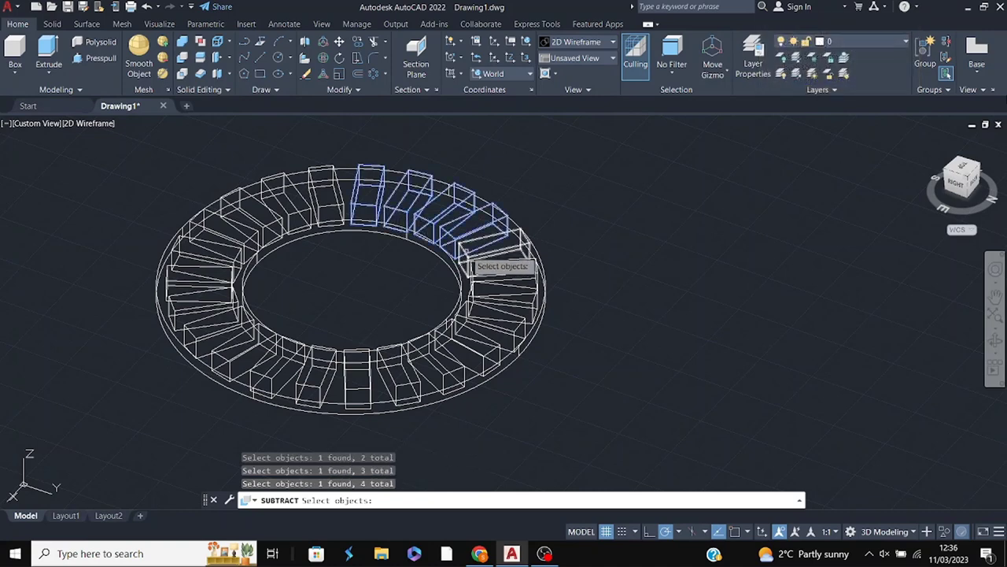
click(475, 274)
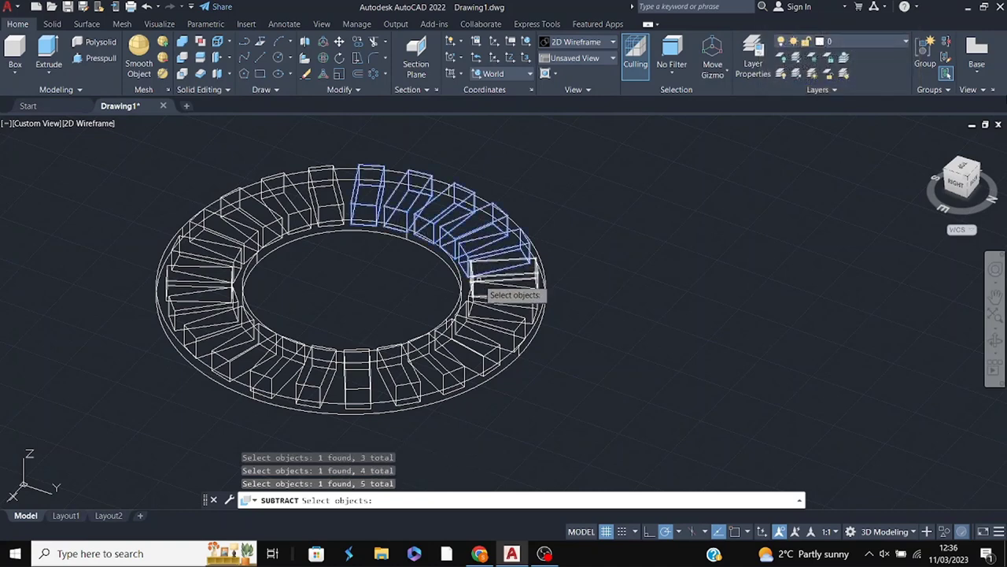
click(495, 316)
click(472, 340)
click(444, 356)
click(415, 367)
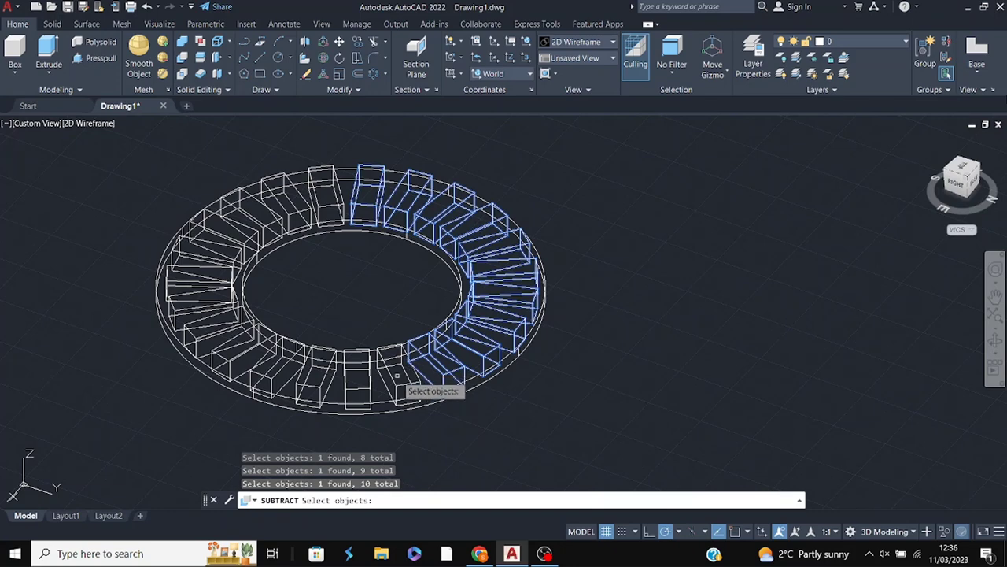
click(285, 368)
click(240, 347)
click(211, 327)
click(193, 285)
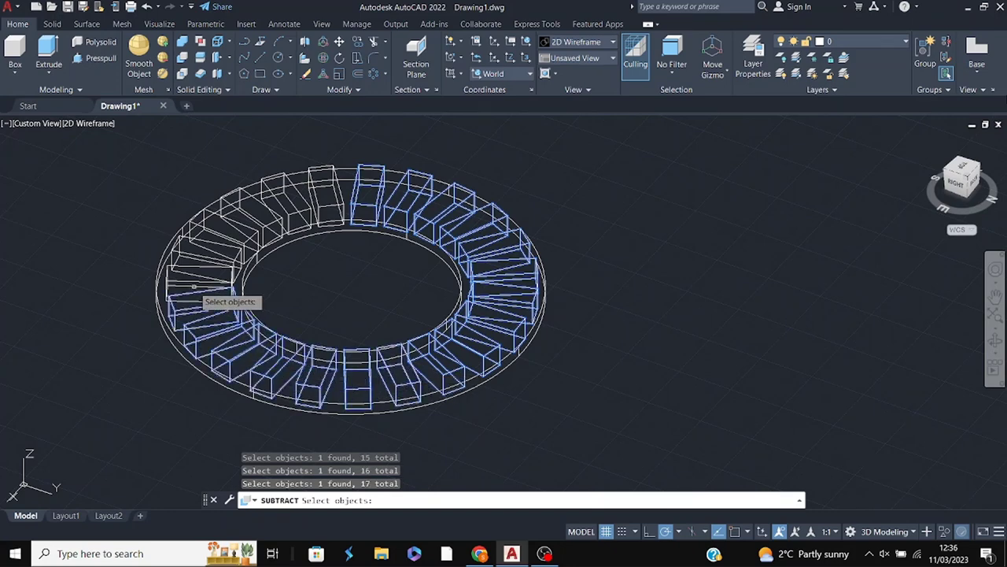
click(197, 265)
click(213, 240)
click(240, 217)
click(267, 201)
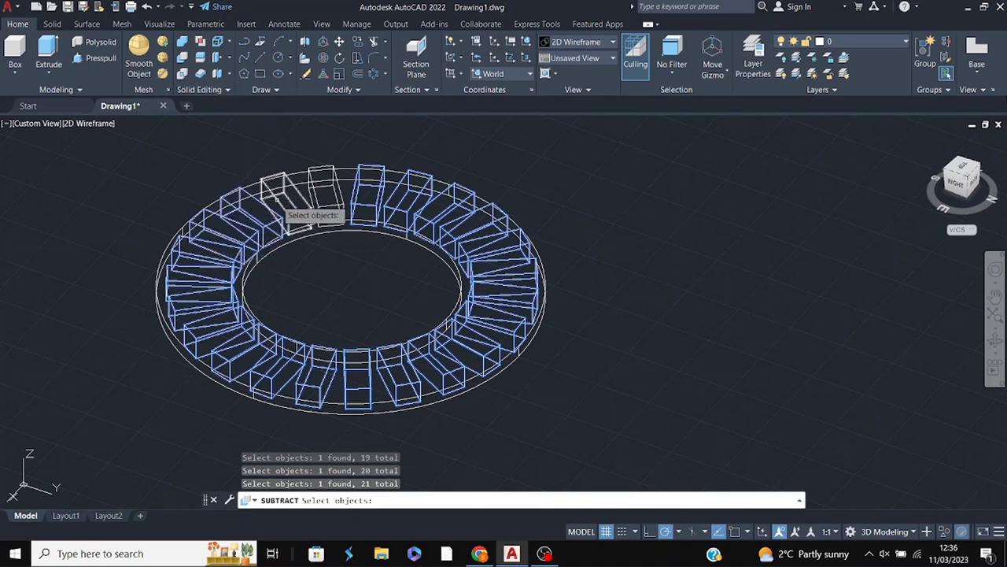
click(277, 199)
click(316, 210)
key(Return)
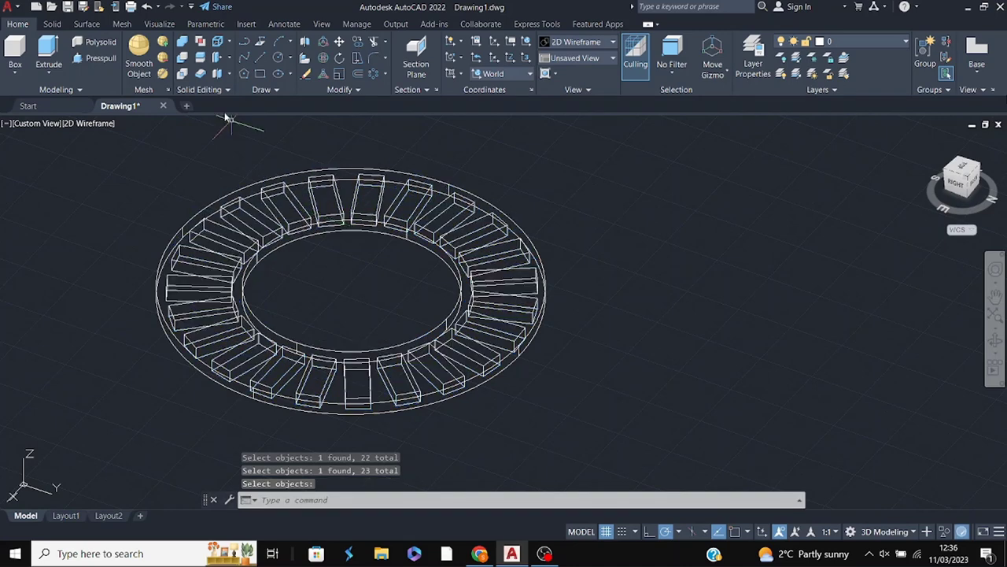
click(110, 125)
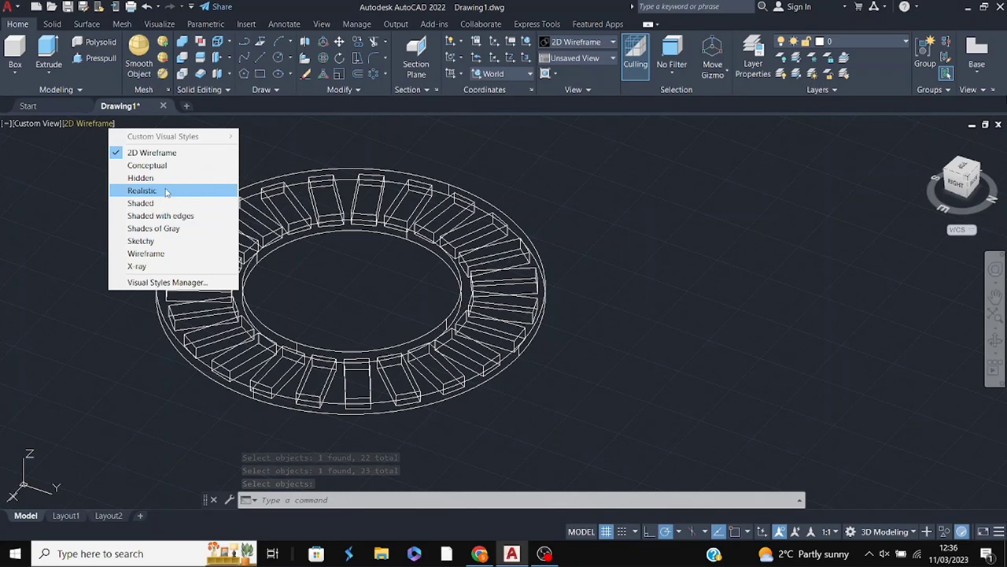
- Shade the ring Realistic, view it from the top, and draw a circle at its centre
click(165, 189)
mouse_move(165, 187)
shift+middle_down()
mouse_move(624, 406)
mouse_move(588, 324)
shift+middle_up()
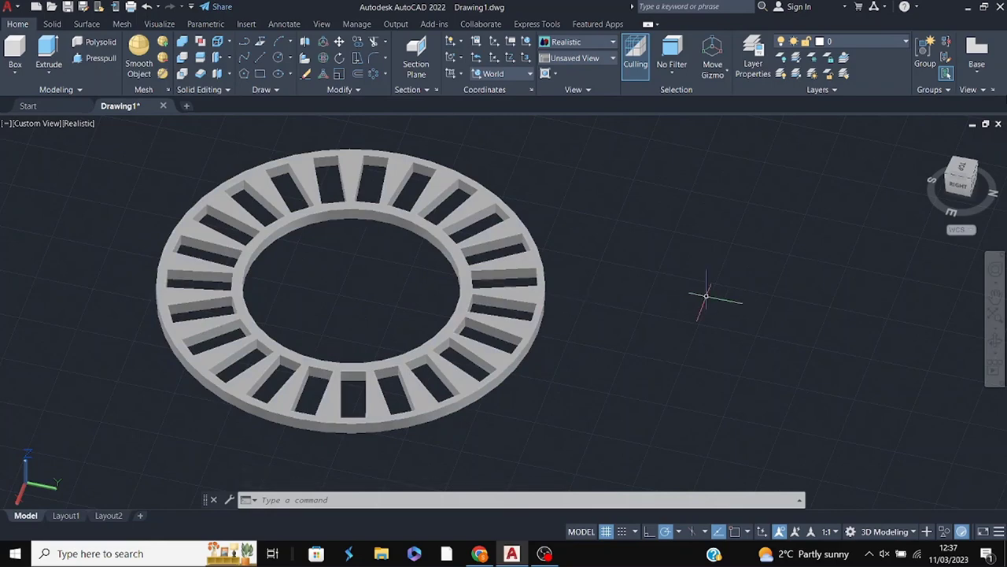
shift+middle_drag(606, 314, 616, 402)
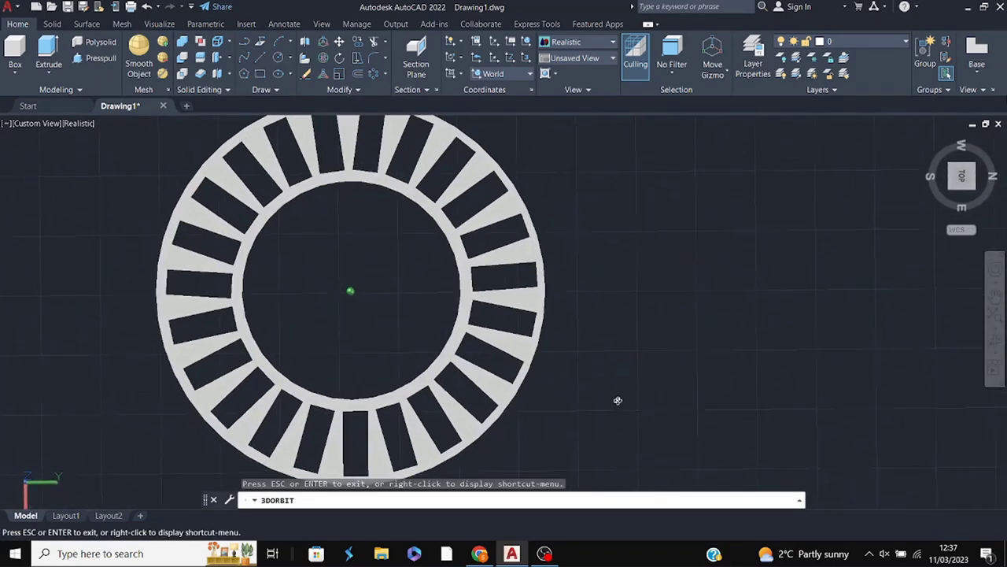
click(278, 57)
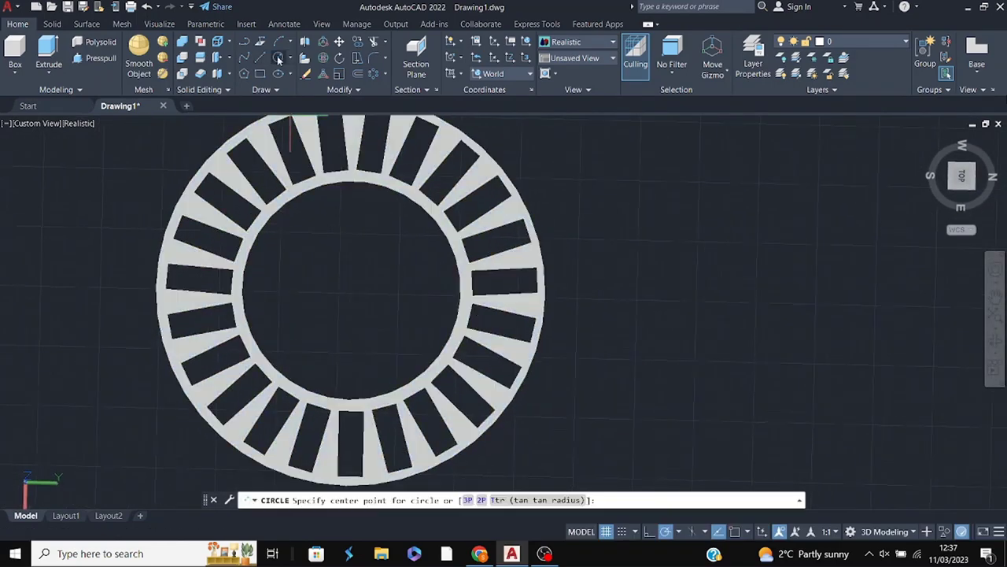
click(351, 290)
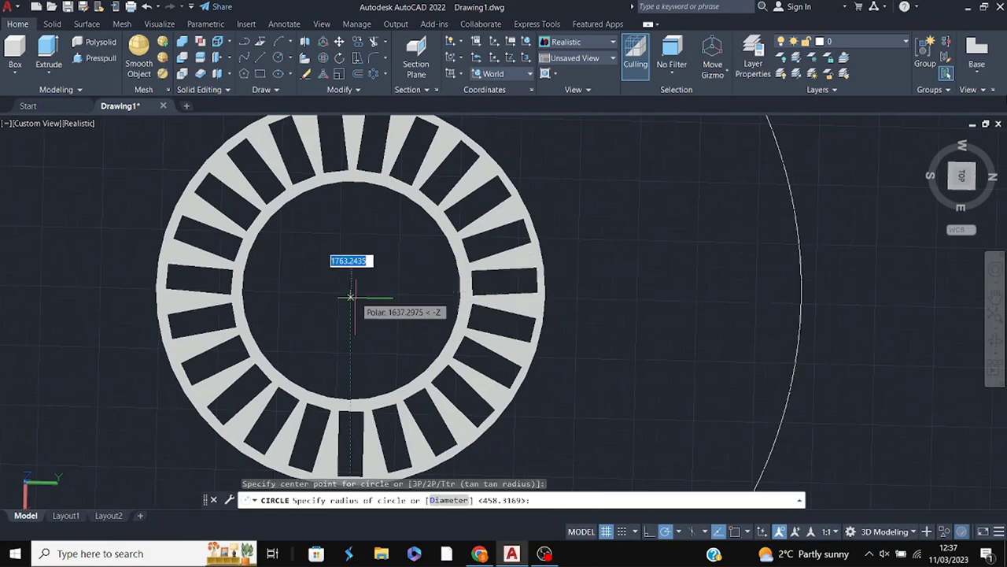
click(395, 340)
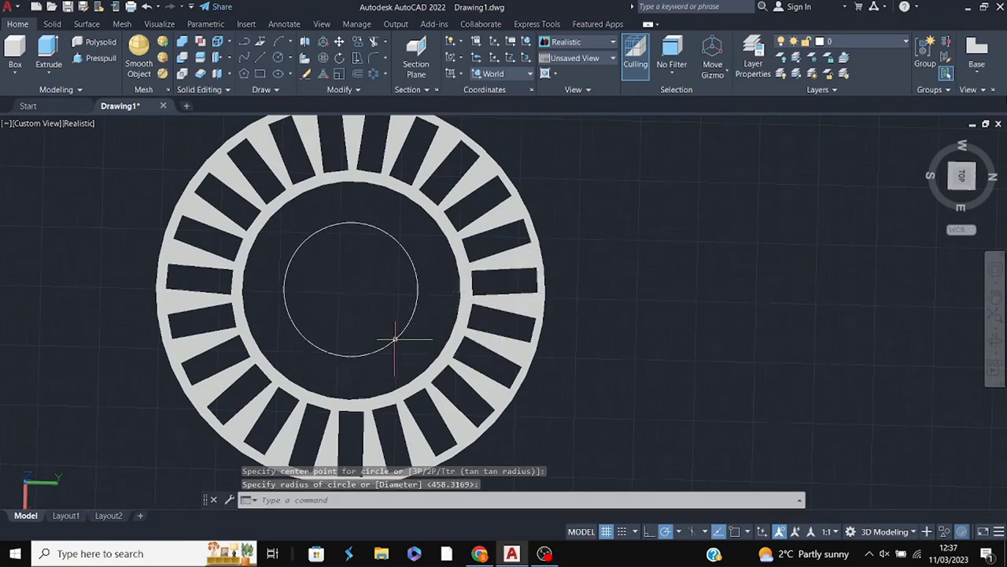
- Tilt the view, toggle 2D Wireframe and back to Realistic, and cancel the pending extrude
shift+middle_drag(395, 340, 446, 285)
scroll(446, 286, up, 1)
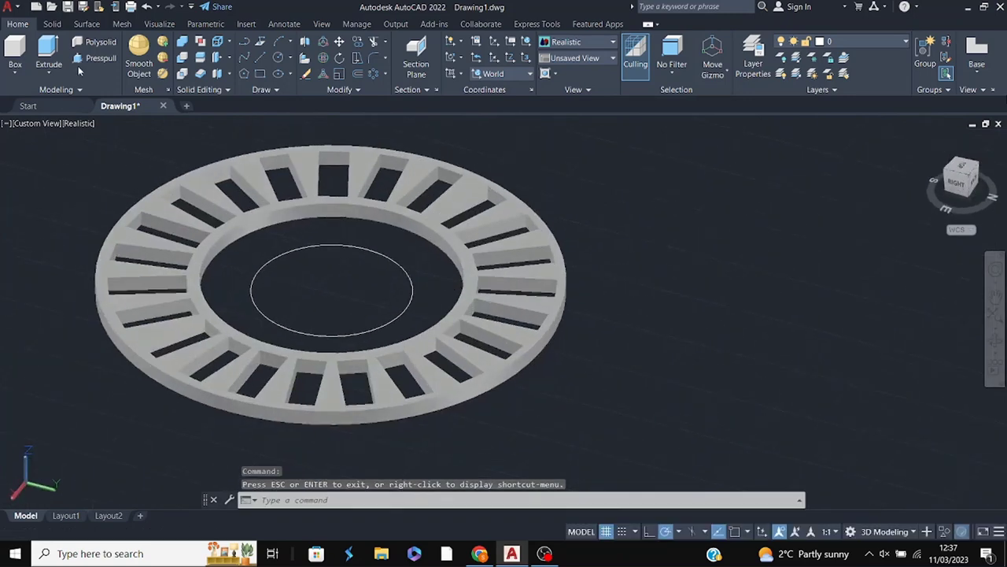
click(78, 124)
click(110, 138)
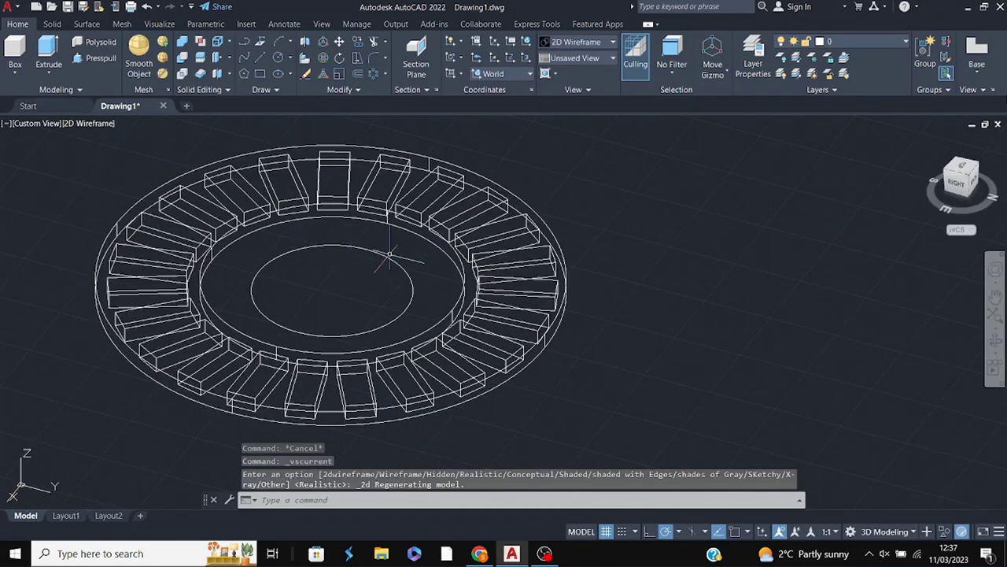
click(86, 123)
click(118, 191)
text(EXT)
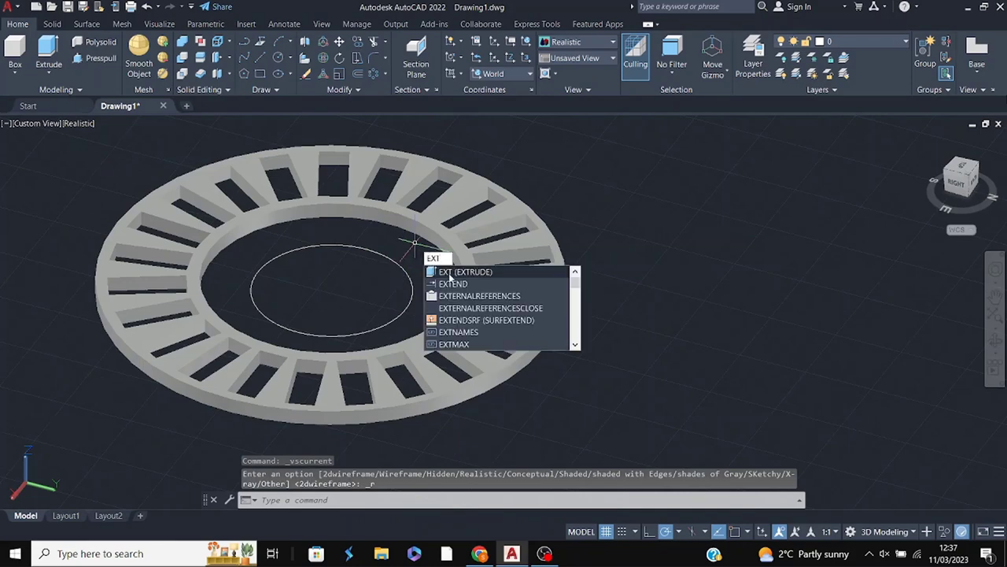
key(Escape)
- Draw a second circle centred inside the ring's opening
text(c)
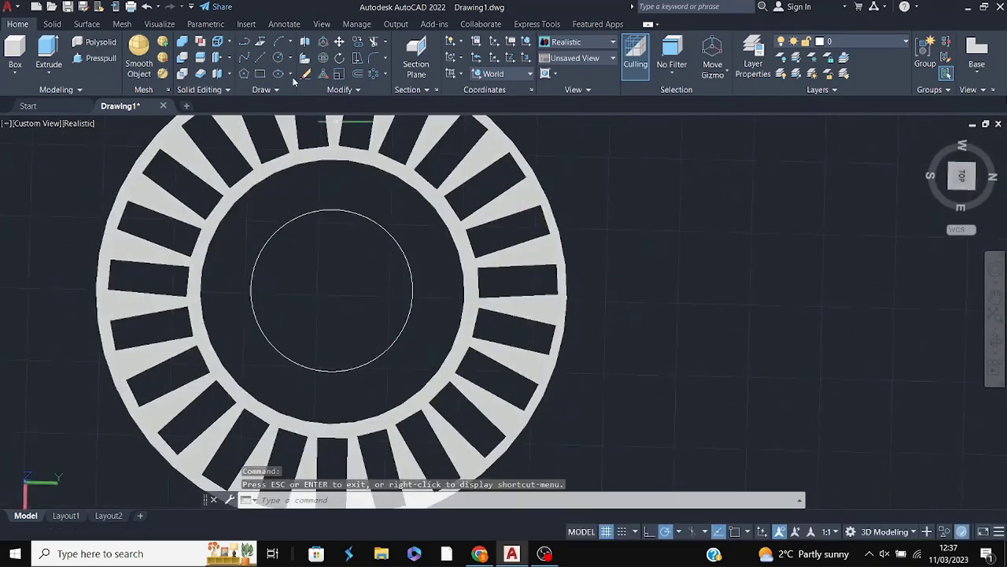
key(Return)
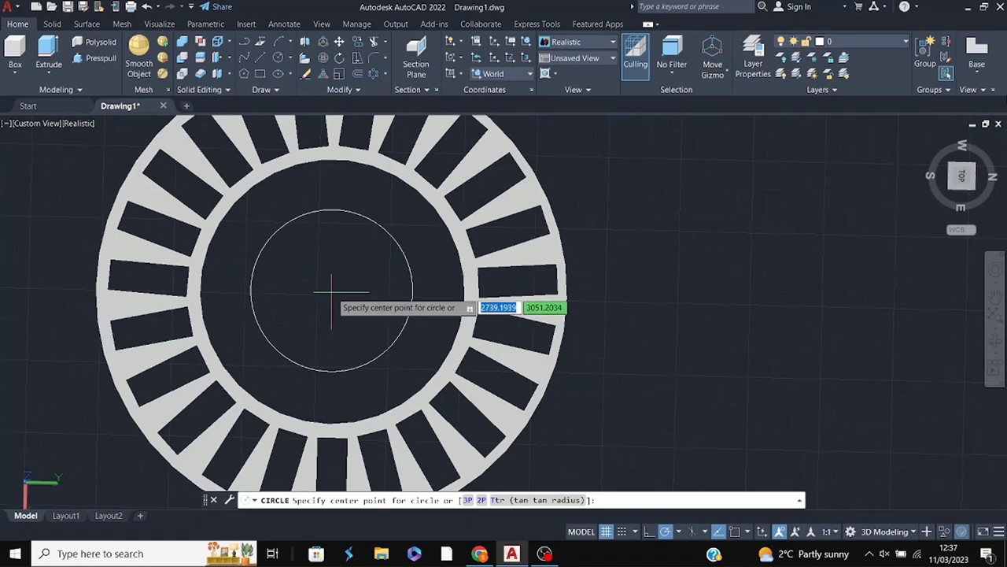
click(334, 293)
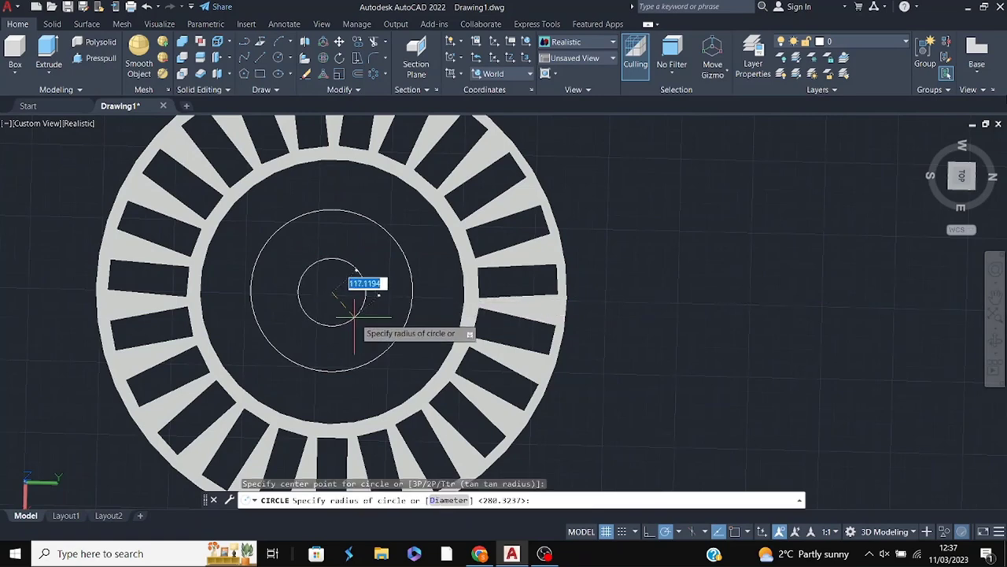
click(385, 345)
- Try moving the new circle by its centre, with MOVE and grips, cancelling each attempt
click(367, 218)
text(m)
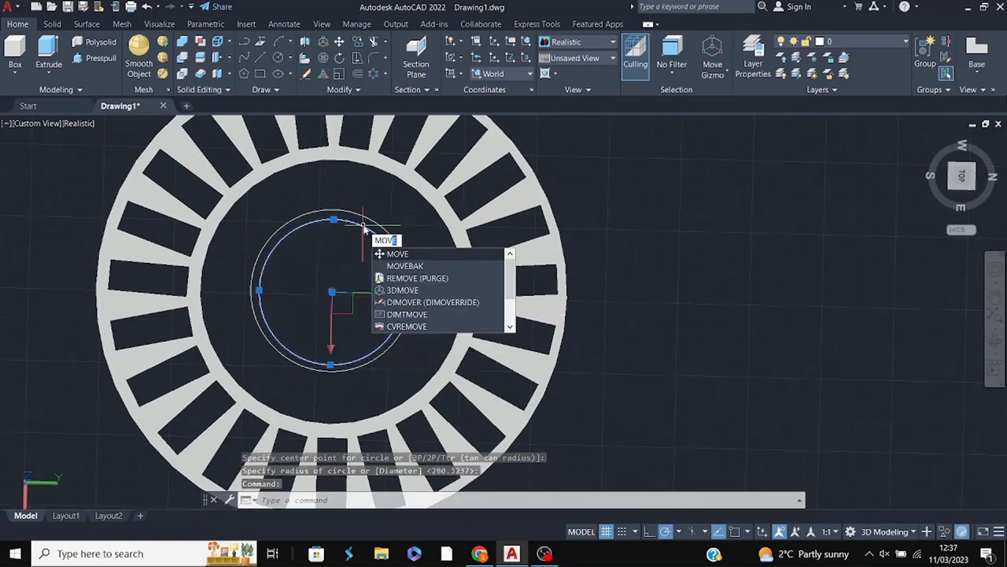
key(Return)
click(333, 302)
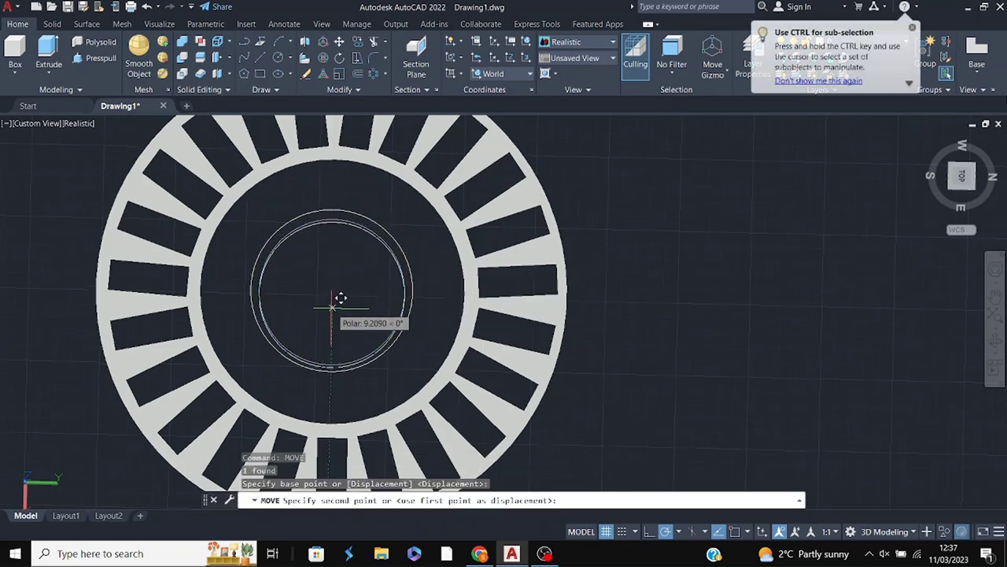
key(Escape)
click(331, 292)
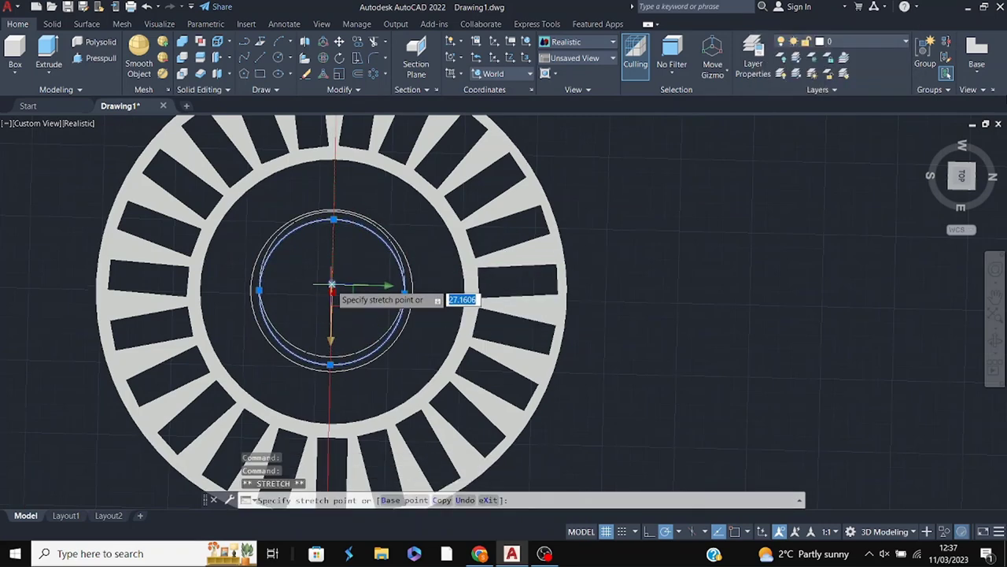
key(Escape)
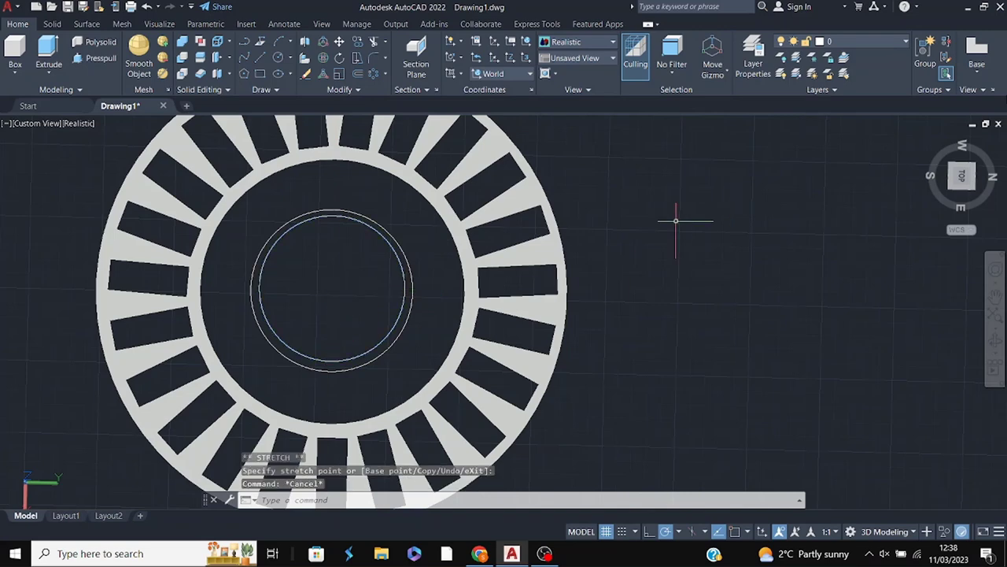
click(366, 223)
click(332, 289)
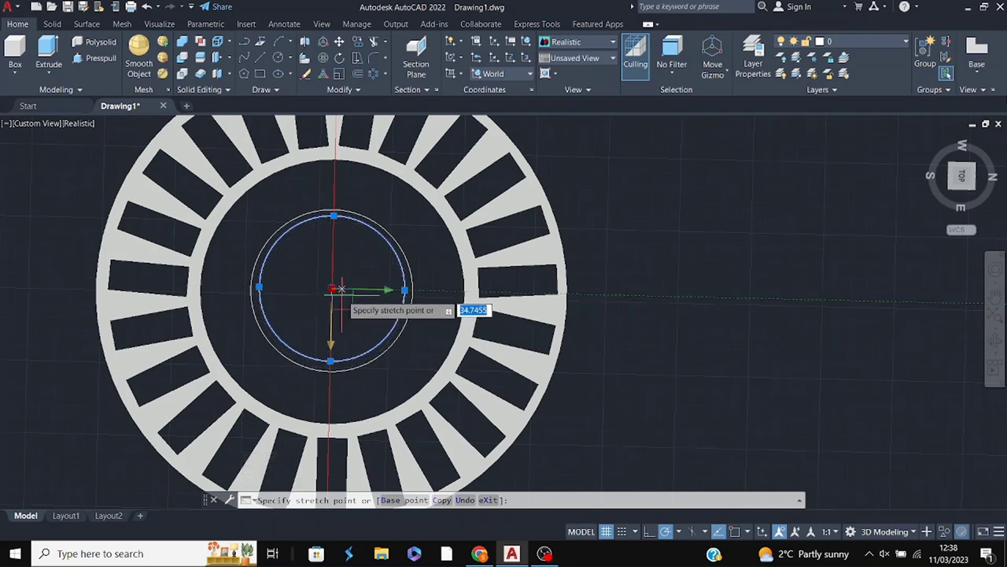
key(Escape)
key(Escape)
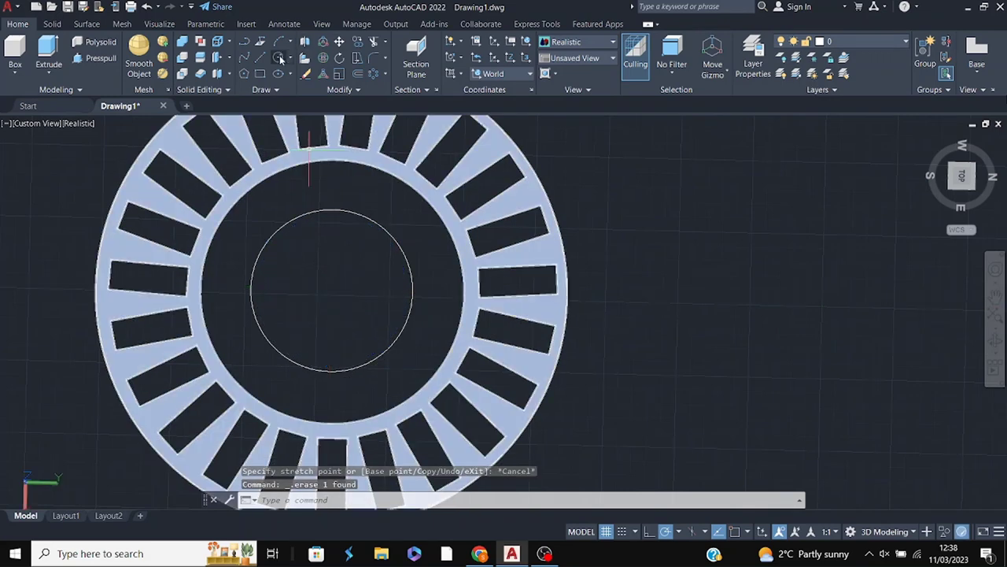
- Delete the extra circle and open Properties for the remaining radius 280.3237 circle
text(c)
key(Return)
click(331, 296)
click(388, 347)
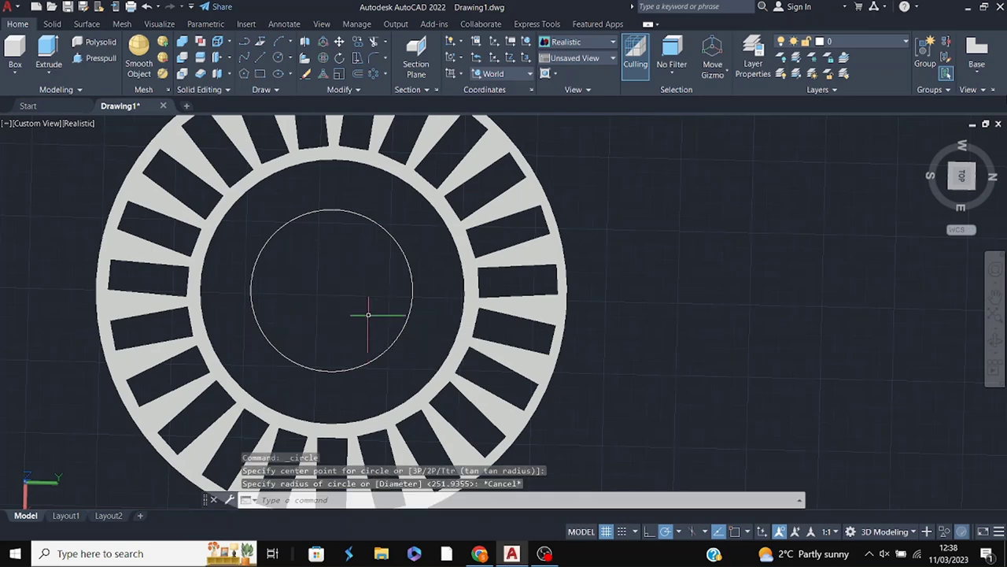
click(394, 236)
right_click(420, 246)
click(455, 519)
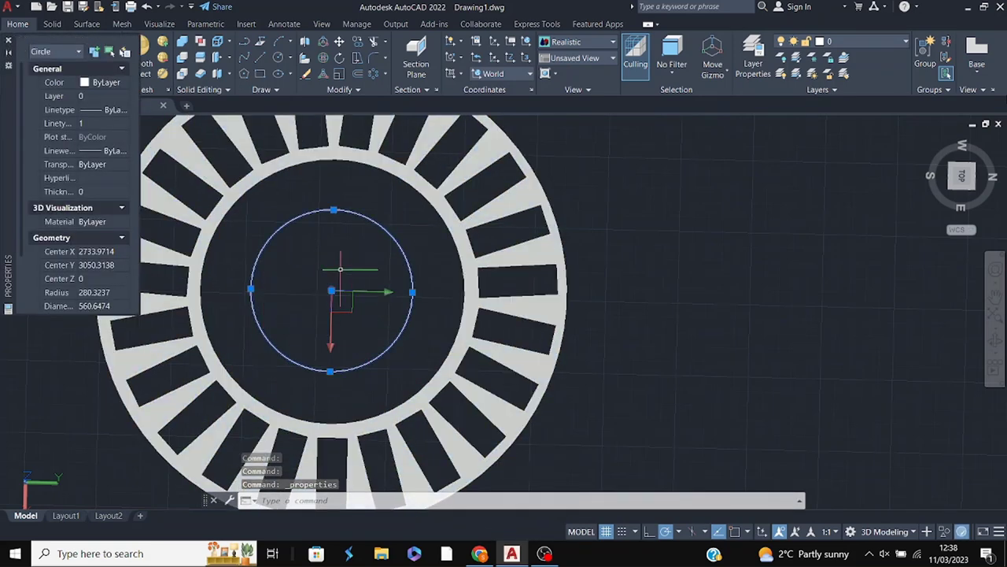
- Open Notepad for the centre coordinates and close the circle's Properties panel
key(super)
text(not)
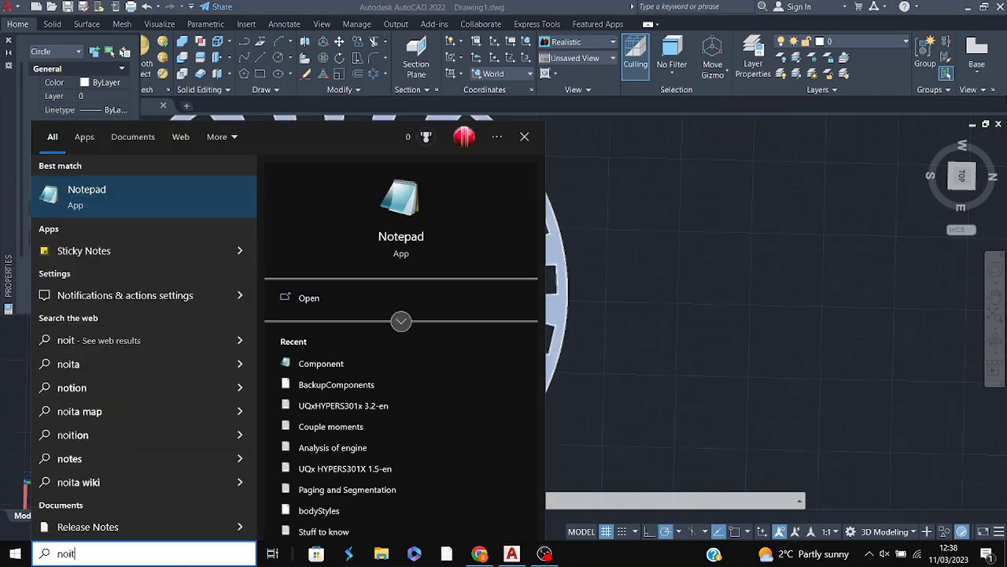
click(191, 188)
text(Y = 3050.3138)
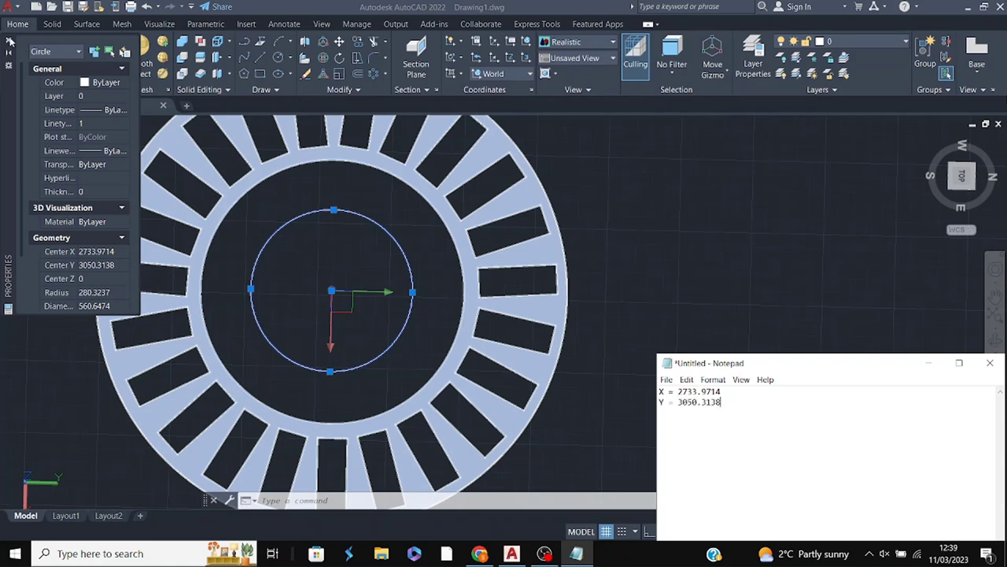
click(10, 41)
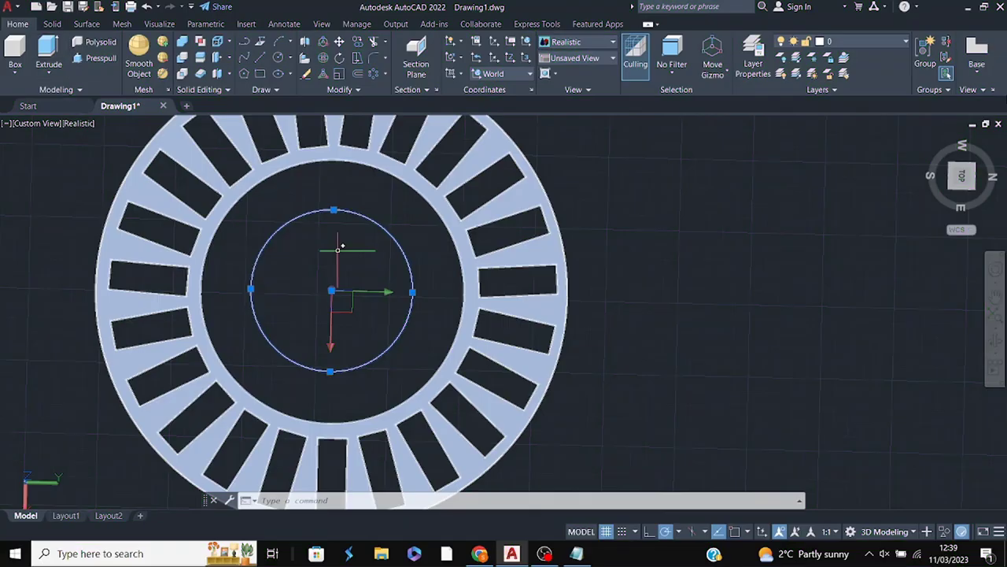
key(Escape)
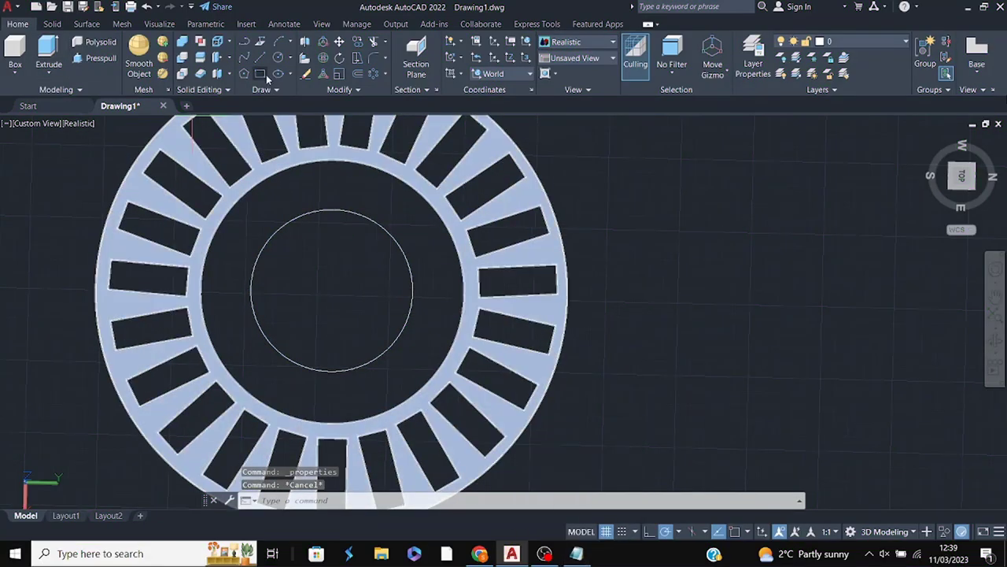
- Start a circle and paste the X coordinate 2733.9714 copied from Notepad
click(278, 57)
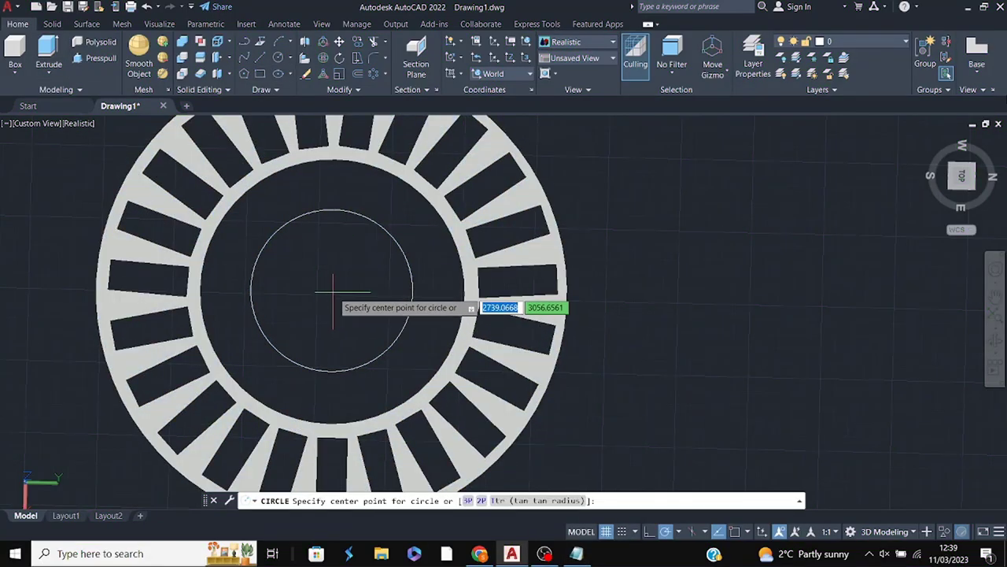
click(576, 553)
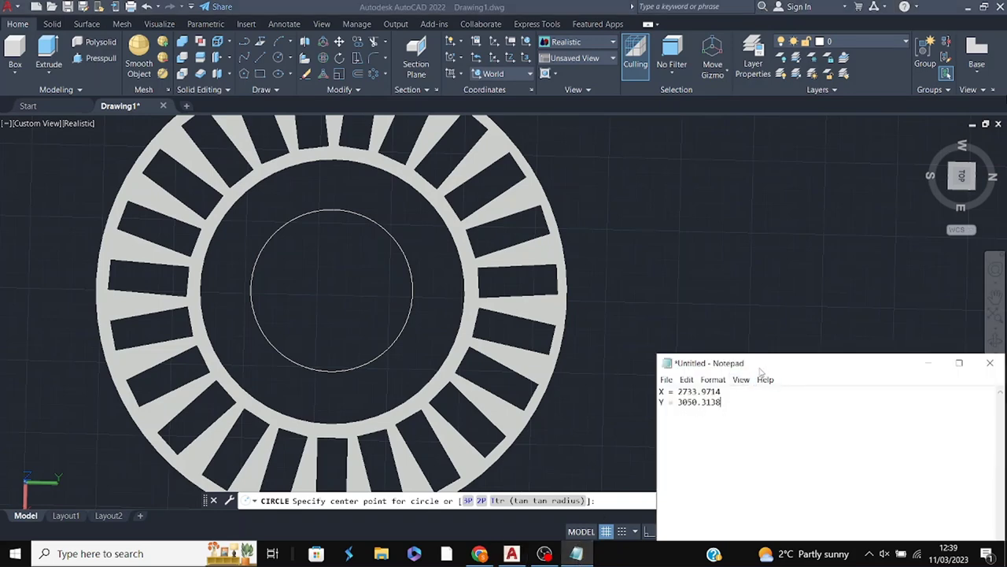
right_click(686, 392)
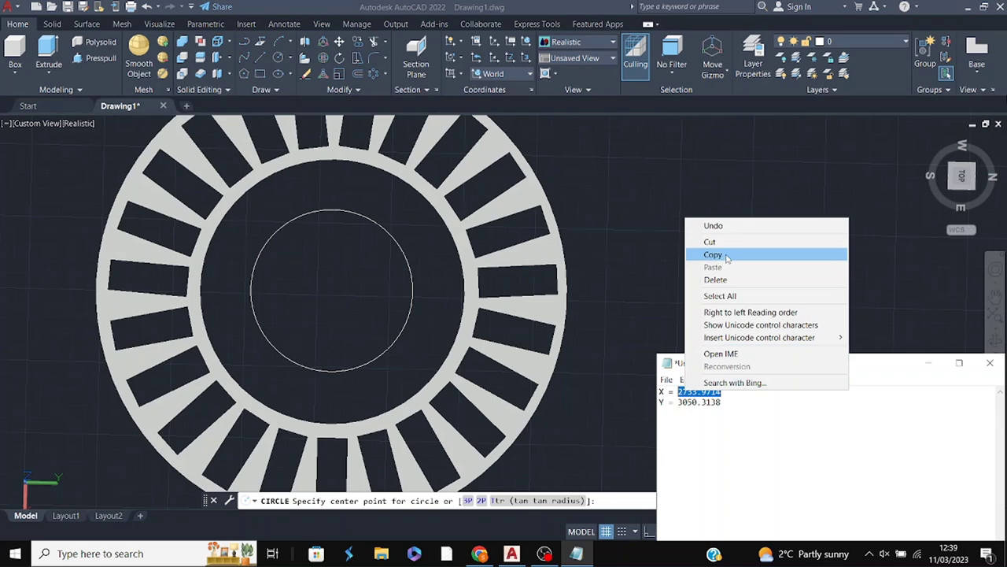
click(708, 255)
click(373, 270)
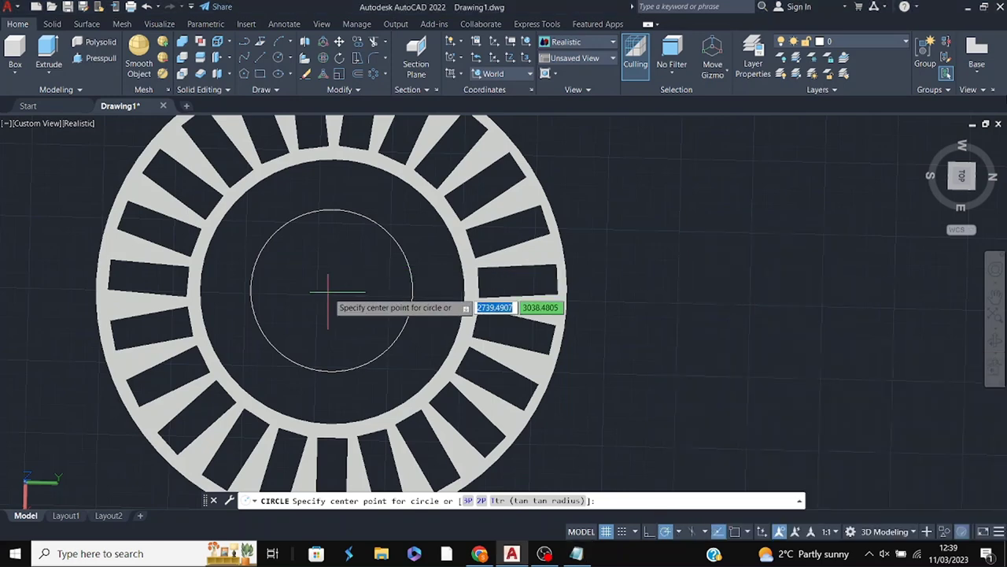
key(ctrl+v)
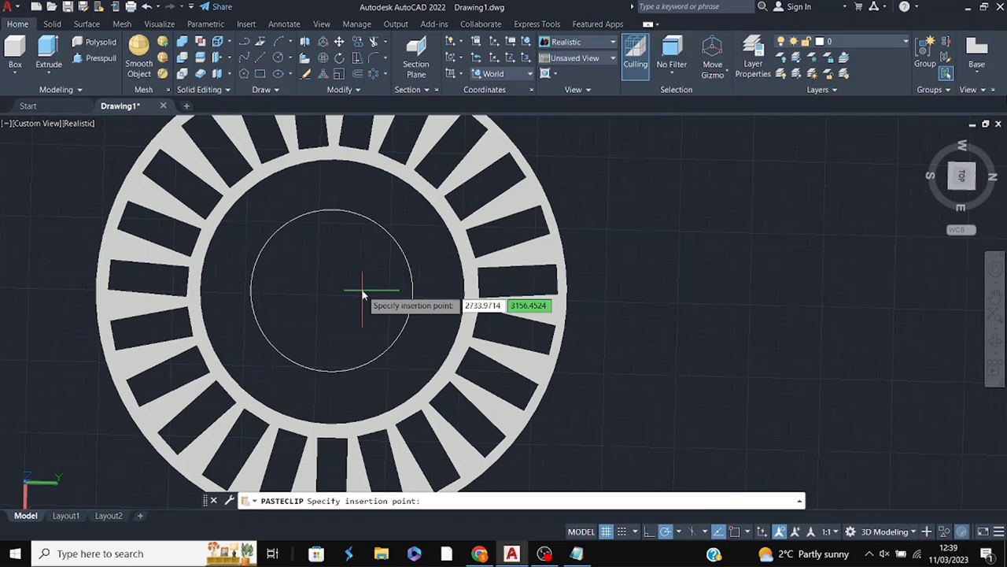
key(Return)
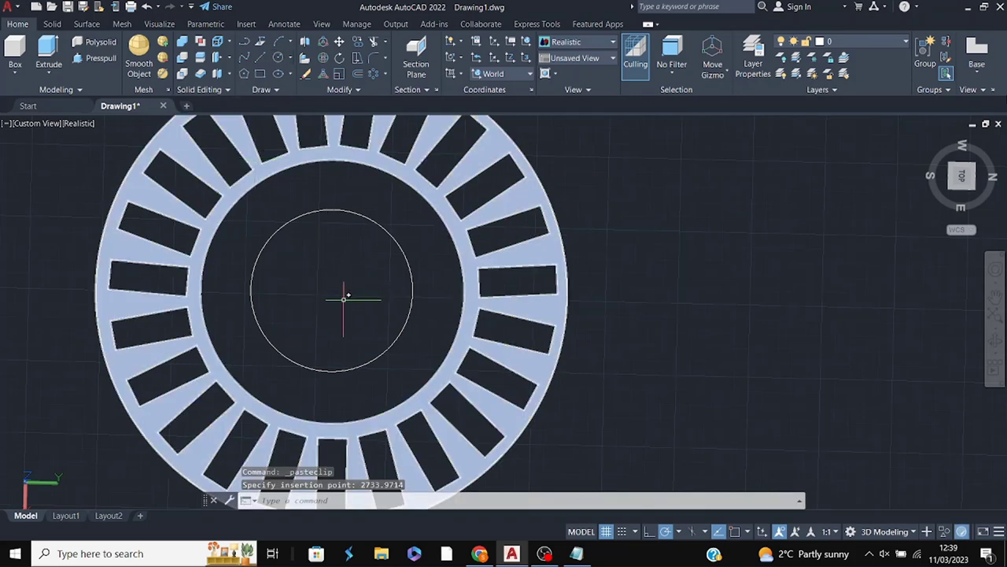
- Start a circle at a copied centre coordinate, then cancel the misplaced attempt
text(c)
key(Return)
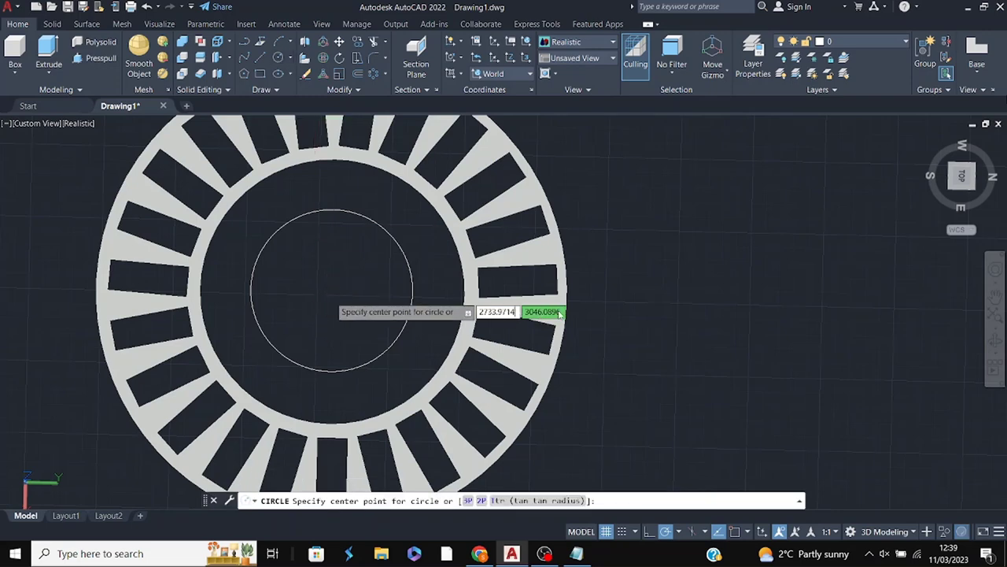
key(Return)
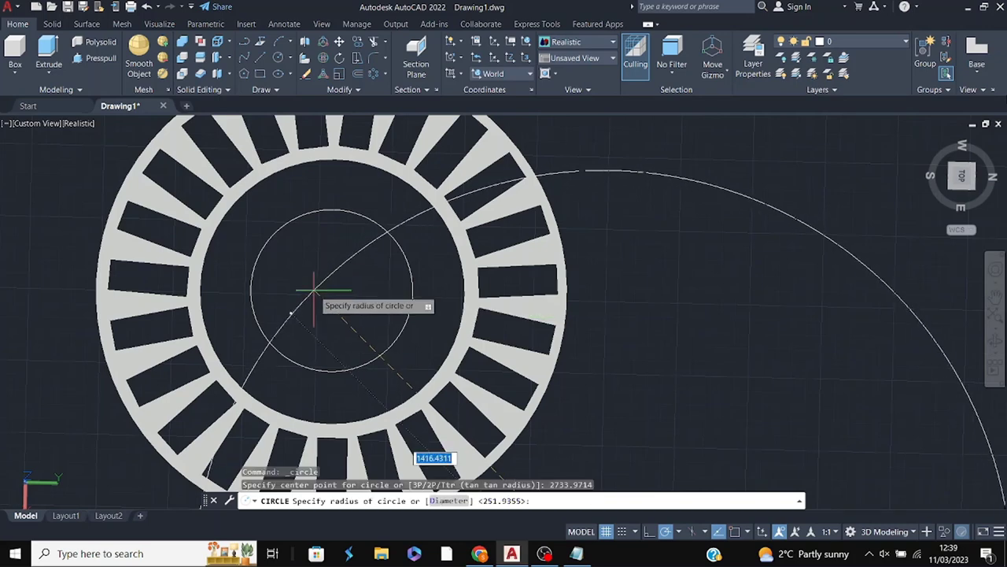
key(Escape)
click(576, 553)
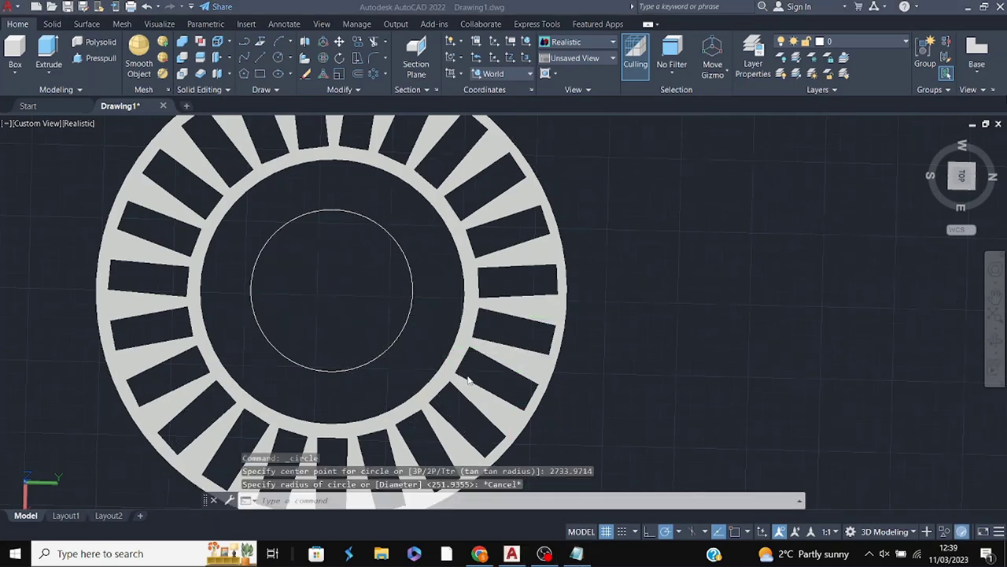
click(358, 325)
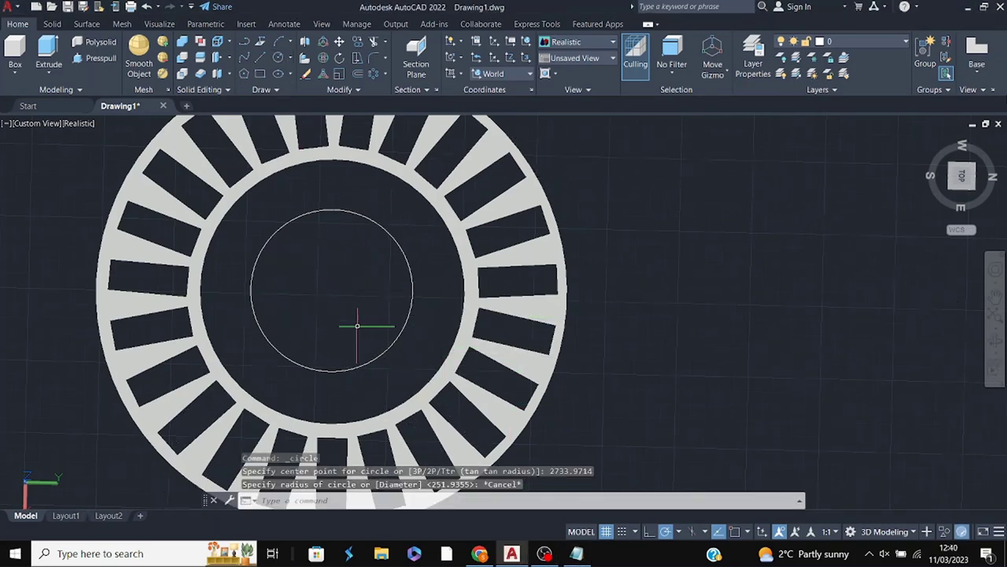
click(332, 291)
key(Escape)
- Draw a circle centred on the existing centre circle with a radius just inside it
click(278, 73)
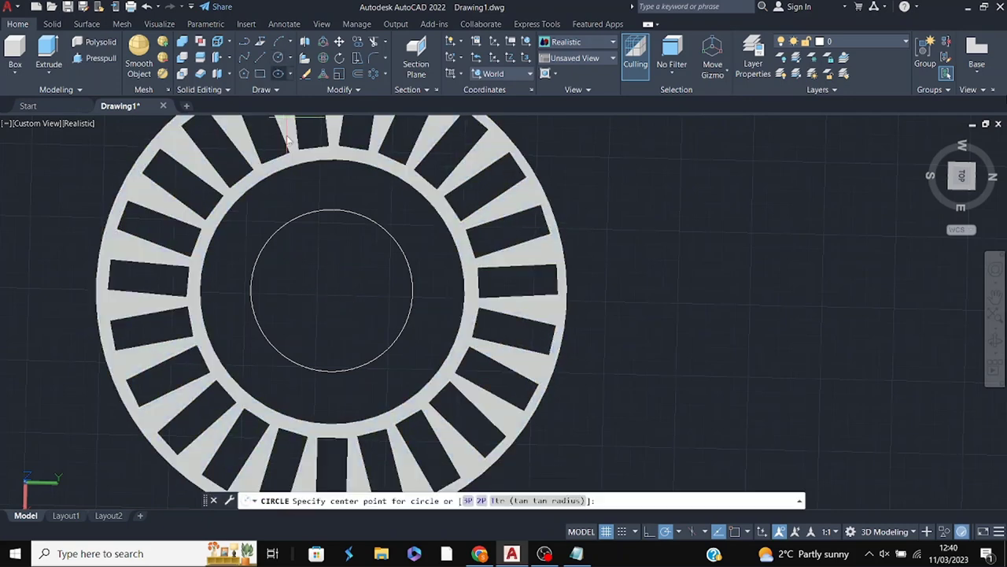
click(331, 294)
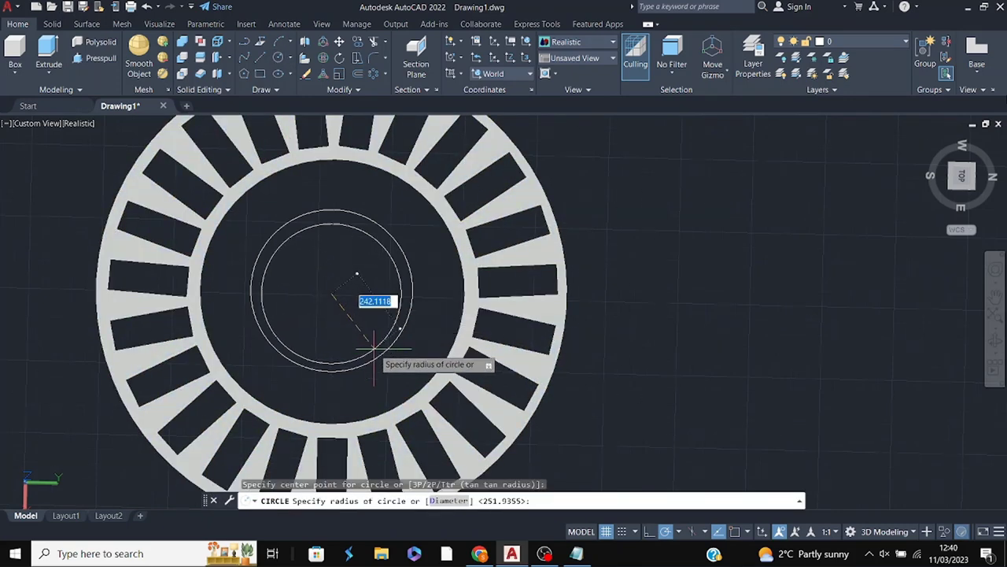
click(382, 342)
click(376, 235)
click(331, 294)
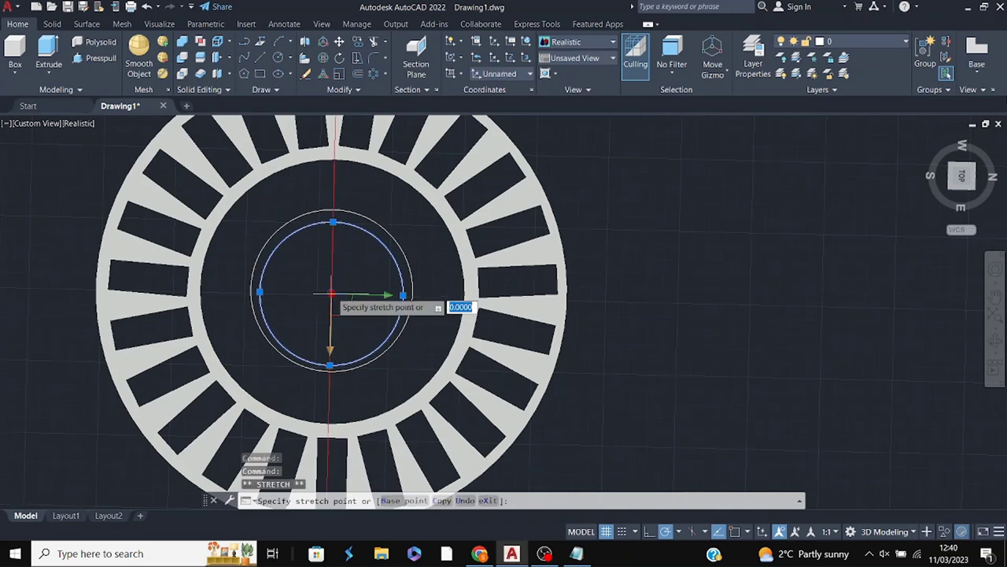
key(Escape)
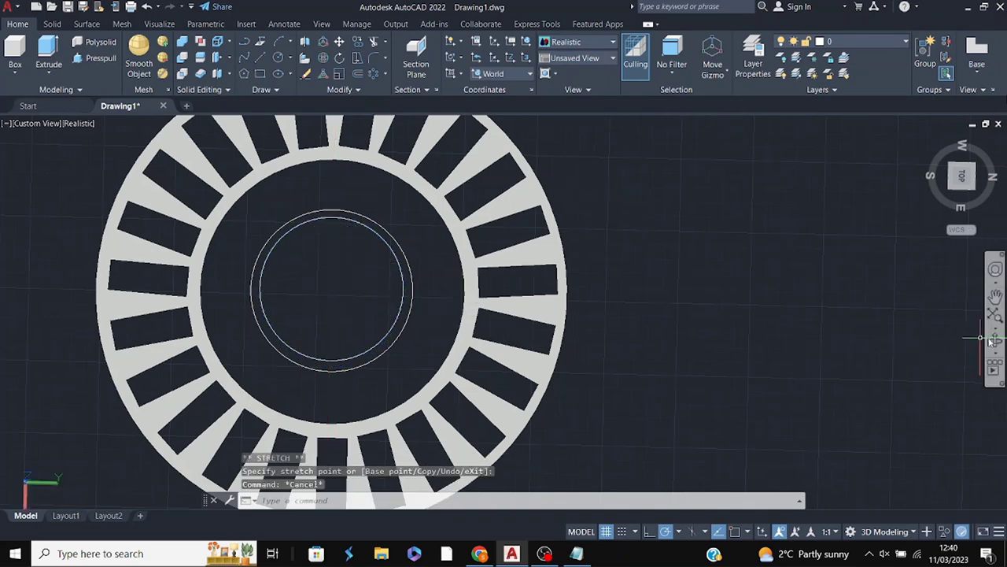
click(994, 338)
- Orbit to an angled 3D view and switch the visual style to 2D Wireframe
drag(690, 349, 236, 263)
key(Escape)
click(259, 277)
text(ex)
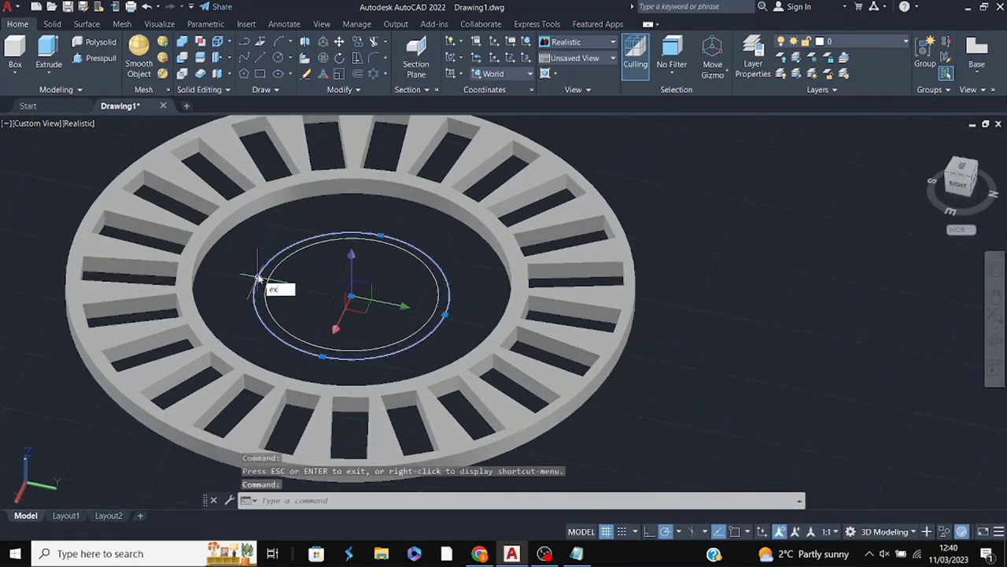
key(Return)
key(Escape)
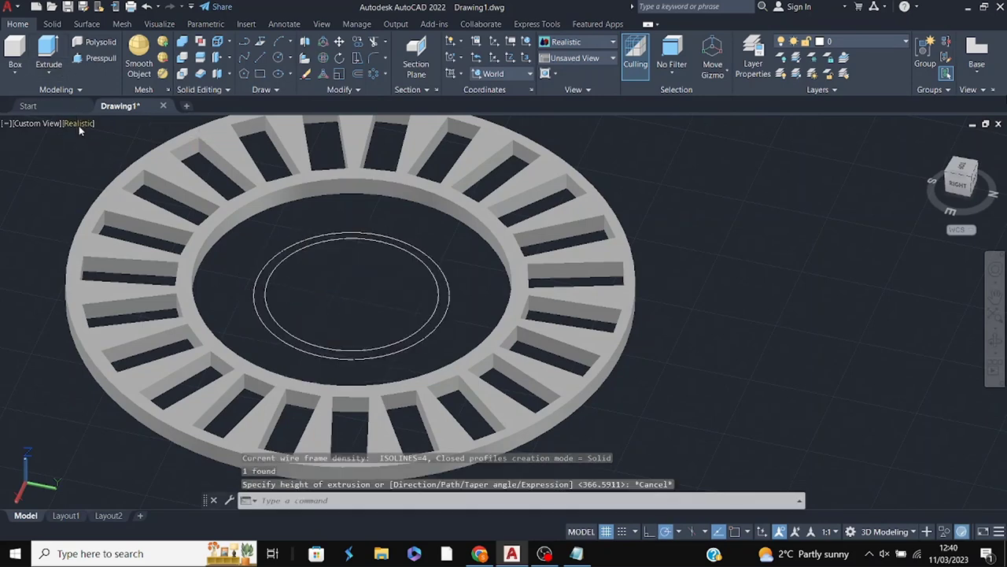
click(79, 125)
click(98, 153)
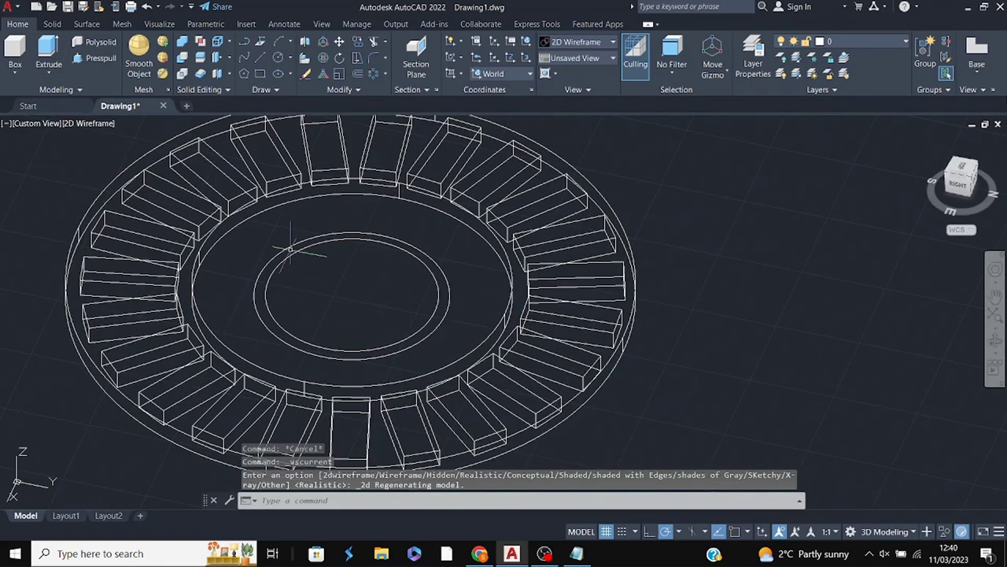
text(ext)
- Extrude both concentric centre circles into cylinders
key(Return)
click(260, 285)
key(Return)
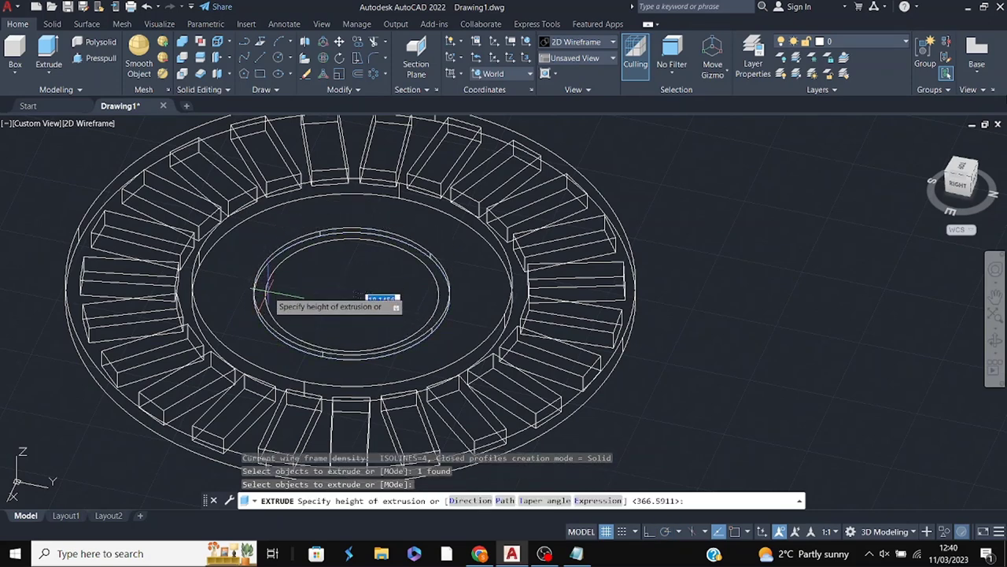
click(268, 287)
click(291, 256)
text(ex)
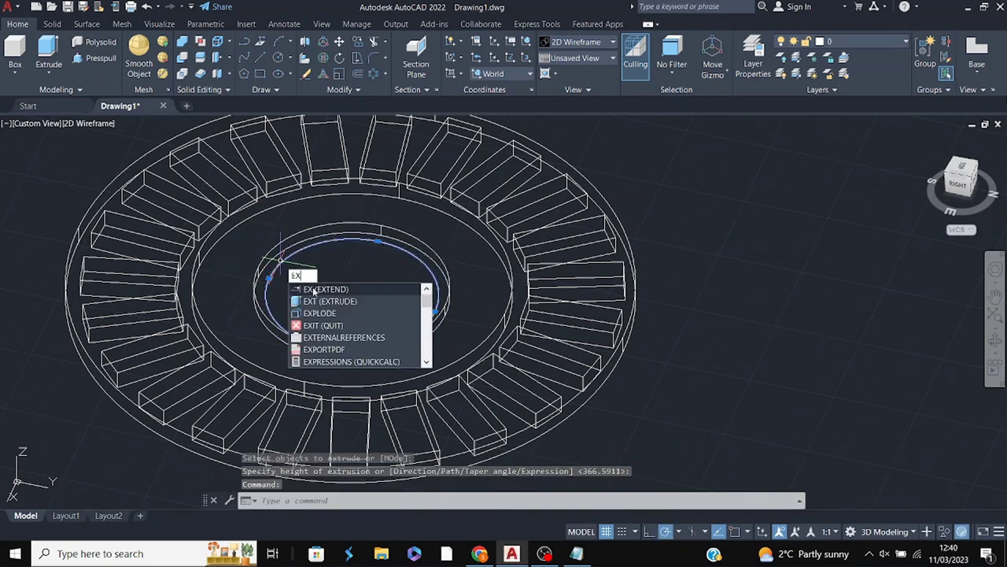
key(Return)
- Subtract the inner cylinder from the larger one to leave a thin ring
key(Return)
text(su)
key(Return)
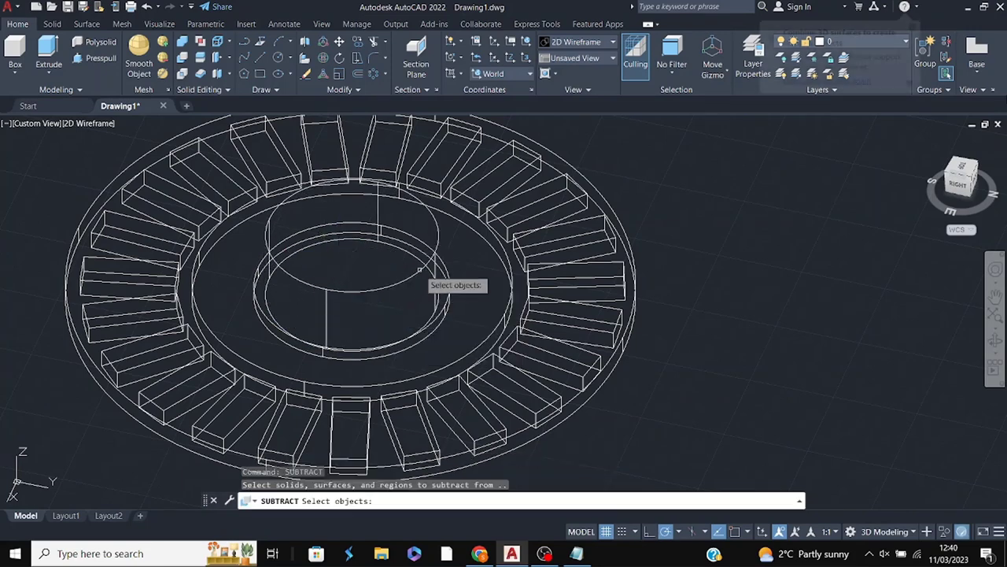
click(448, 280)
key(Return)
click(437, 273)
key(Return)
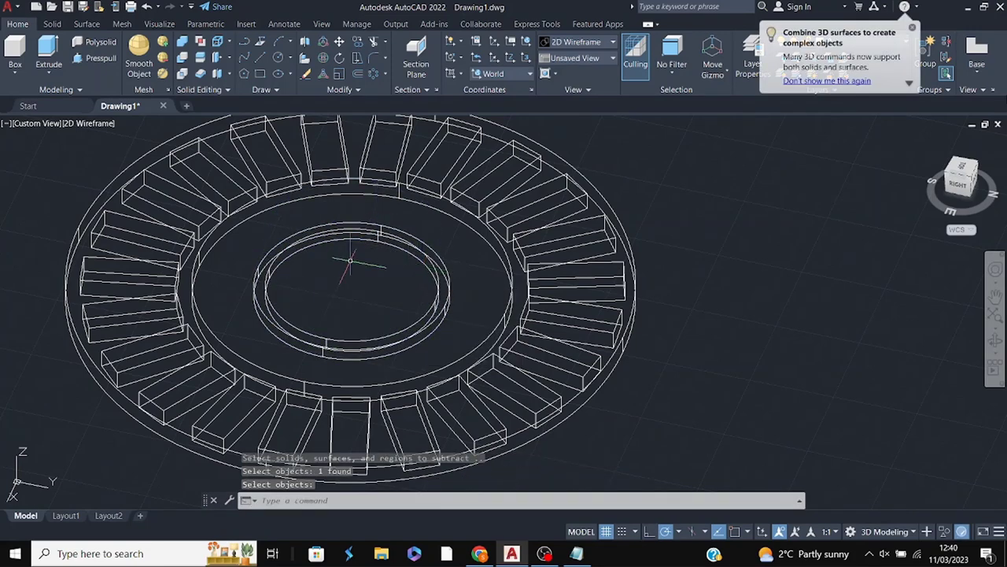
- Switch back to Realistic shading and orbit to review the new inner ring
click(98, 123)
click(118, 193)
shift+middle_drag(641, 326, 612, 288)
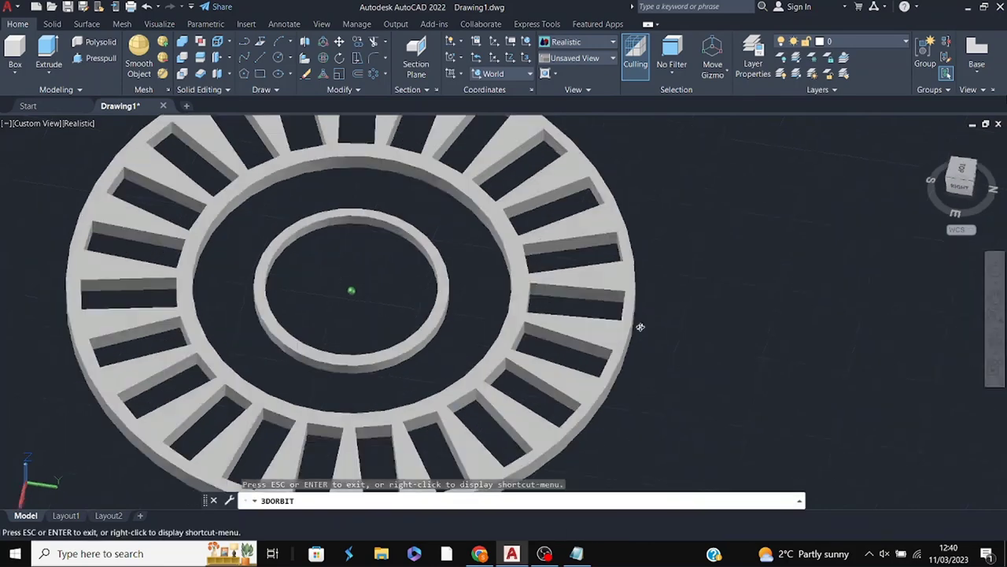
key(Escape)
click(409, 246)
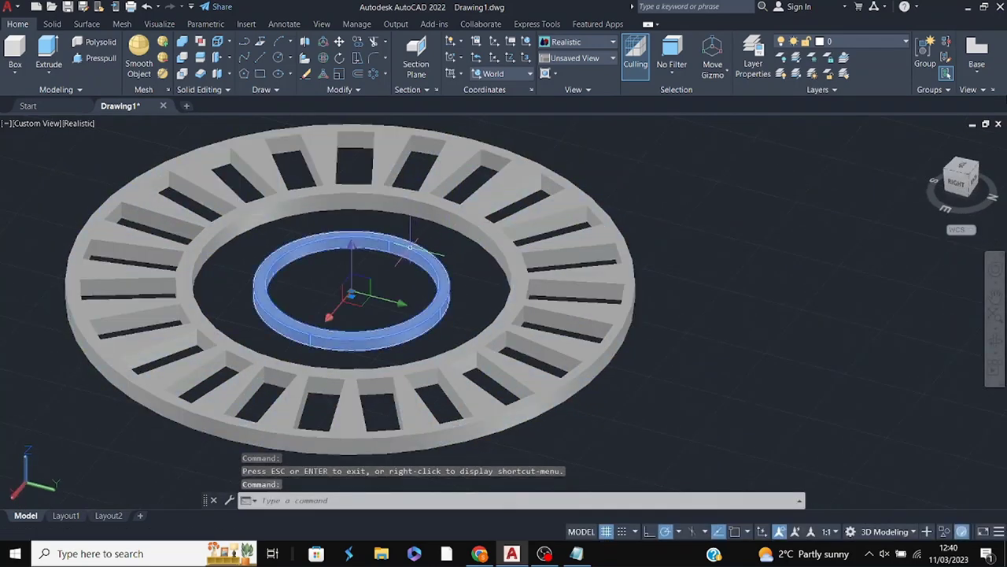
click(351, 250)
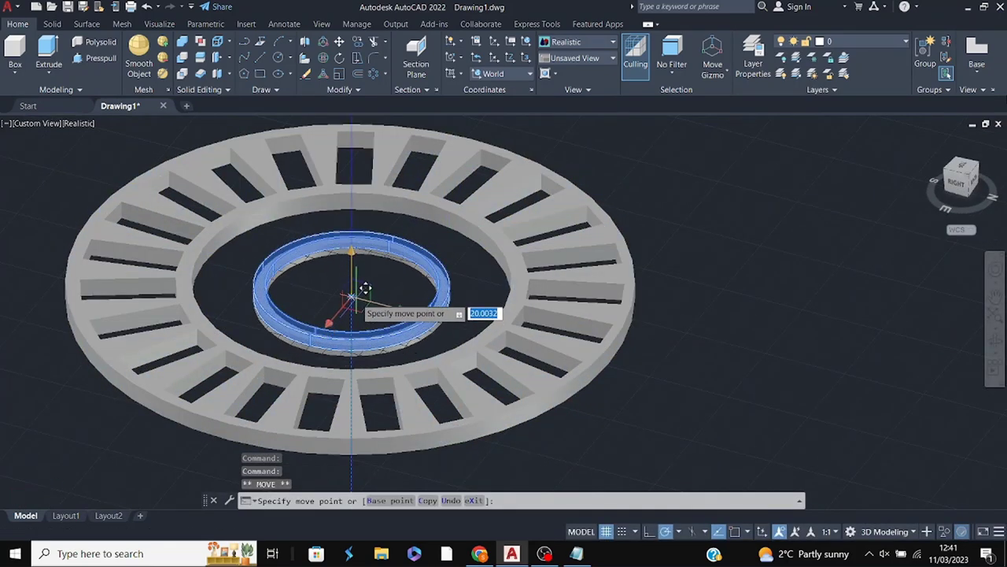
key(Escape)
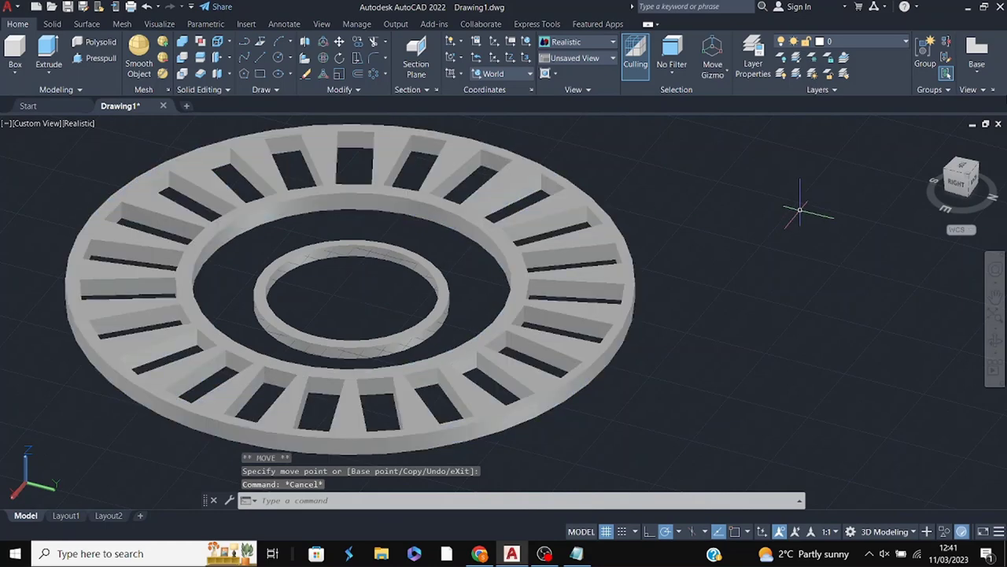
shift+middle_drag(800, 210, 599, 211)
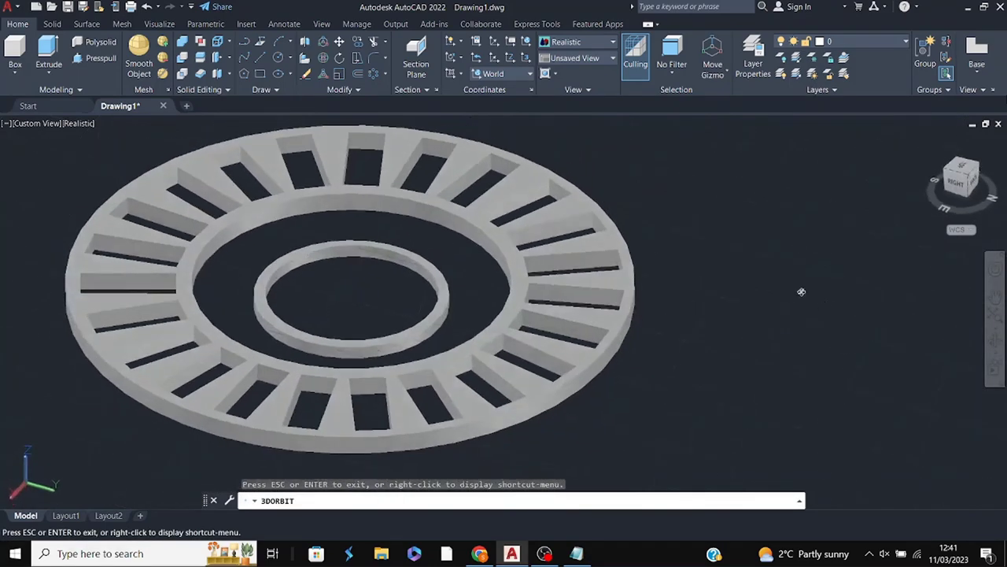
- Open the outer disc's Properties and set its colour to dark red 18
click(610, 210)
right_click(653, 201)
click(709, 482)
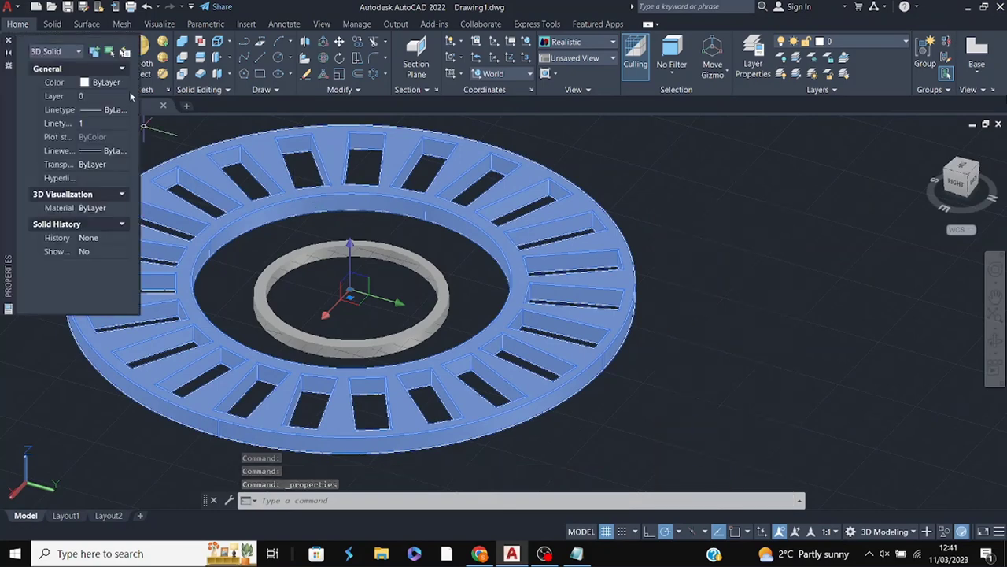
click(105, 84)
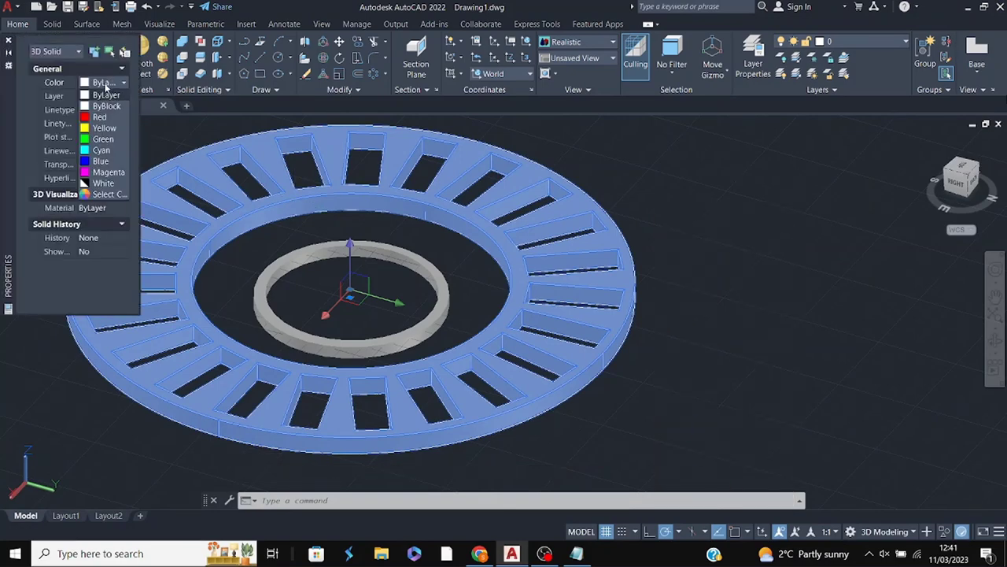
click(107, 193)
click(391, 201)
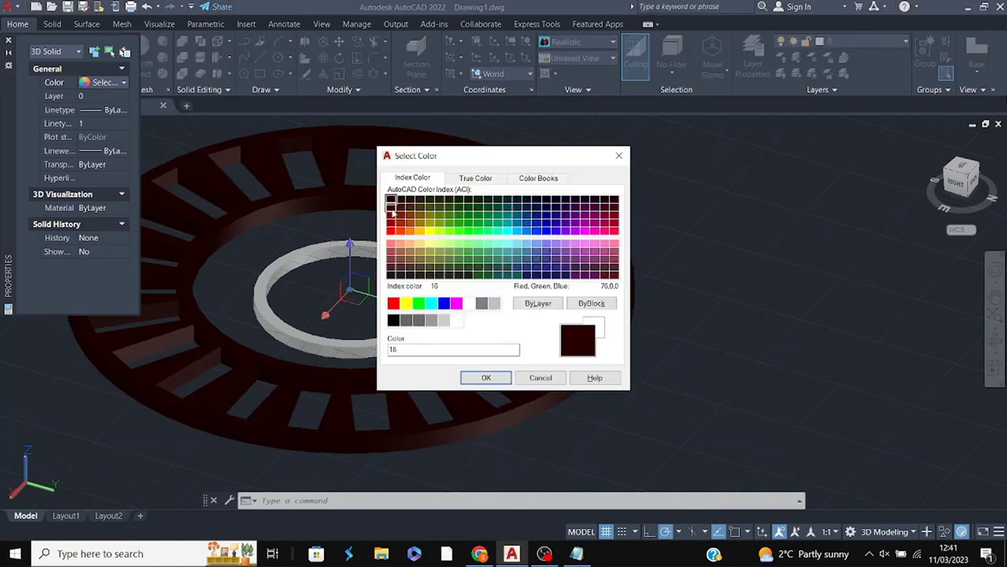
click(485, 378)
key(Escape)
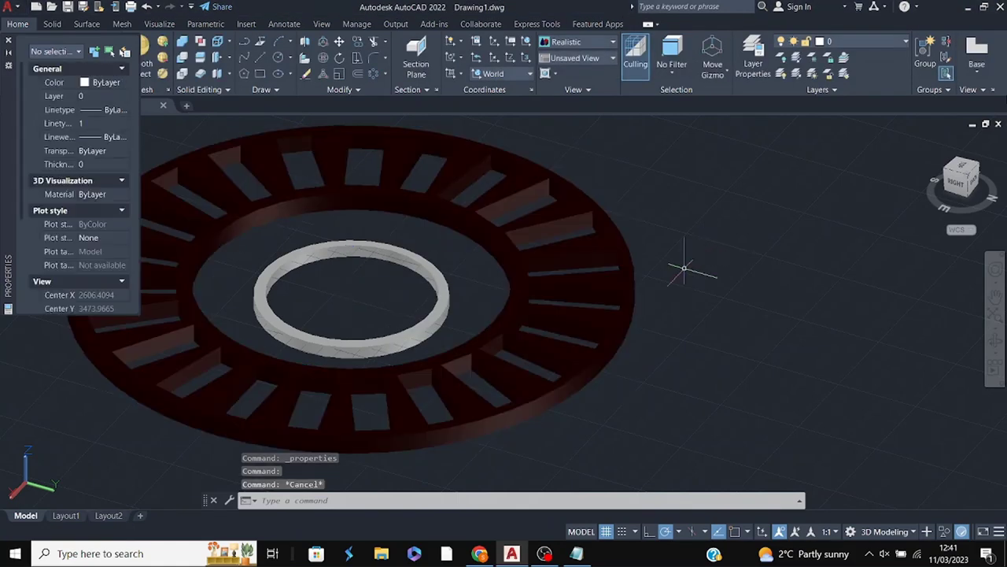
- Orbit to a top view and reapply colour 18 through the full colour picker
click(996, 340)
mouse_move(627, 312)
mouse_down()
mouse_move(636, 152)
mouse_move(590, 213)
mouse_up()
key(Escape)
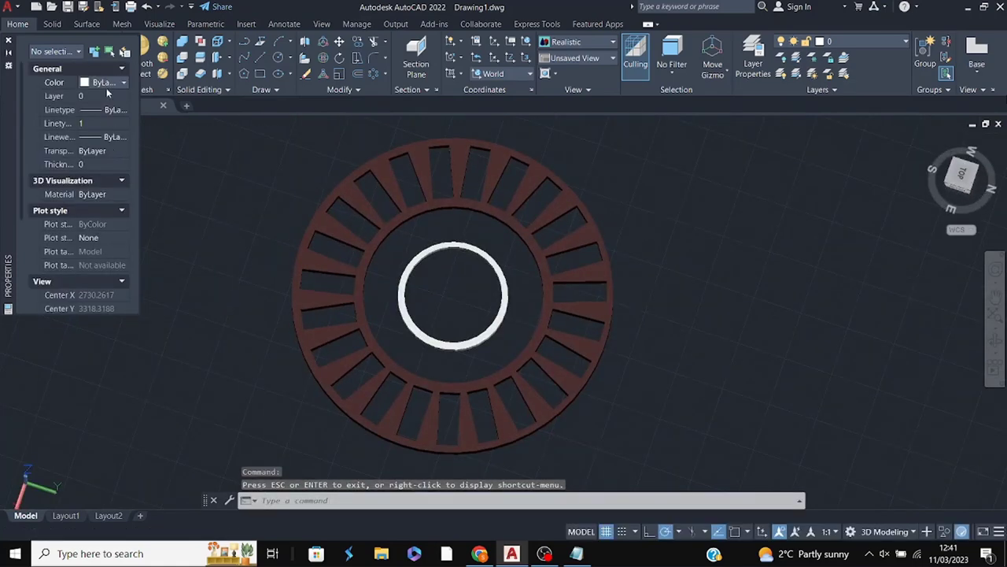
click(108, 83)
click(109, 195)
click(114, 83)
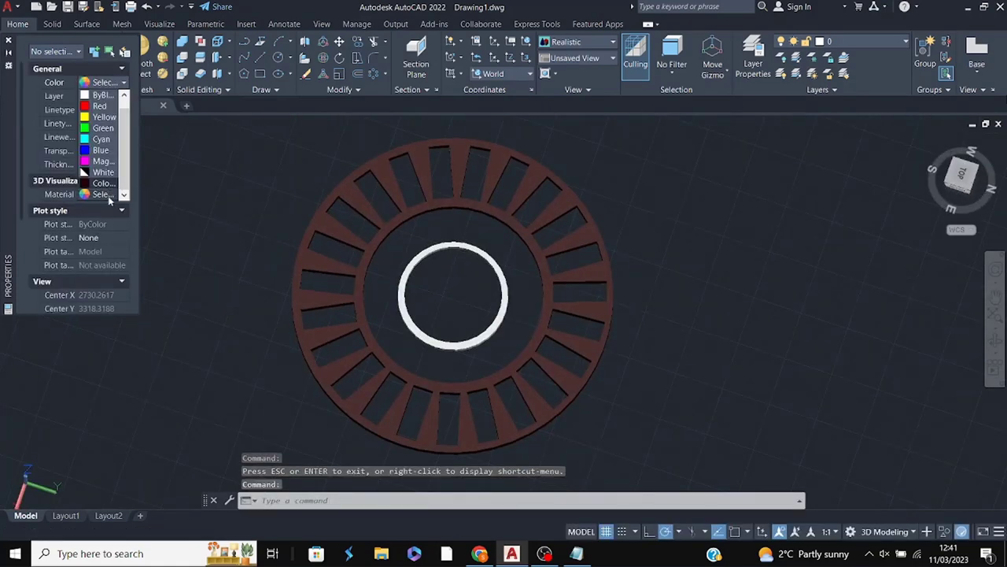
click(104, 196)
click(482, 379)
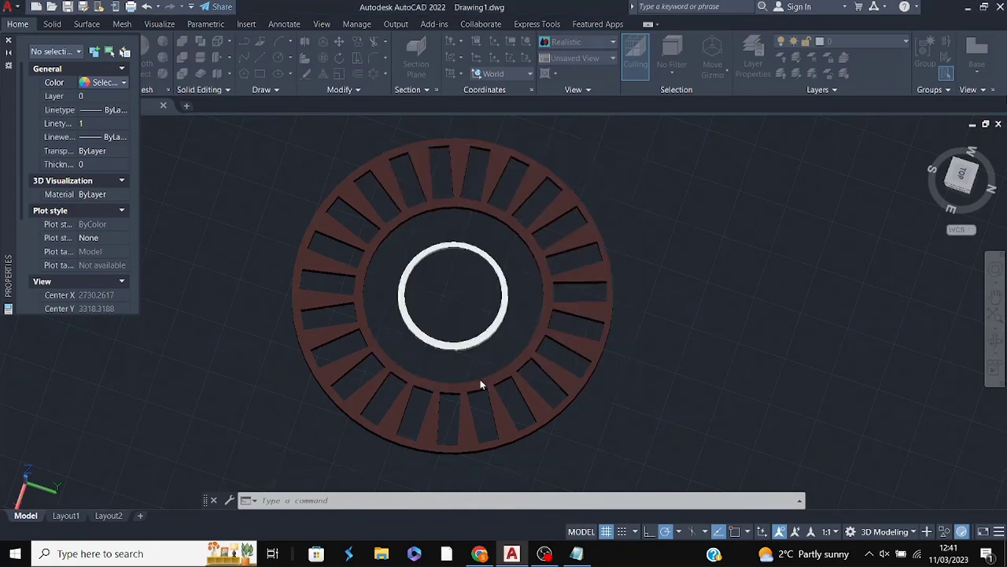
- Select the outer slotted ring and change its colour to dark grey index 250
click(586, 340)
right_click(644, 318)
click(698, 281)
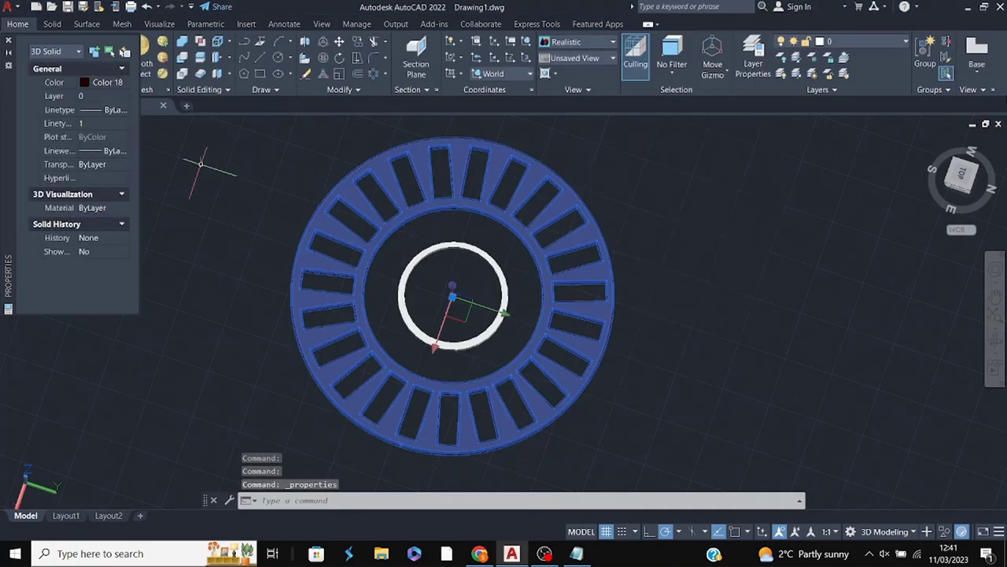
click(116, 83)
click(103, 196)
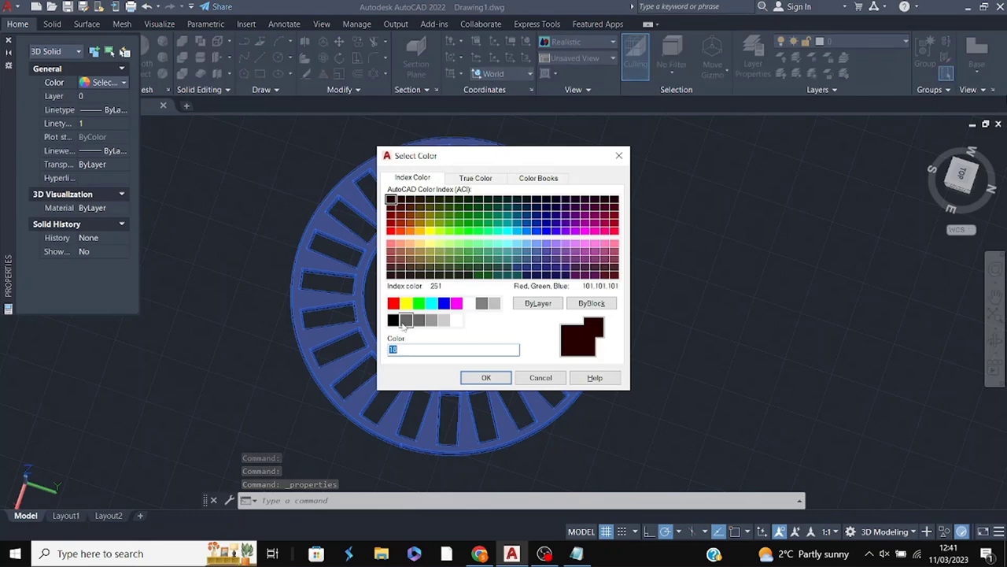
click(486, 377)
key(Escape)
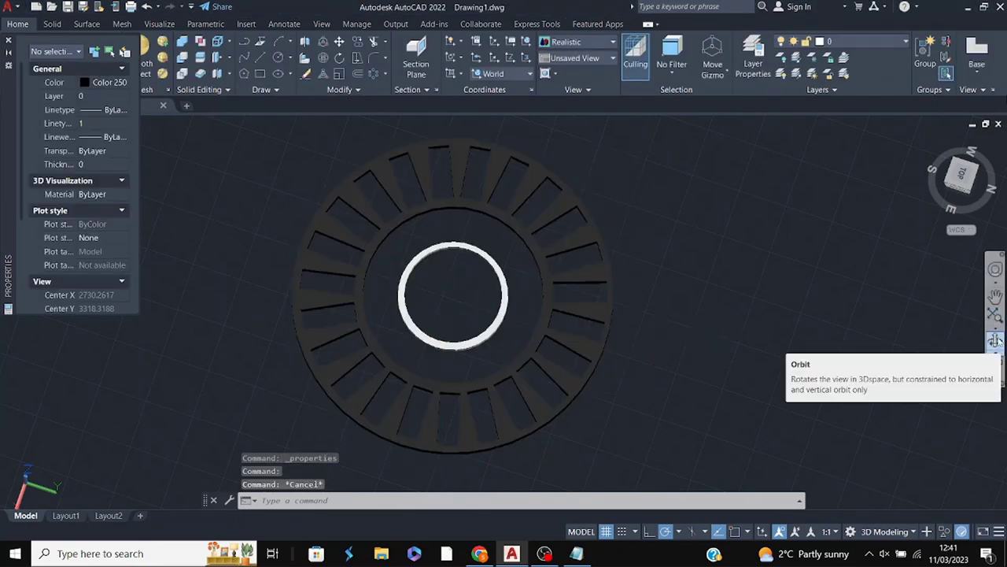
click(995, 340)
mouse_move(815, 236)
mouse_down()
mouse_move(814, 284)
mouse_move(607, 268)
mouse_move(645, 364)
mouse_move(648, 333)
mouse_move(648, 347)
mouse_up()
- Close the Properties palette and cancel a first Box attempt
key(Escape)
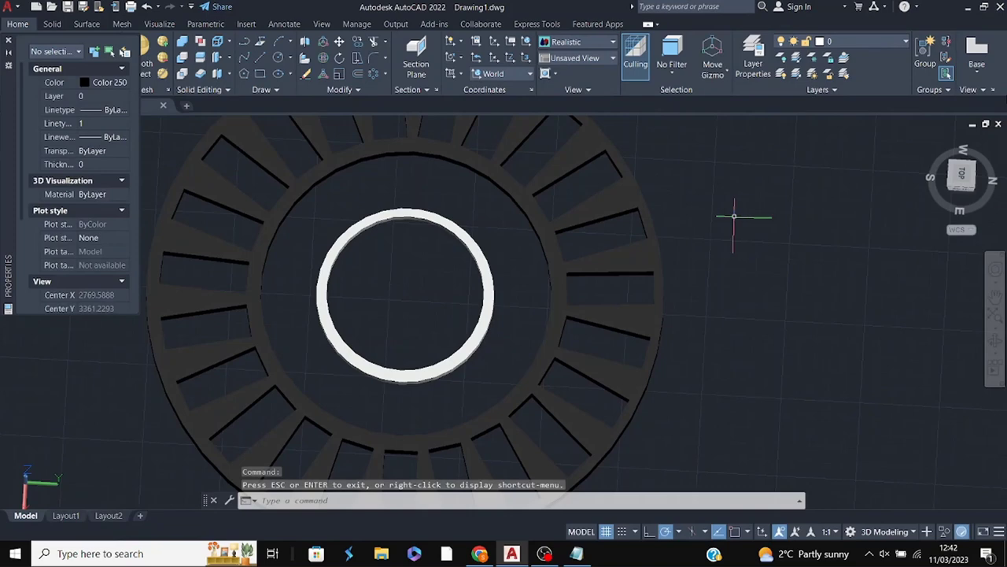
click(512, 209)
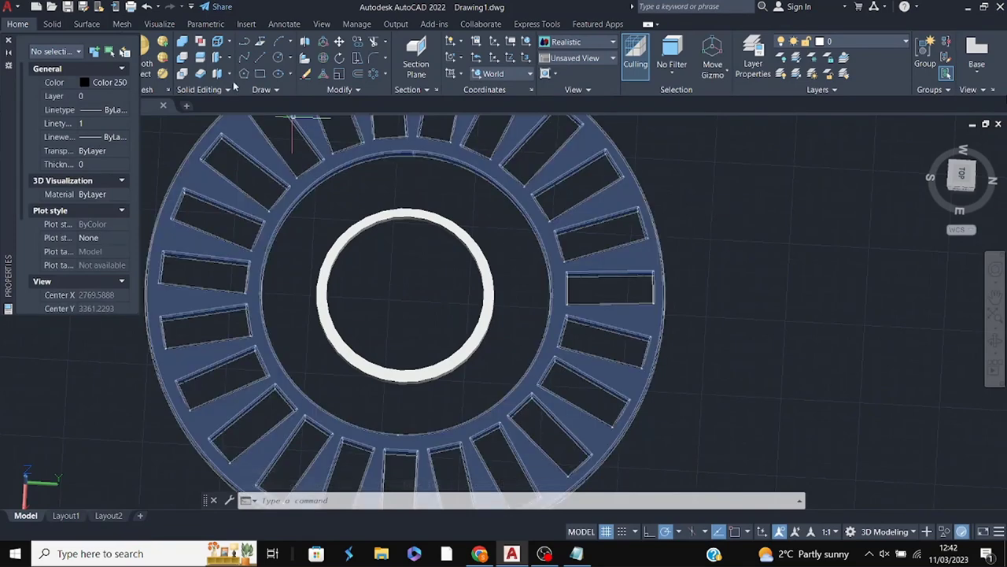
click(9, 40)
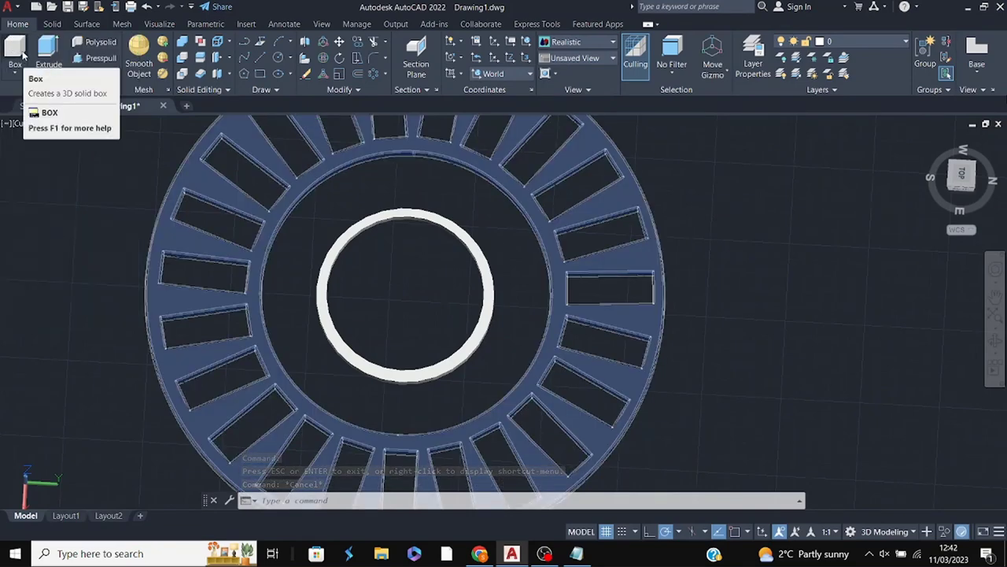
click(22, 54)
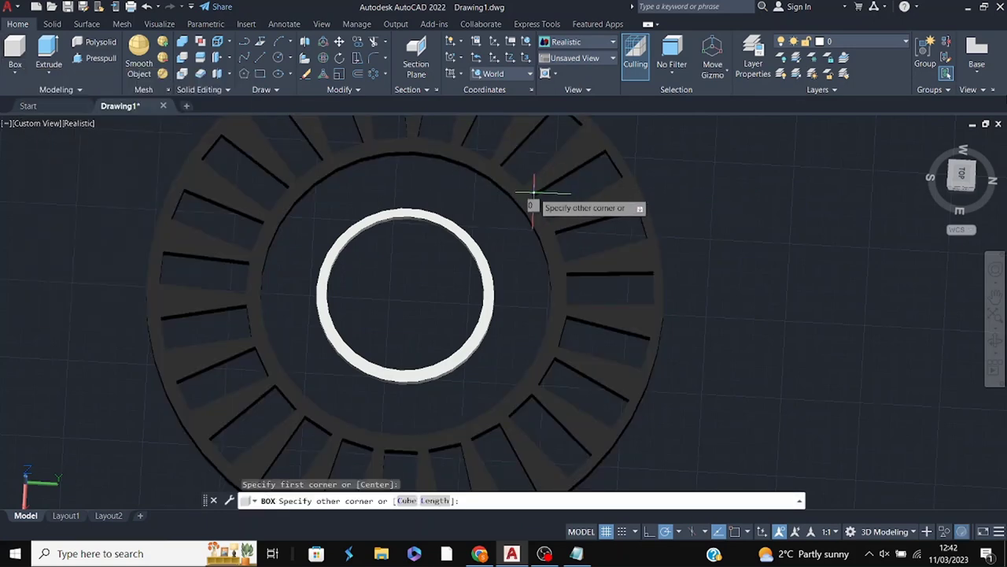
key(Escape)
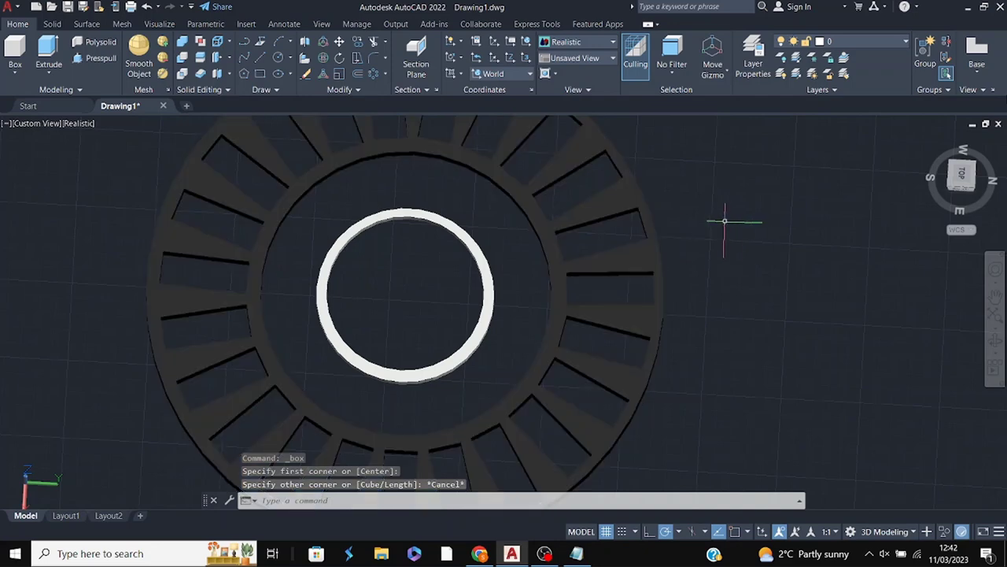
key(Escape)
- Try a box corner on the rim in 2D Wireframe, then return to Realistic shading
click(78, 123)
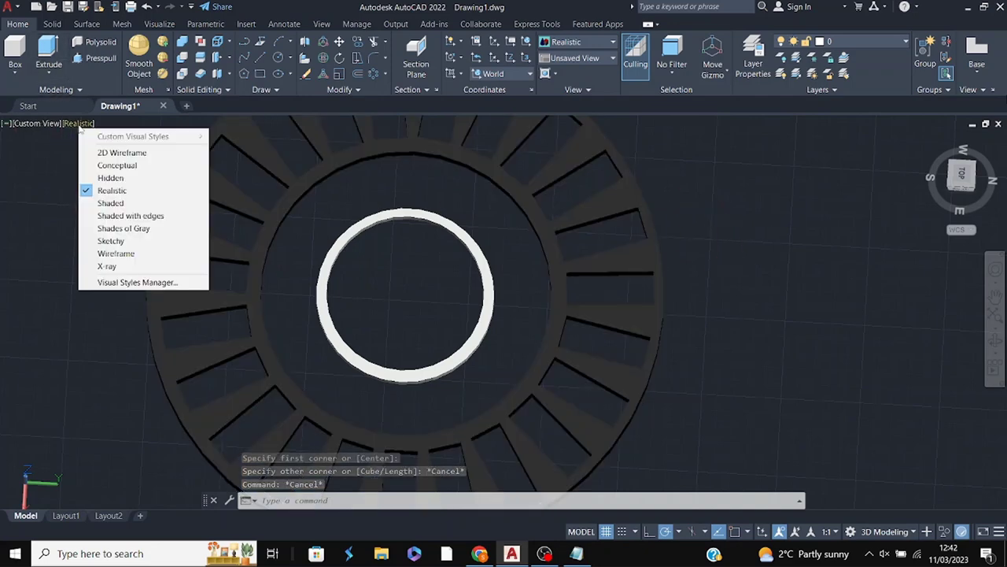
click(91, 148)
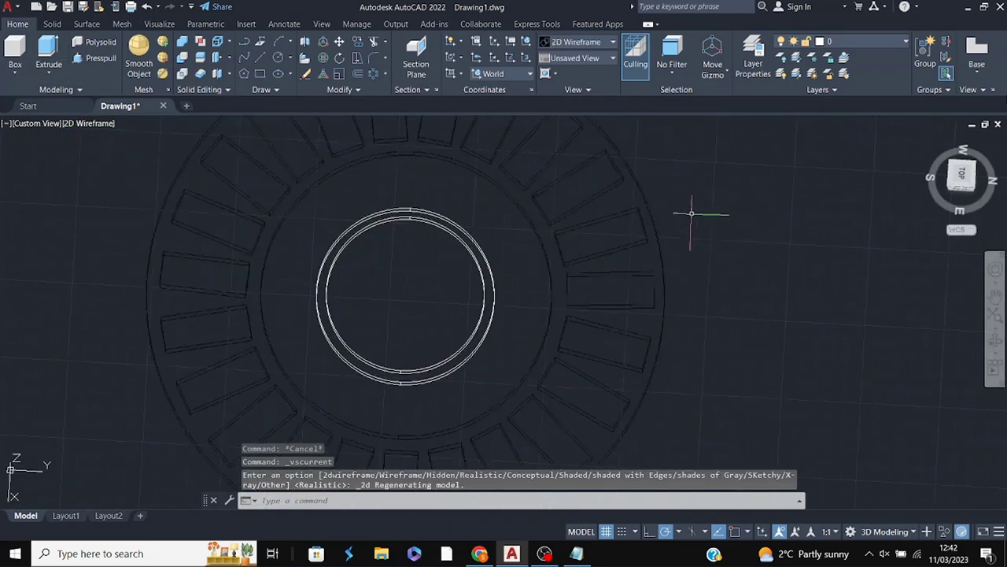
click(17, 54)
click(550, 229)
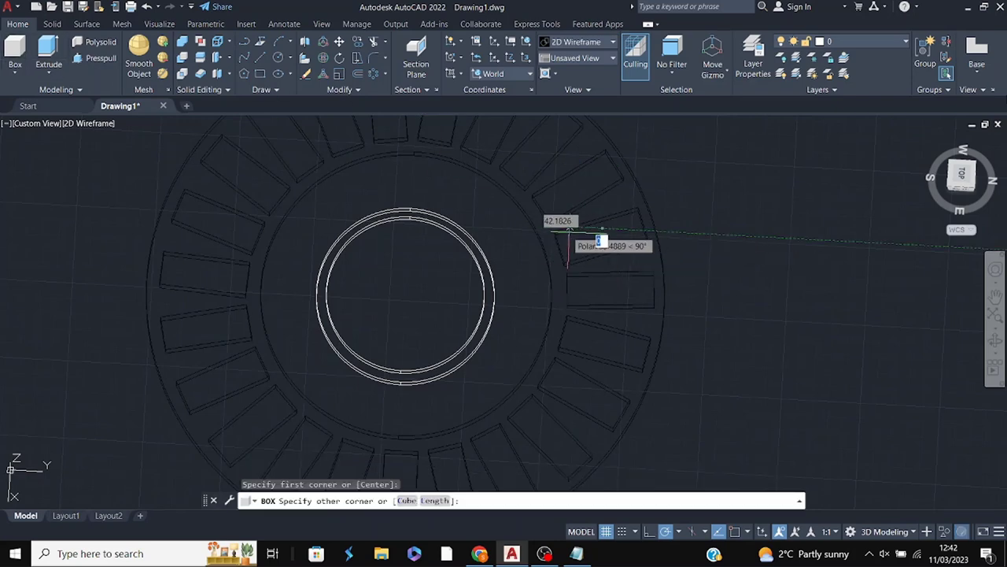
key(Escape)
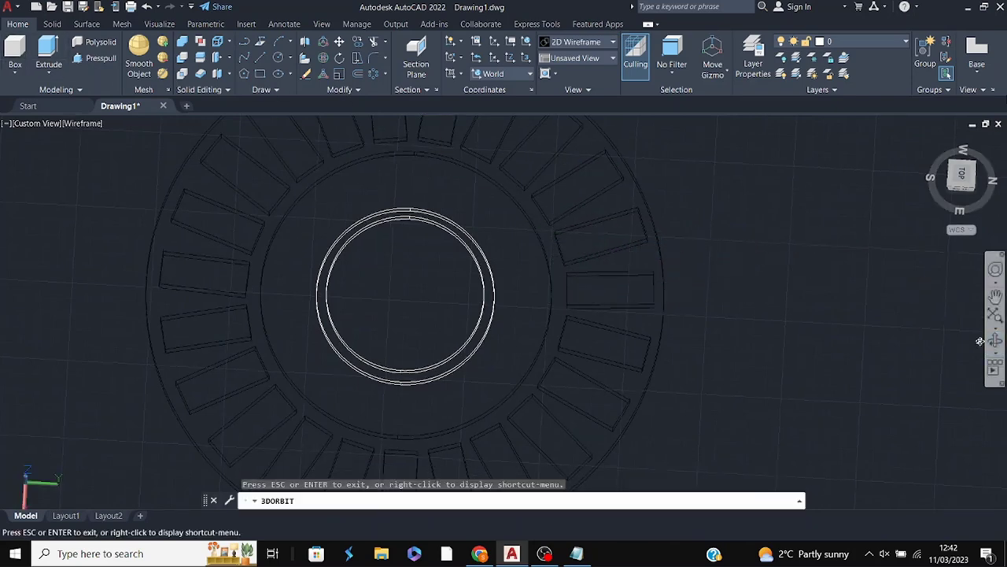
shift+middle_drag(654, 275, 787, 271)
click(90, 123)
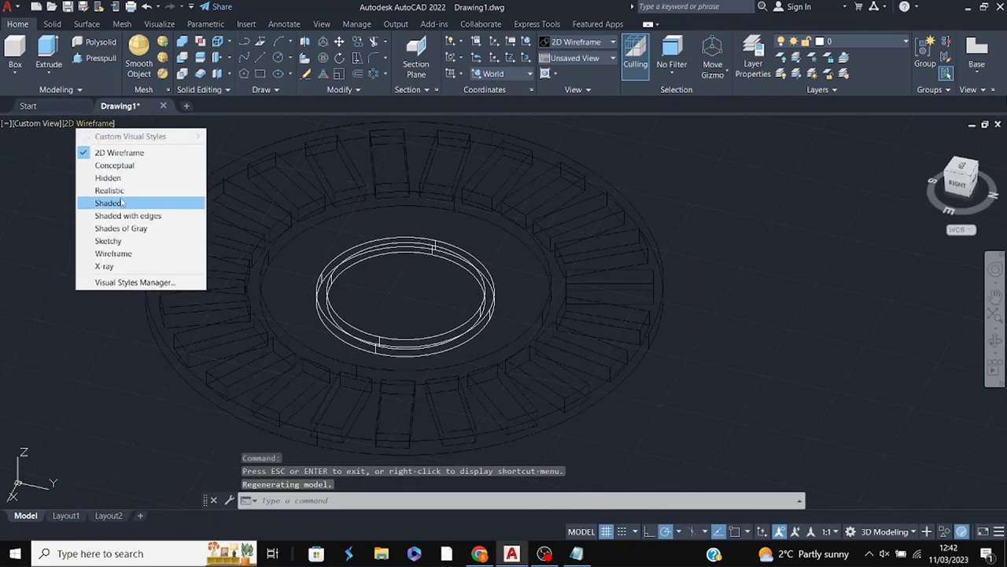
click(99, 198)
- Draw a box solid on the right-hand rim by picking two corners and a height
click(15, 55)
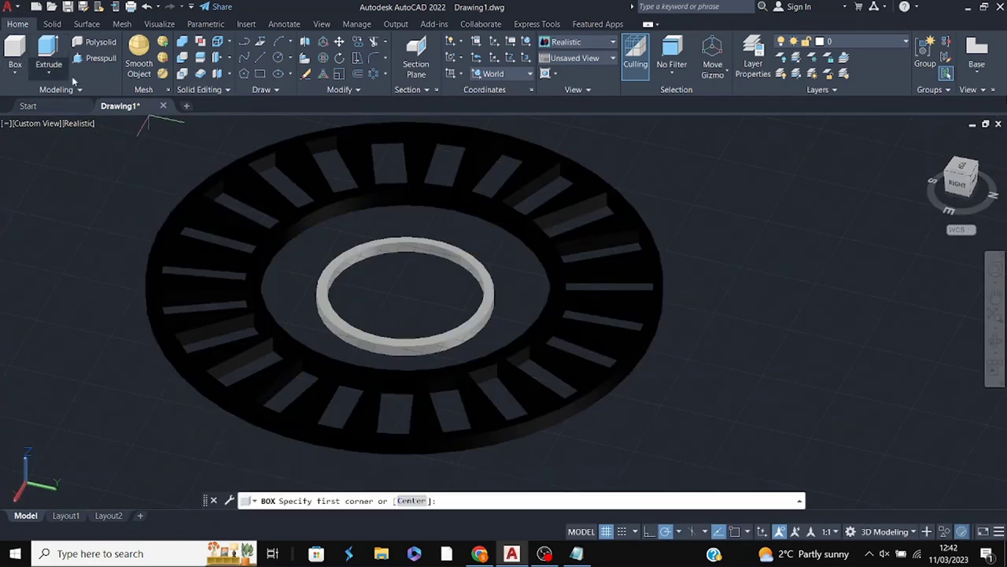
click(562, 266)
click(667, 296)
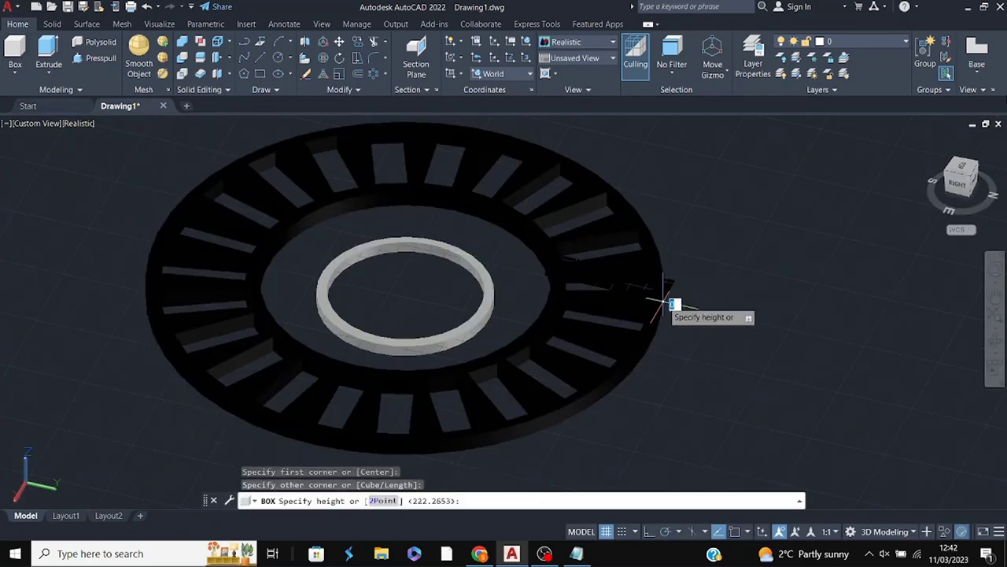
click(667, 276)
mouse_move(724, 281)
shift+middle_down()
mouse_move(748, 342)
mouse_move(724, 353)
mouse_move(606, 276)
shift+middle_up()
- Nudge the new box slightly to the left with the move gizmo
click(607, 276)
click(610, 328)
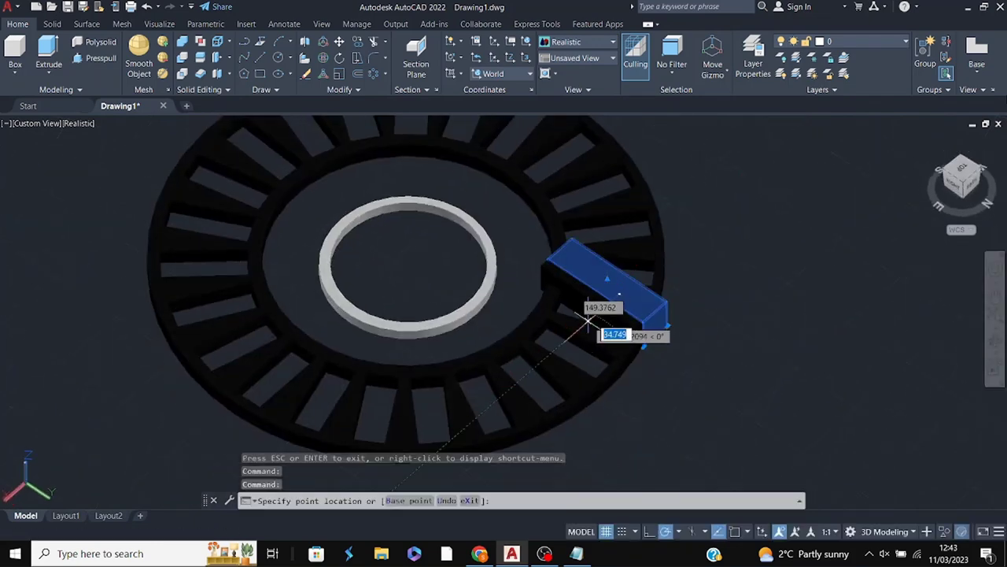
click(567, 317)
key(Escape)
shift+middle_drag(996, 340, 504, 281)
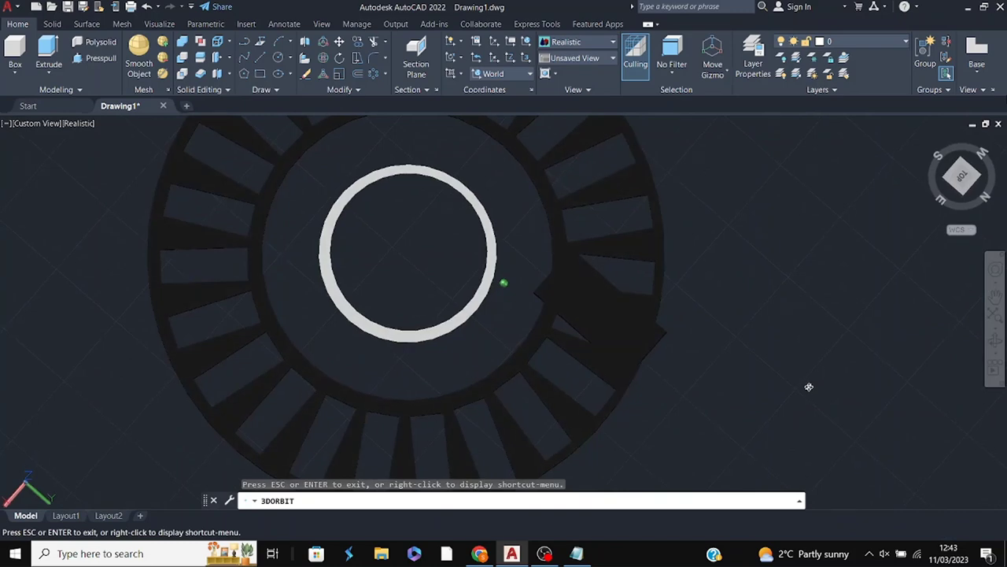
- Switch the box to rotation handles, then cancel the rotation
click(664, 333)
click(726, 75)
click(744, 120)
click(644, 324)
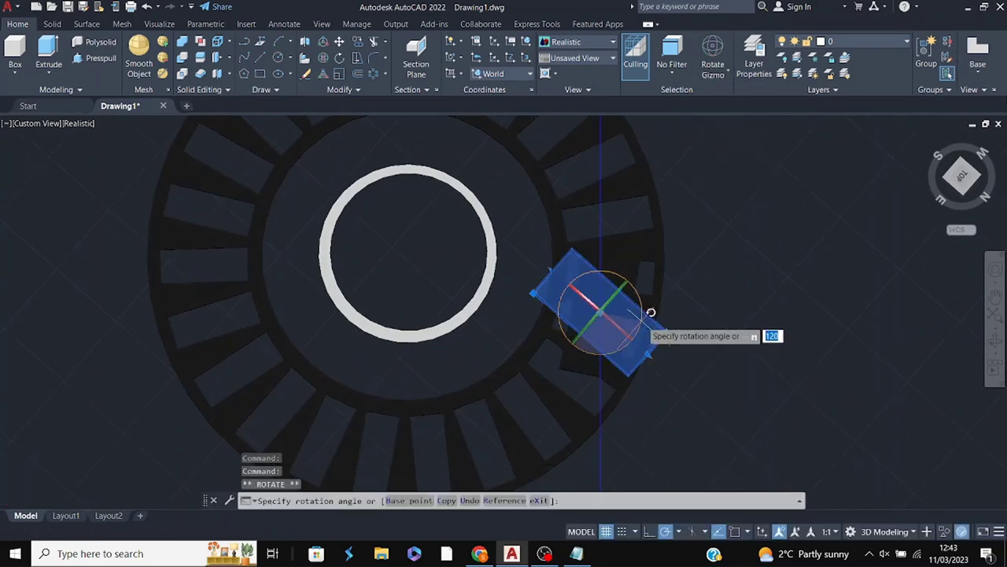
key(Escape)
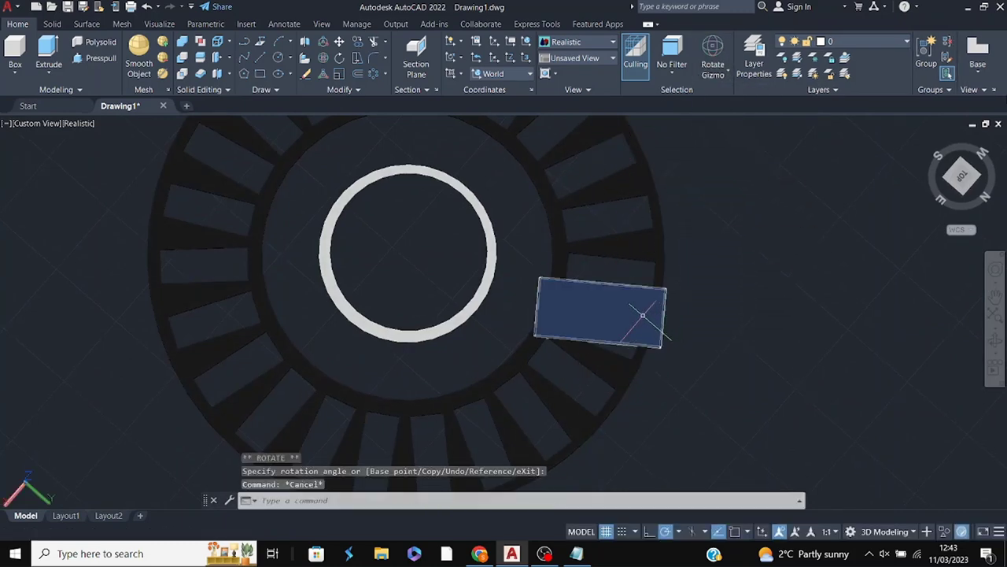
- Restore move handles on the box and leave it in place
click(656, 353)
click(725, 75)
click(739, 96)
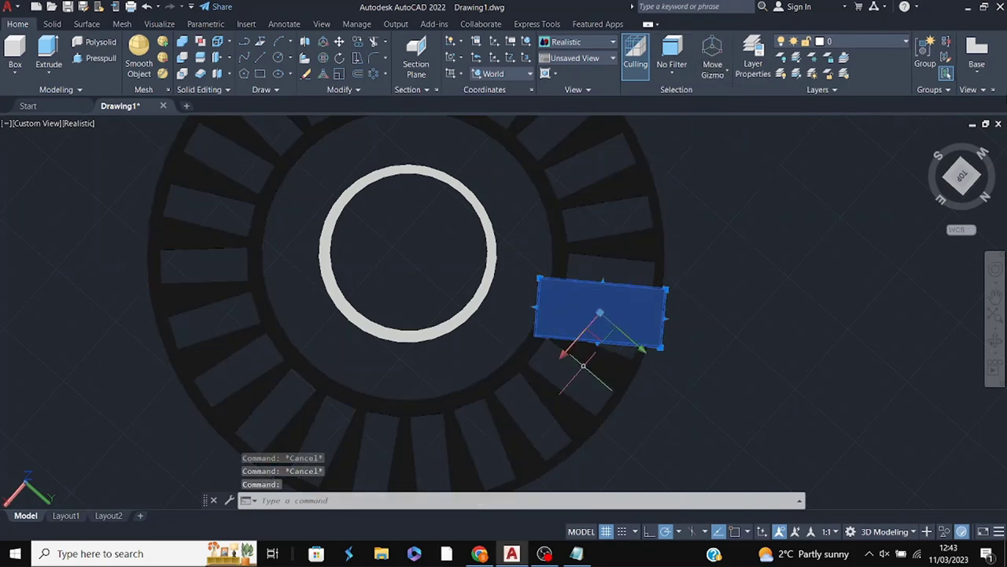
click(599, 313)
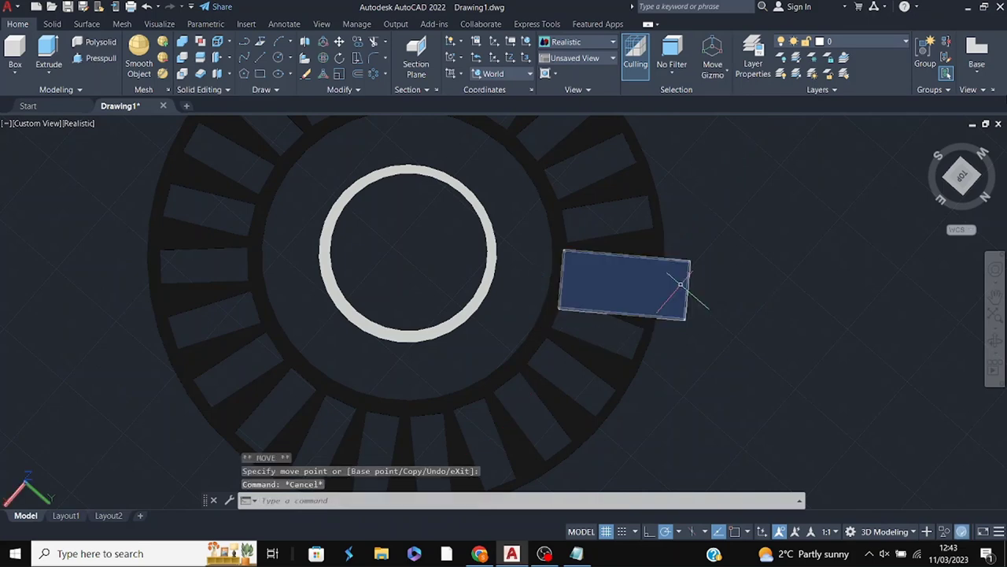
click(676, 281)
click(657, 317)
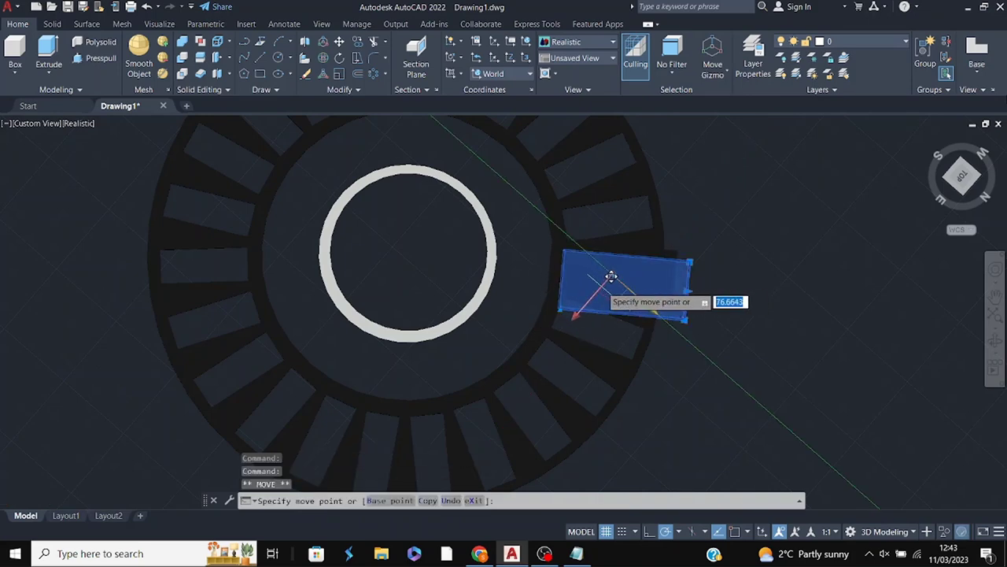
key(Escape)
- Orbit to see the box in 3D and select it, cancelling a move
click(996, 340)
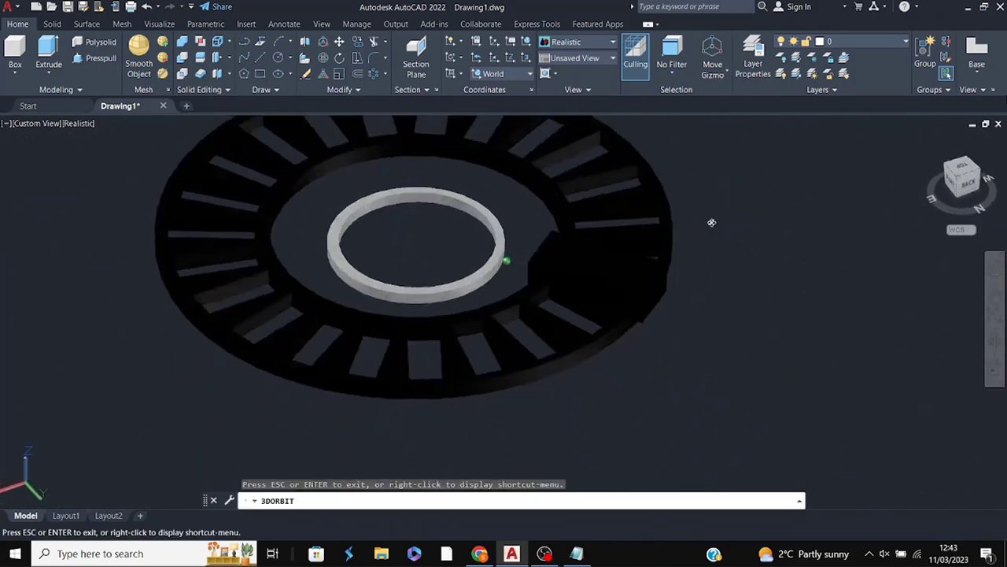
drag(711, 222, 870, 398)
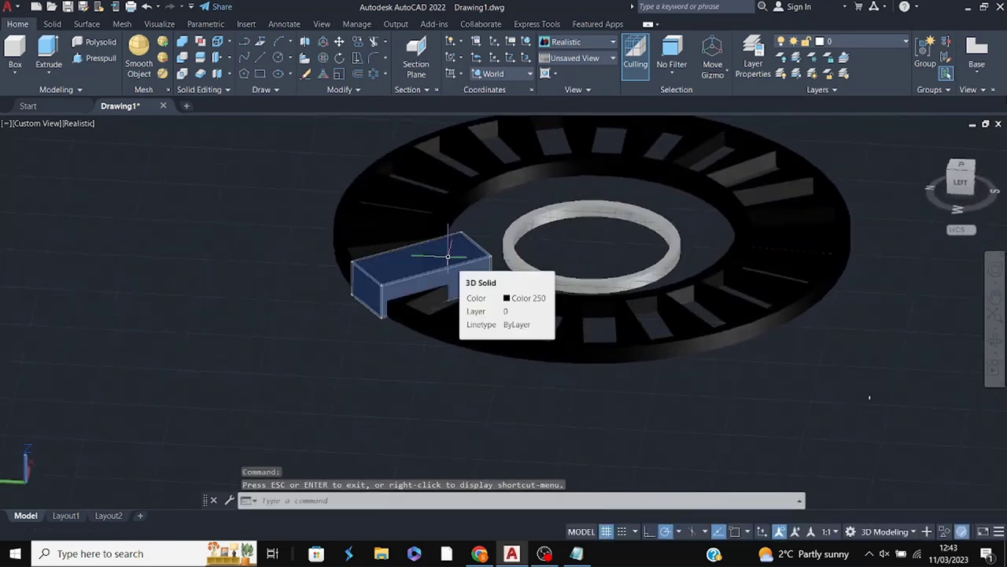
key(Escape)
click(432, 271)
click(423, 267)
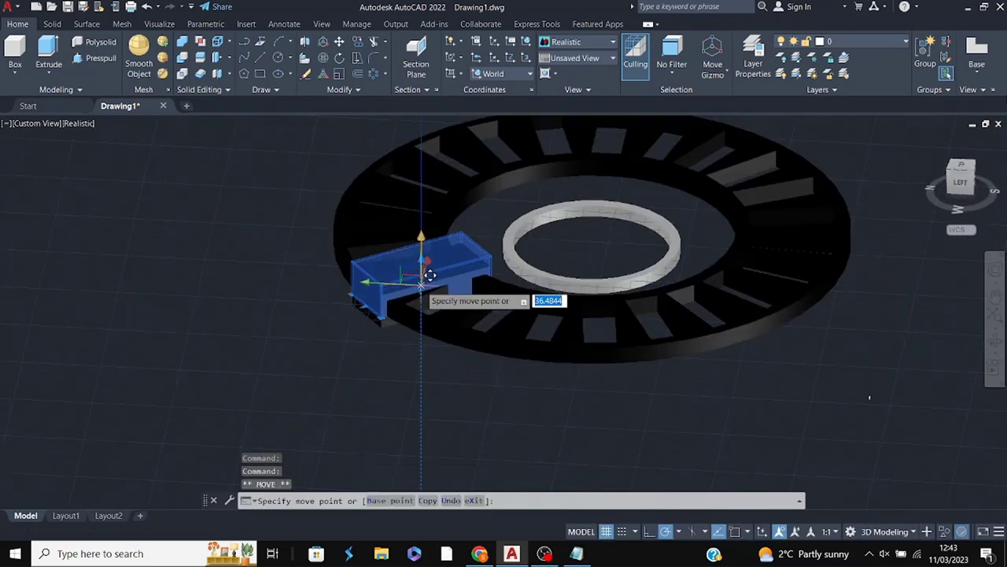
key(Escape)
- Pan and orbit so the whole slotted disc sits centred in an angled view
mouse_move(472, 281)
shift+middle_down()
mouse_move(685, 380)
mouse_move(778, 386)
shift+middle_up()
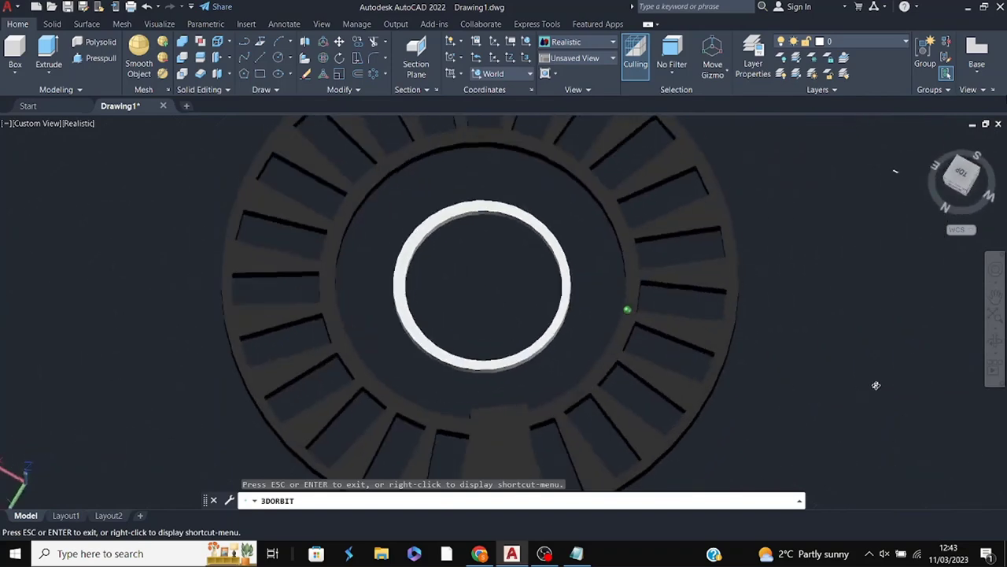
click(996, 296)
drag(813, 319, 822, 151)
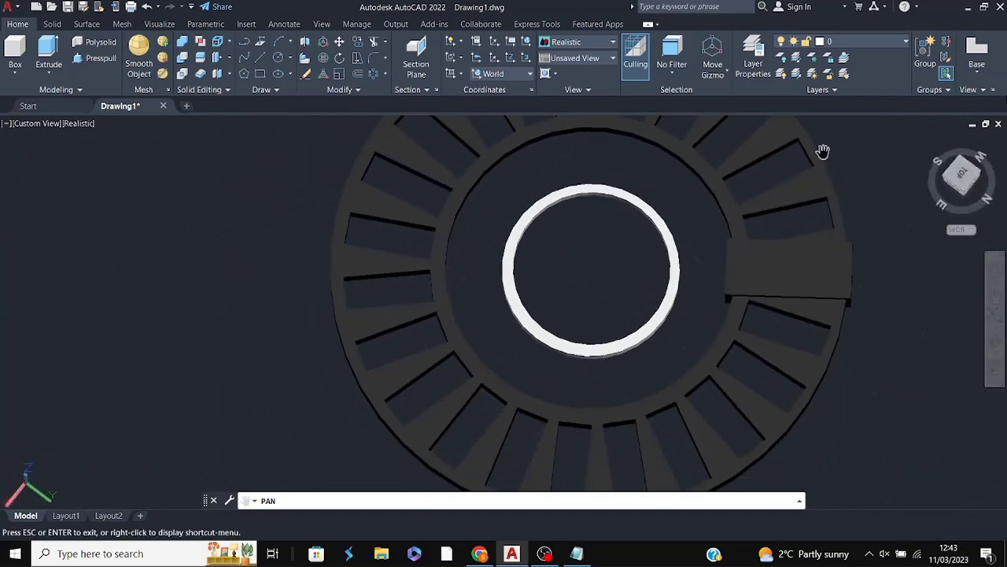
click(984, 281)
mouse_move(795, 331)
mouse_down()
mouse_move(758, 341)
mouse_move(839, 317)
mouse_move(895, 332)
mouse_move(933, 387)
mouse_up()
key(Escape)
- Copy the top rim box onto the left side of the ring
drag(822, 290, 757, 186)
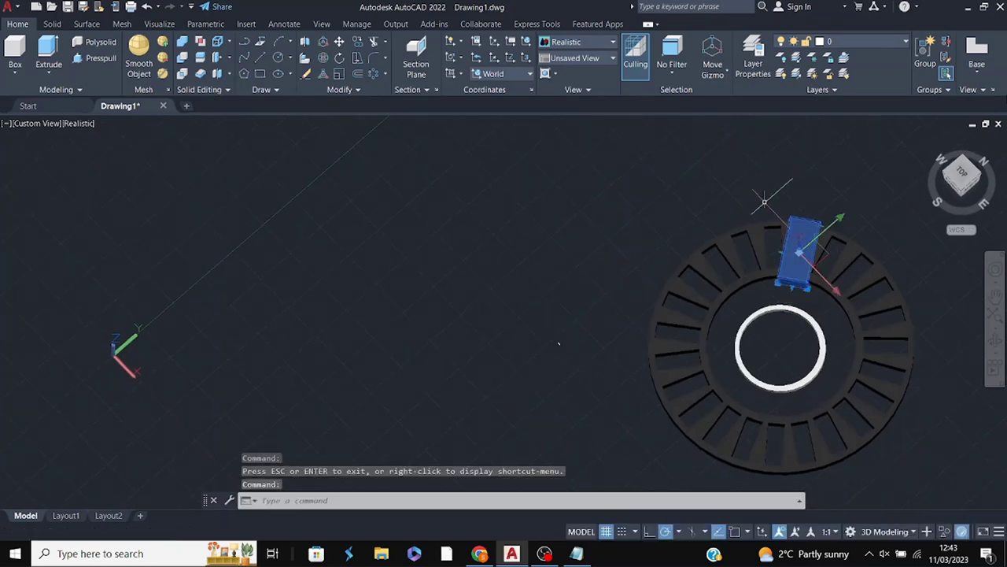
right_click(757, 186)
click(807, 291)
click(799, 275)
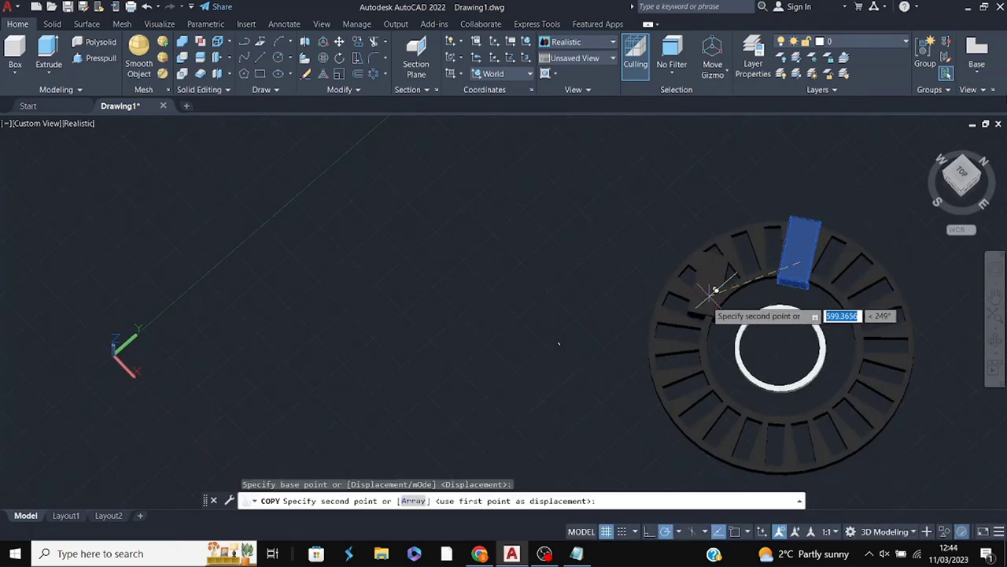
click(675, 385)
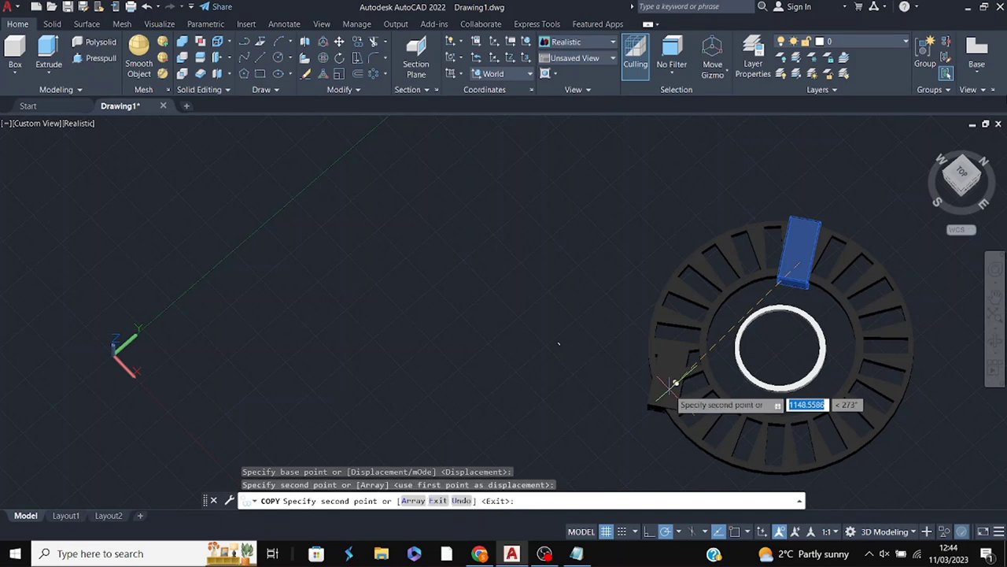
key(Escape)
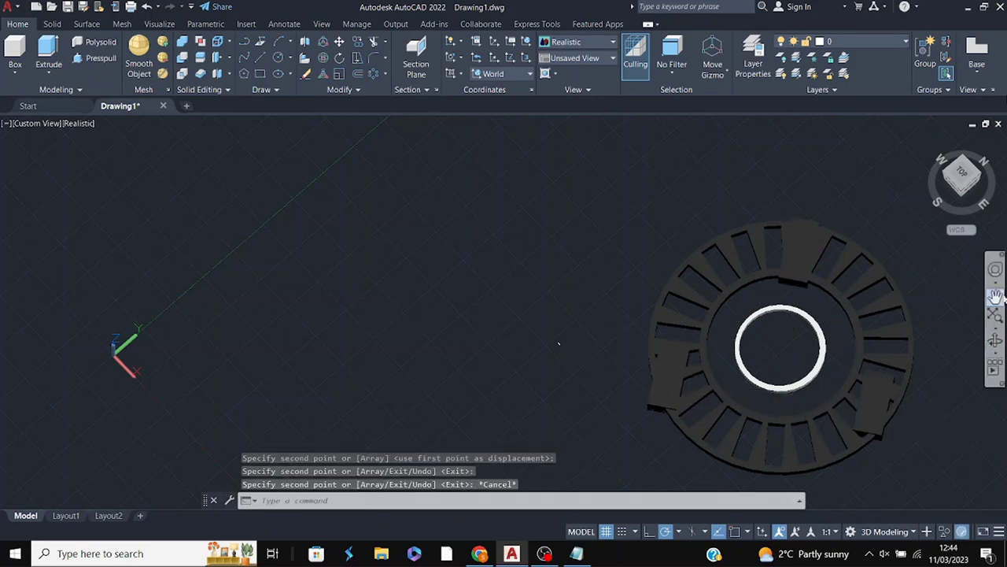
- Try rotating and moving the box on the ring's left side, cancelling both
shift+middle_drag(559, 343, 450, 275)
scroll(129, 191, up, 3)
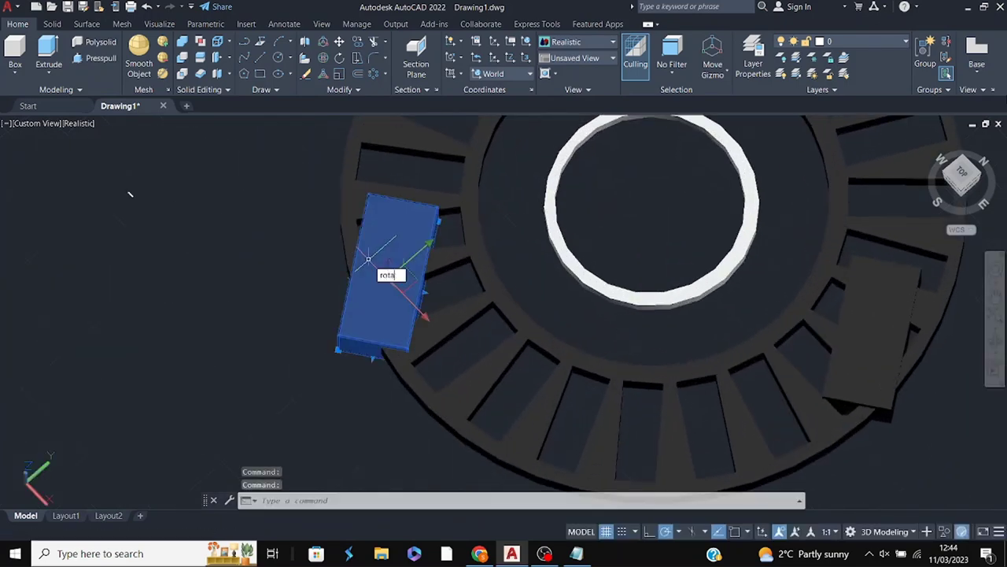
key(Return)
click(393, 265)
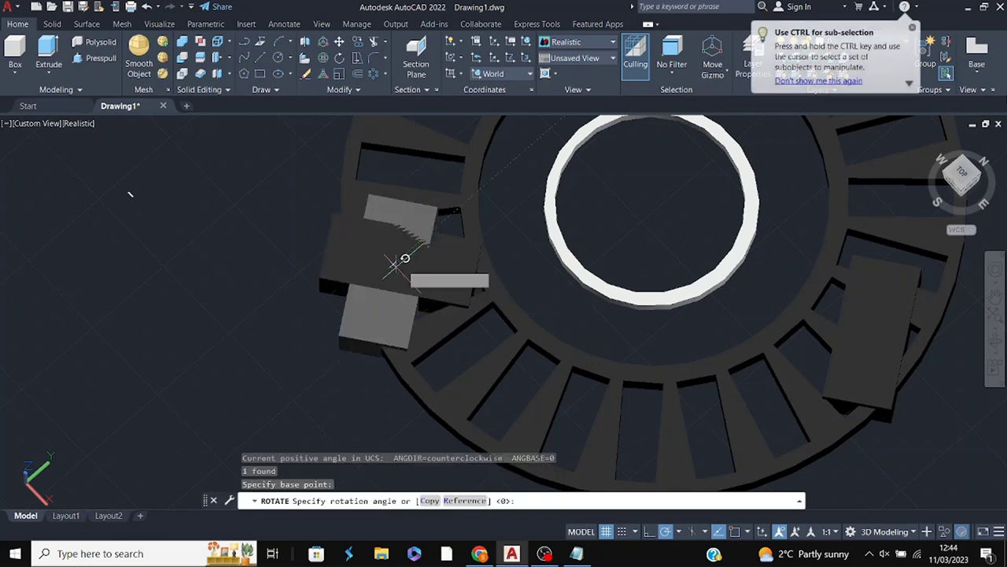
key(Escape)
scroll(735, 234, down, 4)
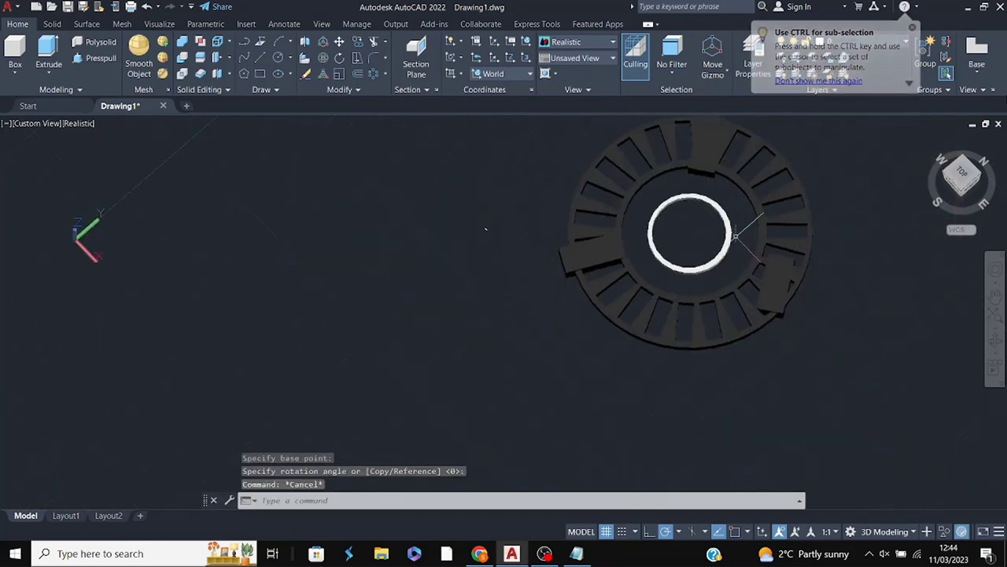
click(592, 255)
click(592, 255)
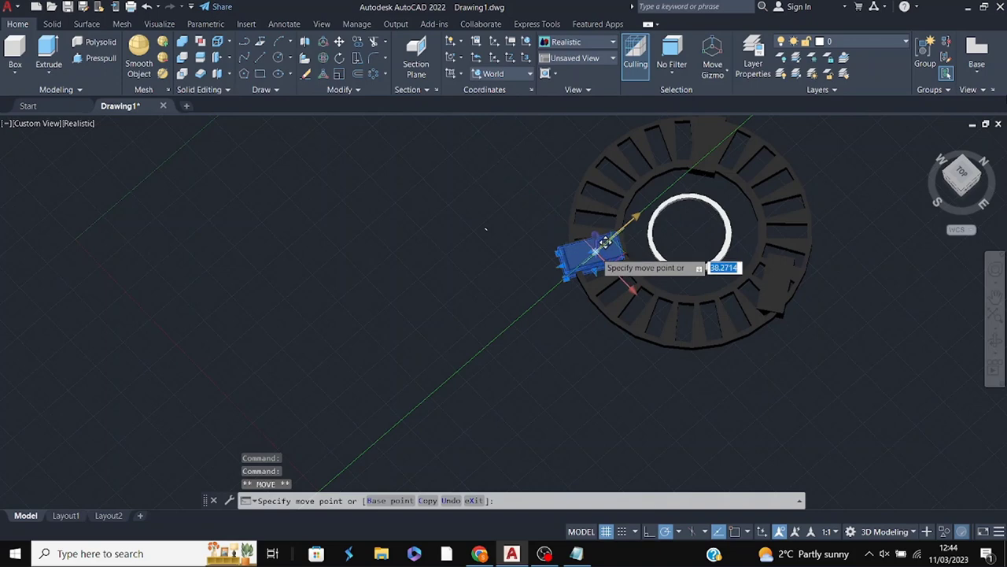
key(Escape)
- Try rotating and moving the lower-right box, cancelling both so it stays in place
mouse_move(776, 285)
shift+middle_down()
mouse_move(898, 350)
mouse_move(877, 322)
shift+middle_up()
click(775, 291)
scroll(775, 291, up, 3)
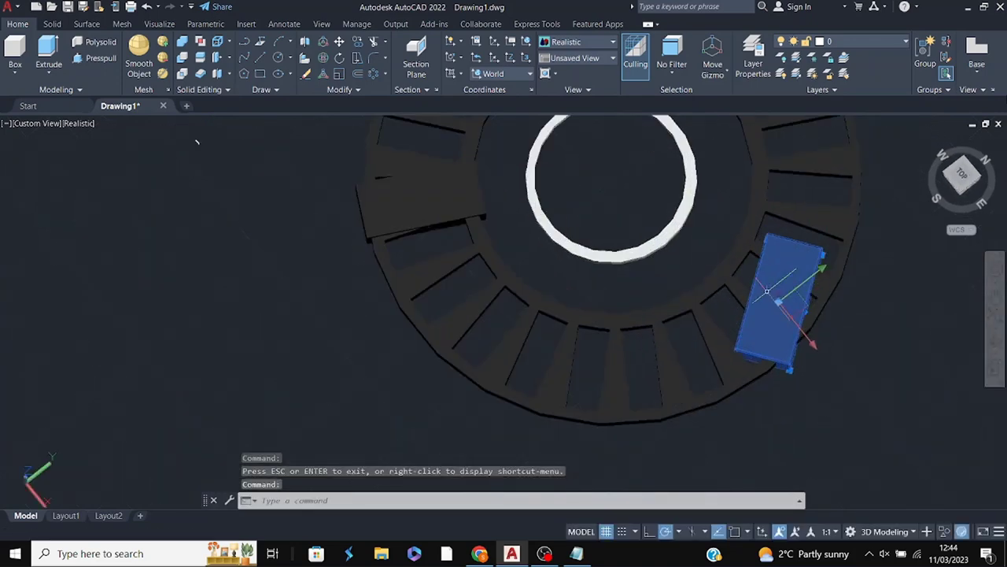
key(Return)
click(781, 298)
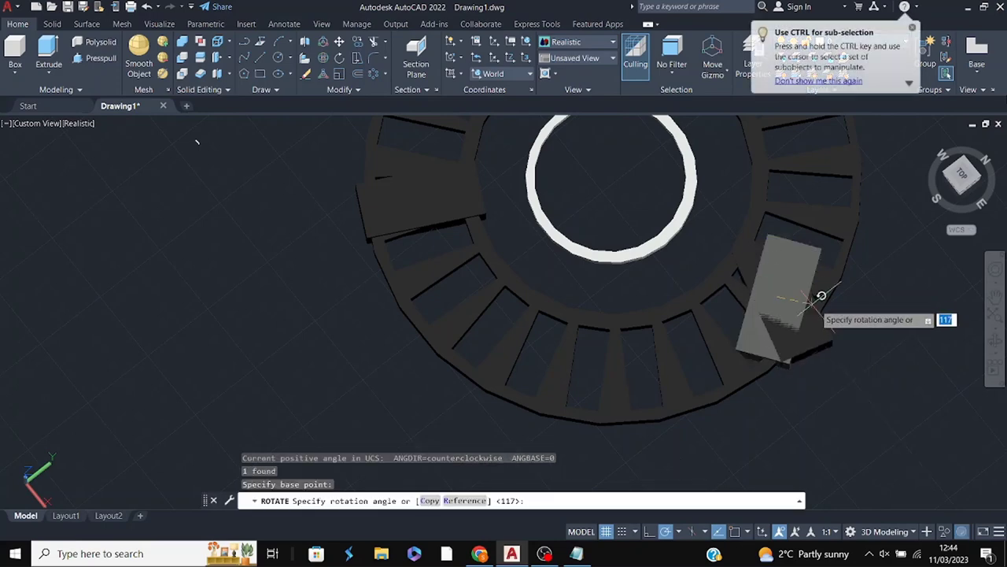
key(Escape)
click(791, 300)
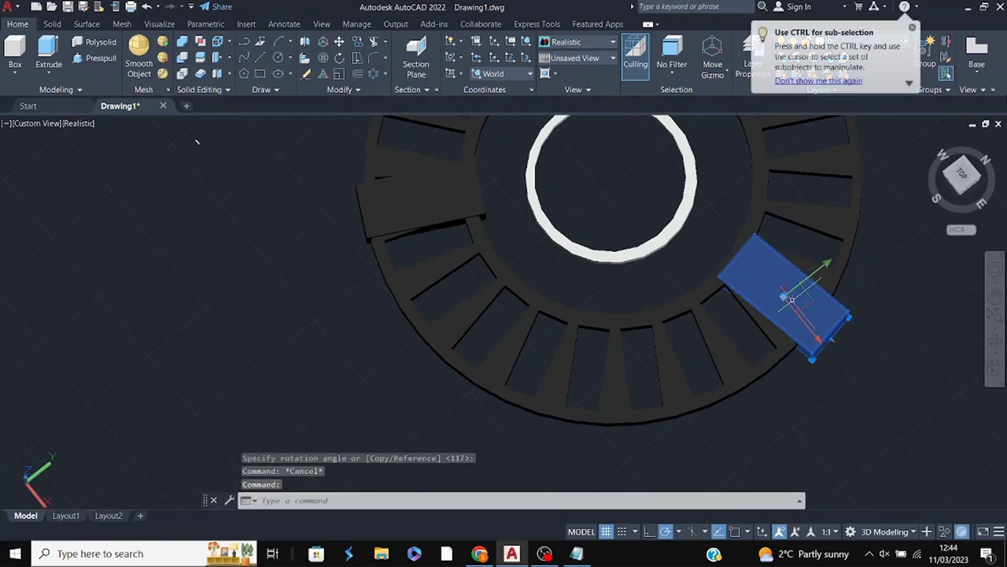
key(Return)
click(795, 304)
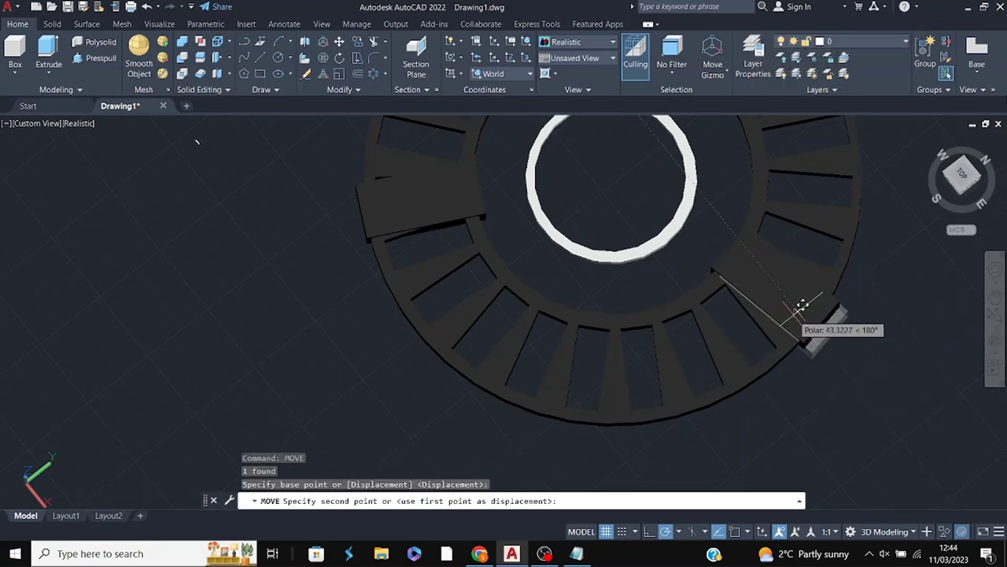
key(Escape)
scroll(905, 307, down, 4)
scroll(902, 310, up, 4)
scroll(898, 310, up, 1)
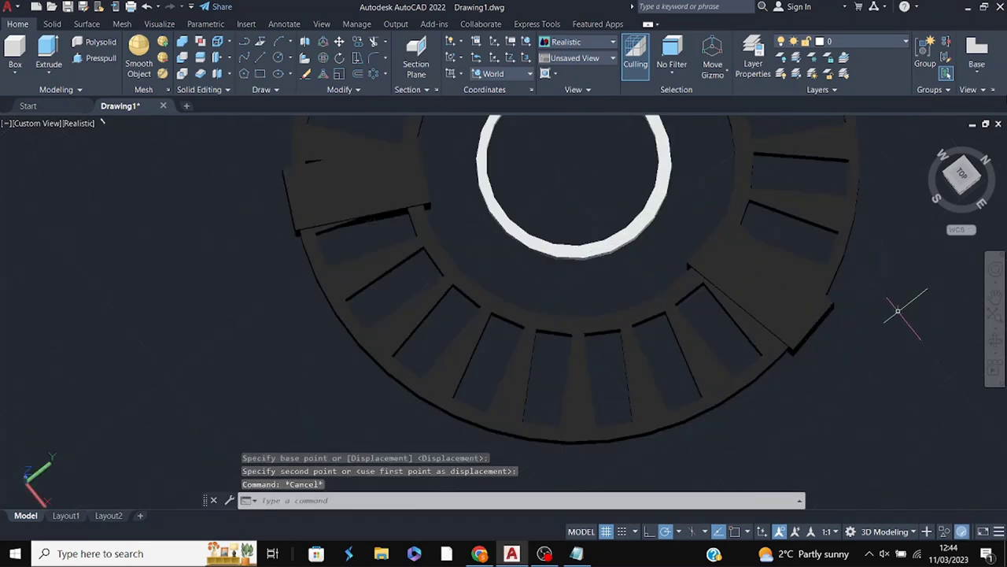
click(996, 287)
drag(658, 168, 619, 317)
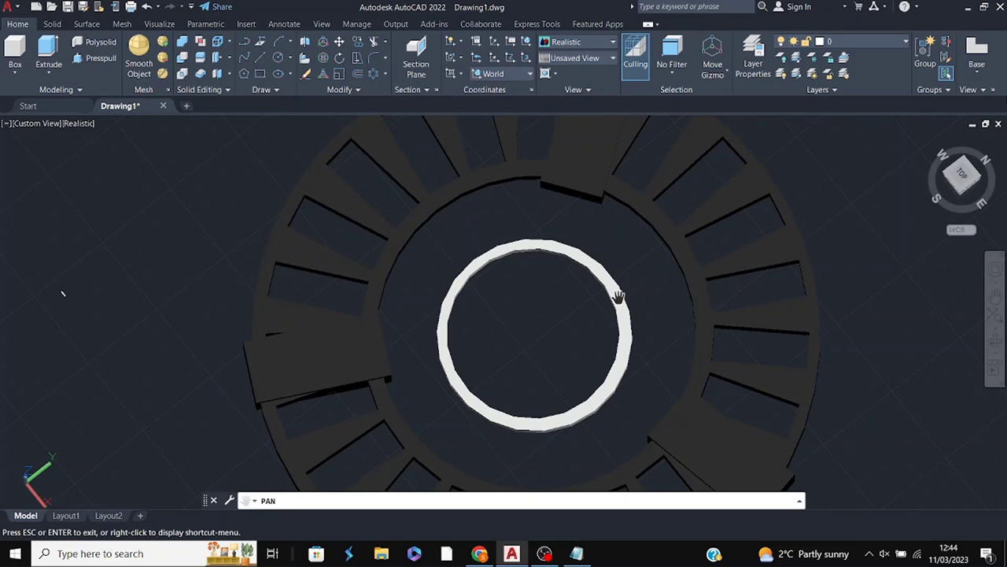
- Set the white inner ring's colour to Color 250 in the Properties palette
click(995, 340)
drag(810, 288, 815, 314)
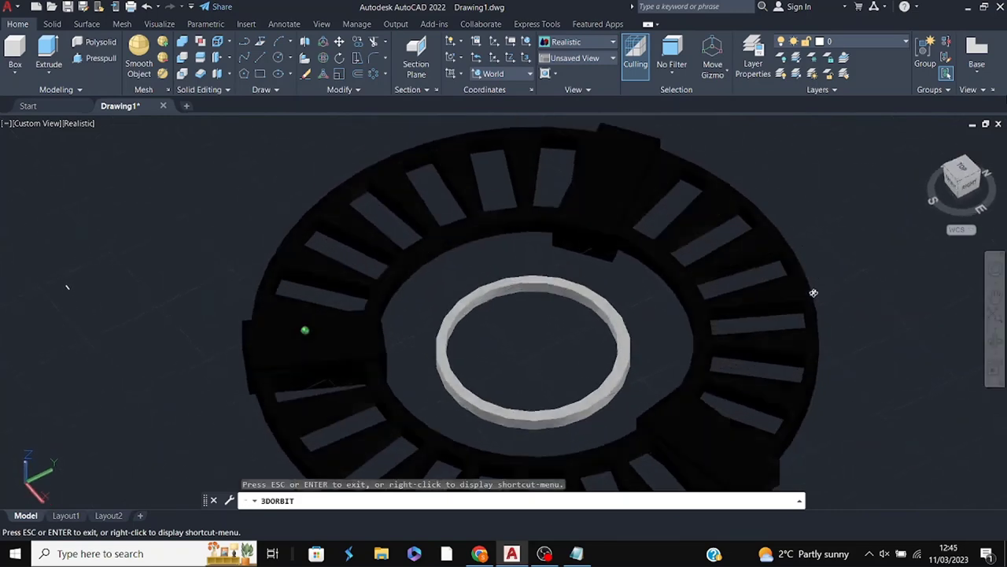
key(Escape)
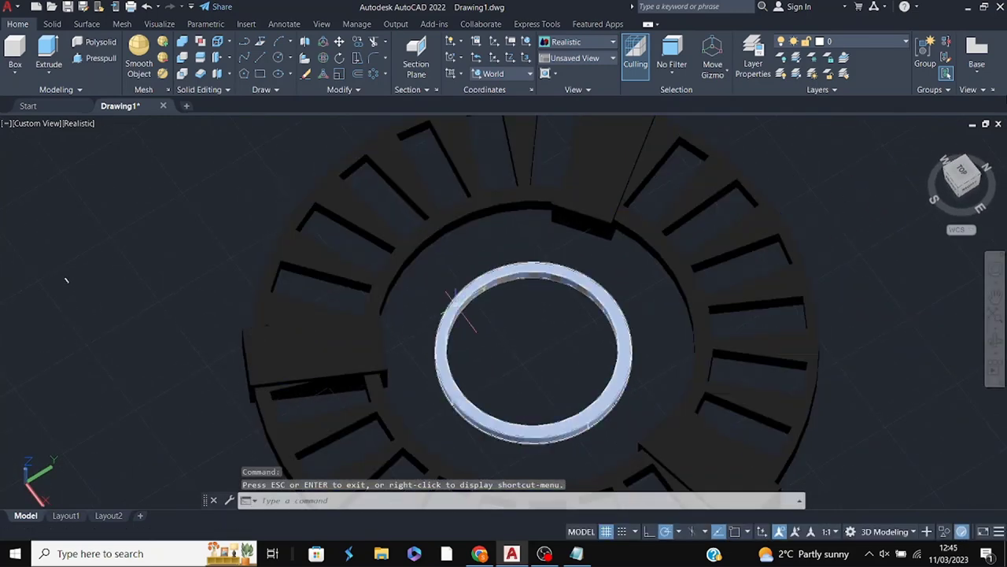
click(471, 280)
right_click(481, 290)
click(519, 293)
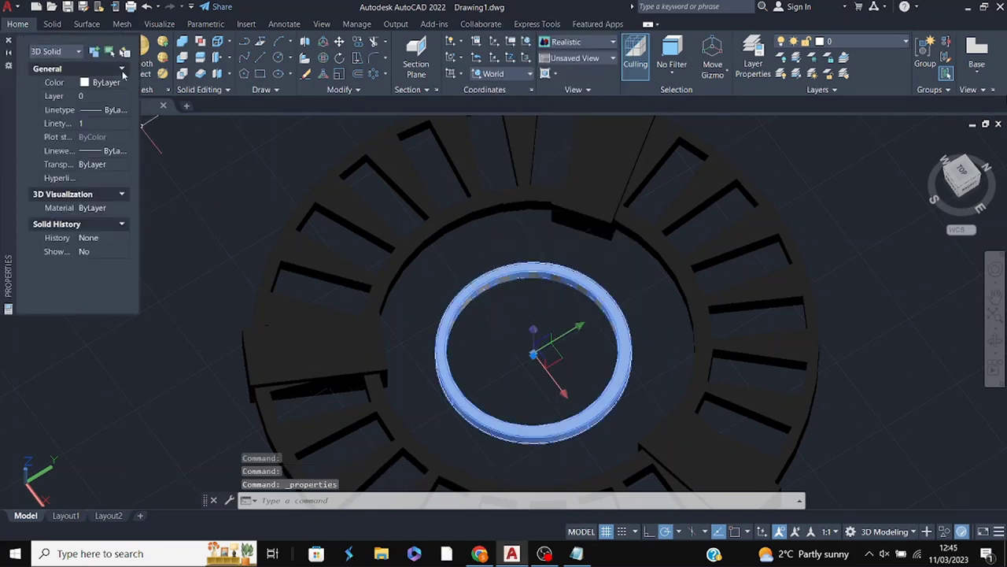
click(119, 83)
click(102, 194)
key(Escape)
key(Escape)
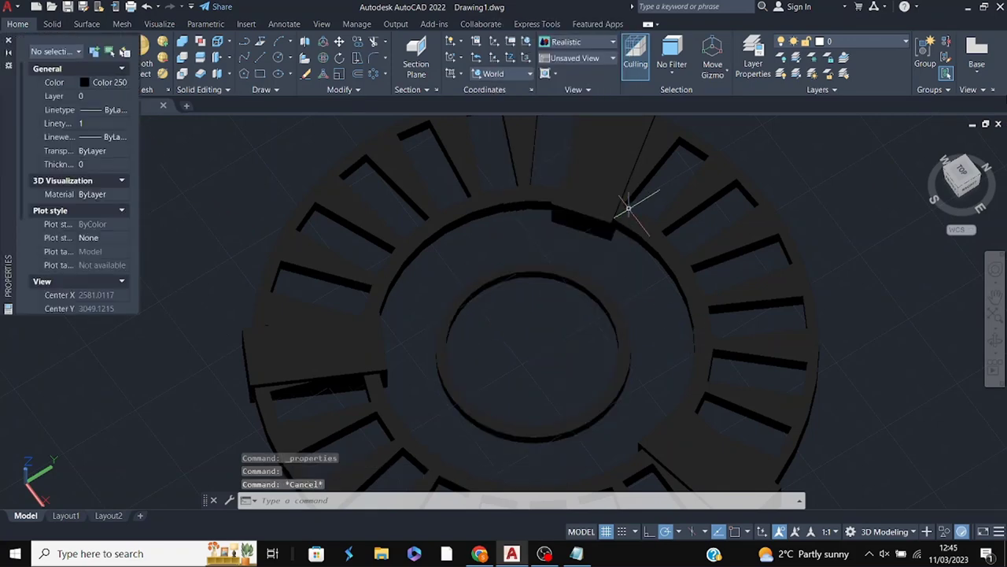
click(9, 39)
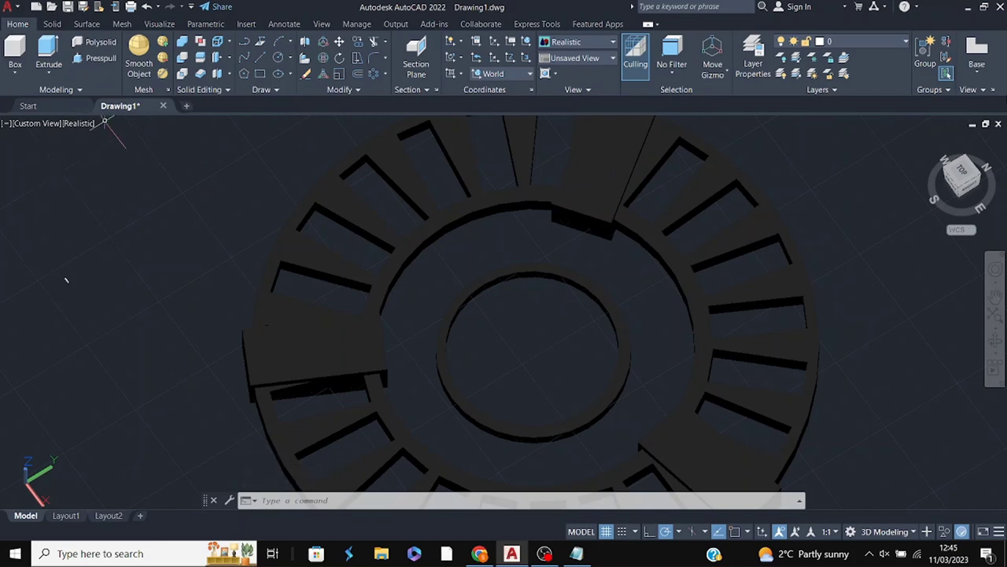
- Start a rectangle, then cancel it and dismiss the context menu
click(259, 73)
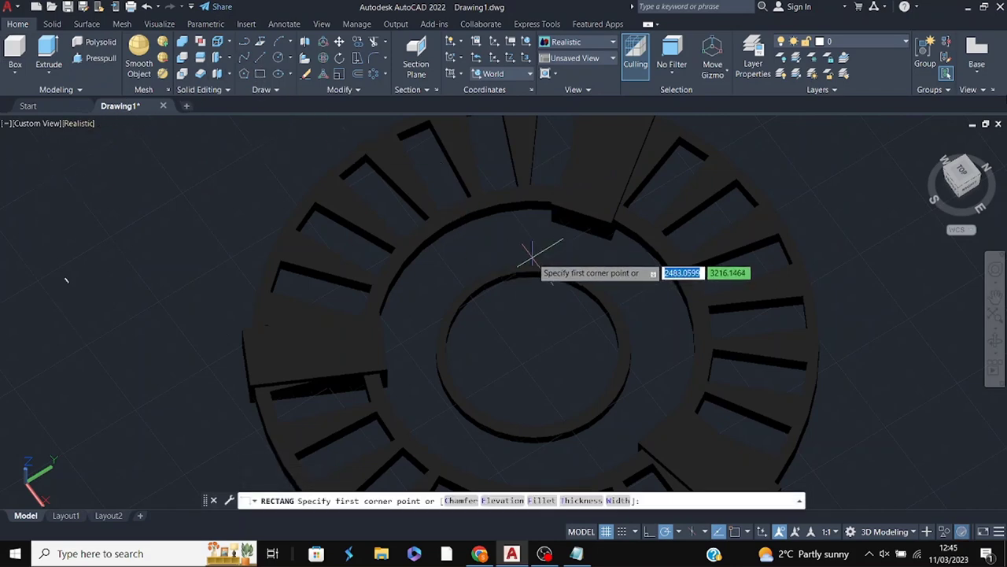
click(536, 248)
key(Escape)
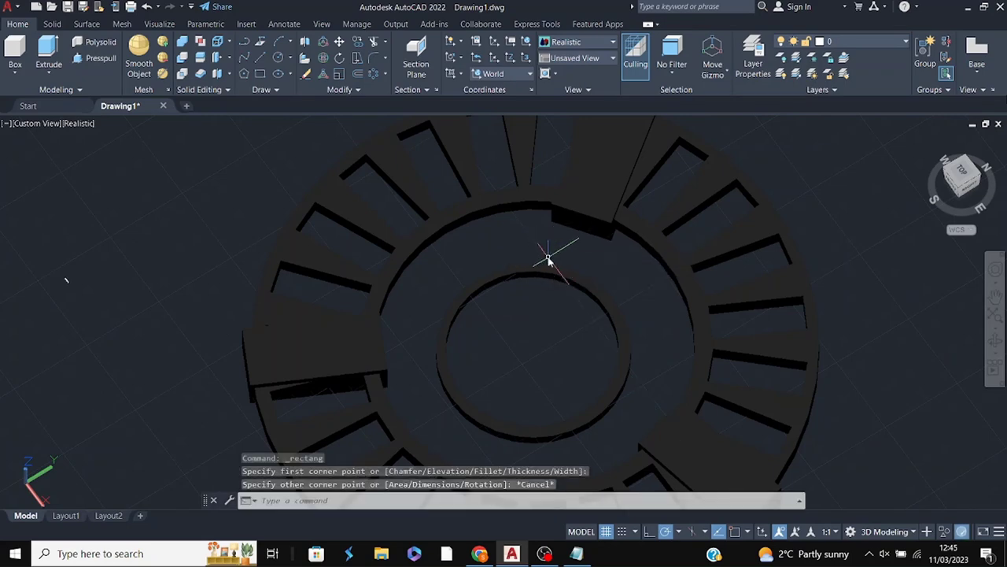
right_click(548, 255)
right_click(158, 222)
key(Escape)
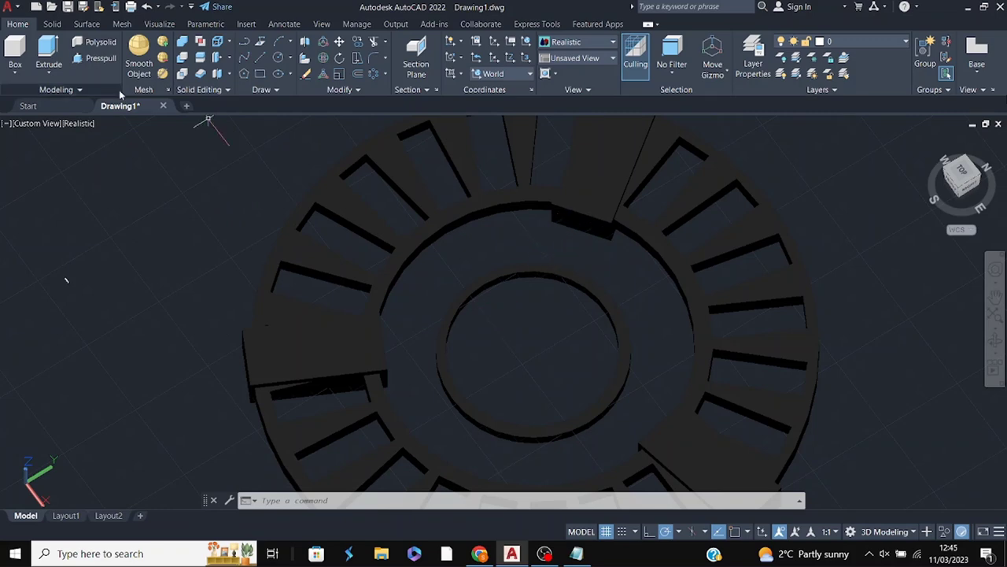
- Create a small box solid inside the inner ring
click(14, 55)
click(518, 340)
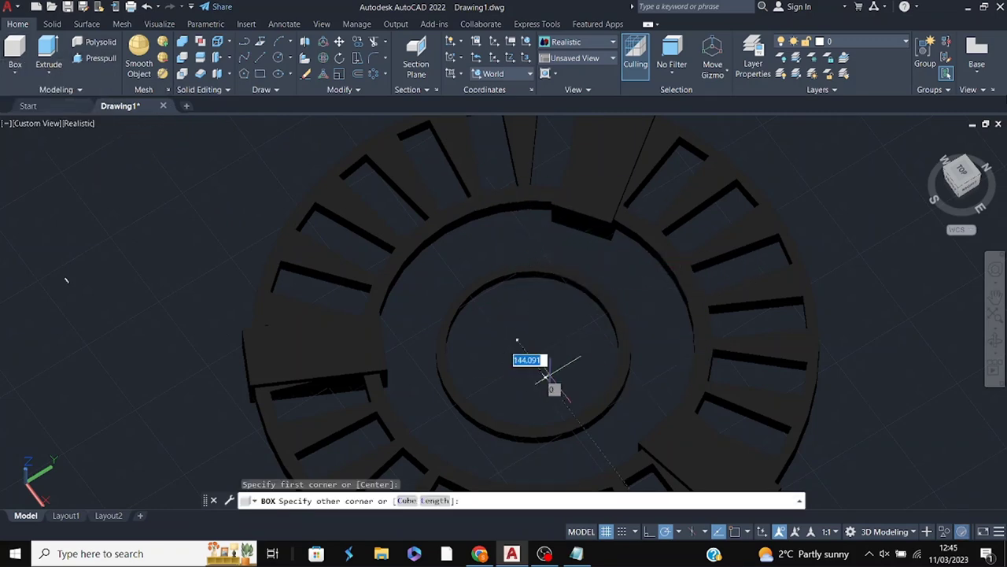
click(562, 373)
click(562, 371)
shift+middle_drag(562, 370, 637, 330)
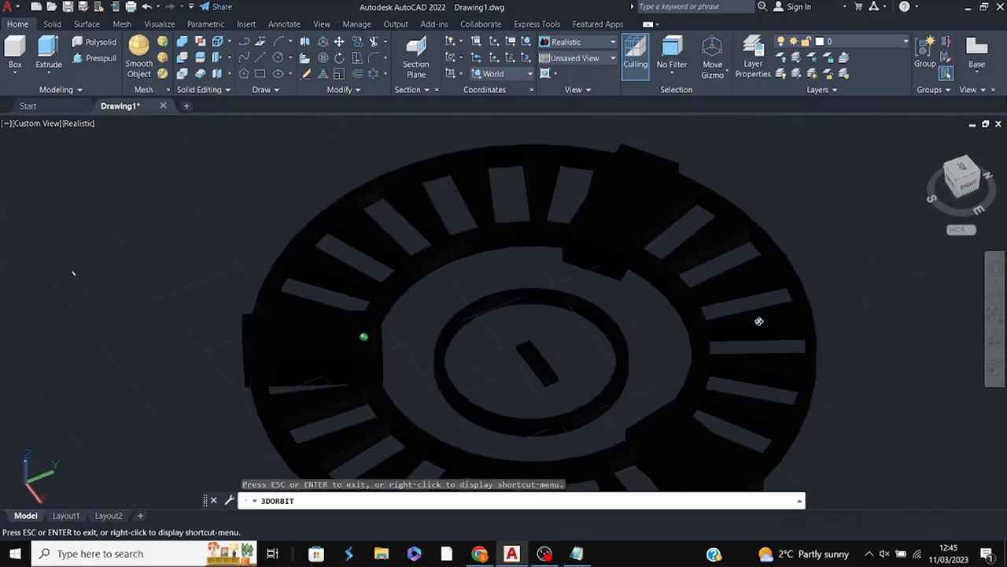
scroll(638, 331, up, 2)
- Stand the small box upright with the rotate gizmo
click(405, 360)
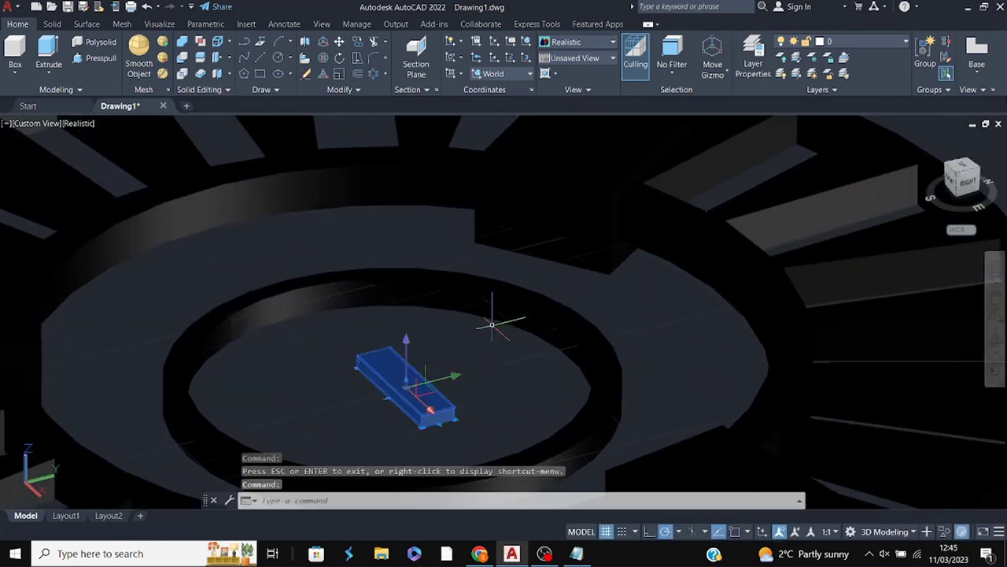
key(space)
click(405, 348)
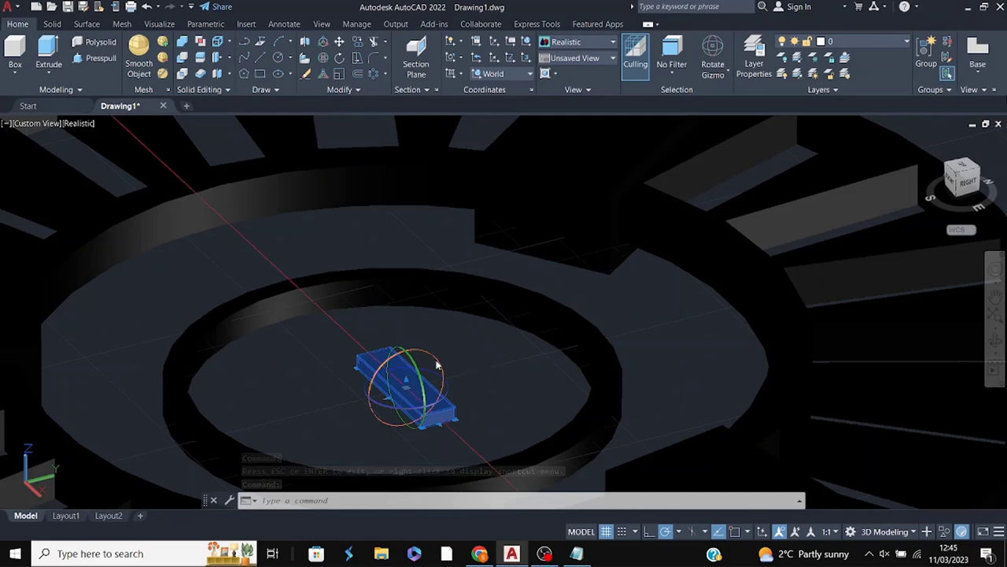
click(418, 423)
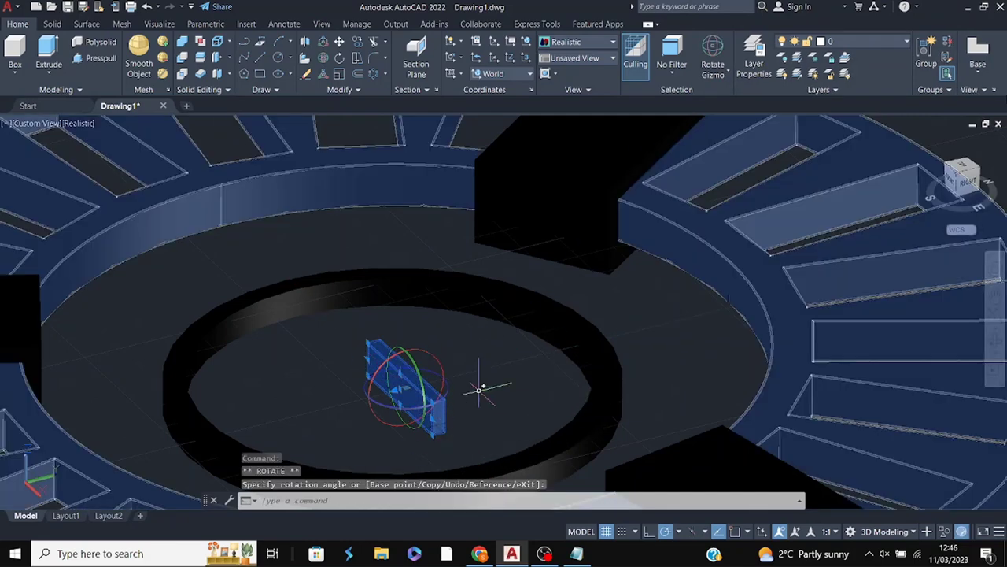
key(Escape)
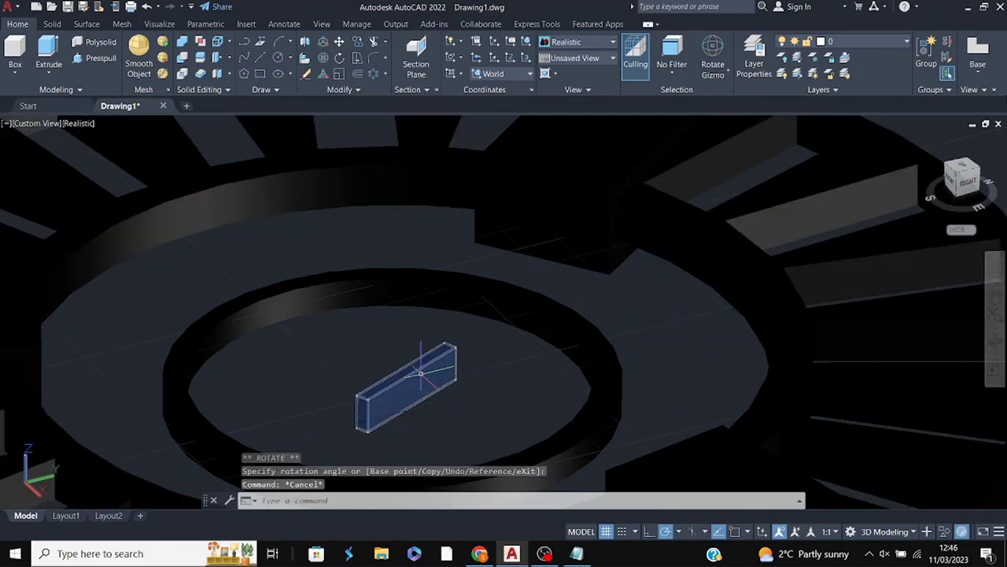
- Switch the gizmo to Move, drag the box along an axis, and reselect it
click(420, 373)
click(712, 71)
click(742, 94)
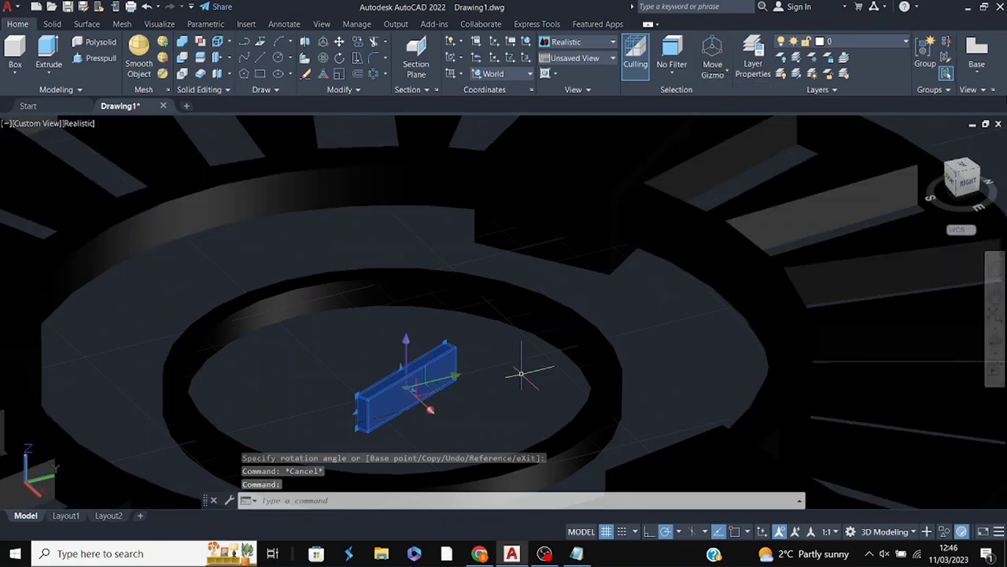
click(461, 381)
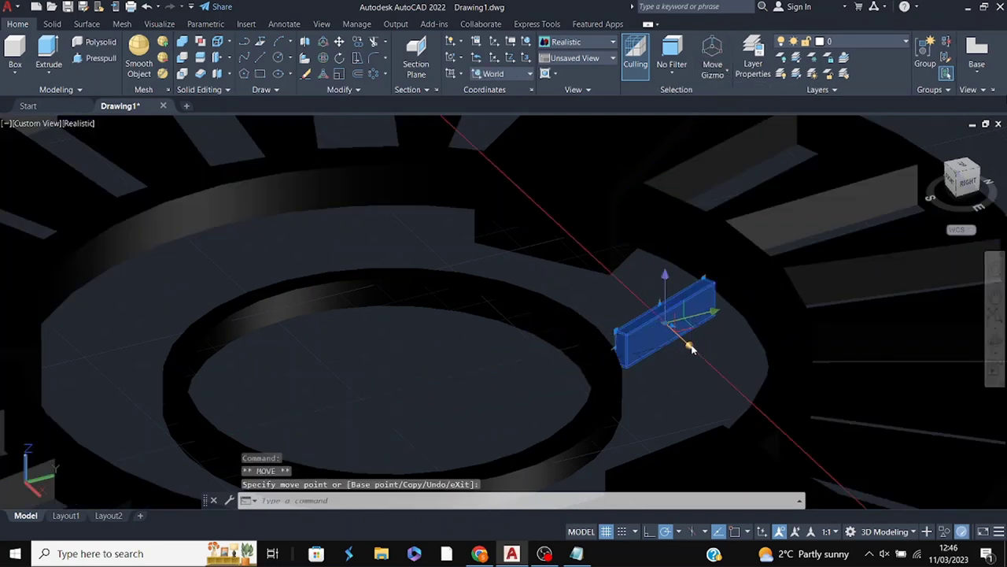
key(Escape)
mouse_move(503, 239)
shift+middle_down()
mouse_move(825, 311)
mouse_move(499, 218)
shift+middle_up()
click(499, 218)
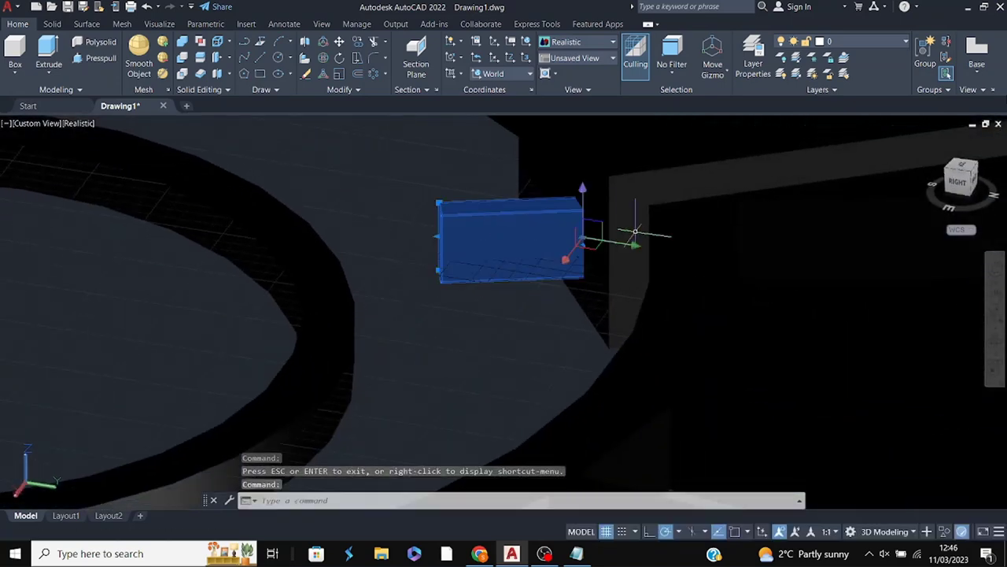
- Stretch the slat box's end to lengthen it, then tilt it with the Rotate gizmo
click(439, 238)
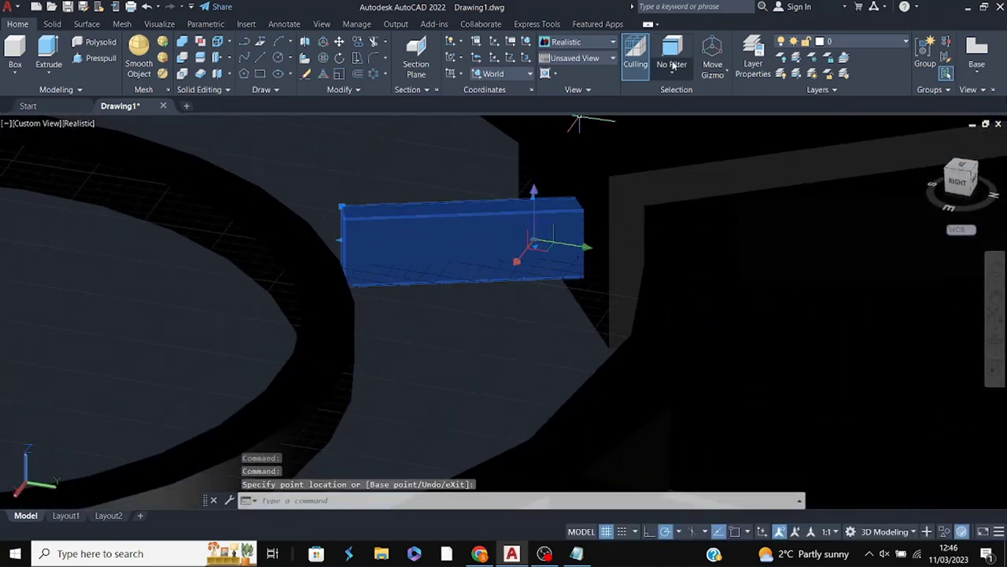
click(715, 72)
click(739, 118)
click(524, 231)
click(565, 222)
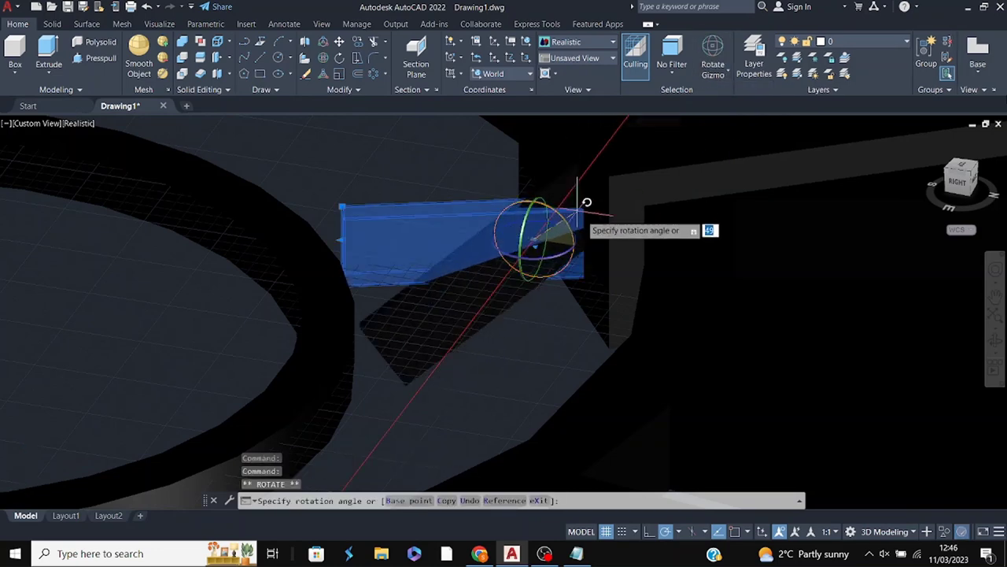
key(Escape)
mouse_move(866, 275)
shift+middle_down()
mouse_move(703, 261)
mouse_move(542, 217)
shift+middle_up()
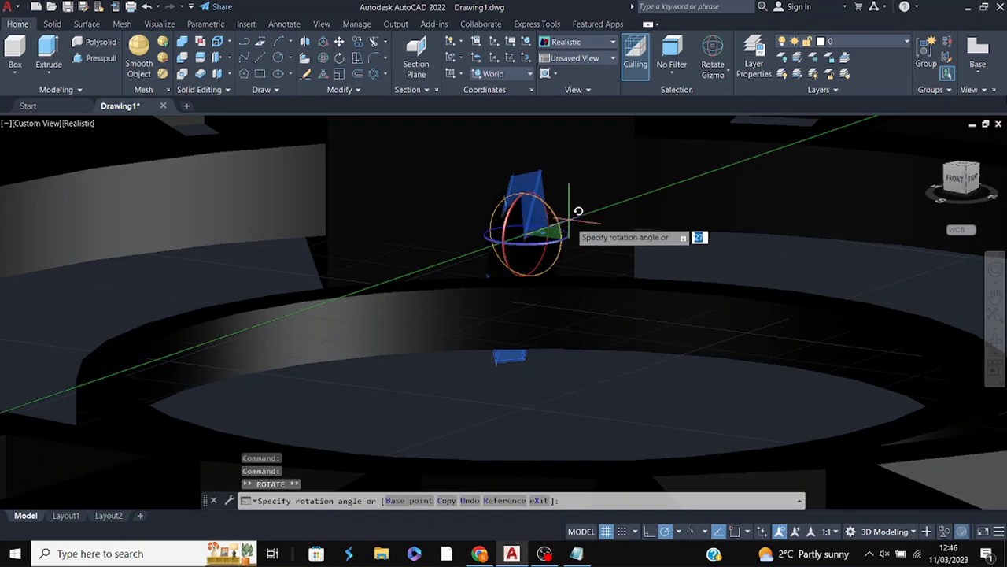
key(Escape)
mouse_move(598, 244)
shift+middle_down()
mouse_move(776, 251)
mouse_move(562, 270)
shift+middle_up()
- Colour the slanted slat White and narrow its width from 44.7595 to 35.9314
click(562, 270)
right_click(644, 215)
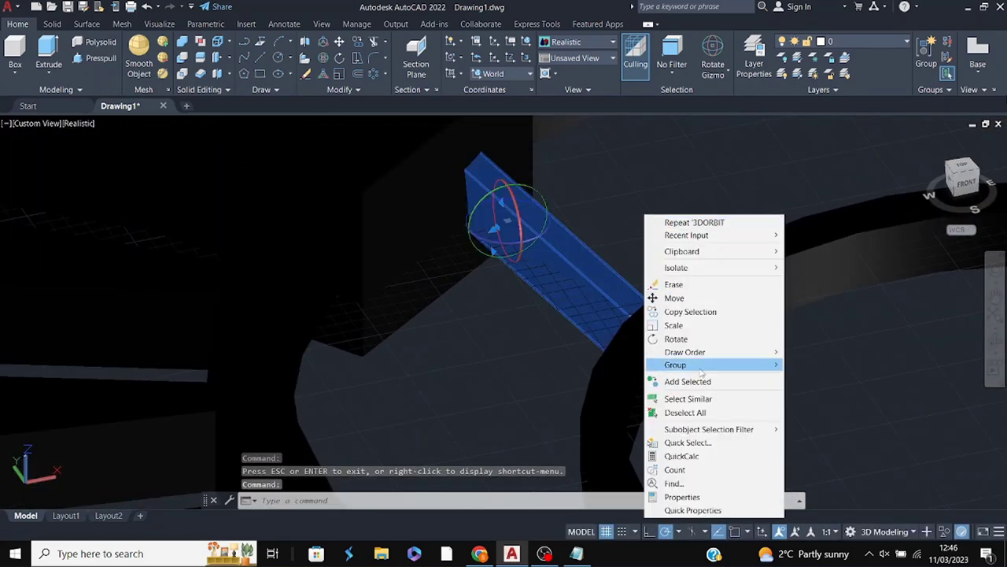
click(681, 497)
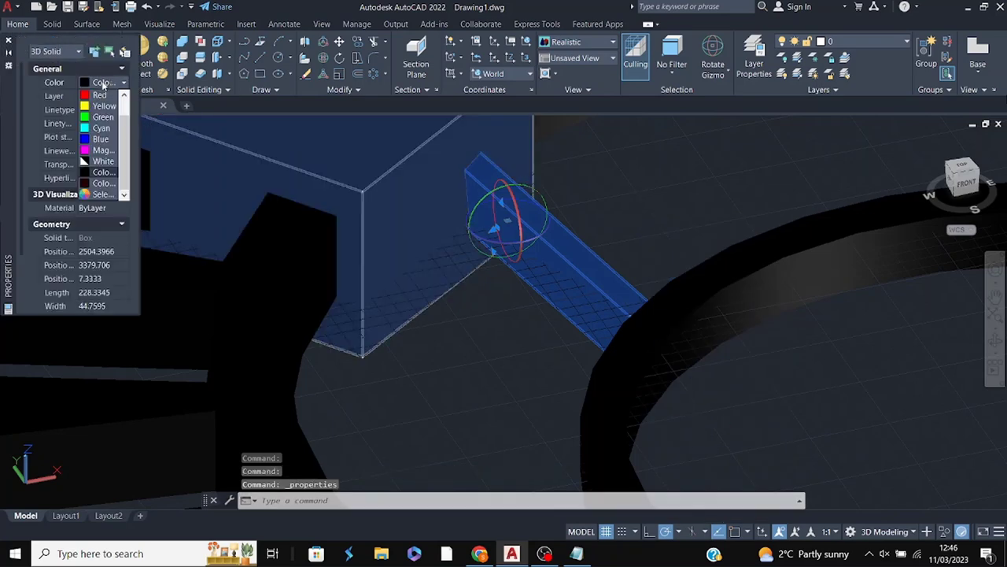
click(103, 161)
key(Escape)
mouse_move(787, 315)
shift+middle_down()
mouse_move(838, 301)
mouse_move(562, 236)
mouse_move(577, 146)
mouse_move(599, 253)
mouse_move(639, 214)
shift+middle_up()
click(562, 236)
click(631, 179)
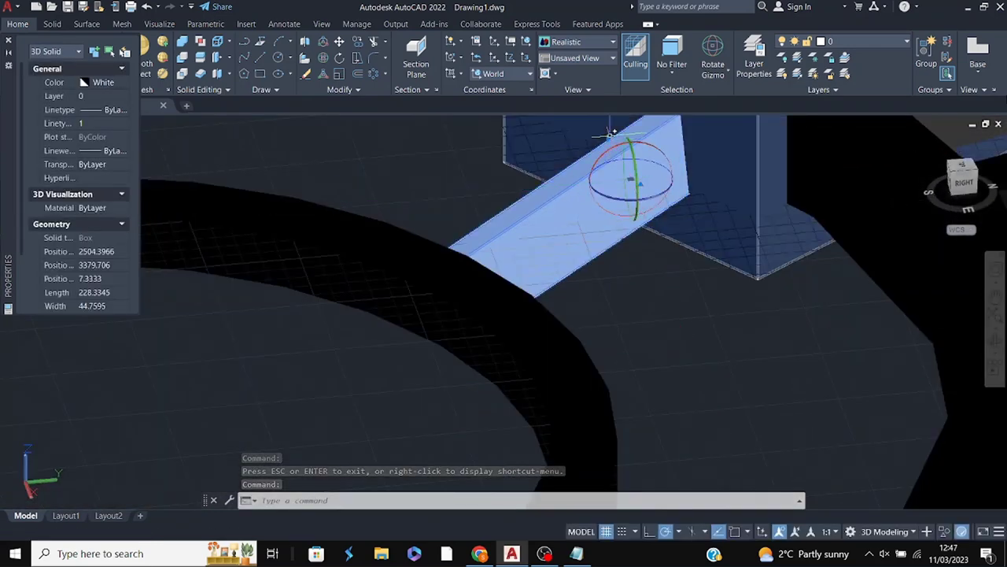
key(Escape)
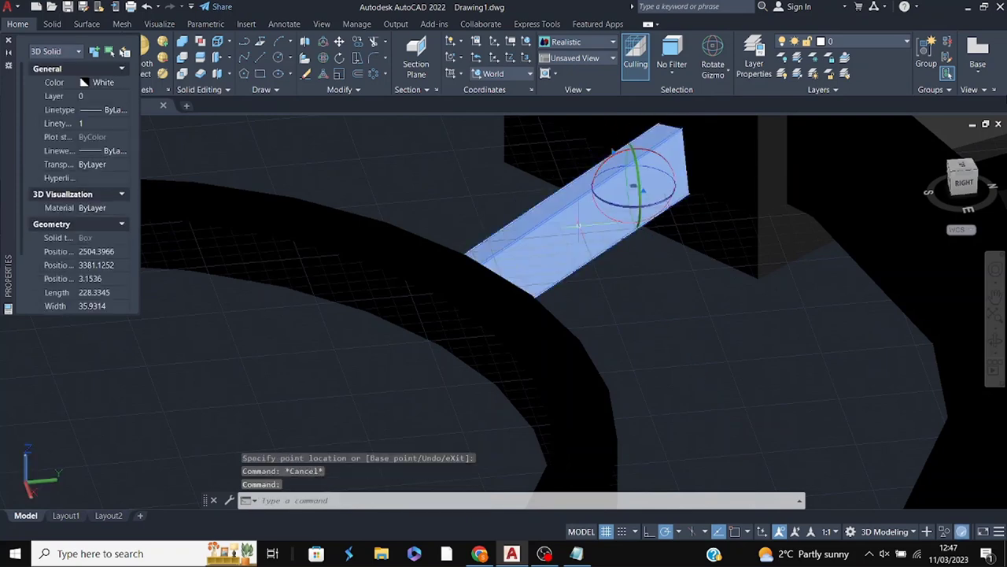
- Raise the white slat vertically with the Move gizmo
click(713, 75)
click(728, 97)
click(636, 167)
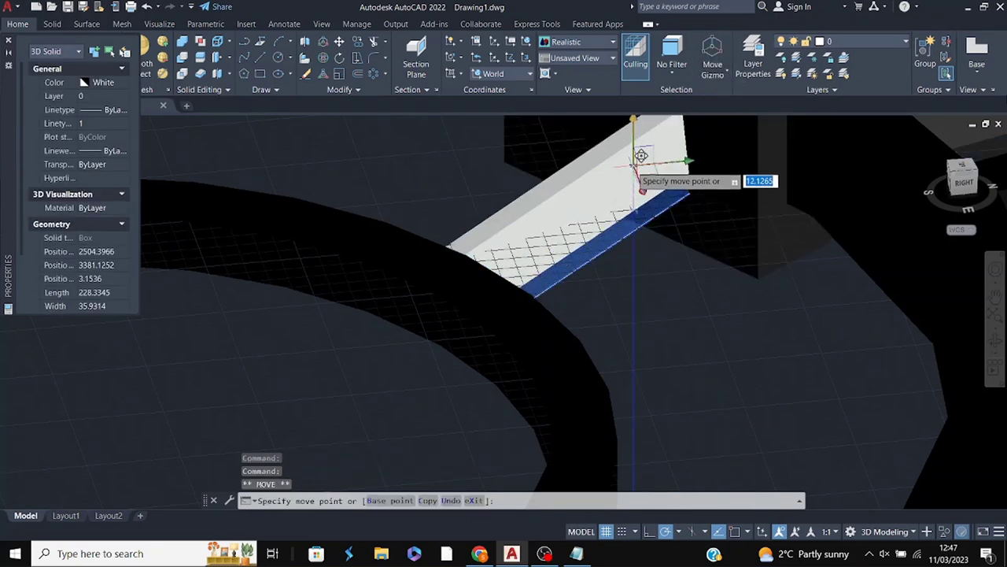
key(Escape)
mouse_move(730, 302)
shift+middle_down()
mouse_move(666, 275)
mouse_move(823, 312)
mouse_move(733, 237)
mouse_move(742, 317)
mouse_move(531, 255)
shift+middle_up()
scroll(732, 237, down, 2)
- Switch to the Rotate gizmo and try re-angling the slat, then cancel
click(577, 256)
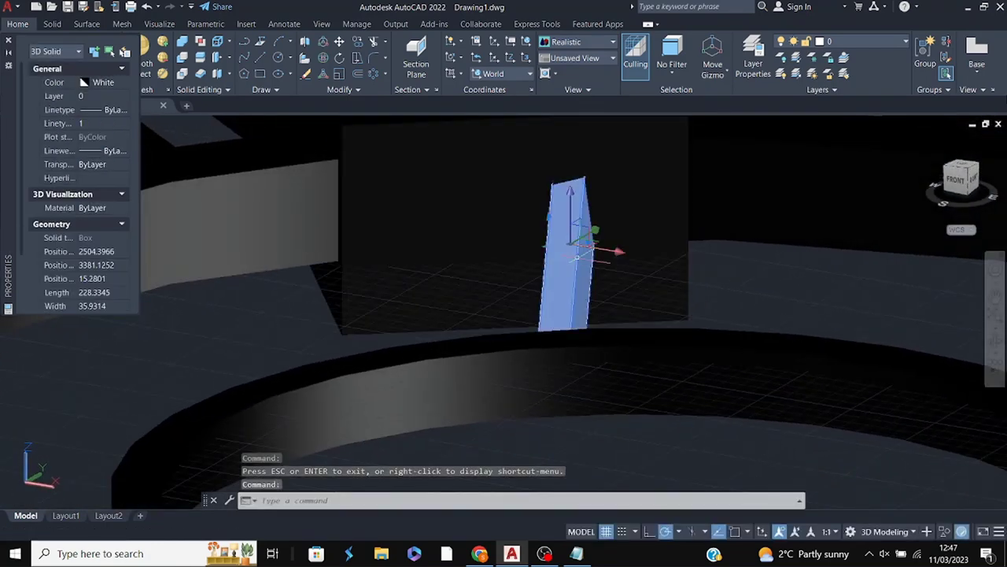
click(712, 78)
click(728, 120)
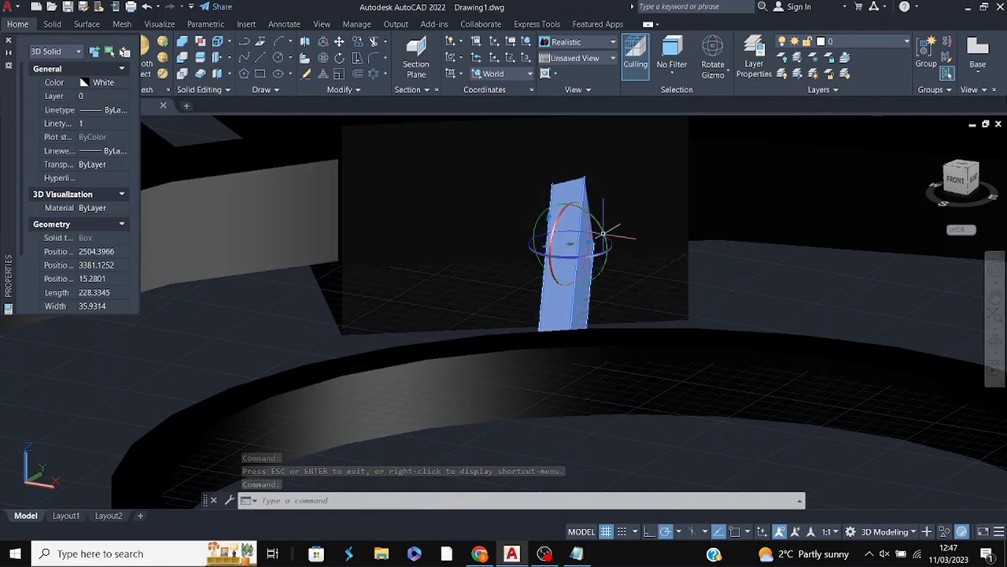
click(598, 225)
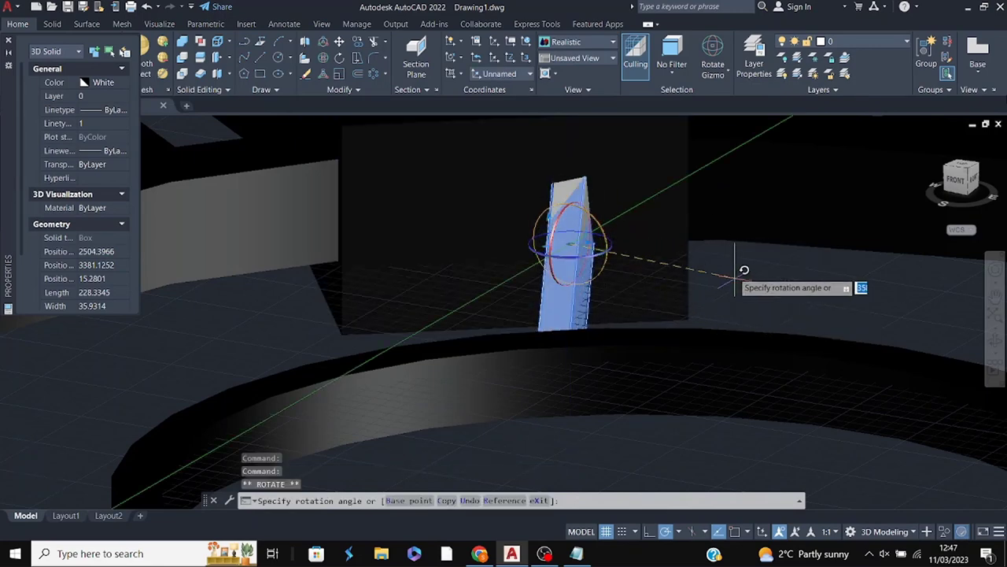
key(Escape)
key(Escape)
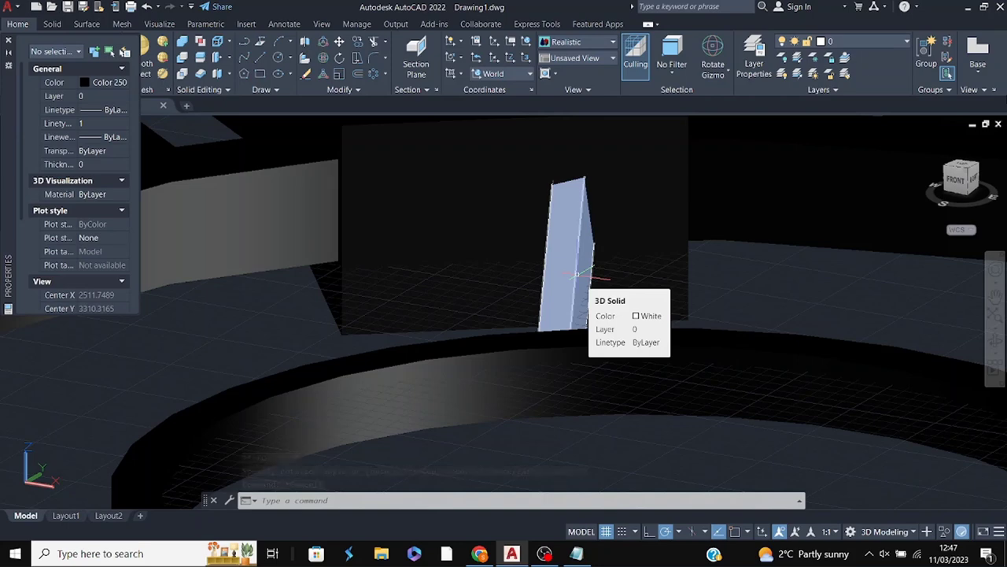
- Try another rotation, then erase the slat with Delete
click(568, 276)
key(Escape)
mouse_move(568, 276)
shift+middle_down()
mouse_move(720, 321)
mouse_move(685, 322)
mouse_move(715, 322)
mouse_move(701, 331)
mouse_move(637, 267)
shift+middle_up()
click(636, 264)
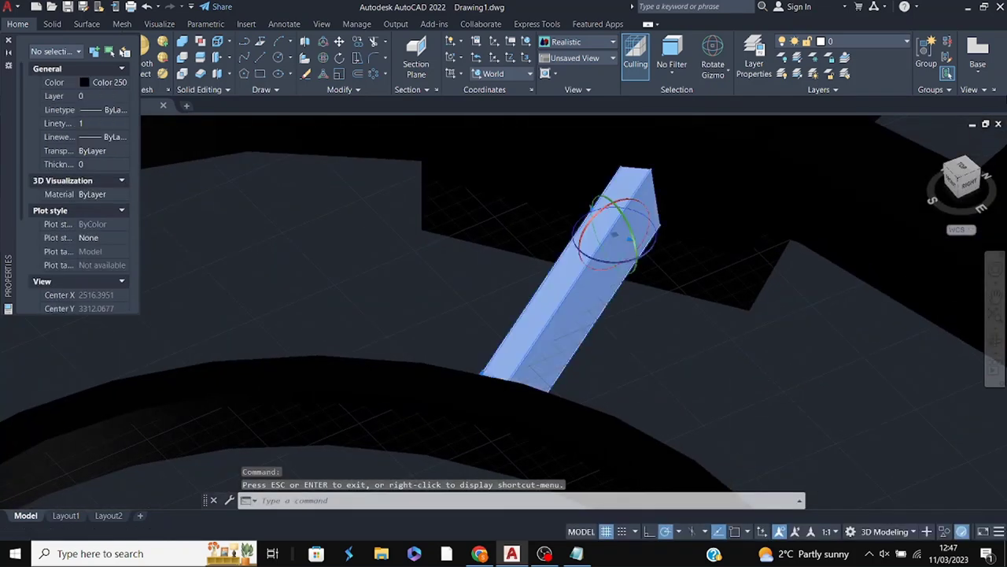
click(638, 266)
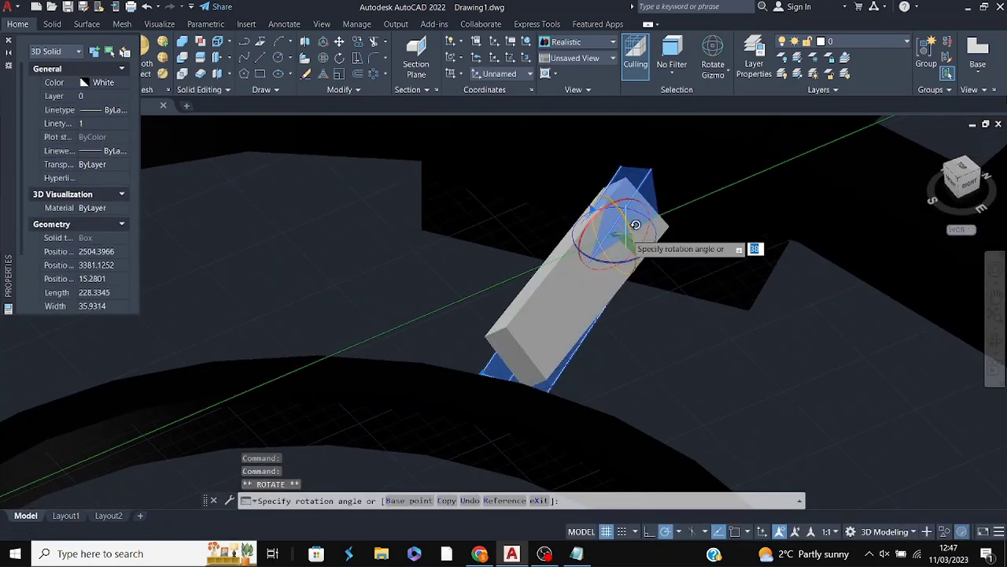
key(Escape)
key(Delete)
key(Escape)
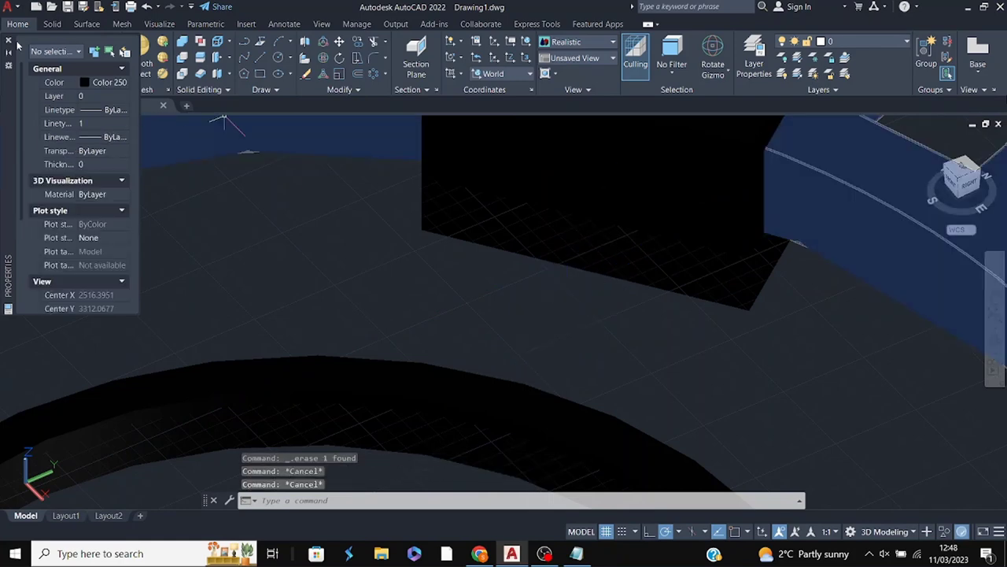
- Draw a thin rectangle on the disc and shift it further right
click(9, 41)
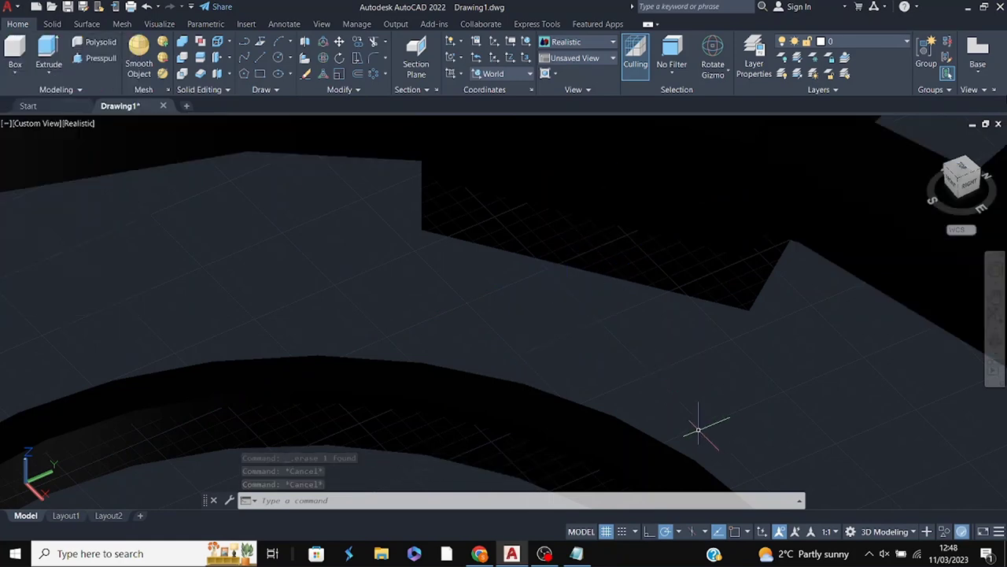
click(261, 73)
click(272, 266)
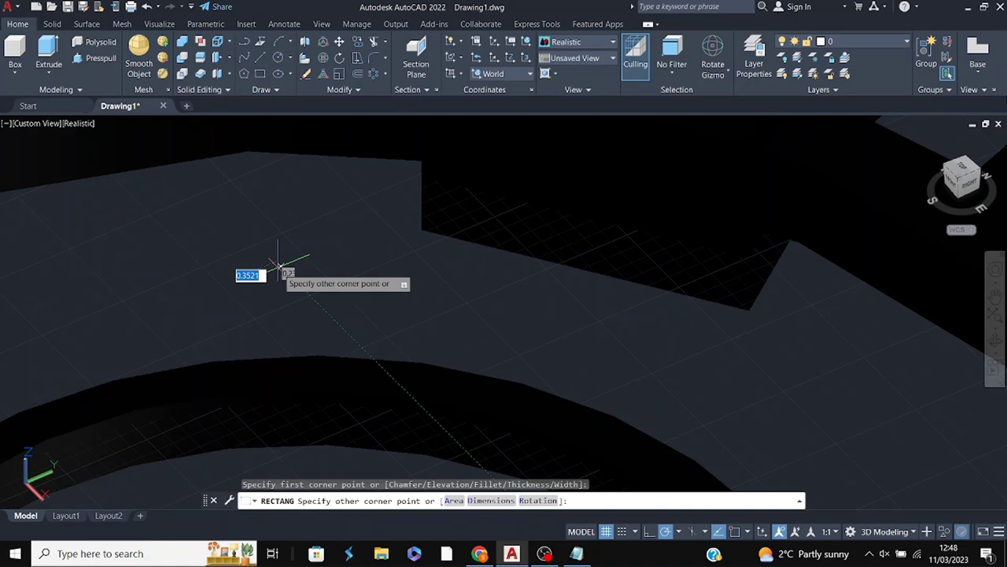
click(290, 315)
click(299, 282)
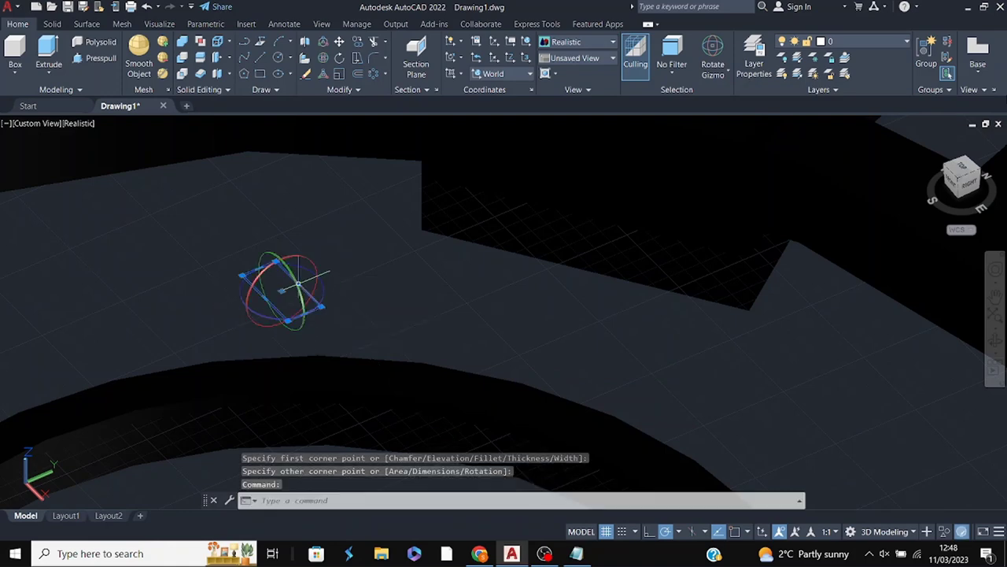
click(312, 273)
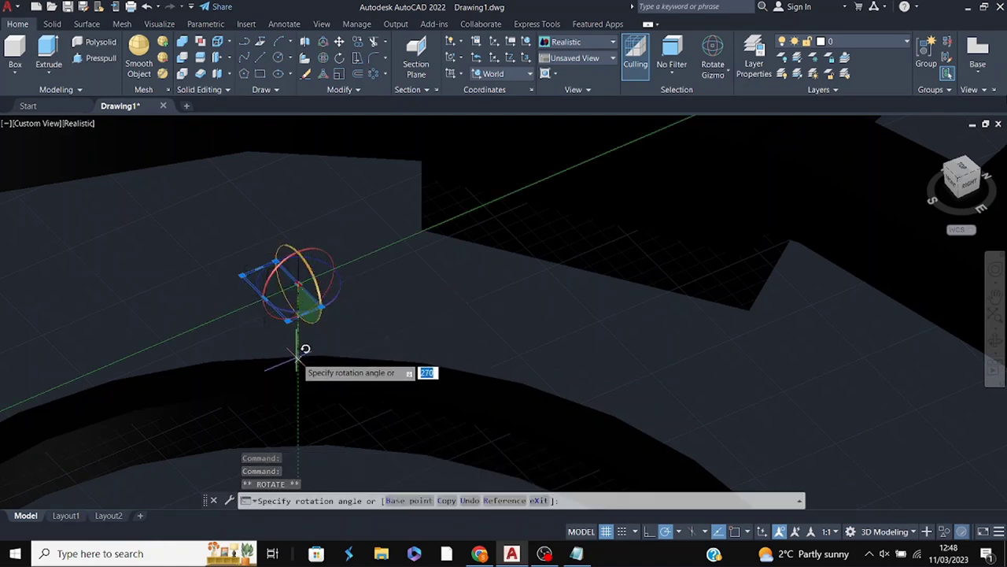
key(Escape)
key(Escape)
click(736, 94)
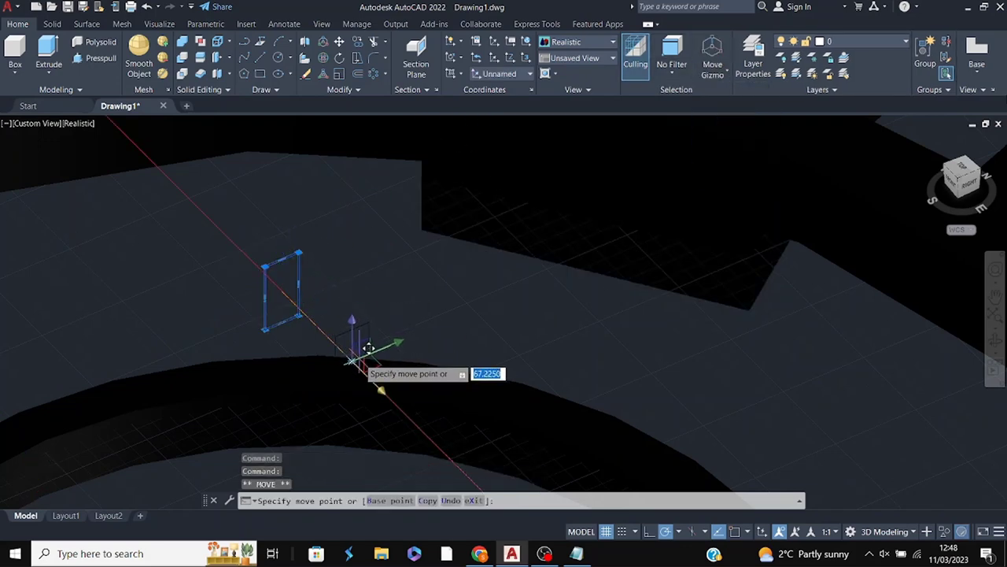
click(512, 297)
- Open the rectangle's Properties palette, then close it
right_click(557, 315)
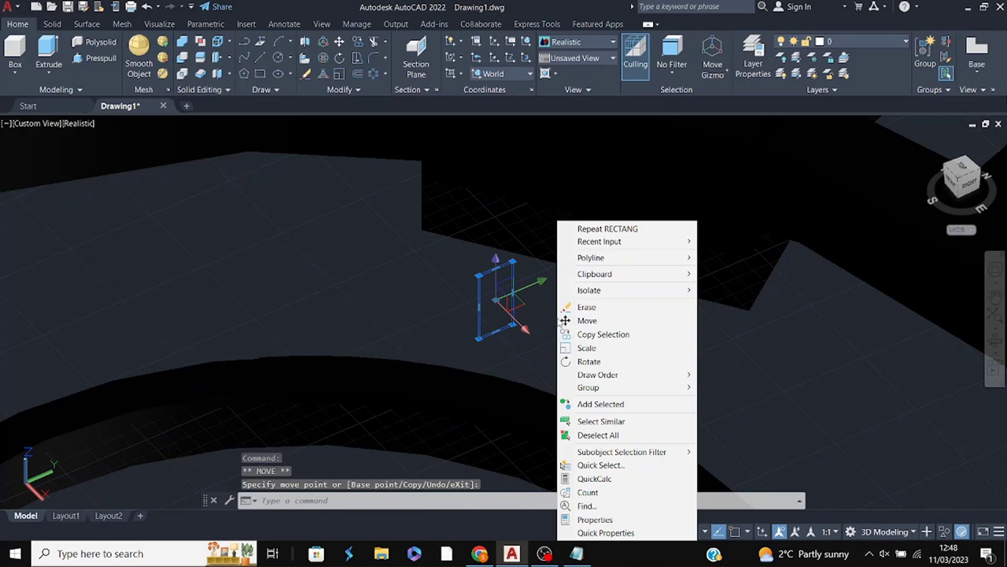
click(602, 519)
click(103, 162)
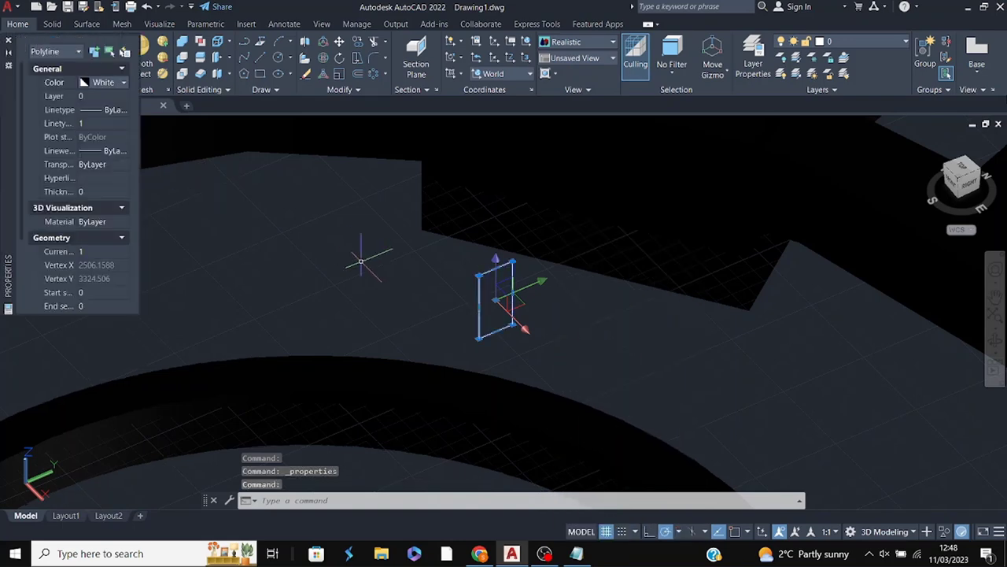
key(Escape)
shift+middle_drag(787, 337, 798, 319)
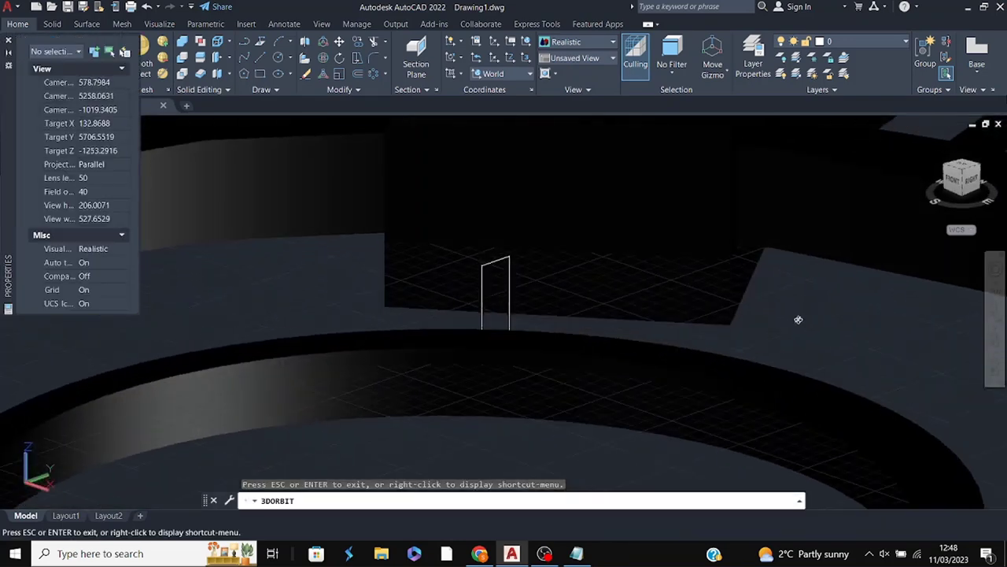
click(8, 40)
key(Escape)
- Try rotating the rectangle about the vertical axis, then switch the gizmo to Move
click(510, 267)
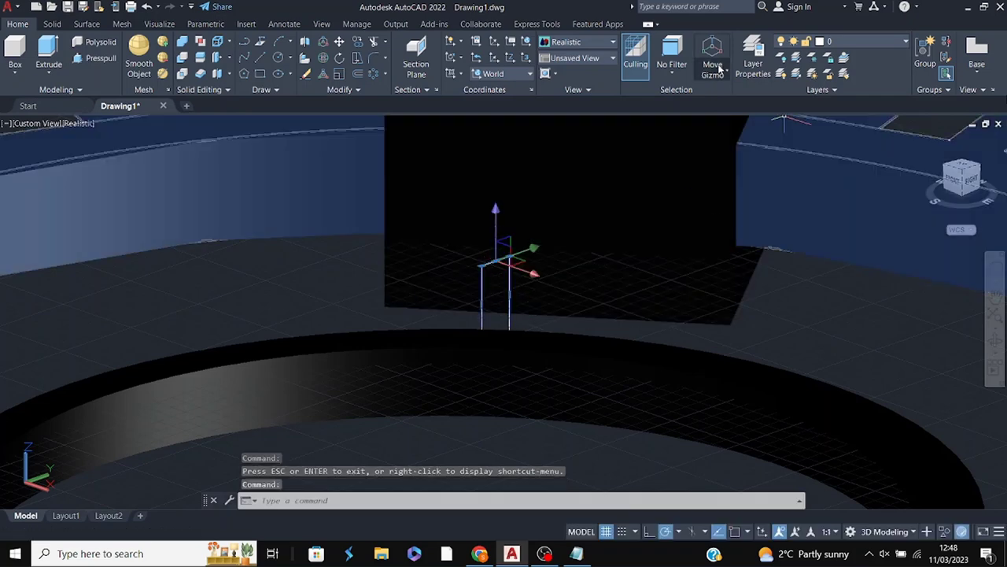
click(537, 267)
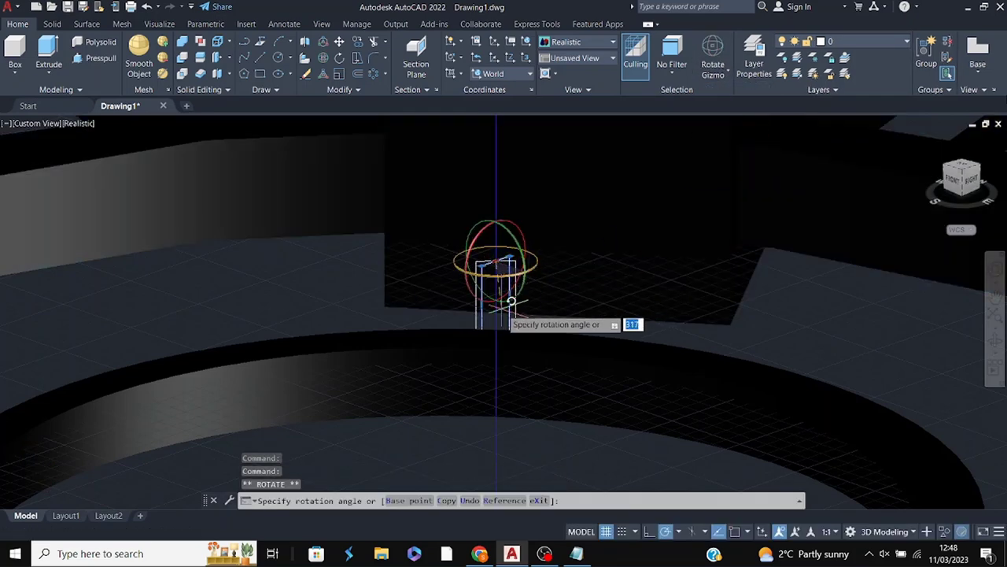
key(Escape)
shift+middle_drag(751, 295, 584, 367)
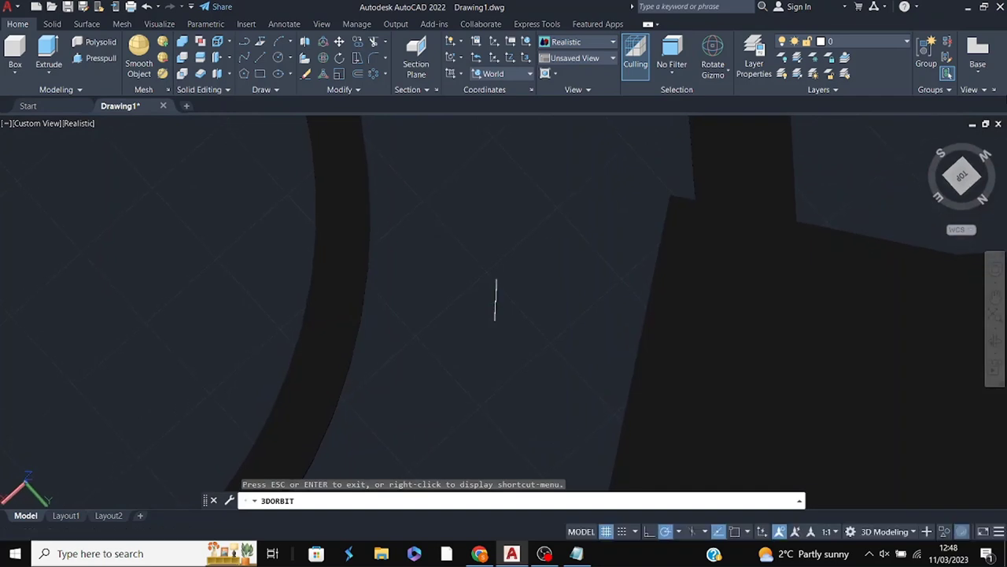
click(538, 295)
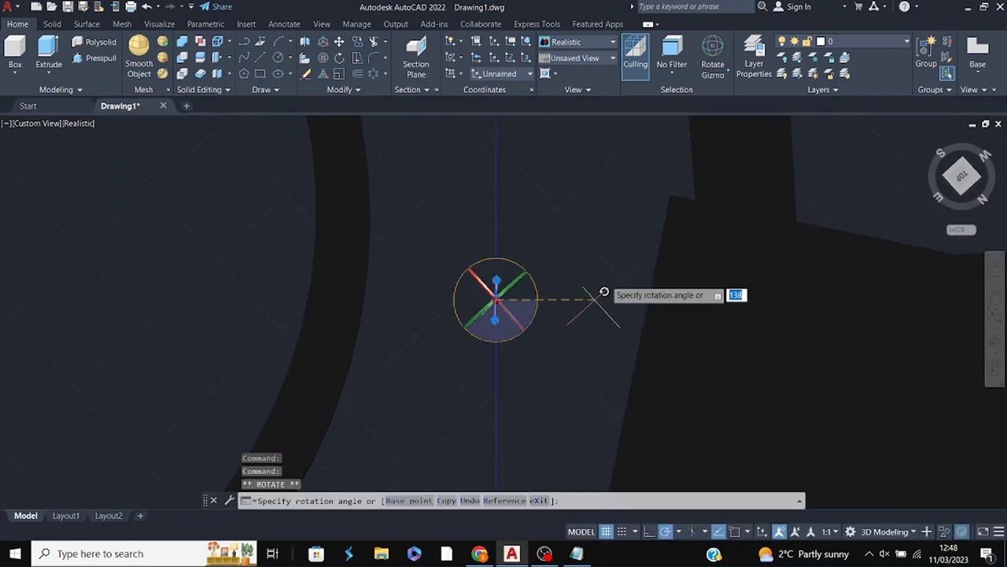
key(Escape)
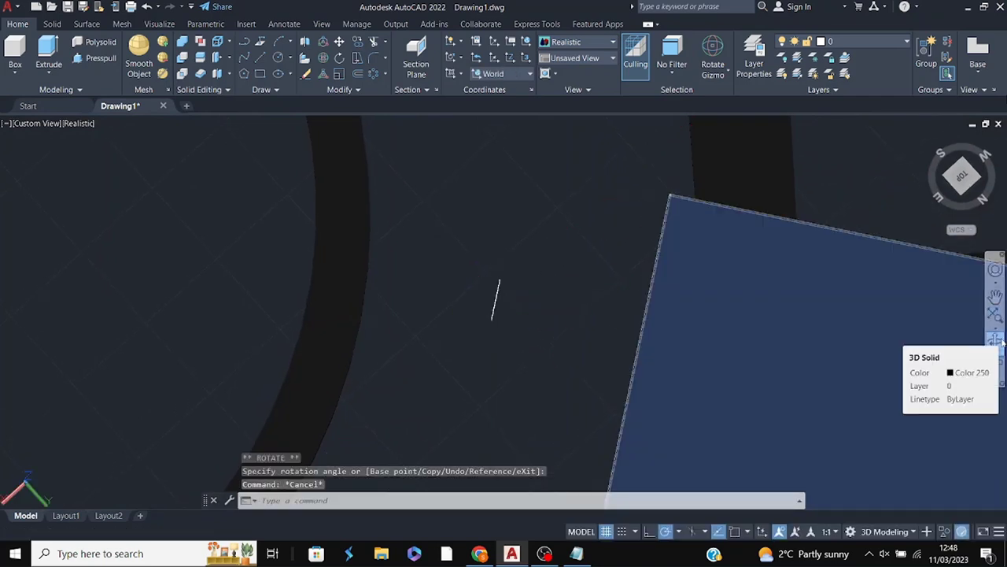
shift+middle_drag(994, 340, 824, 215)
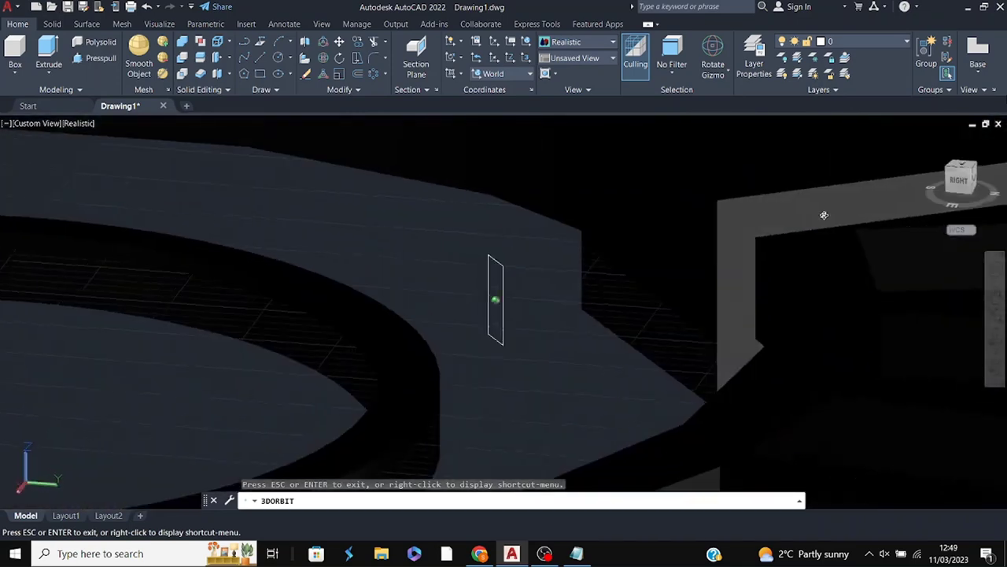
click(732, 94)
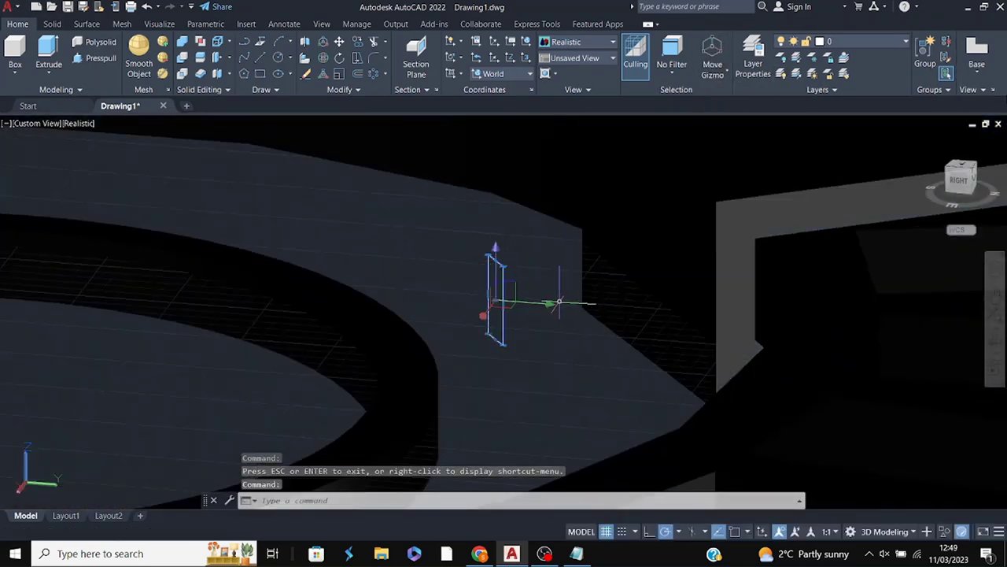
drag(995, 350, 731, 340)
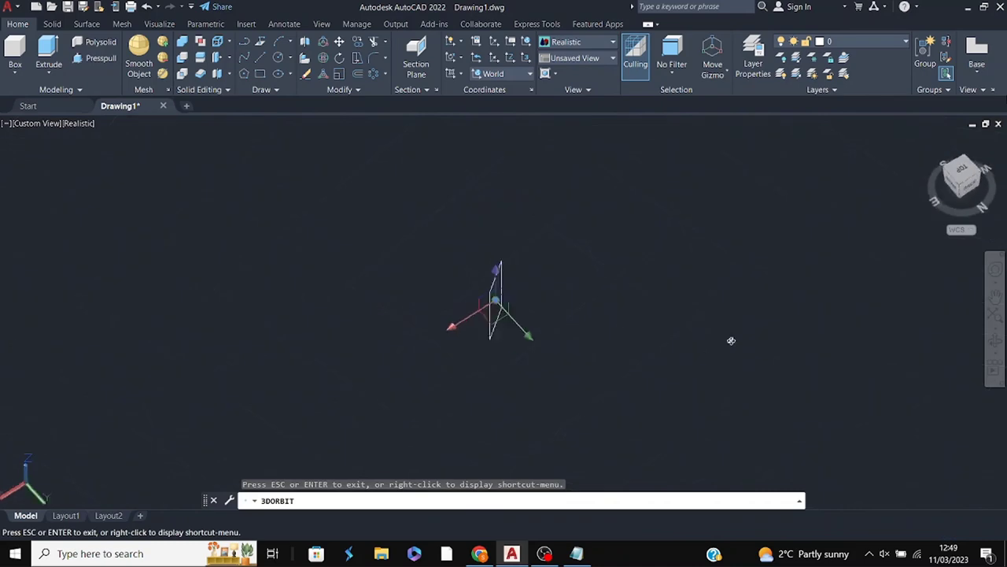
key(Escape)
text(mo)
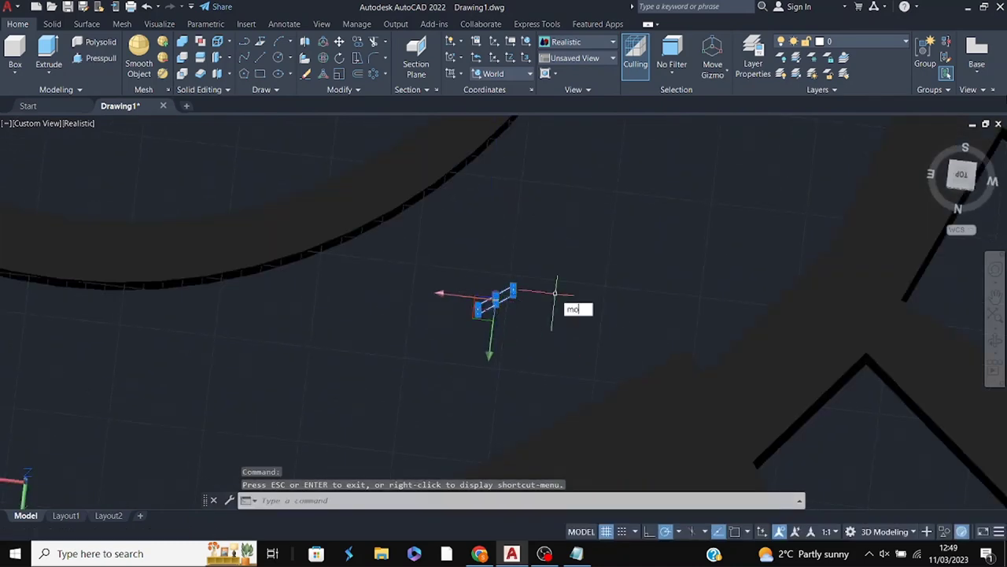
- Move the thin rectangle to the ring's outer edge and raise it onto the top face
key(Return)
click(498, 301)
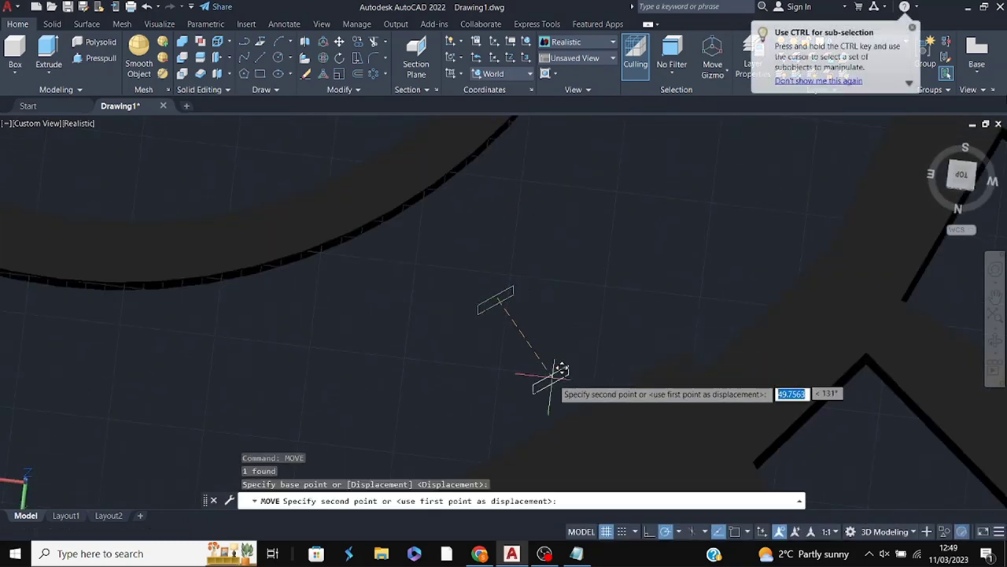
click(483, 451)
mouse_move(677, 352)
shift+middle_down()
mouse_move(634, 382)
mouse_move(630, 273)
shift+middle_up()
scroll(546, 295, up, 2)
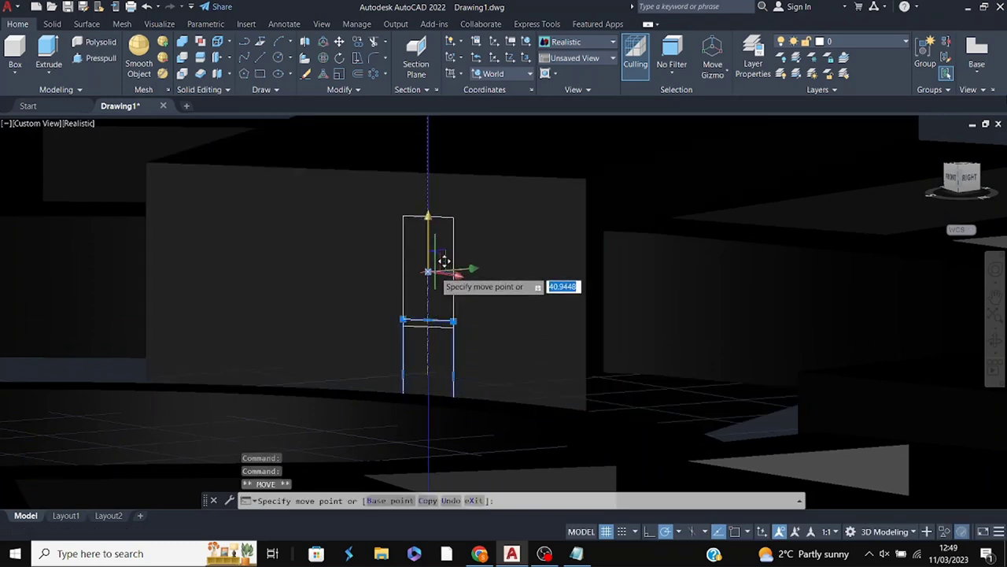
click(444, 262)
mouse_move(456, 274)
shift+middle_down()
mouse_move(562, 288)
mouse_move(457, 351)
mouse_move(459, 295)
mouse_move(471, 281)
shift+middle_up()
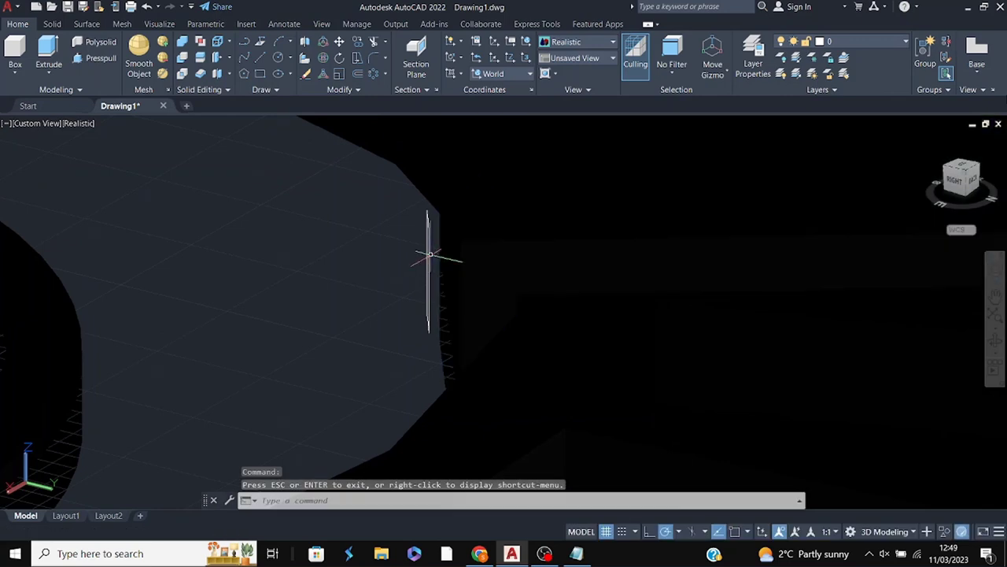
- Select the upright slat and start copying it
click(428, 272)
right_click(427, 281)
click(394, 333)
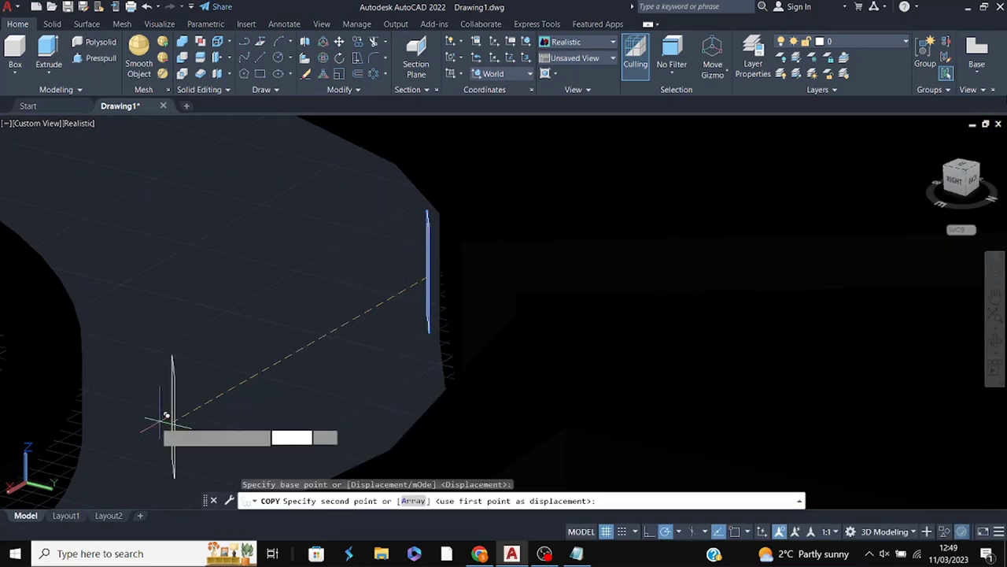
- Place the copy of the thin rectangle, then try shifting it along the red gizmo axis
click(85, 425)
key(Escape)
drag(410, 323, 682, 270)
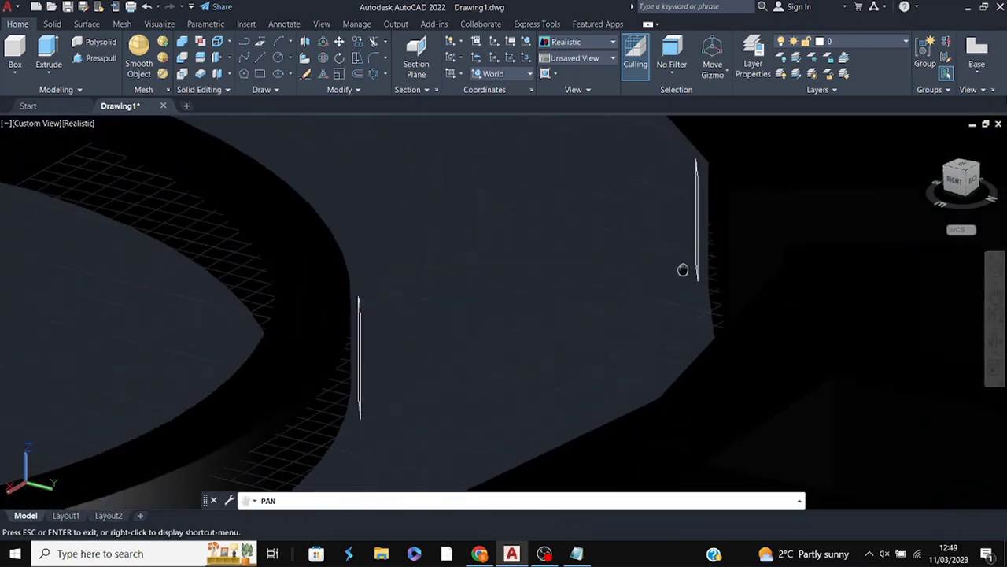
drag(976, 315, 685, 337)
key(Escape)
click(268, 307)
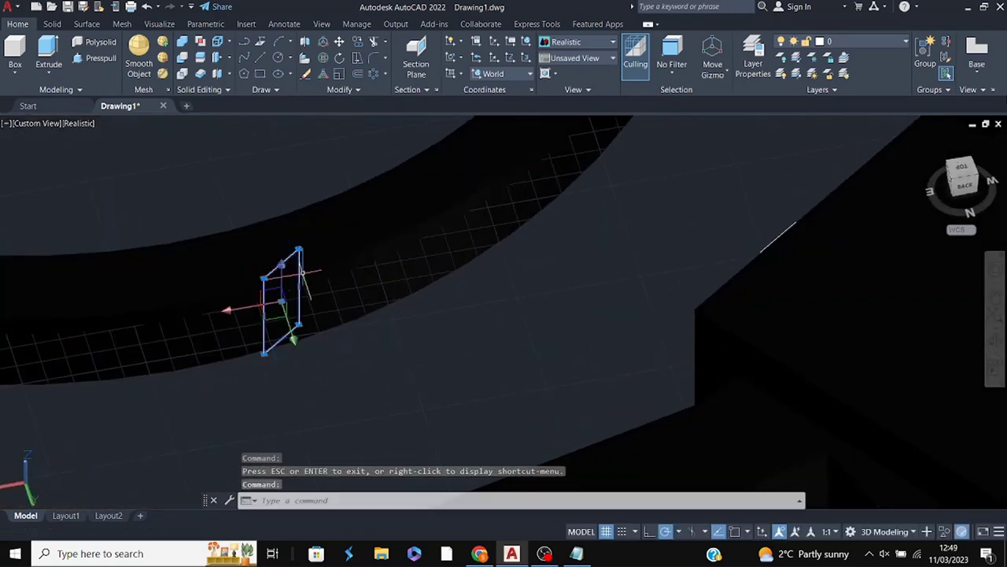
key(Escape)
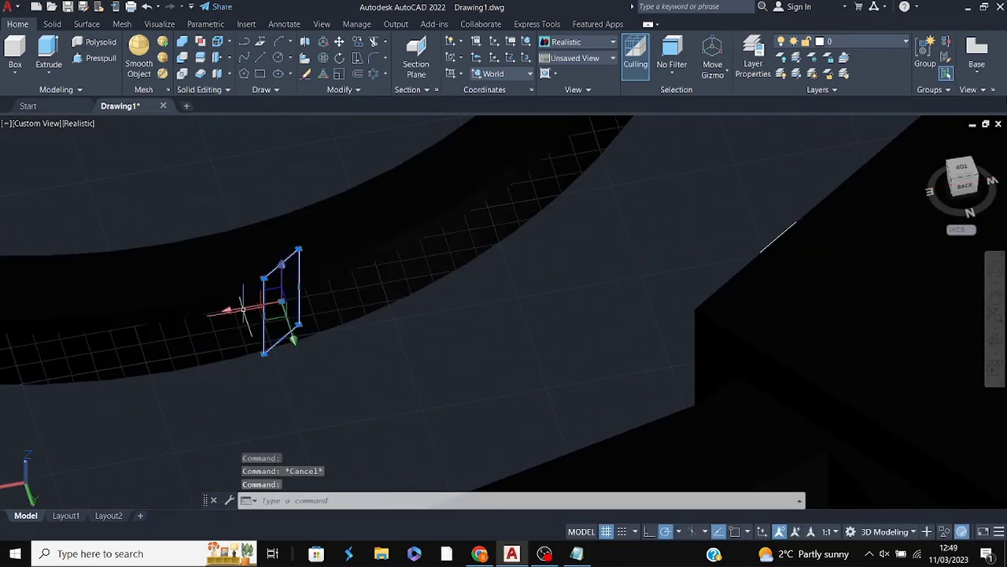
click(496, 287)
mouse_move(504, 292)
shift+middle_down()
mouse_move(649, 342)
mouse_move(640, 317)
shift+middle_up()
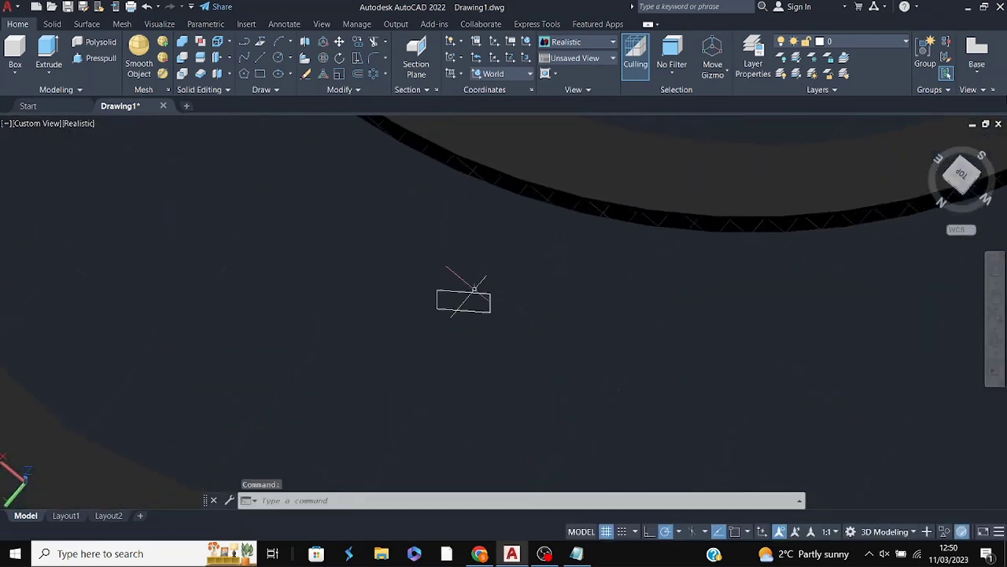
- Move the copied rectangle onto the dark band with MOVE
text(o)
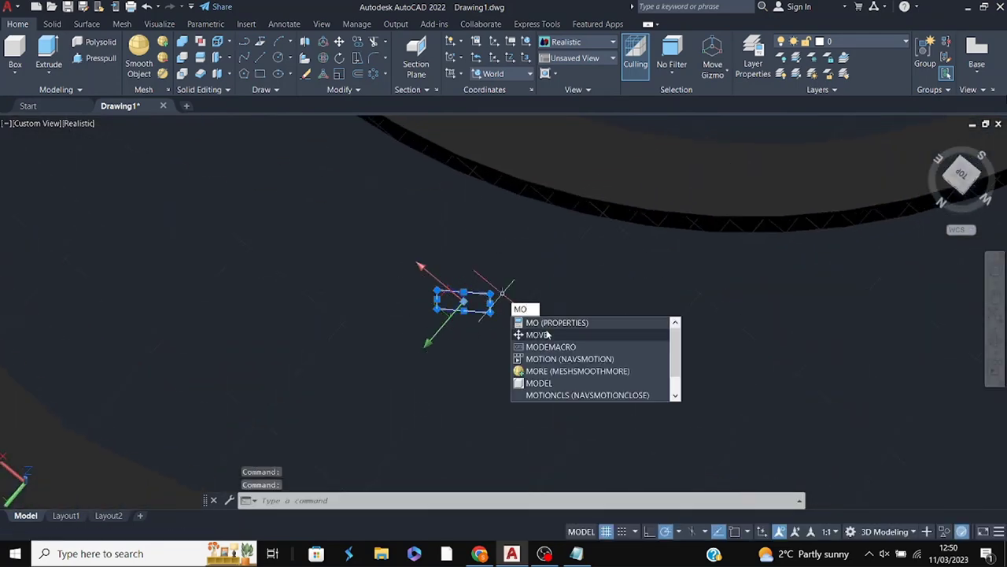
text(ve)
key(Return)
click(466, 302)
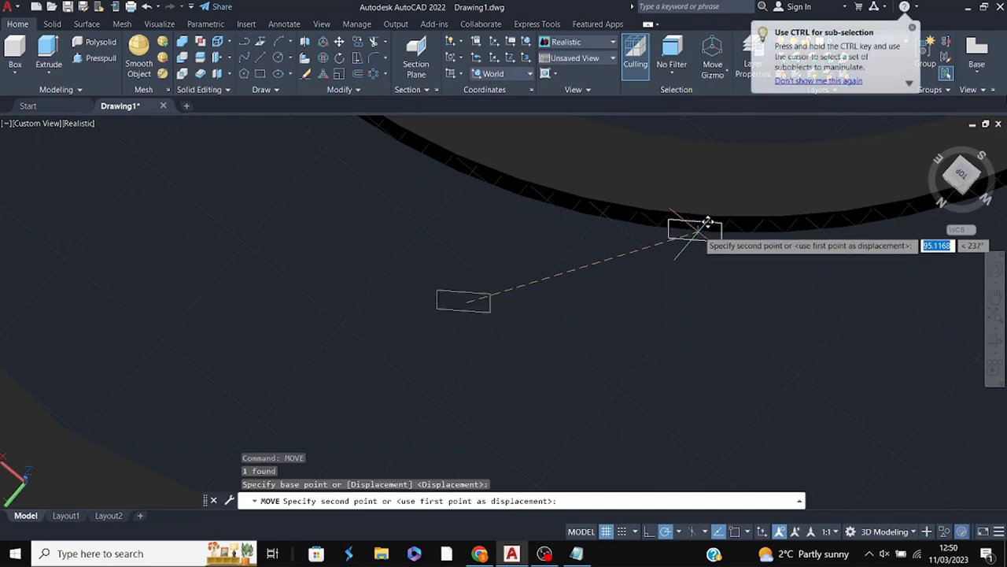
click(699, 224)
- Reselect the thin copy and attempt a gizmo move, then cancel it
mouse_move(699, 224)
shift+middle_down()
mouse_move(805, 315)
mouse_move(641, 258)
mouse_move(681, 215)
shift+middle_up()
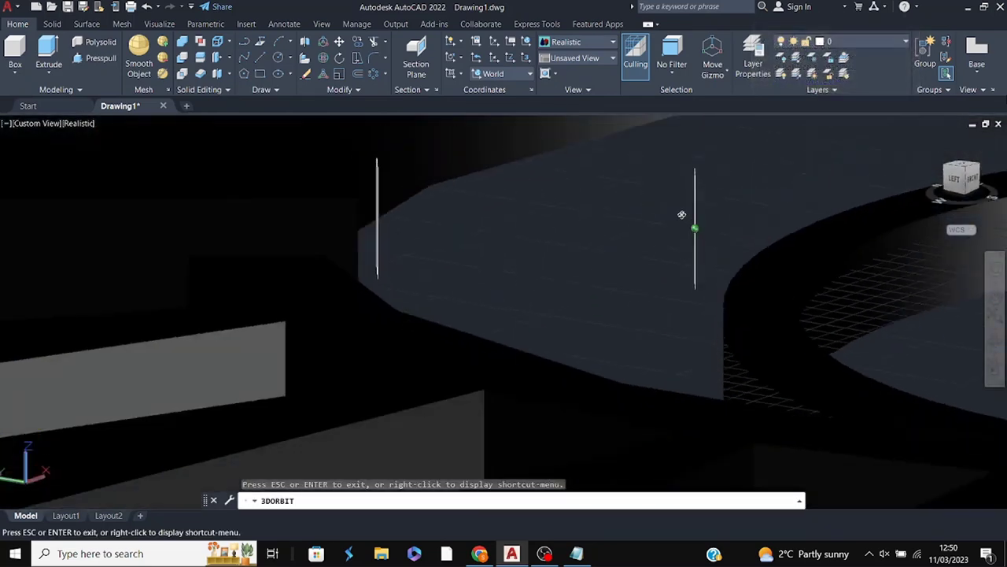
click(695, 201)
key(Escape)
click(695, 224)
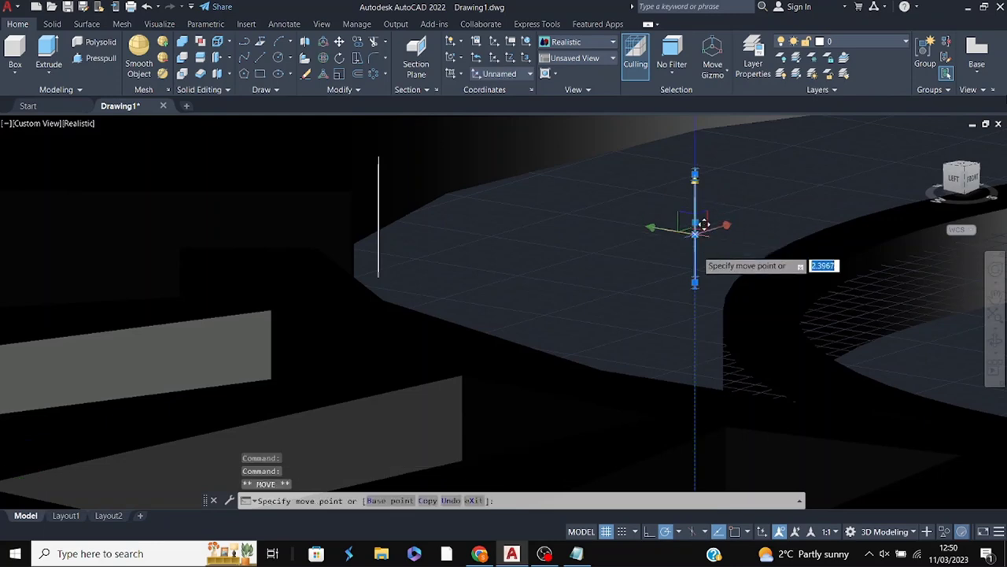
key(Escape)
shift+middle_drag(774, 306, 834, 354)
- Move the thin rectangle to its final spot on the ring's edge
click(536, 242)
click(480, 300)
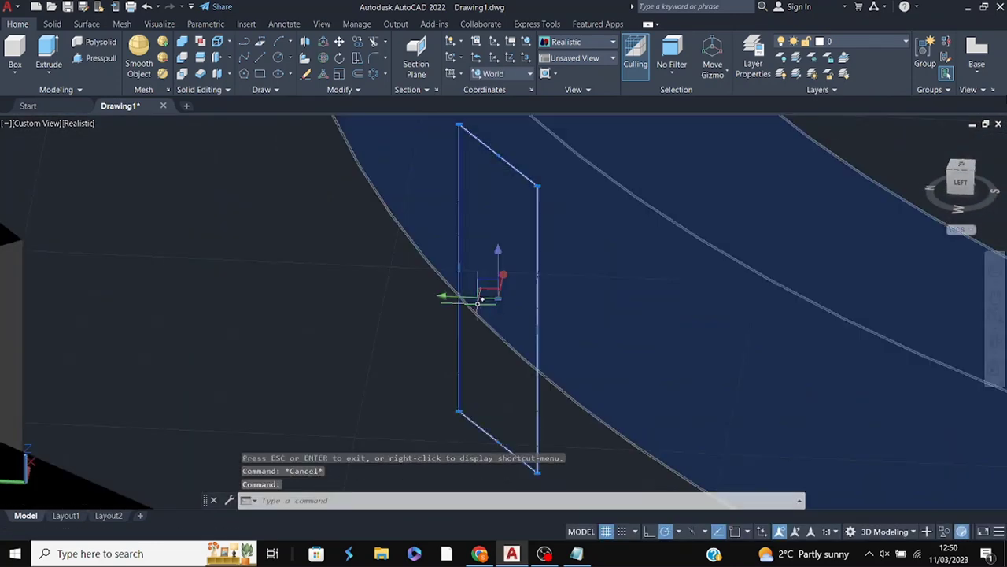
text(m)
key(Return)
click(504, 346)
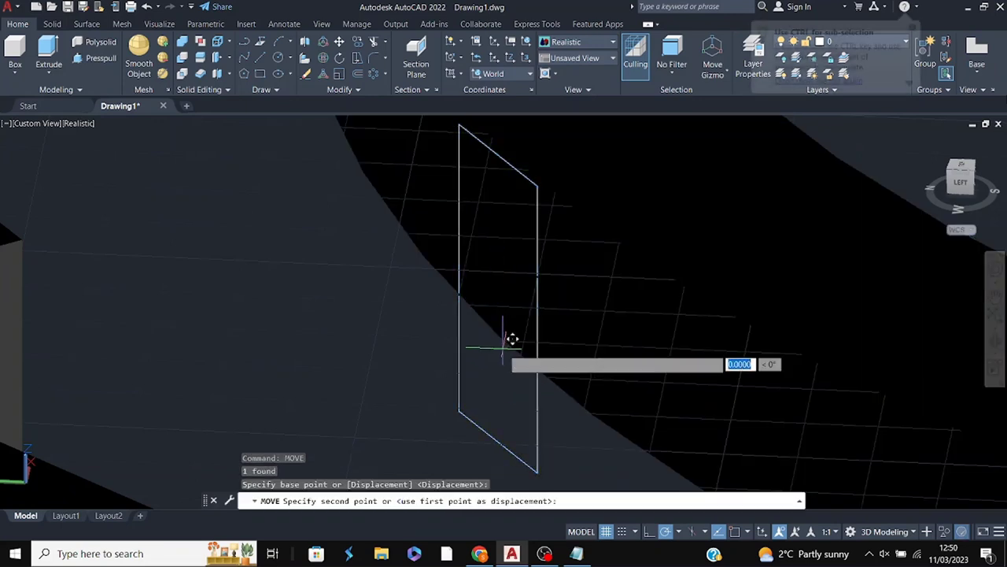
click(589, 315)
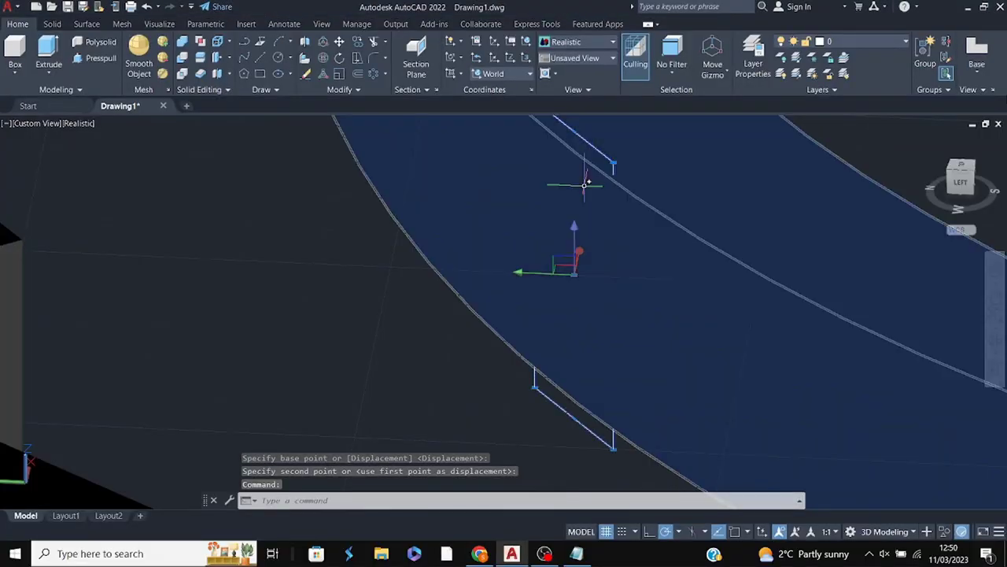
- Try stretching the rectangle from its midpoint grip, then cancel the stretch
click(574, 251)
click(575, 421)
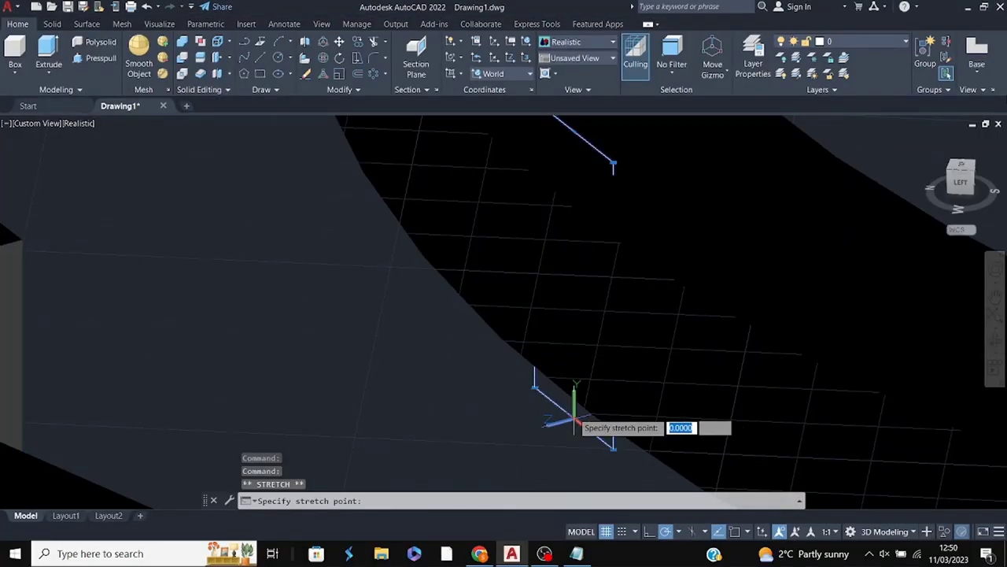
right_click(575, 405)
click(602, 419)
scroll(287, 269, down, 3)
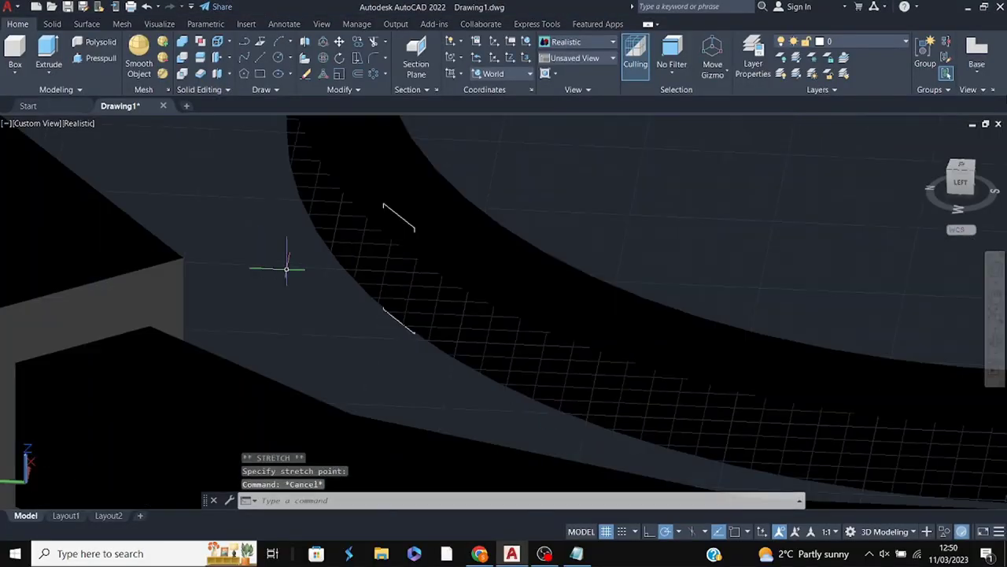
mouse_move(994, 315)
shift+middle_down()
mouse_move(522, 307)
mouse_move(276, 168)
shift+middle_up()
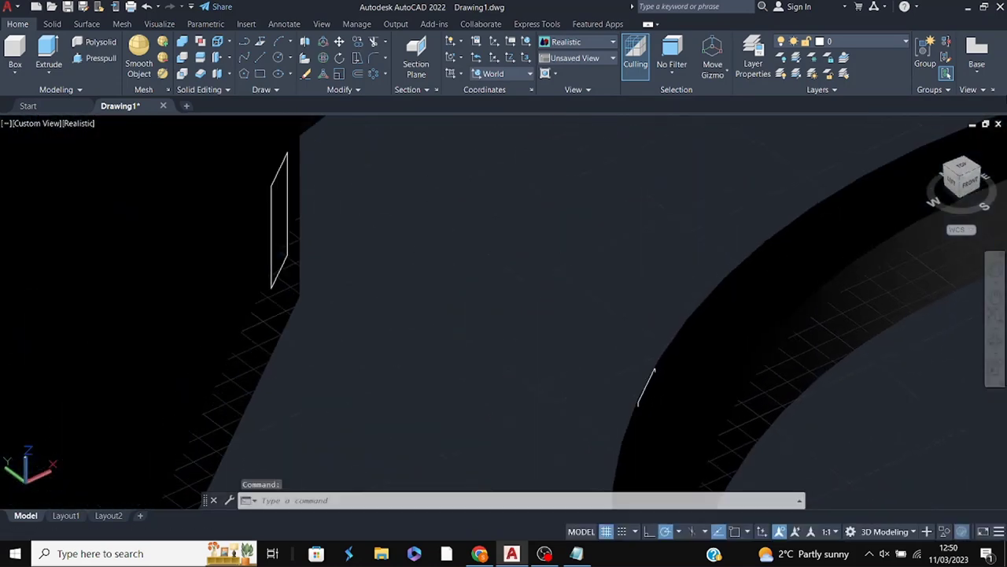
- Select the thin rectangle and start a MOVE, then cancel it
click(277, 168)
text(mo)
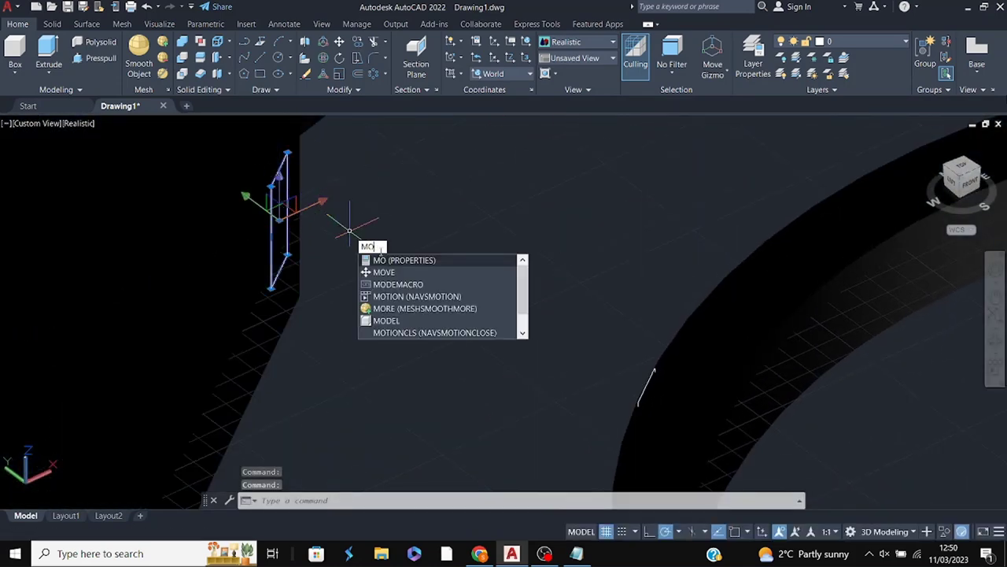
text(ve)
key(Return)
click(285, 230)
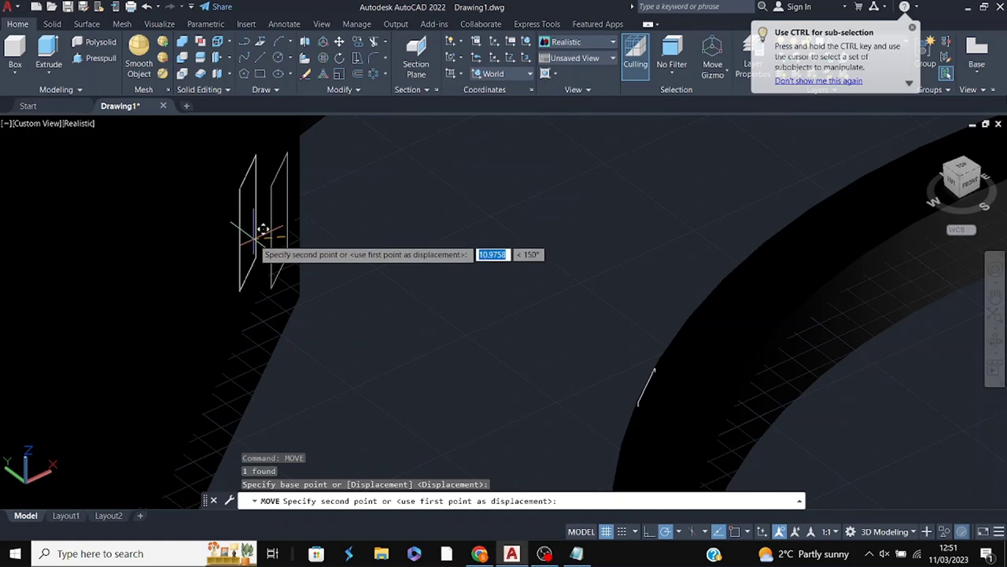
key(Escape)
- Loft the two rectangles as cross sections only into a slat bridging the rings
text(ft)
key(Return)
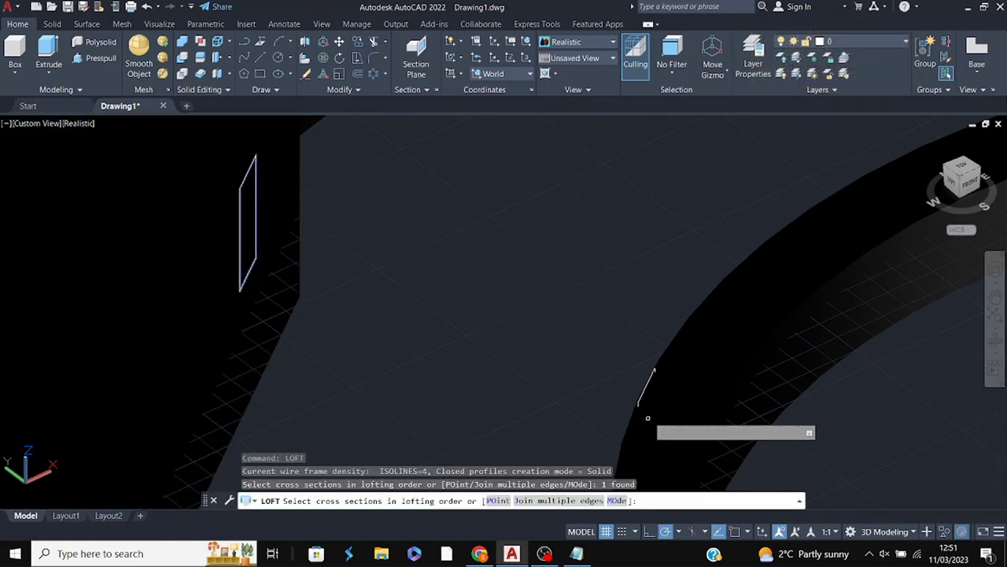
click(647, 385)
key(Return)
key(Return)
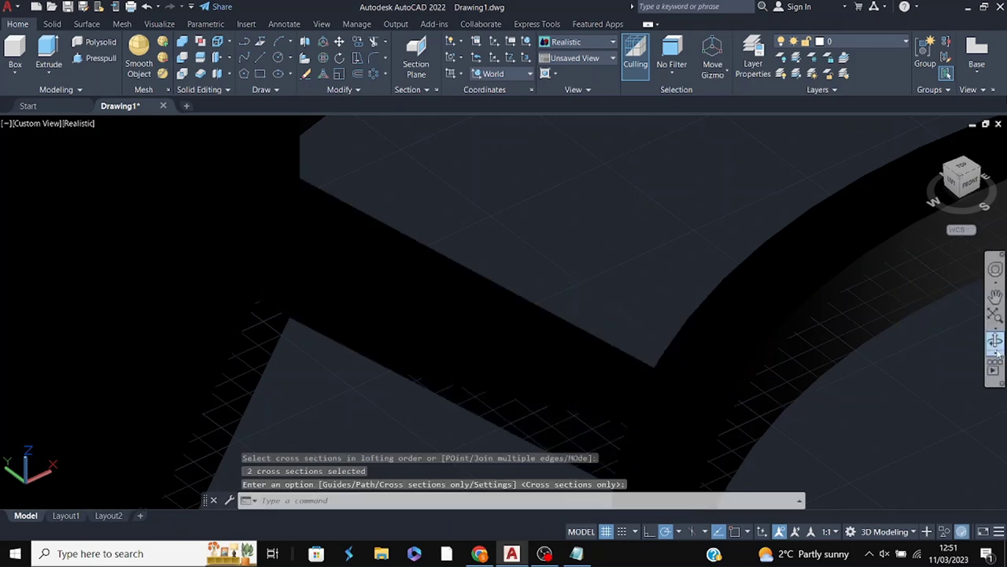
click(996, 341)
mouse_move(819, 333)
mouse_down()
mouse_move(692, 295)
mouse_move(654, 452)
mouse_move(690, 448)
mouse_move(751, 467)
mouse_move(729, 365)
mouse_up()
key(Escape)
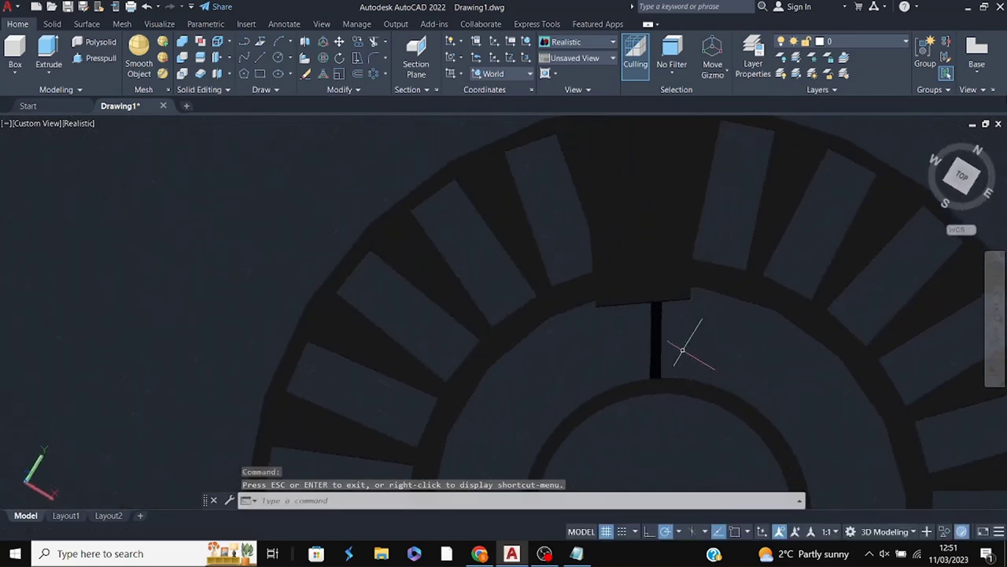
text(co)
key(Return)
click(663, 340)
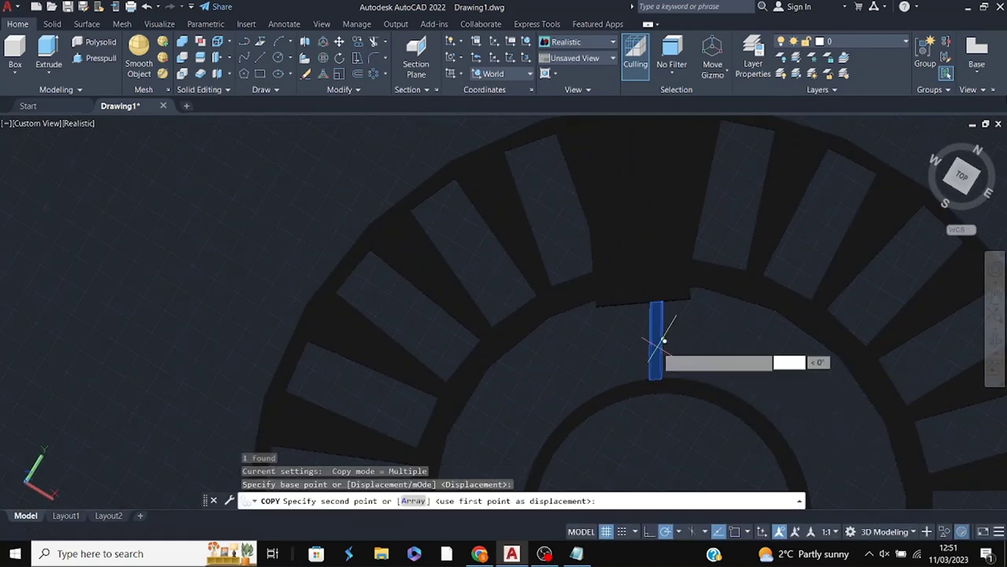
click(615, 344)
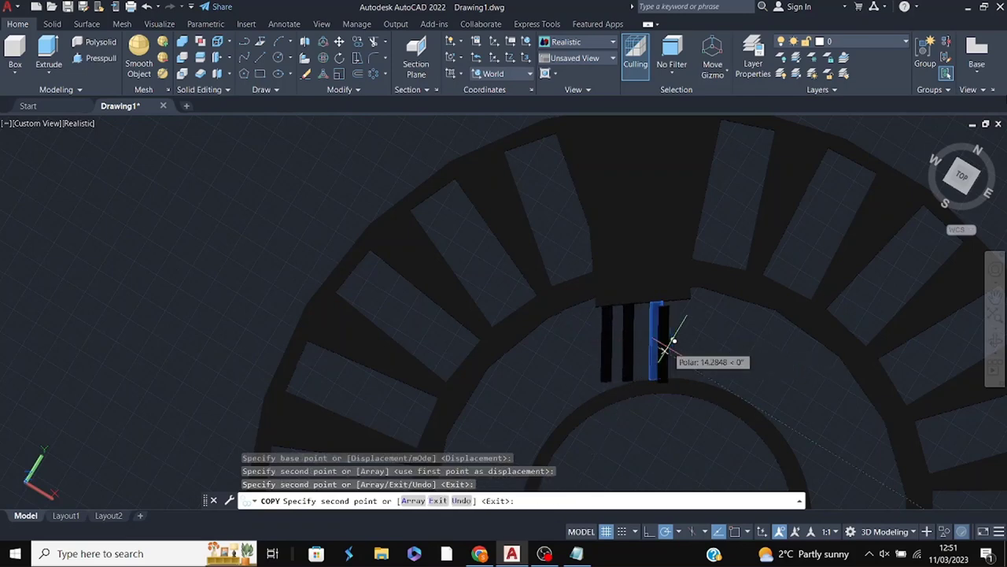
scroll(725, 358, down, 2)
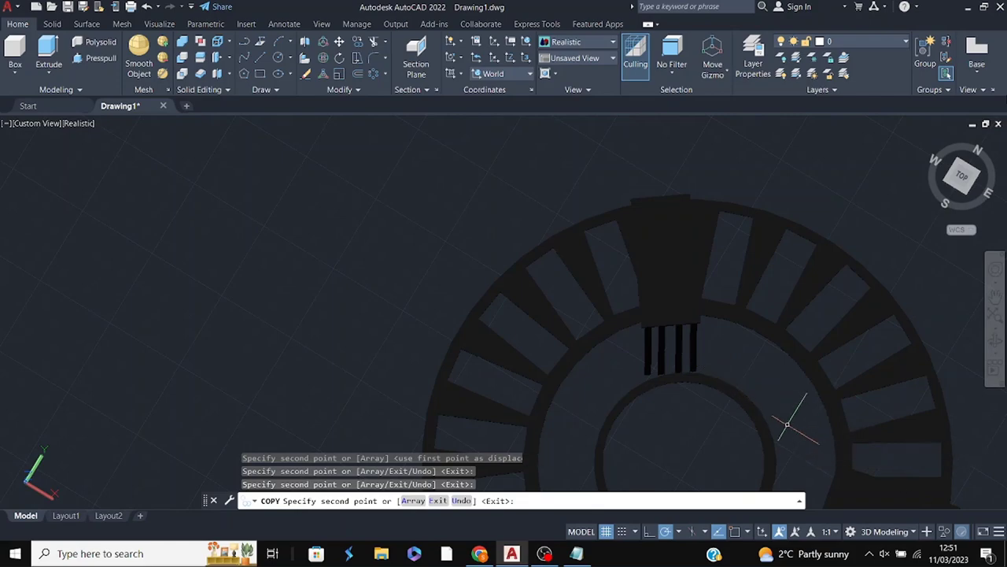
key(Escape)
scroll(746, 384, up, 5)
scroll(546, 324, up, 5)
click(547, 324)
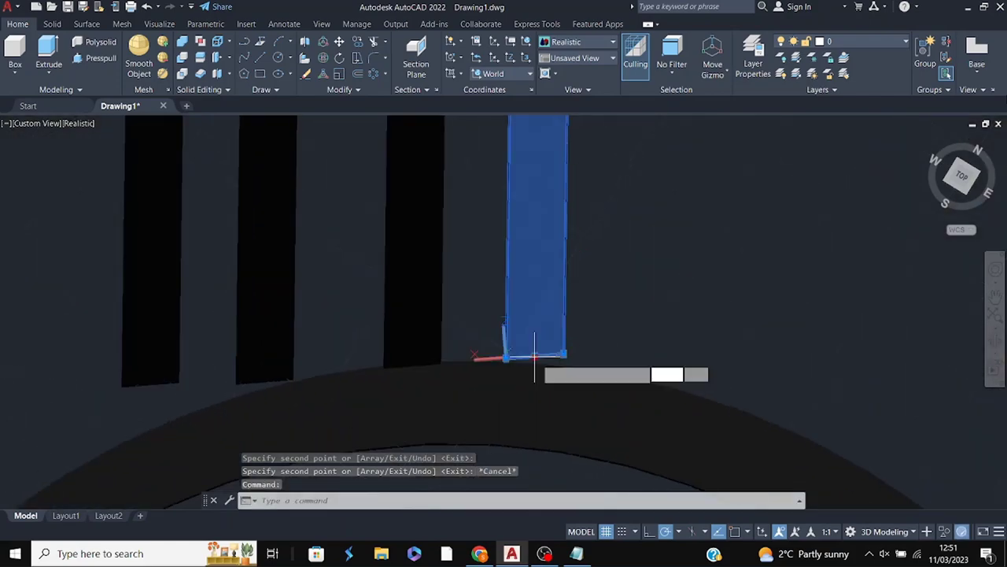
click(535, 358)
key(Escape)
click(995, 346)
mouse_move(906, 347)
mouse_down()
mouse_move(624, 336)
mouse_move(669, 399)
mouse_up()
key(Escape)
scroll(669, 401, down, 3)
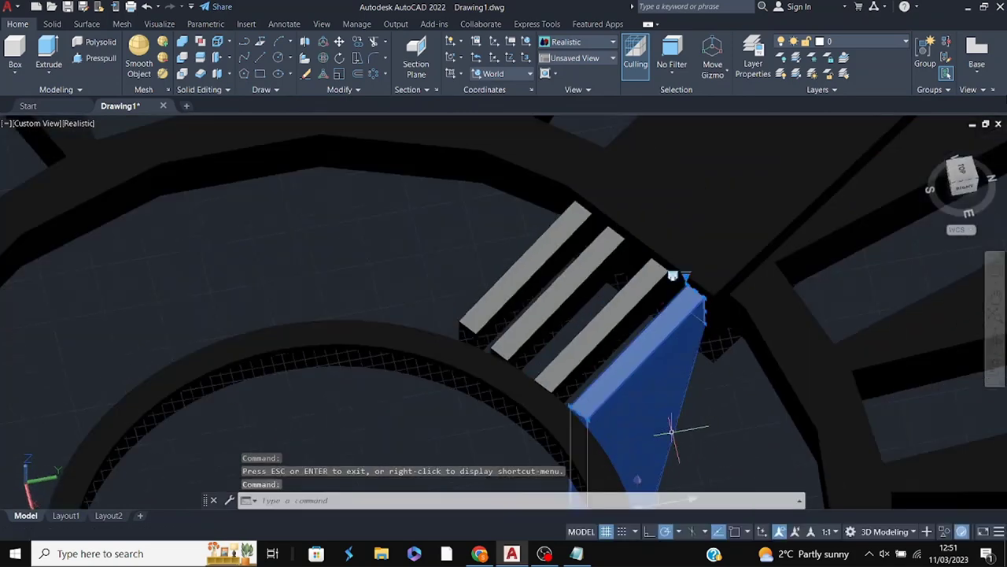
scroll(670, 422, down, 3)
middle_drag(670, 422, 732, 208)
key(Escape)
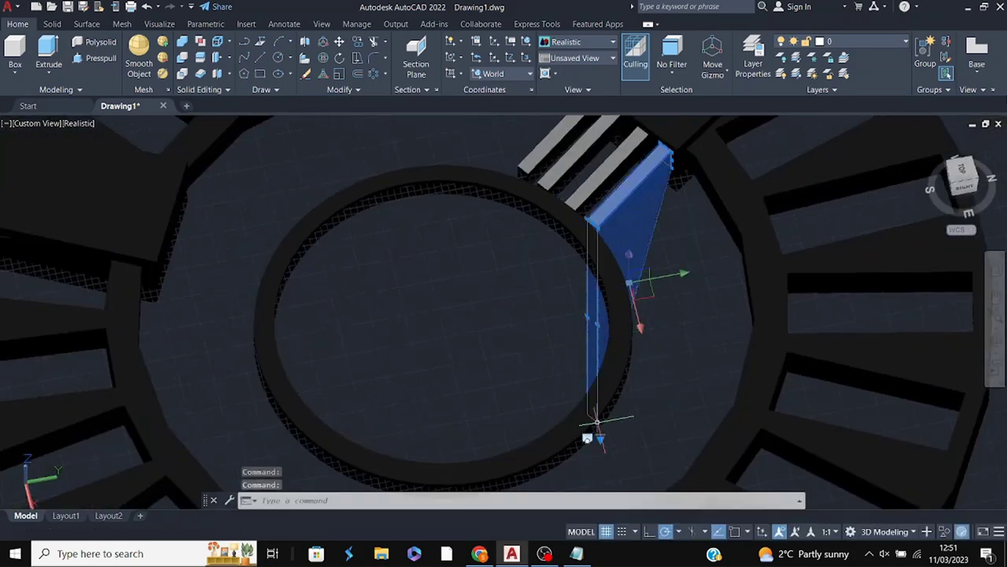
scroll(638, 323, up, 5)
scroll(580, 383, down, 4)
key(Escape)
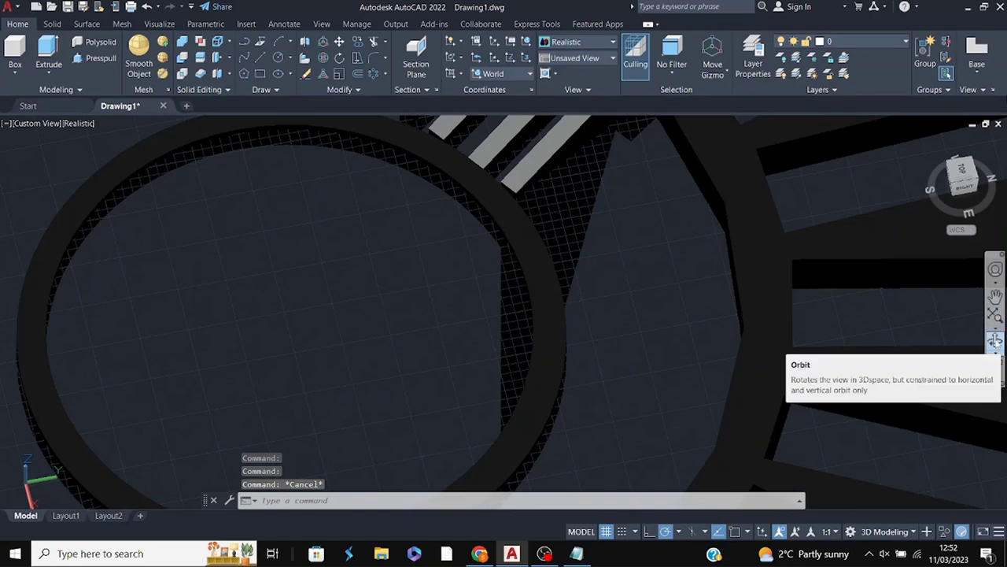
click(996, 340)
scroll(668, 362, down, 3)
scroll(610, 461, down, 3)
middle_drag(610, 462, 618, 169)
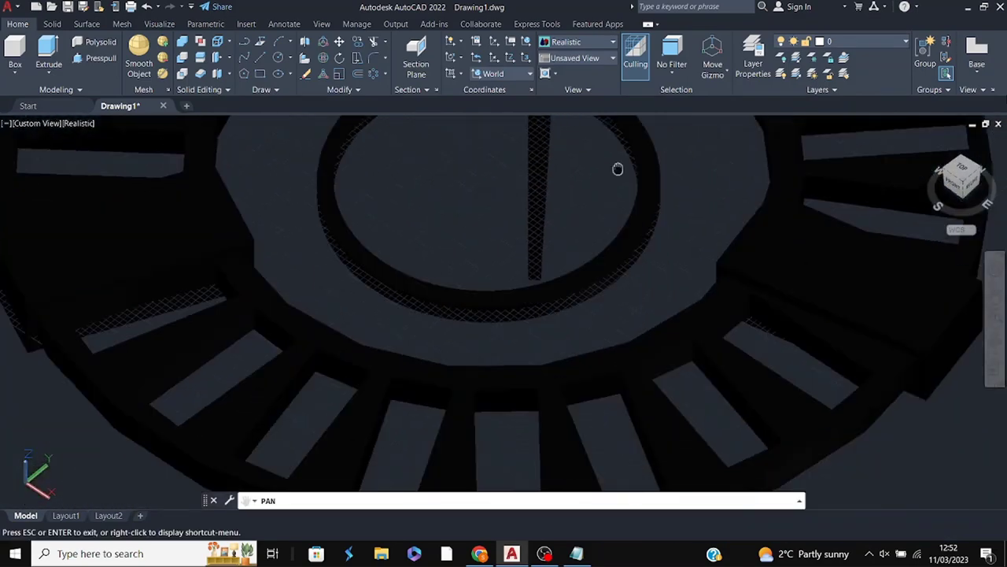
key(Escape)
click(535, 274)
- Select the stray wedge solid beside the slats and delete it
key(Escape)
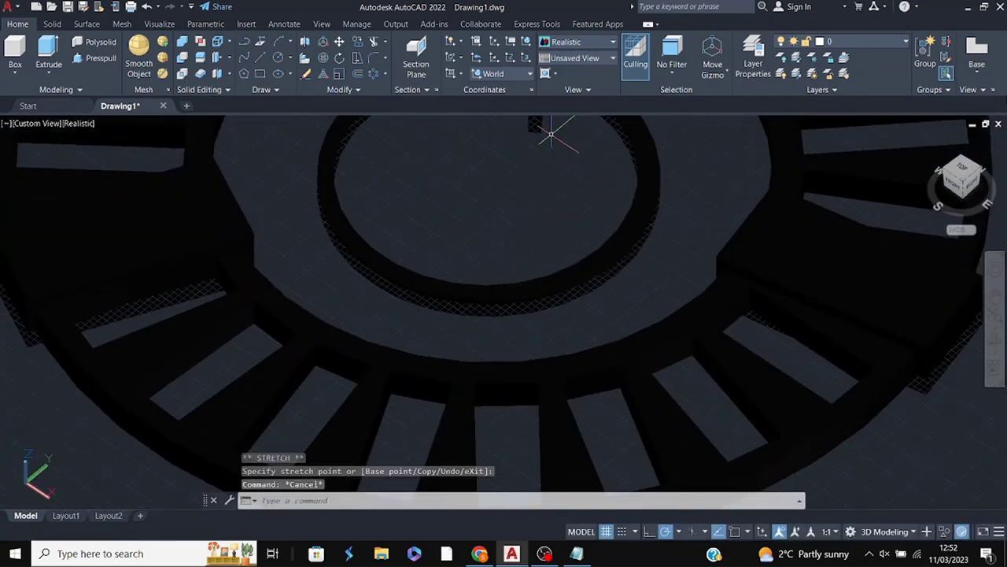
click(994, 292)
drag(703, 212, 703, 353)
scroll(841, 280, up, 2)
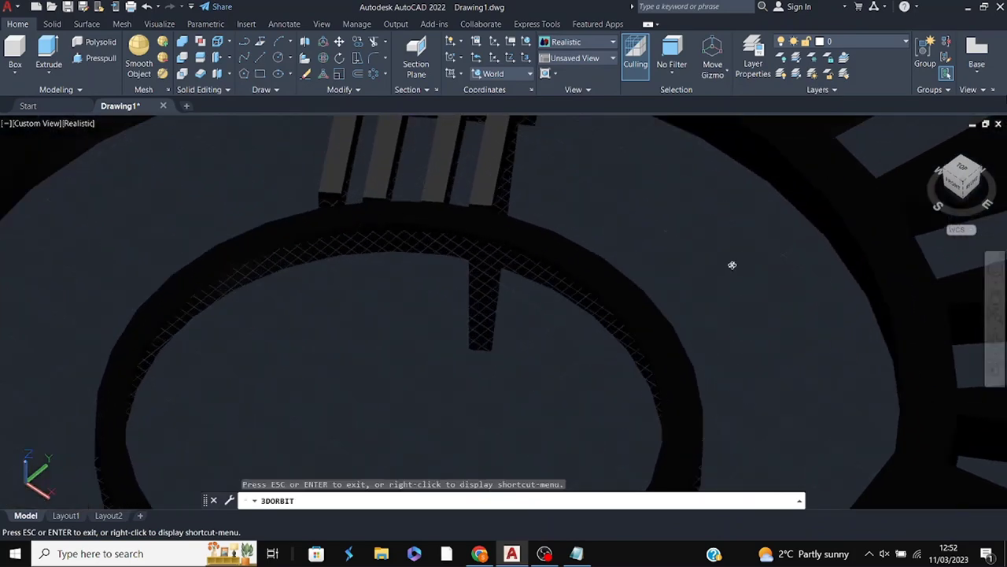
shift+middle_drag(732, 265, 544, 299)
click(496, 387)
click(484, 386)
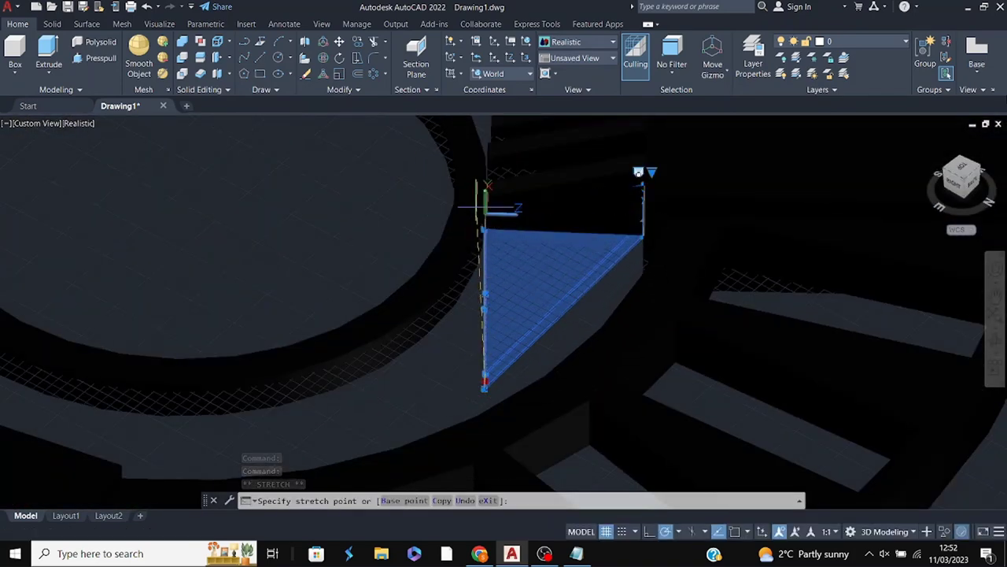
key(Escape)
shift+middle_drag(484, 385, 619, 322)
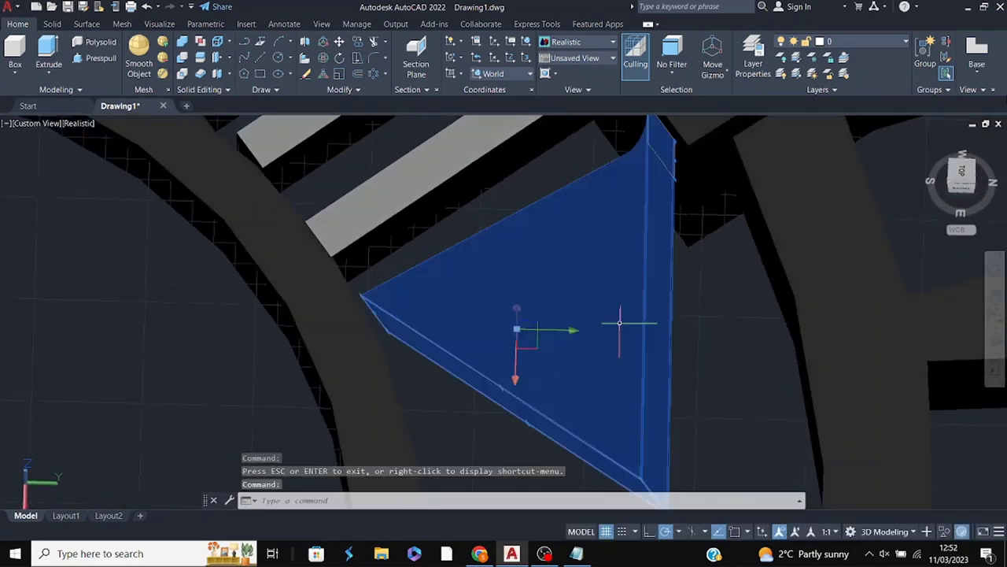
key(Delete)
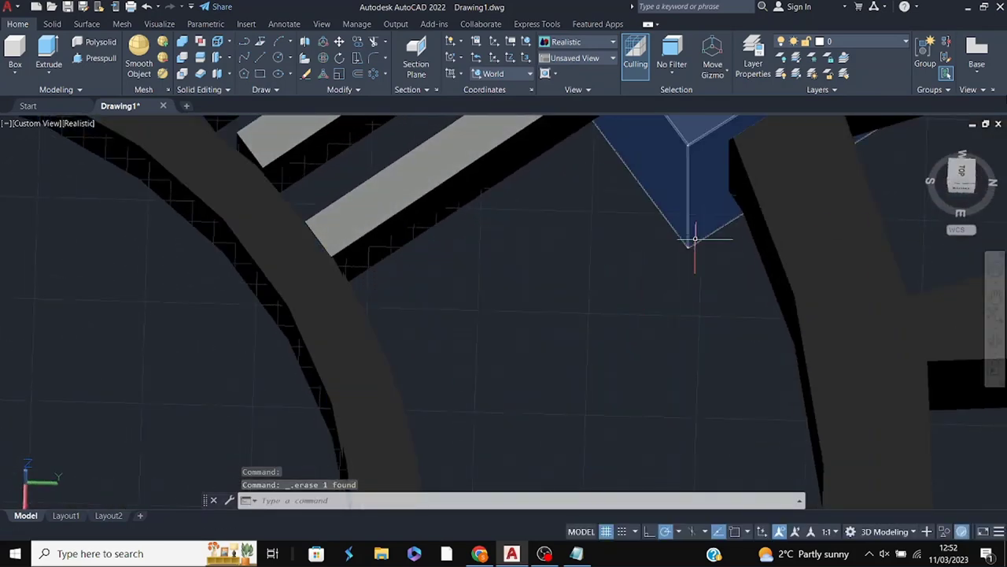
- Switch the gizmo to Scale, try it on the middle and top slats, and cancel
click(995, 296)
scroll(541, 223, down, 3)
click(713, 73)
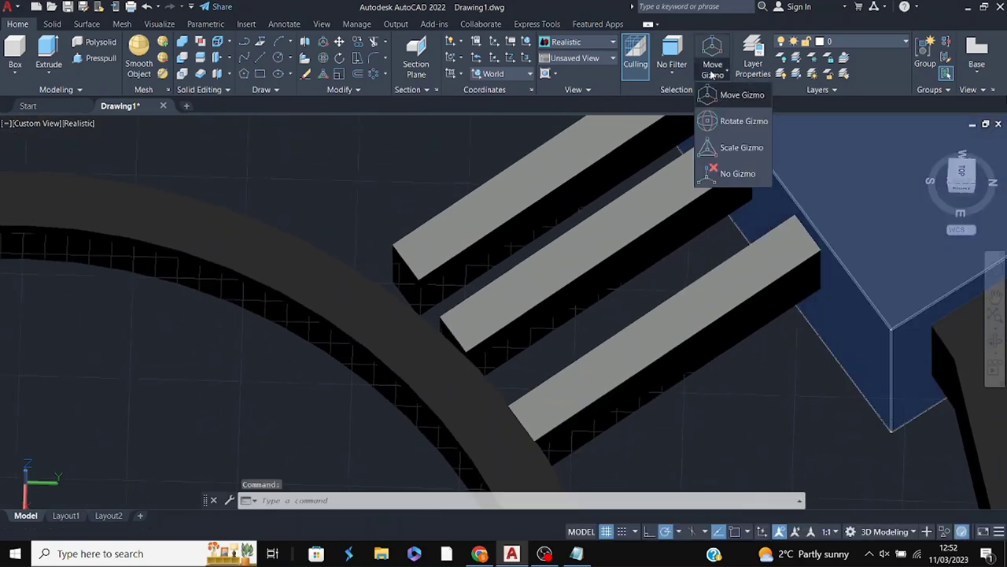
key(Escape)
click(534, 287)
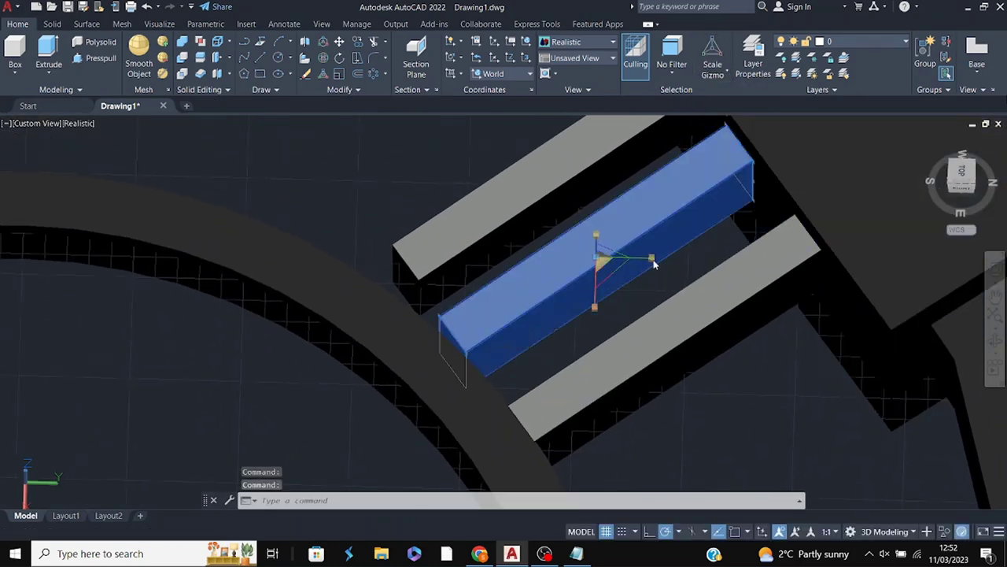
click(653, 265)
key(Escape)
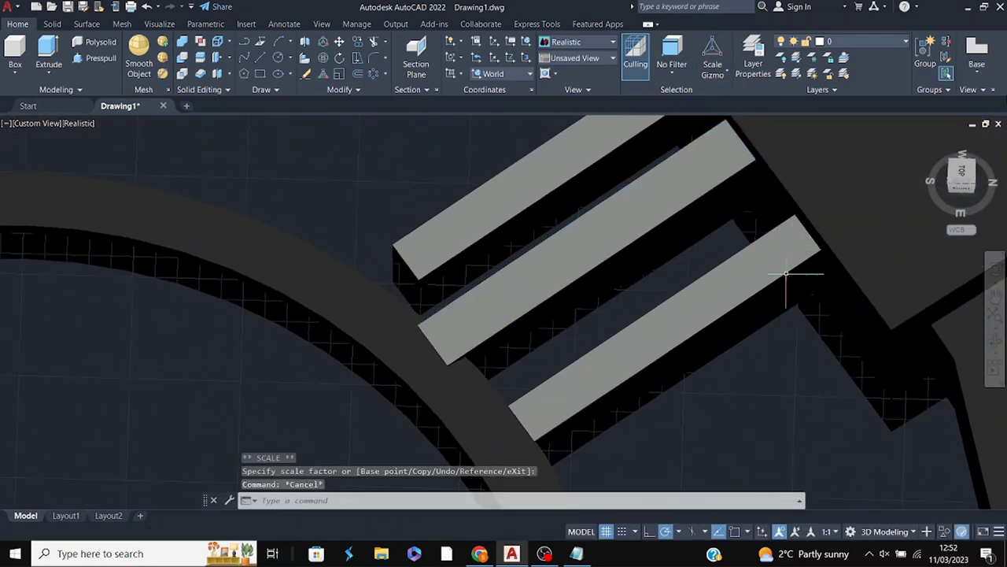
click(551, 222)
click(604, 189)
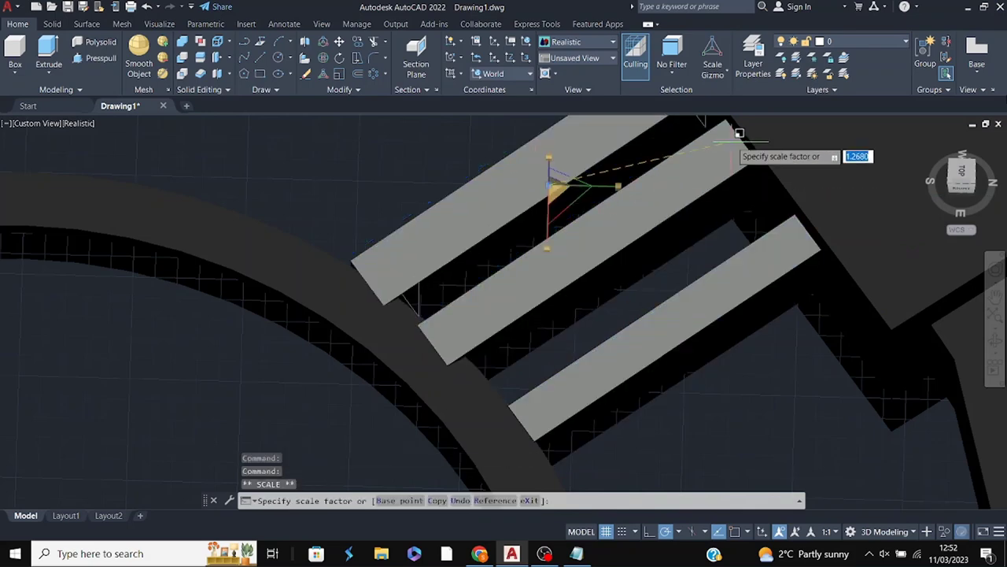
key(Escape)
scroll(748, 127, down, 5)
shift+middle_drag(803, 308, 800, 385)
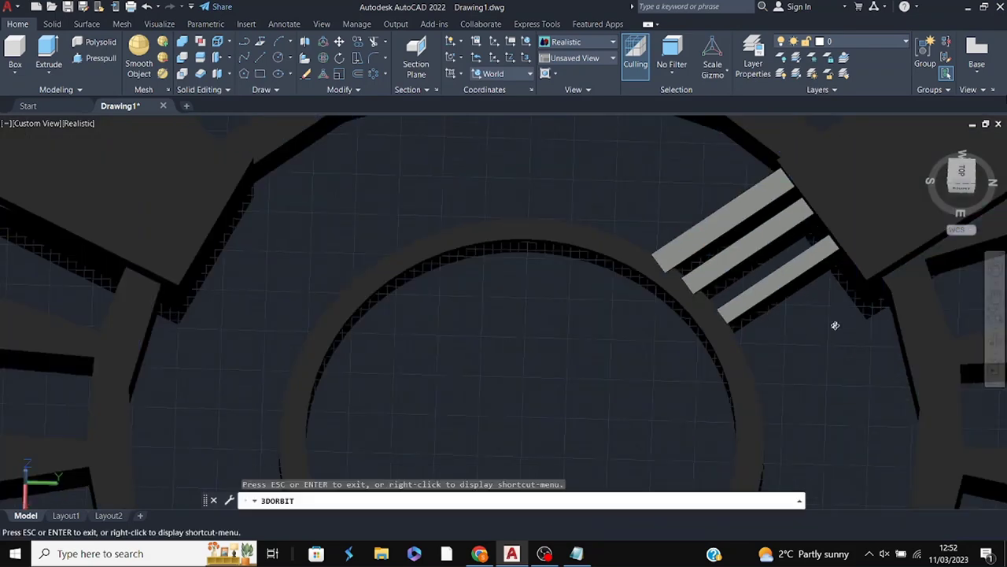
scroll(800, 384, down, 2)
scroll(776, 382, down, 2)
- Orbit over the ring and start copying the middle slat, then cancel
mouse_move(810, 333)
mouse_down()
mouse_move(748, 377)
mouse_move(562, 366)
mouse_move(512, 302)
mouse_move(603, 297)
mouse_move(841, 362)
mouse_move(870, 321)
mouse_move(810, 374)
mouse_up()
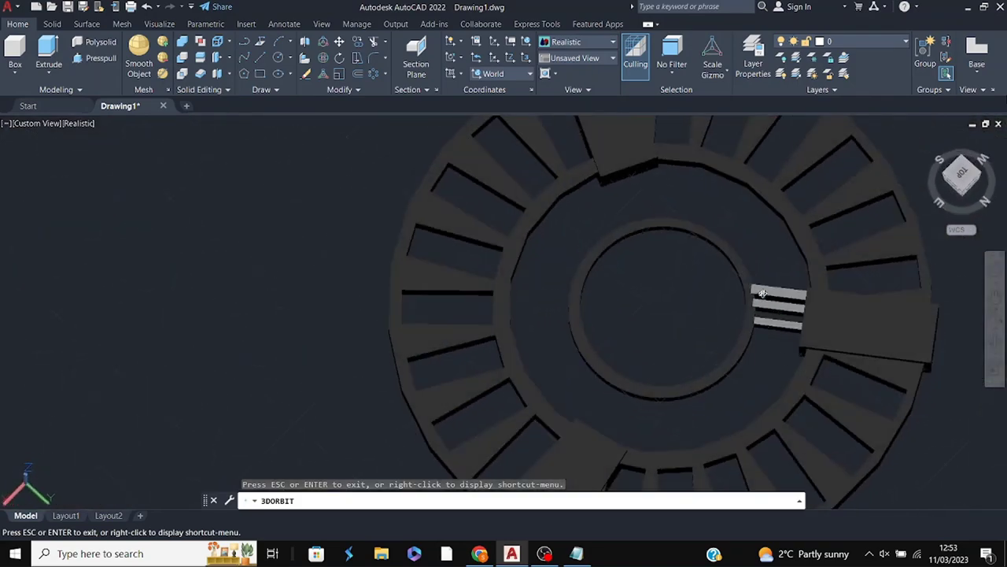
drag(762, 292, 795, 315)
key(Escape)
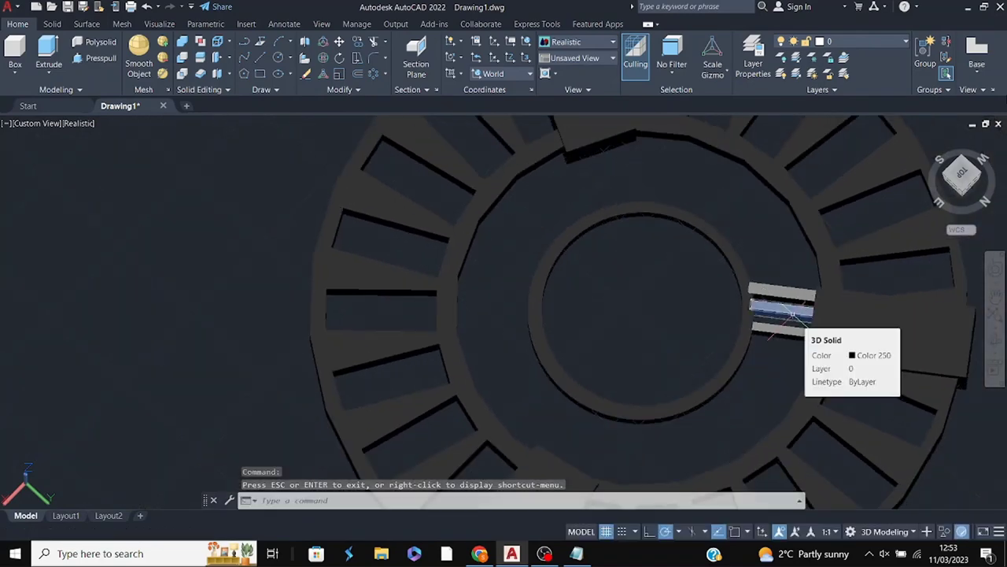
click(793, 313)
text(COPY)
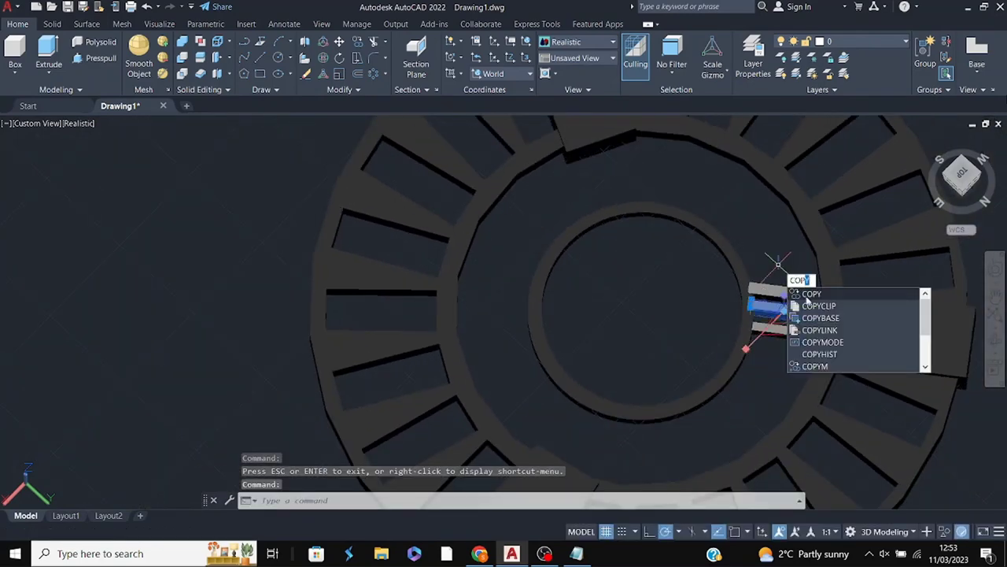
key(Return)
click(784, 312)
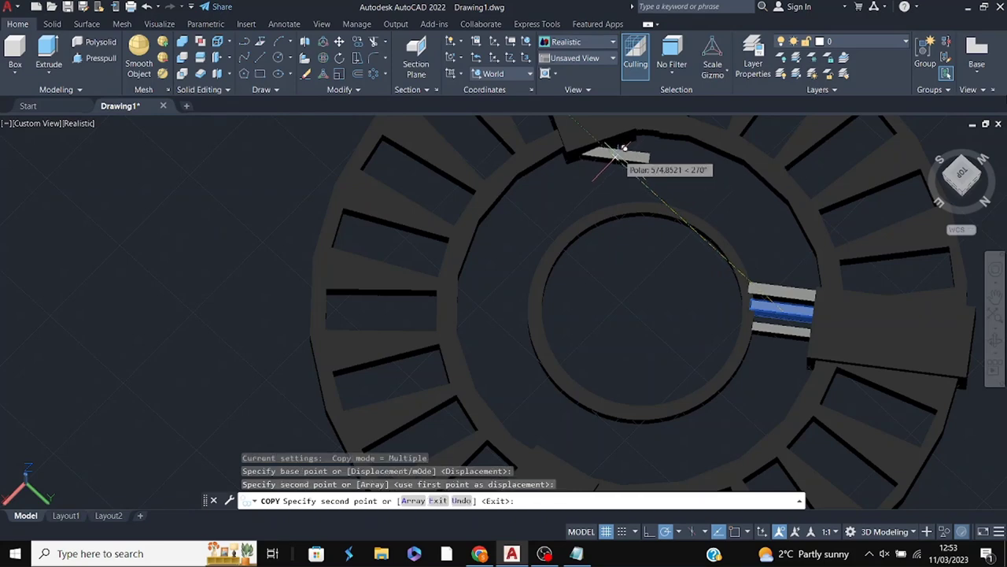
key(Escape)
scroll(624, 148, up, 5)
text(ROTATE)
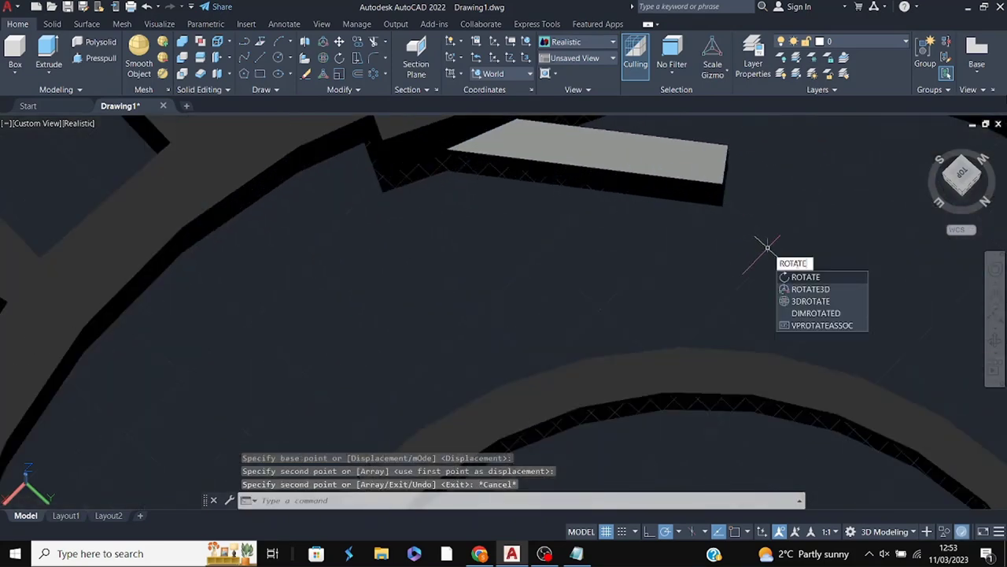
- Rotate a box to a diagonal angle
key(Return)
click(641, 179)
key(Return)
click(638, 166)
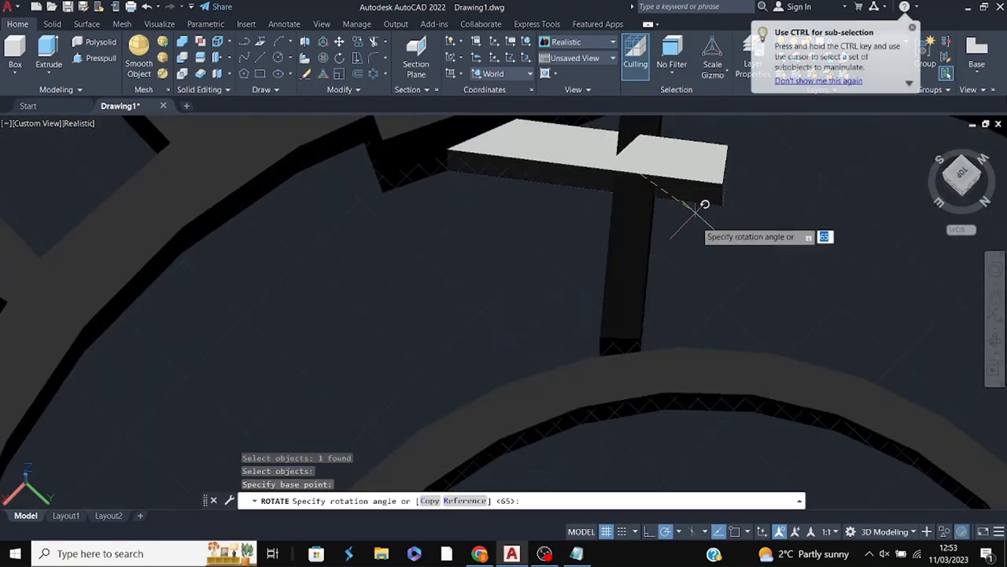
click(764, 146)
- Move the diagonal box to a new spot with MOVE
click(995, 292)
drag(827, 173, 779, 321)
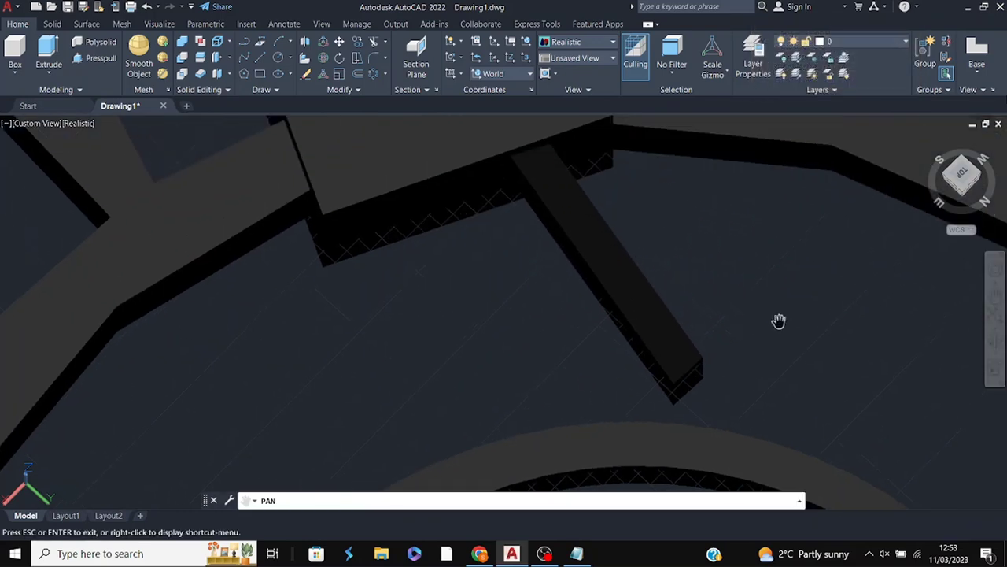
key(Escape)
click(638, 274)
text(m)
key(Return)
click(620, 288)
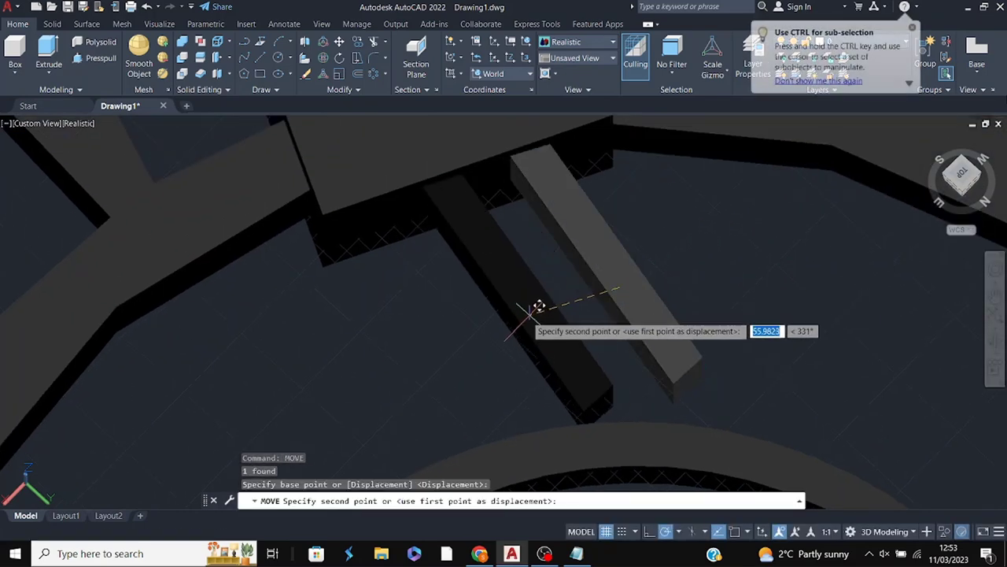
click(455, 344)
key(Escape)
key(Escape)
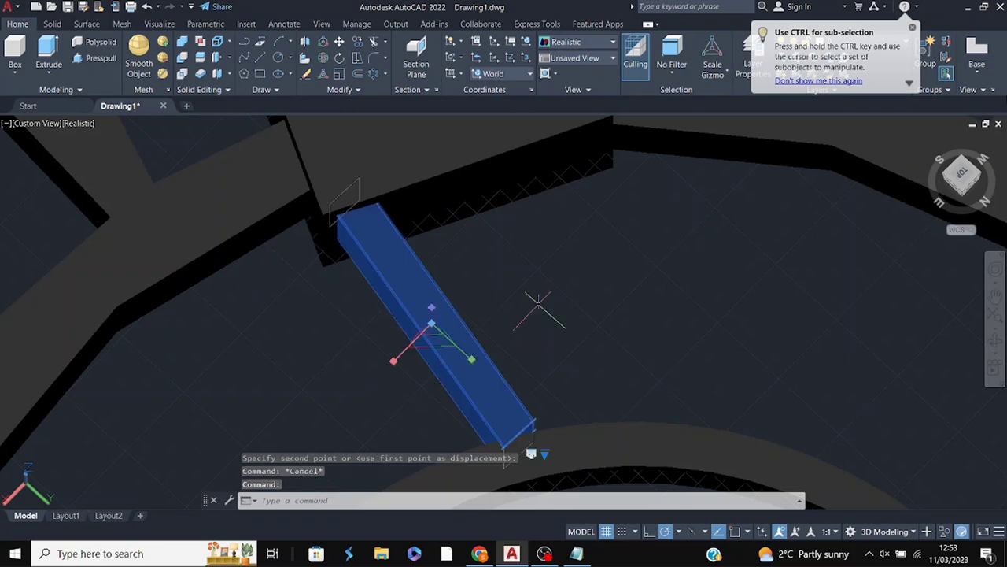
- Start rotating the box with RO, then cancel the rotation
scroll(701, 333, down, 5)
scroll(724, 320, up, 5)
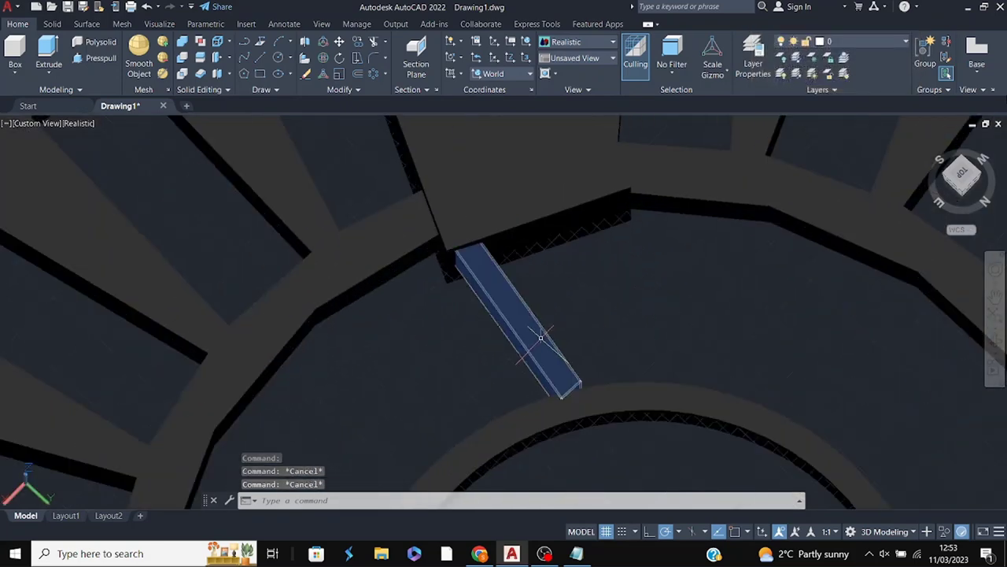
scroll(591, 339, up, 1)
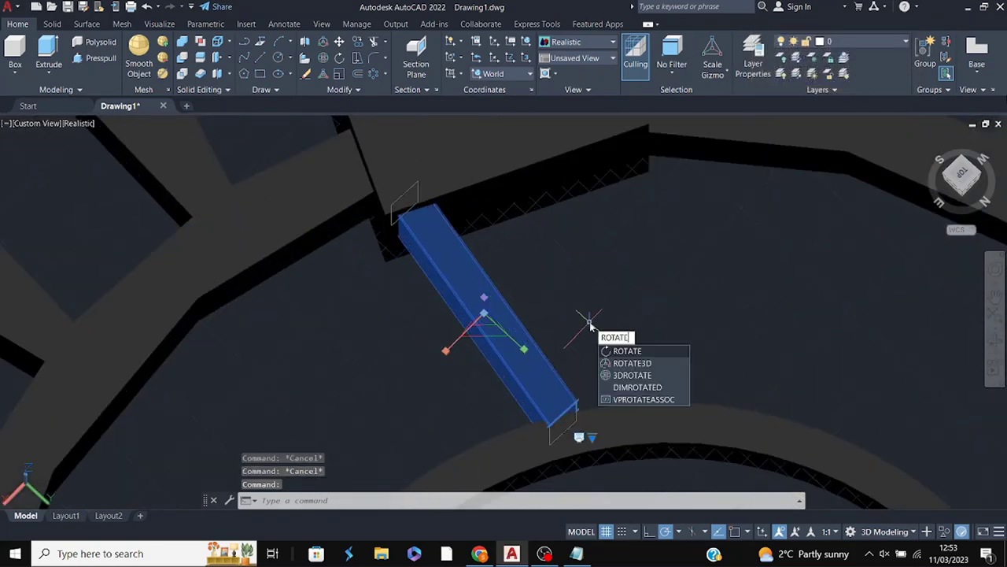
text(ro)
key(Return)
click(501, 325)
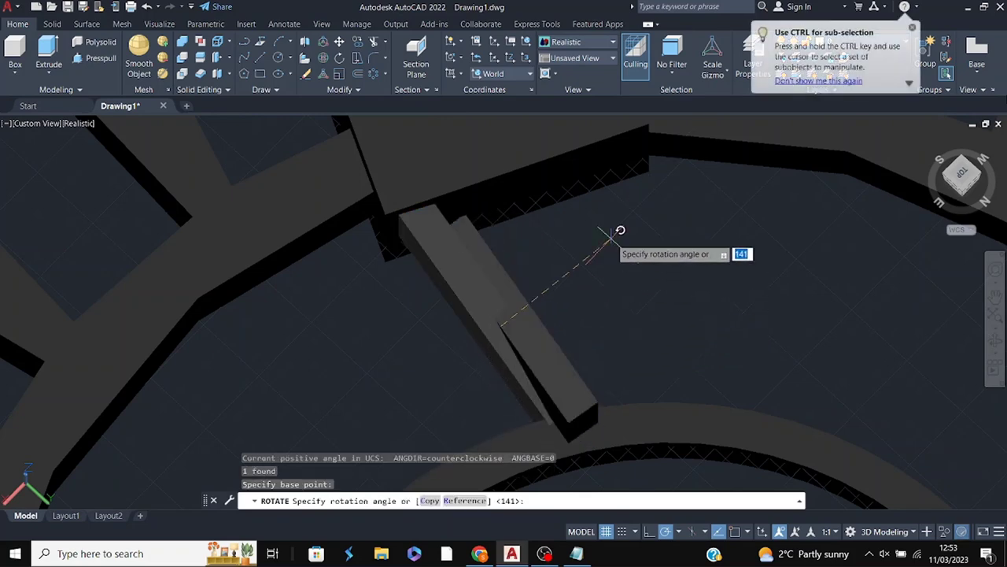
key(Escape)
- Switch the gizmo to Rotate and try turning the diagonal box, cancelling each attempt
click(712, 79)
click(740, 121)
click(508, 319)
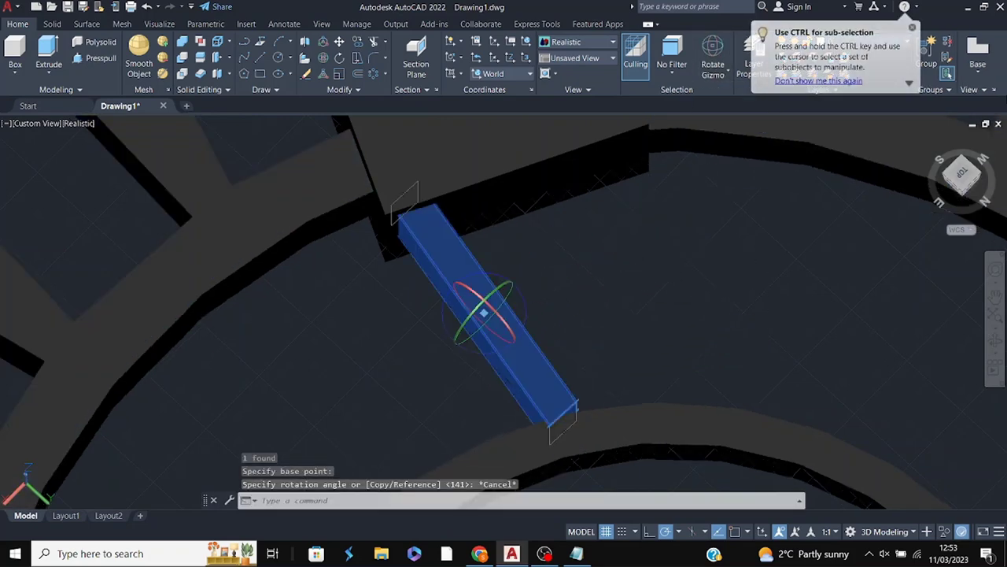
click(499, 325)
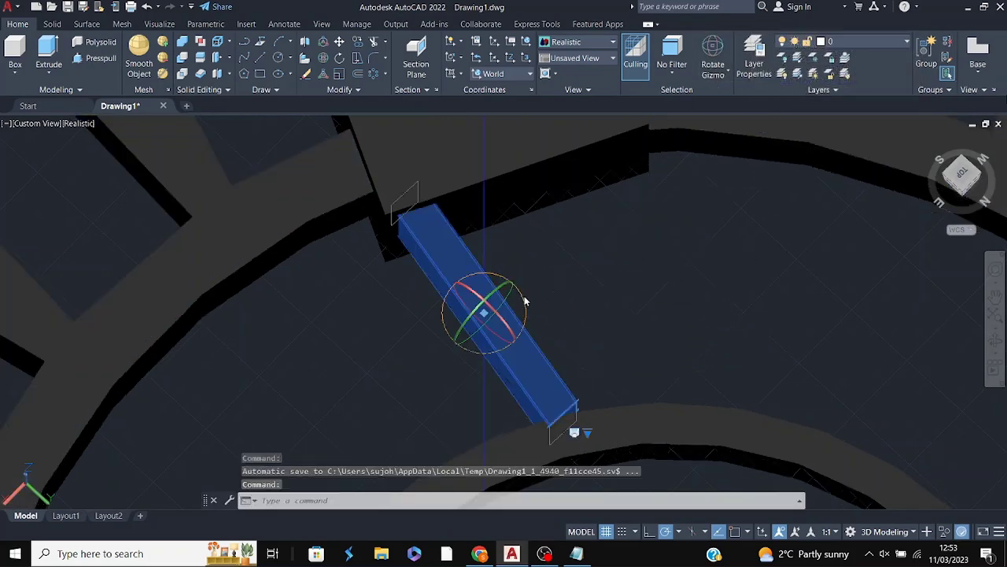
click(587, 256)
key(Escape)
mouse_move(586, 255)
shift+middle_down()
mouse_move(740, 319)
mouse_move(845, 251)
mouse_move(517, 301)
shift+middle_up()
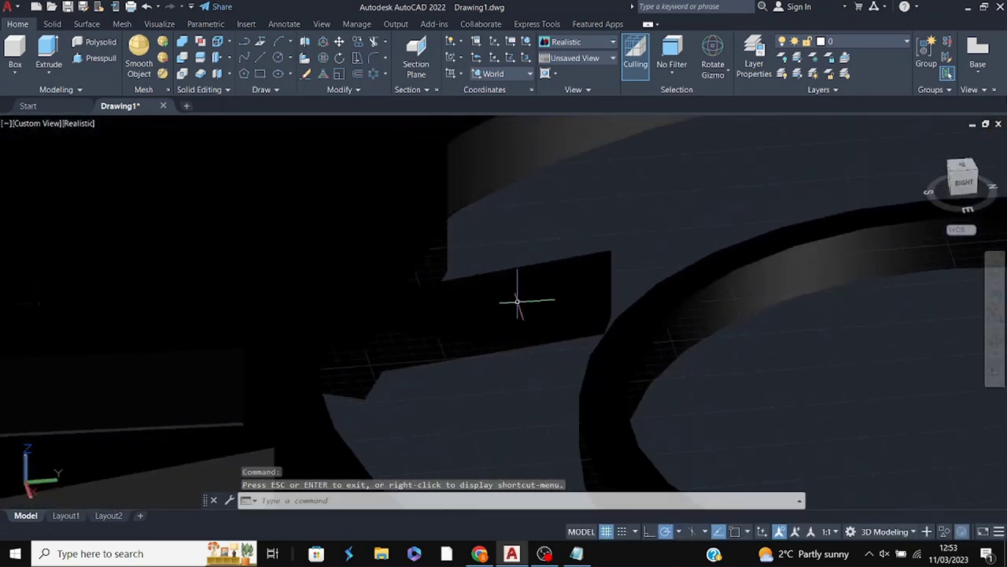
key(Escape)
click(517, 301)
click(519, 319)
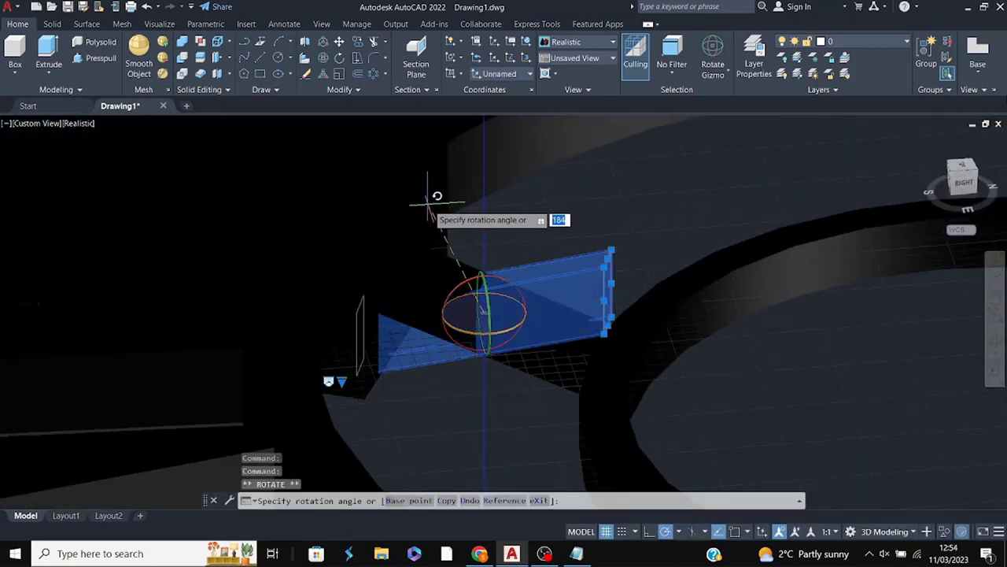
key(Escape)
mouse_move(429, 204)
shift+middle_down()
mouse_move(719, 270)
mouse_move(740, 349)
mouse_move(621, 354)
mouse_move(565, 337)
shift+middle_up()
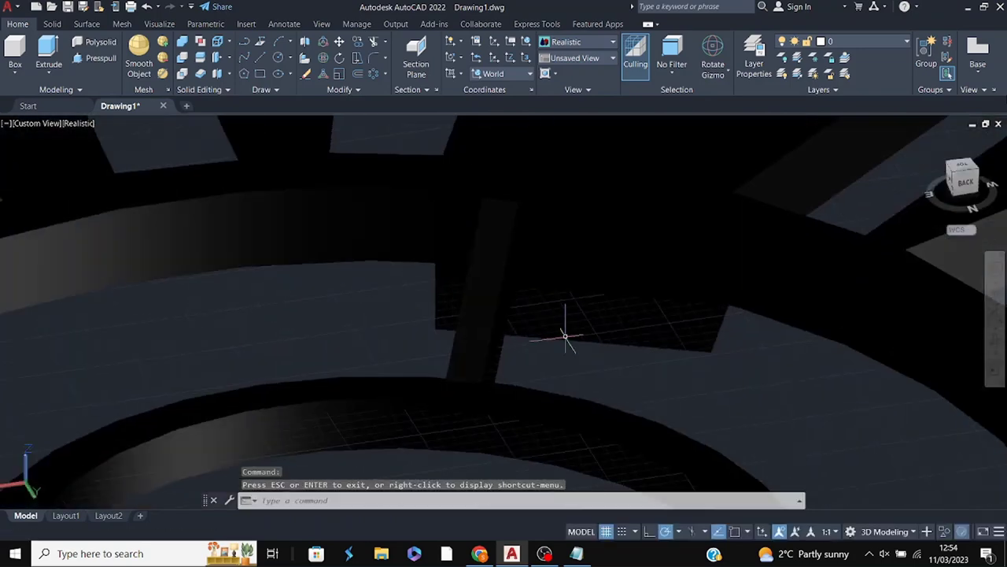
key(Escape)
- Copy the slanted slat and place the copy beside it across the dark band
key(Return)
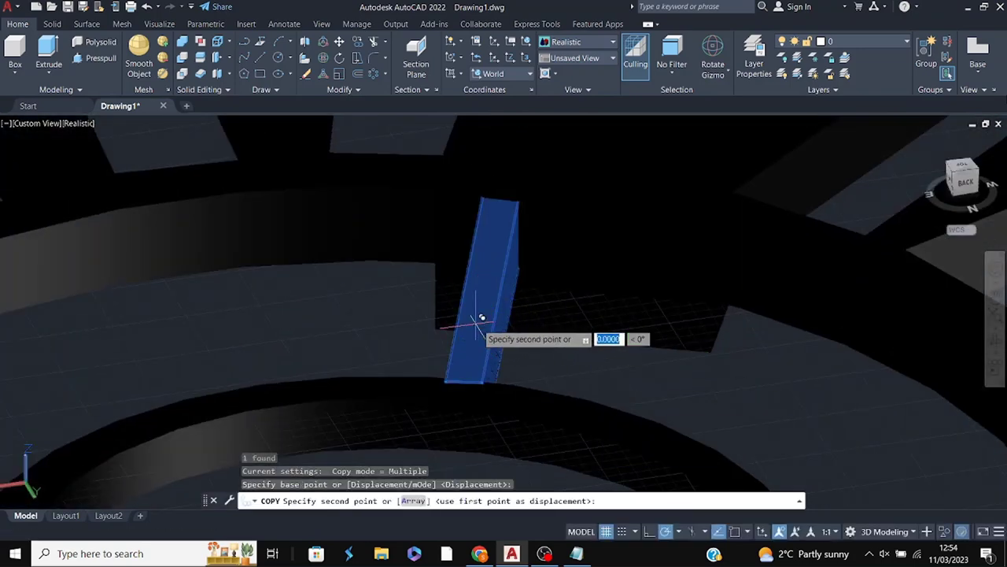
click(477, 322)
click(677, 347)
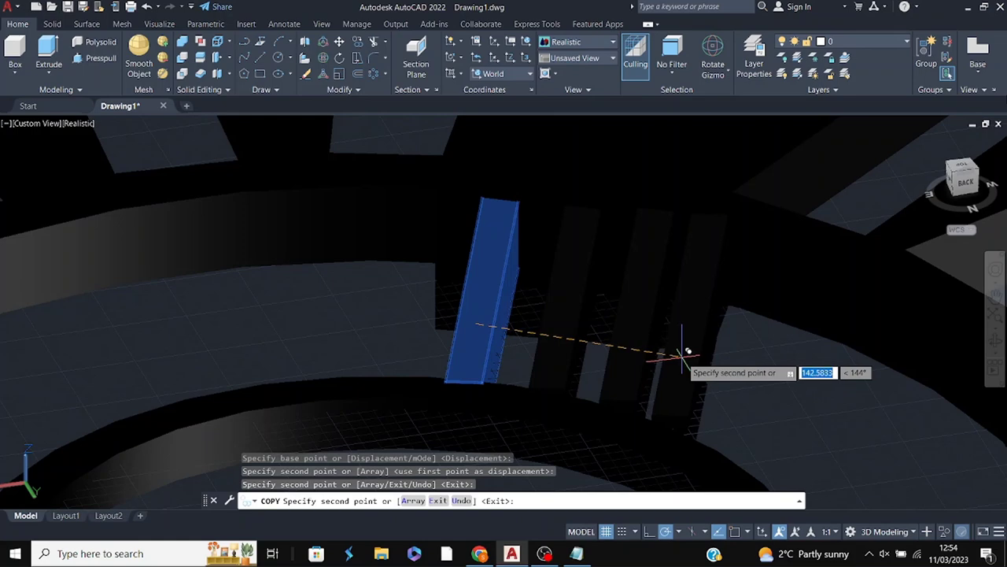
key(Return)
scroll(827, 342, down, 5)
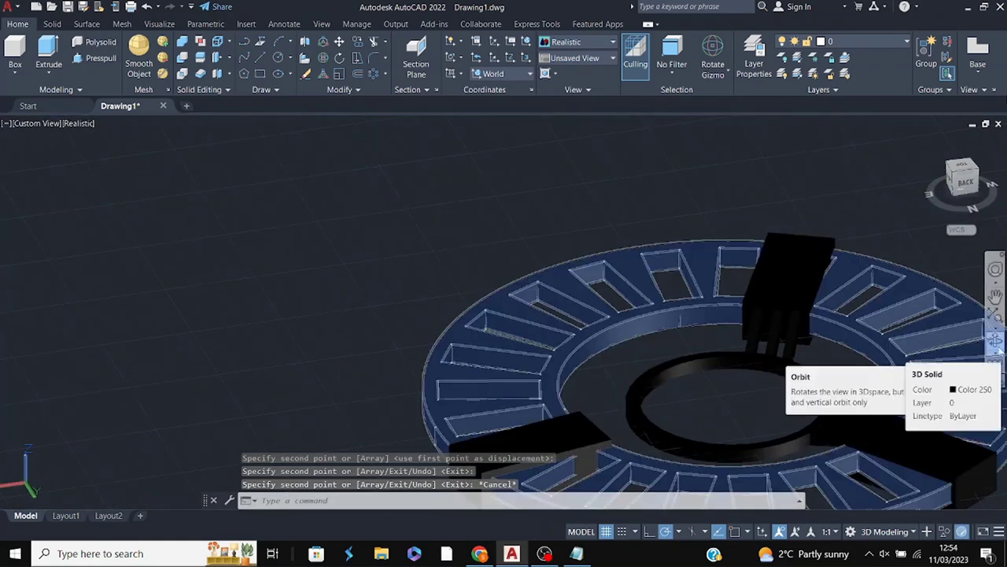
shift+middle_drag(868, 360, 840, 371)
scroll(872, 337, up, 3)
scroll(762, 337, up, 3)
- Try resizing and stretching the slat box, cancelling both so it stays unchanged
click(762, 337)
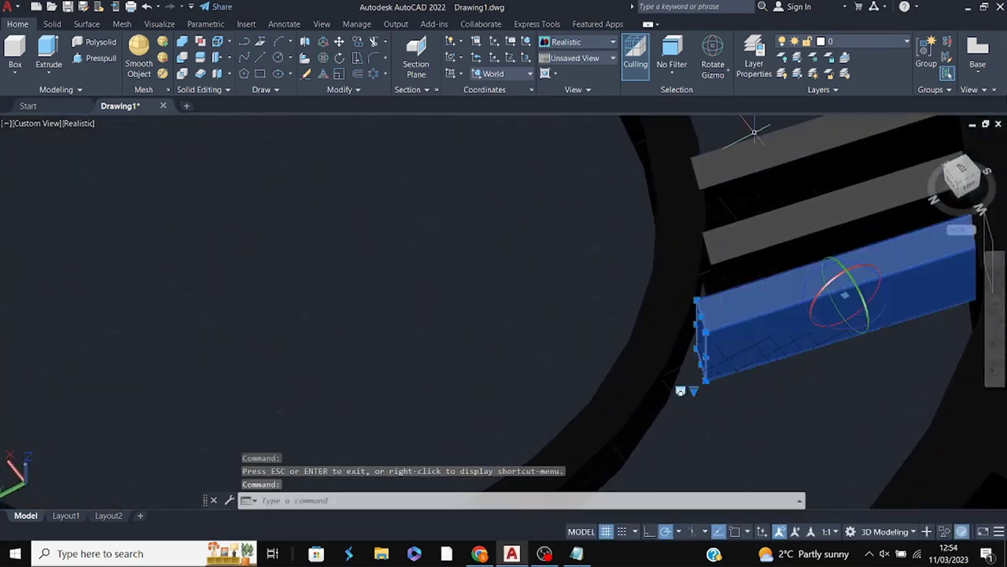
click(828, 322)
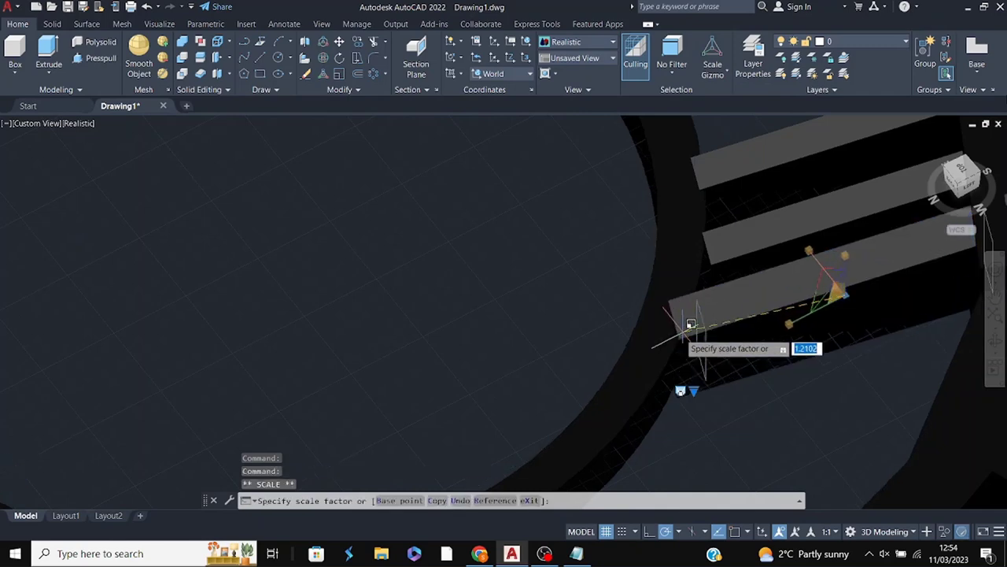
key(Escape)
scroll(701, 363, up, 2)
click(710, 349)
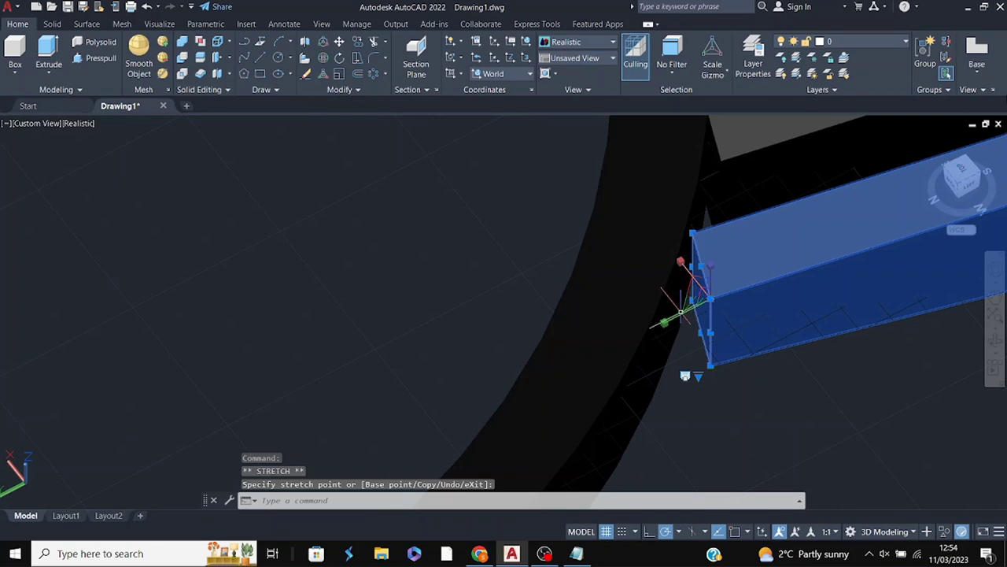
key(Escape)
scroll(967, 280, down, 2)
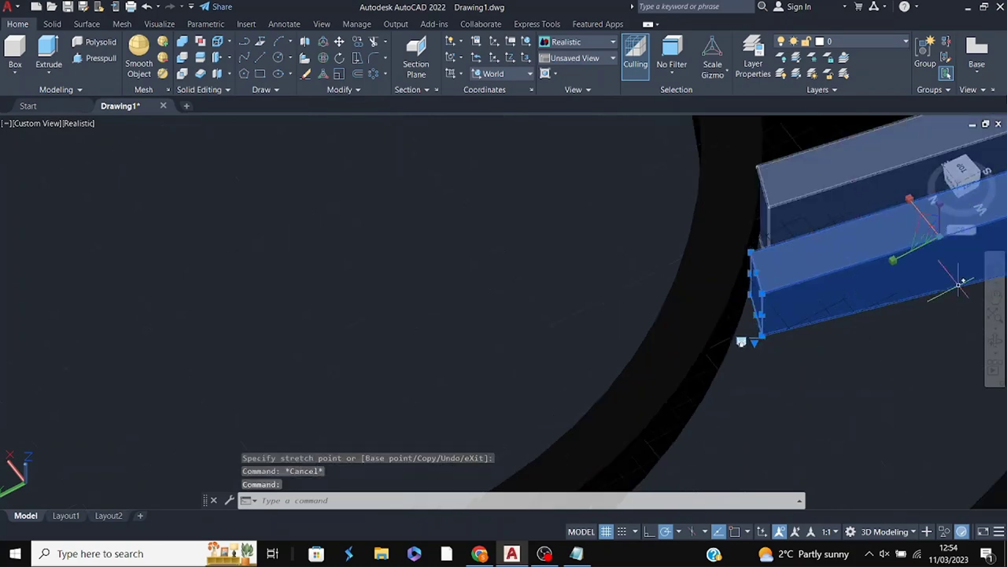
- Pan across the ring, switch the gizmo to Rotate, and cancel a rotation of the lower slat
click(996, 293)
drag(751, 333, 624, 229)
key(Escape)
click(725, 74)
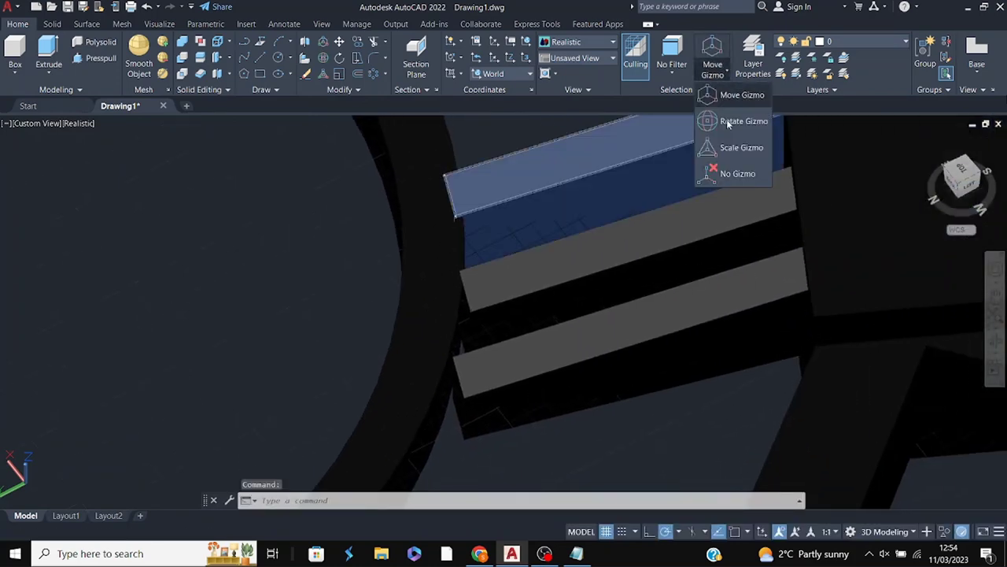
click(728, 123)
click(658, 357)
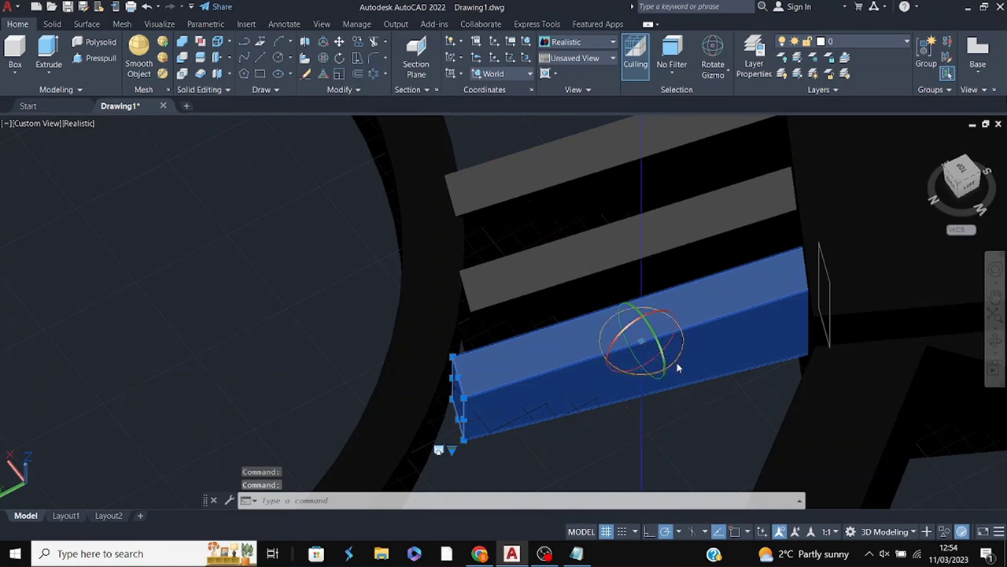
click(677, 362)
key(Escape)
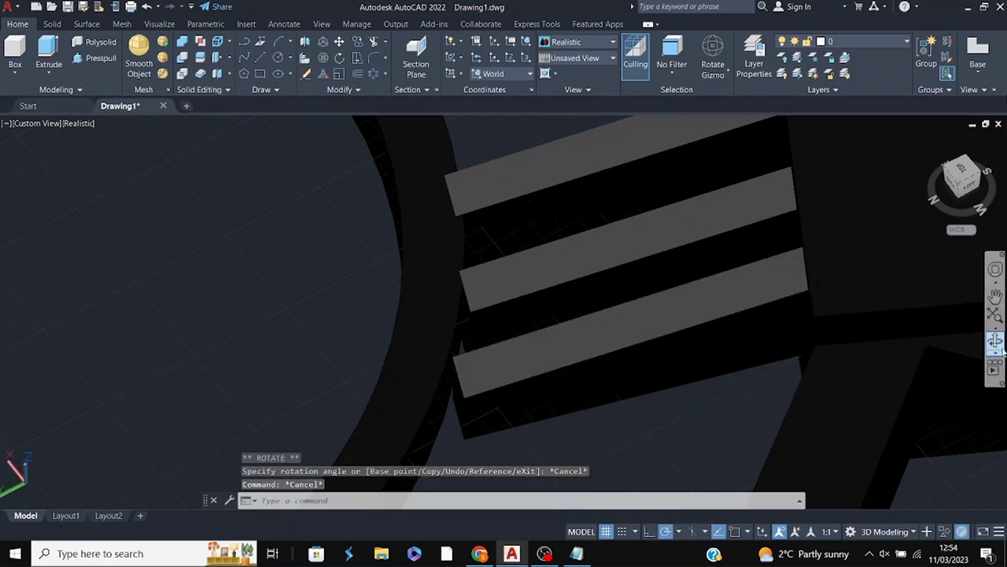
- Orbit to view from behind and start scaling the beam, then cancel it
shift+middle_drag(720, 385, 659, 356)
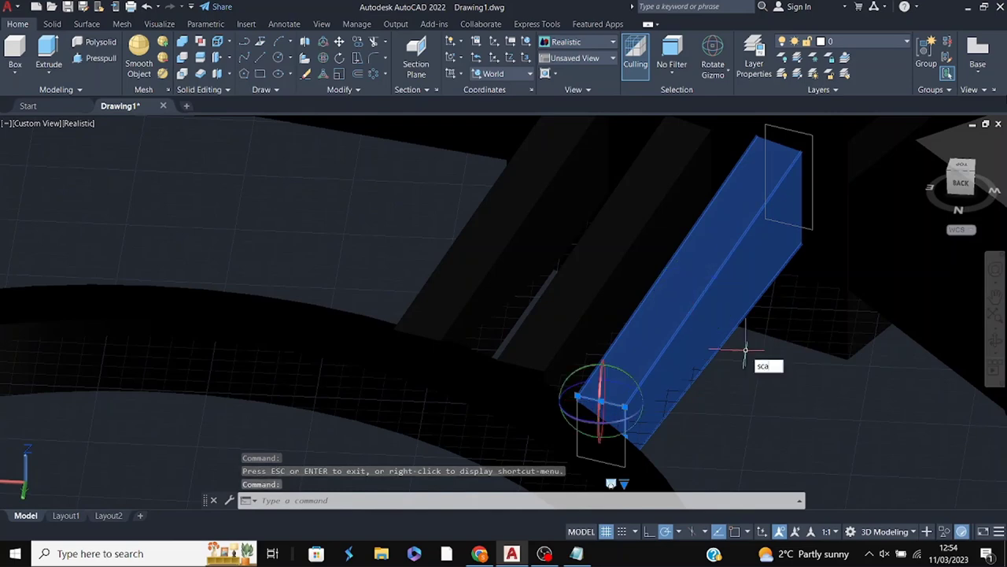
key(Return)
click(622, 405)
key(Escape)
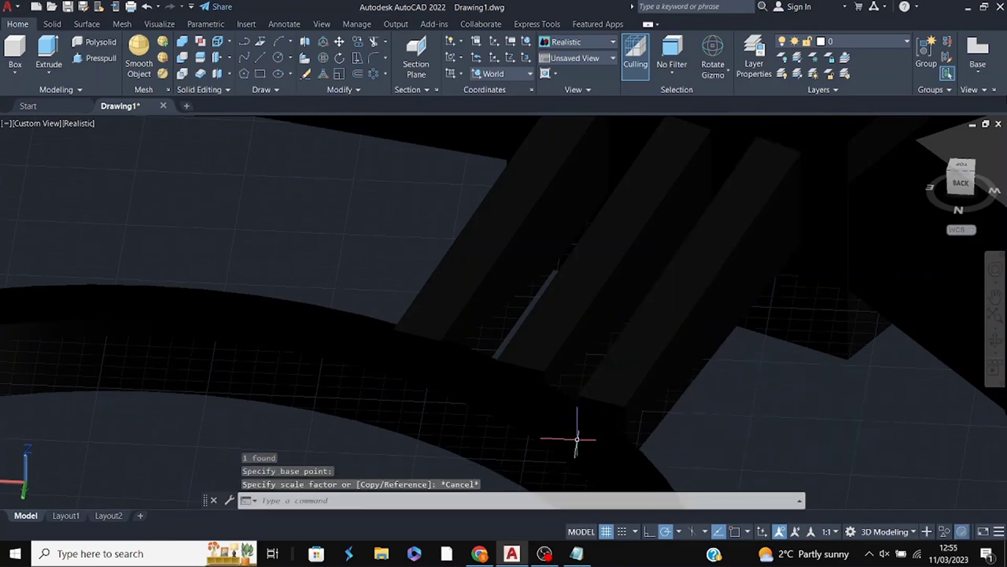
key(Escape)
- Select the long slat beam, then orbit and pan to look down on the whole ring
click(678, 305)
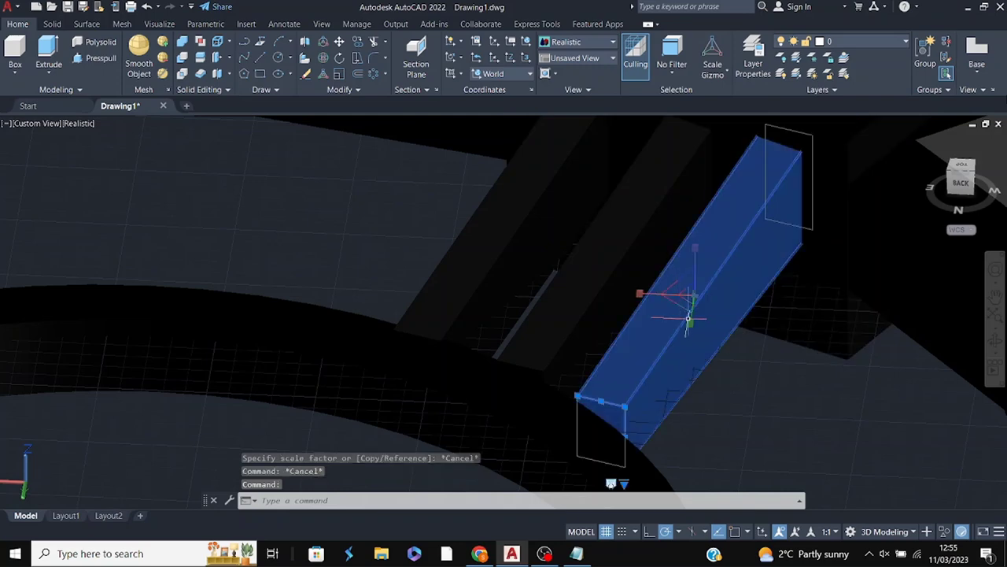
click(691, 315)
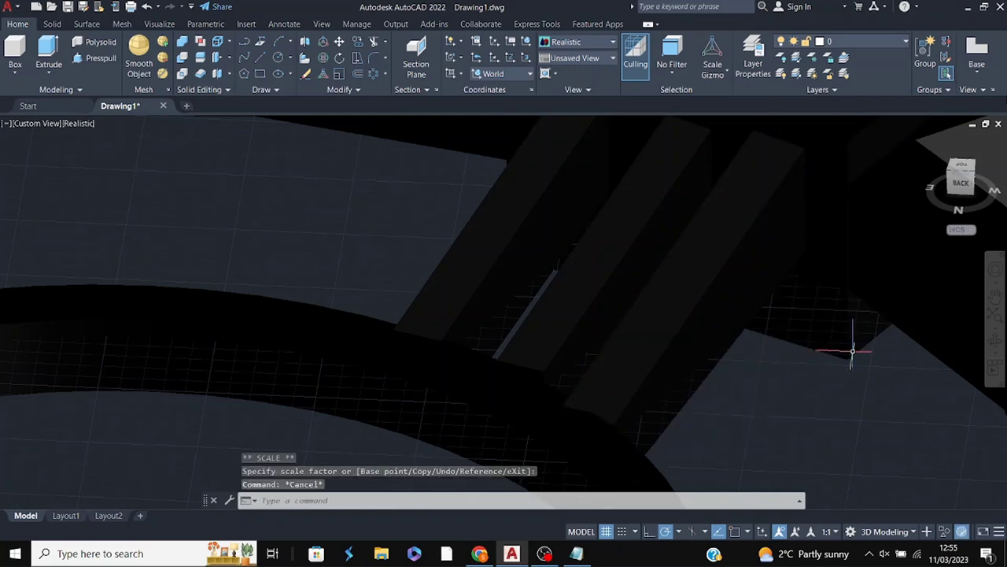
shift+middle_drag(853, 352, 813, 314)
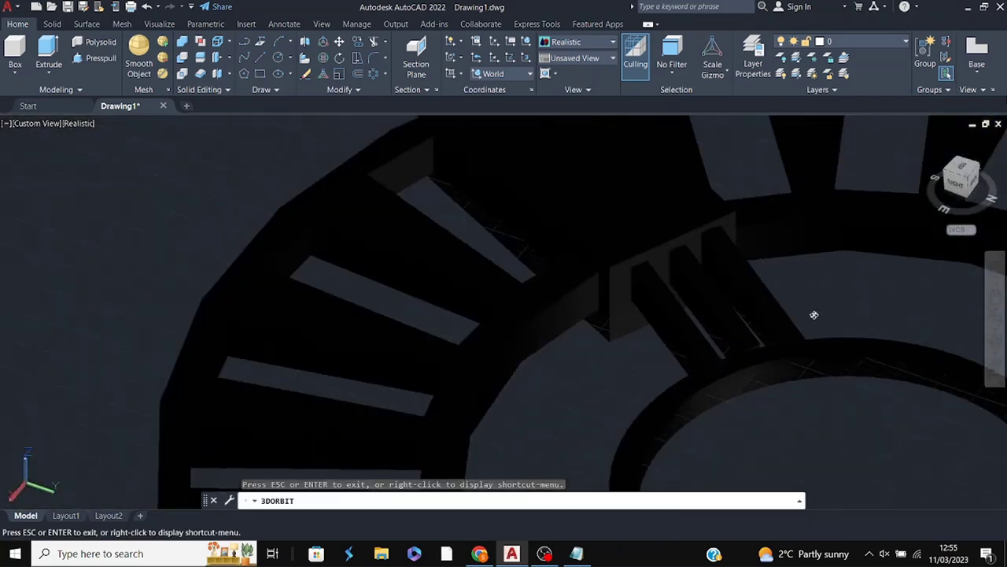
mouse_move(814, 315)
shift+middle_down()
mouse_move(653, 173)
mouse_move(989, 281)
mouse_move(792, 340)
shift+middle_up()
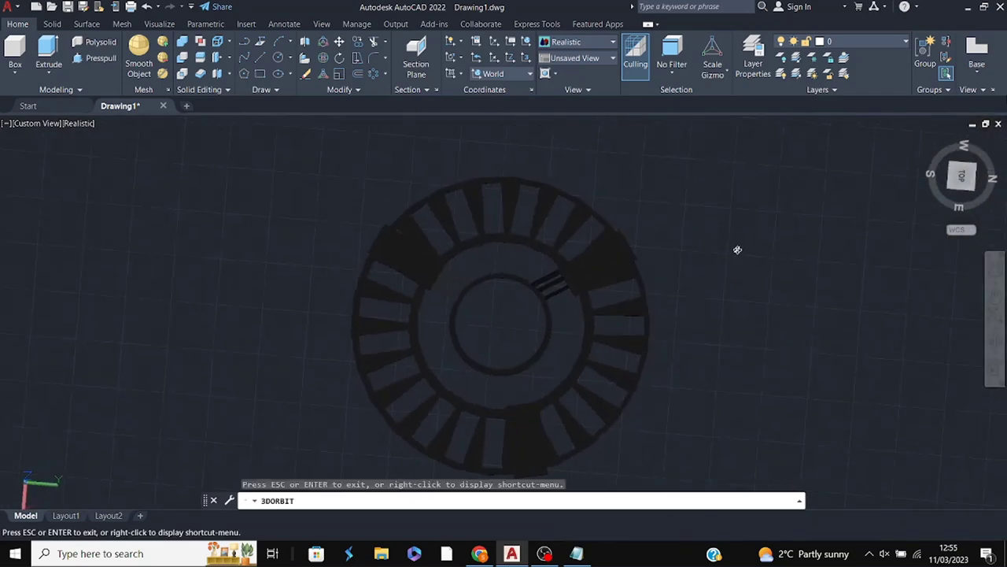
shift+middle_drag(776, 250, 705, 374)
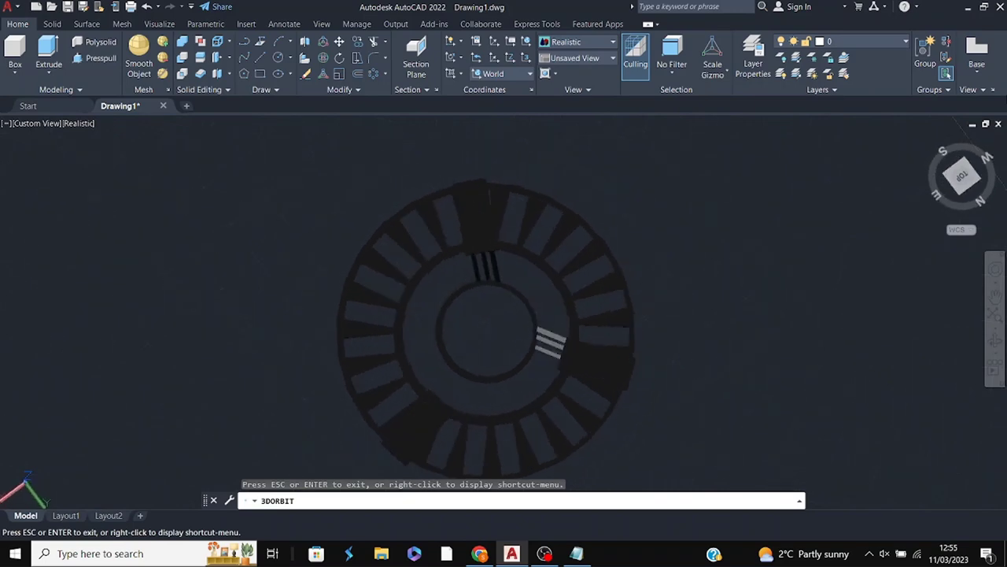
- Move the lower rim box into its slot in the ring
click(449, 402)
text(move)
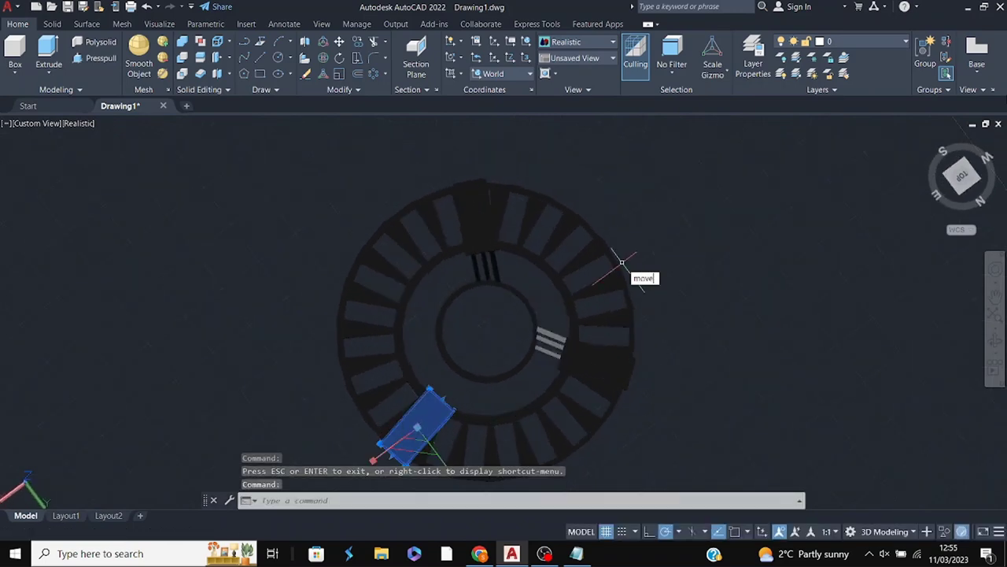
key(Return)
click(416, 420)
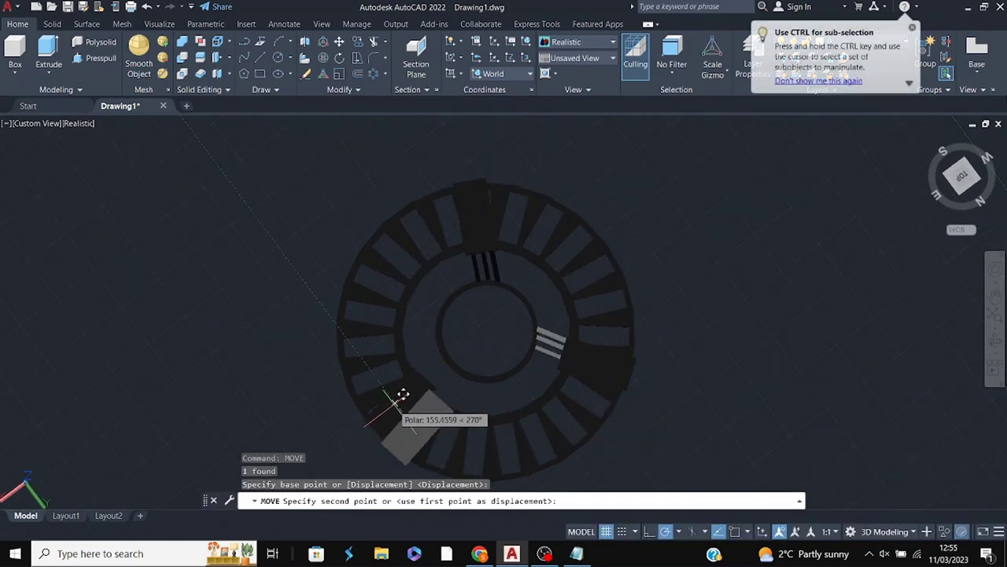
click(402, 398)
click(589, 343)
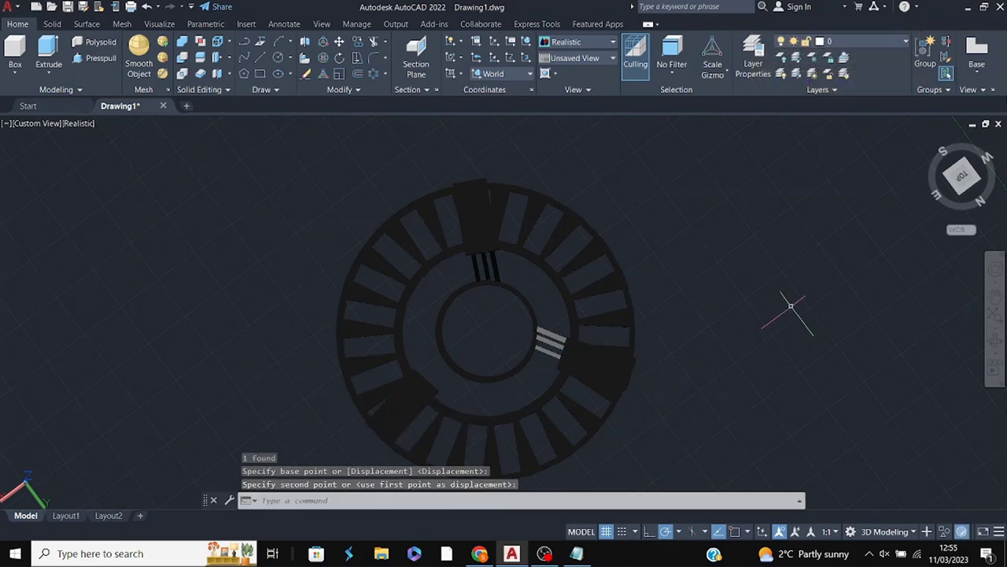
- From a top-down view, rotate the top box upright about its pivot point
shift+middle_drag(808, 301, 574, 427)
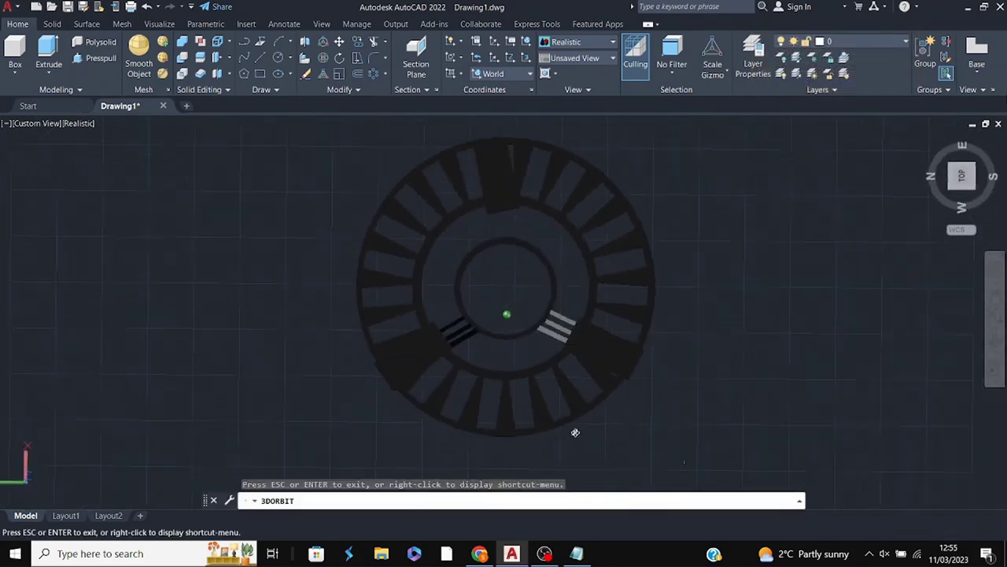
click(512, 186)
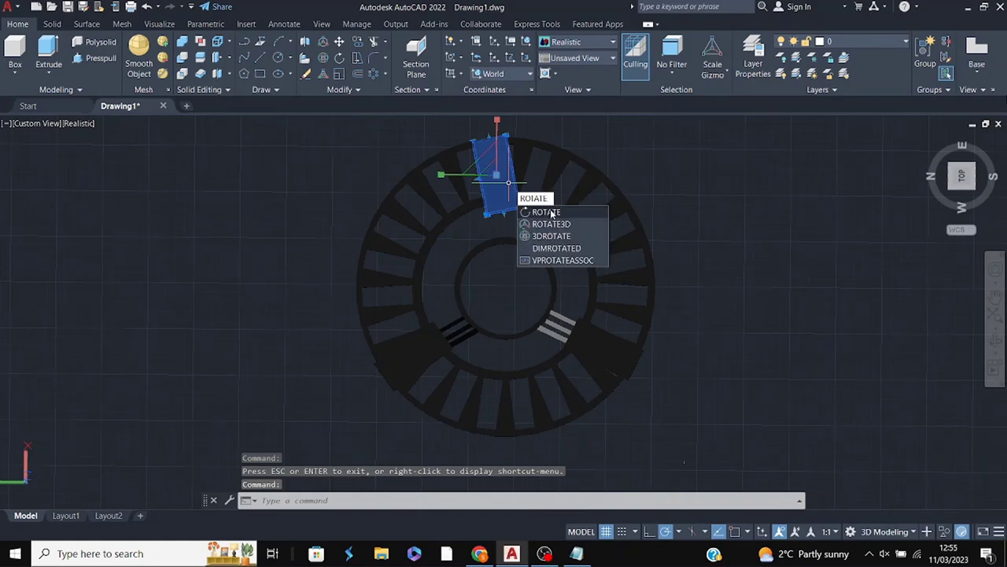
click(546, 212)
click(512, 181)
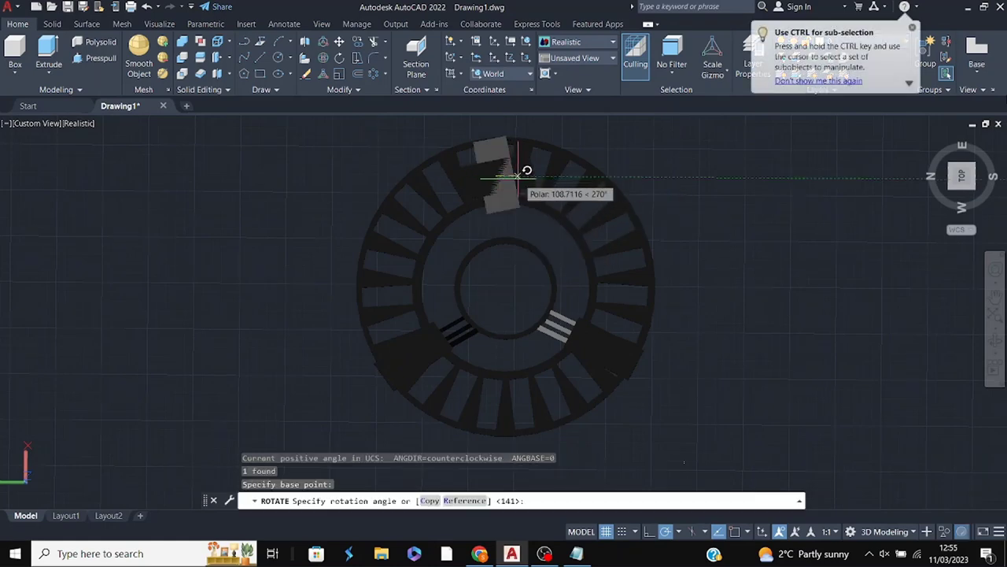
click(482, 304)
- Move the top box twice to settle it at the top of the ring
click(496, 181)
text(MOVE)
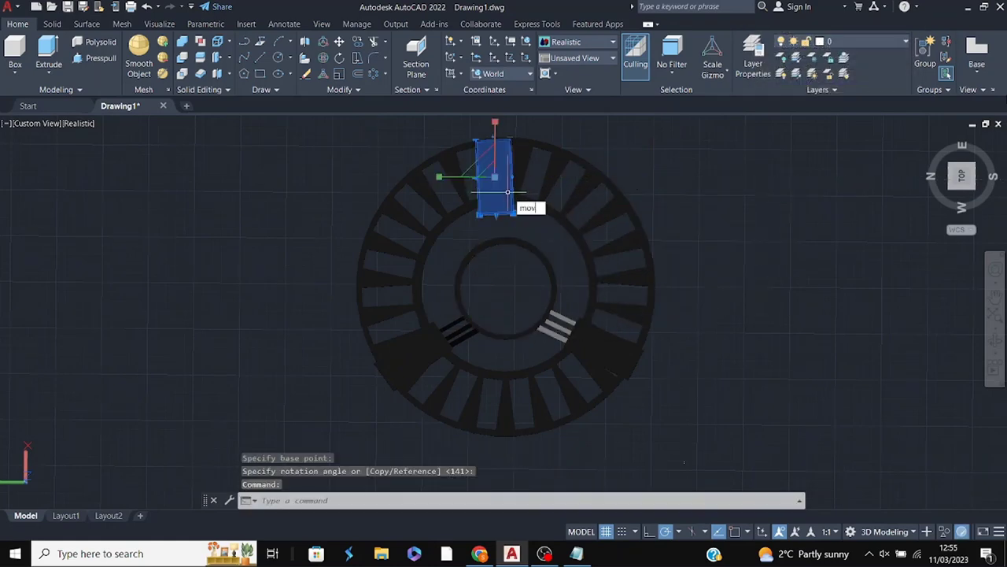
click(543, 222)
click(506, 172)
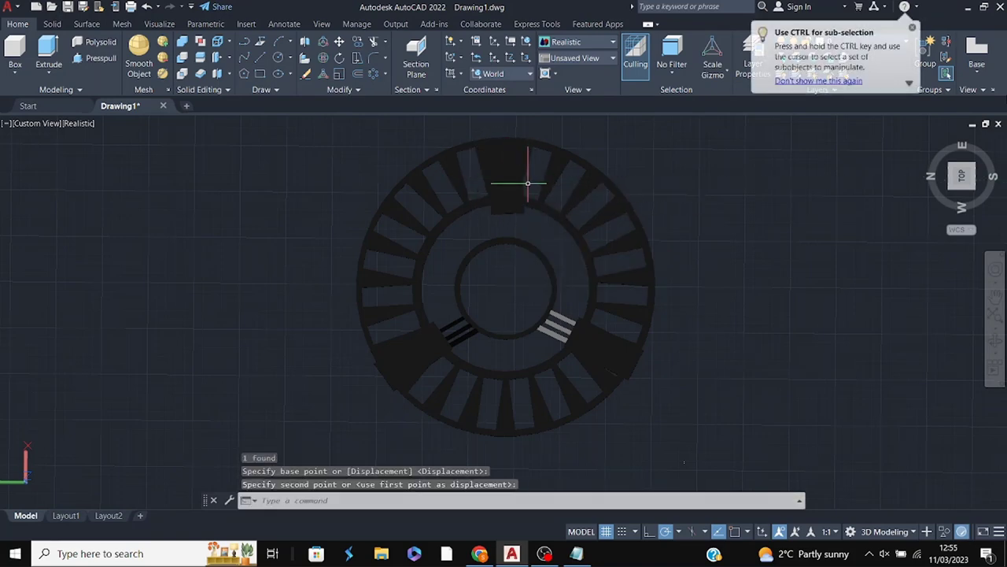
click(517, 168)
click(506, 177)
right_click(517, 192)
click(563, 199)
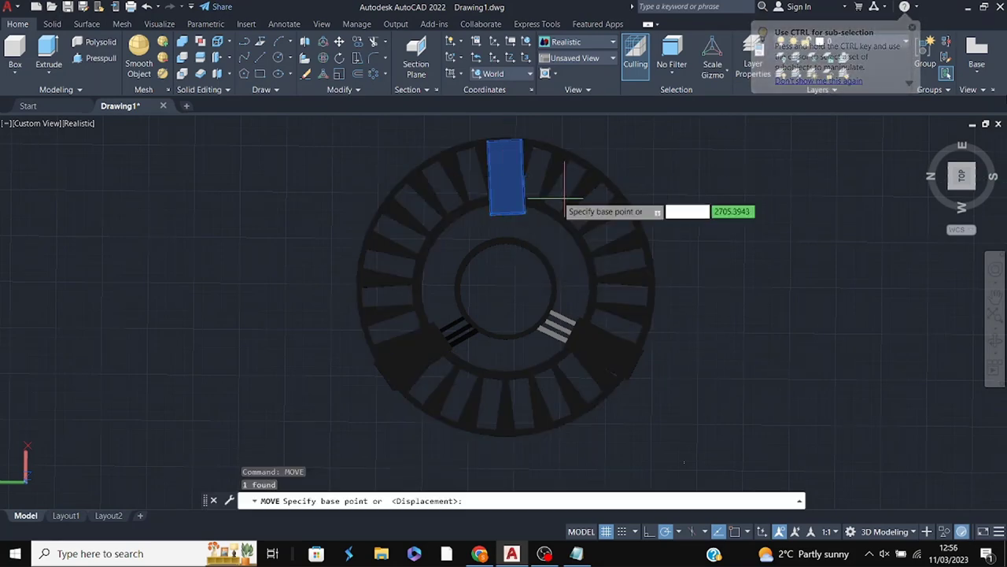
click(508, 209)
click(508, 177)
scroll(540, 219, up, 1)
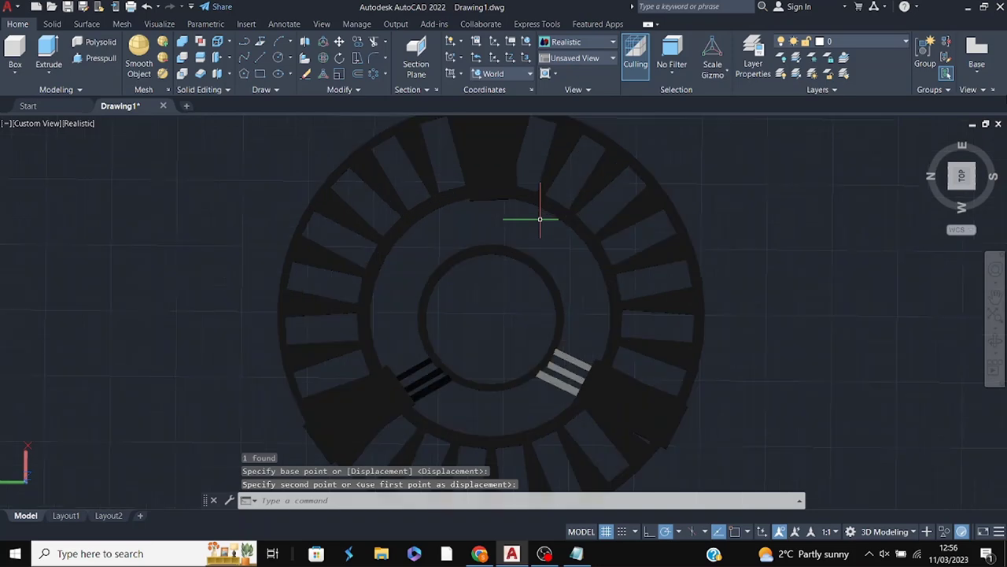
scroll(540, 219, up, 2)
- Copy the lower-left slat to a spot near the top box
click(377, 425)
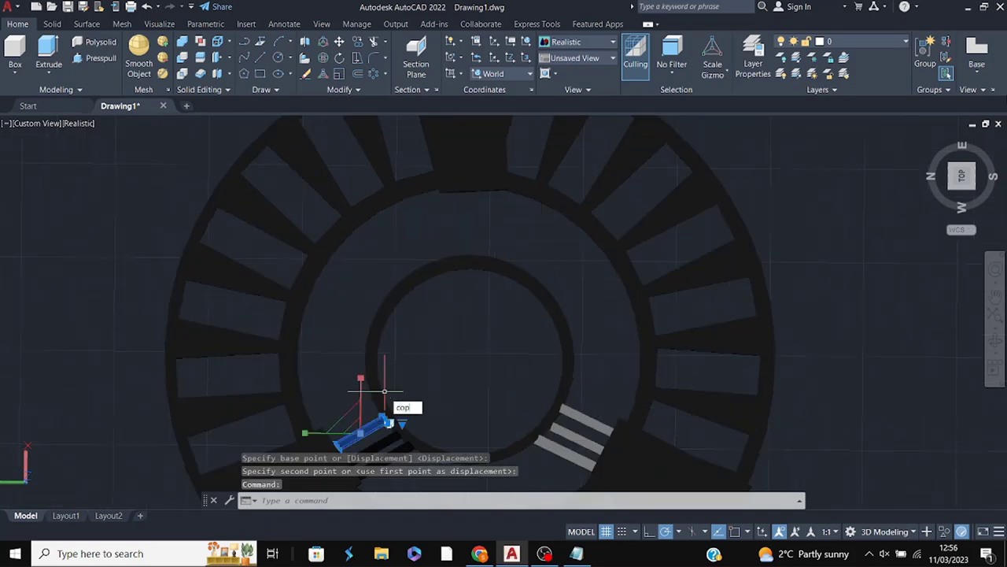
key(Return)
click(377, 421)
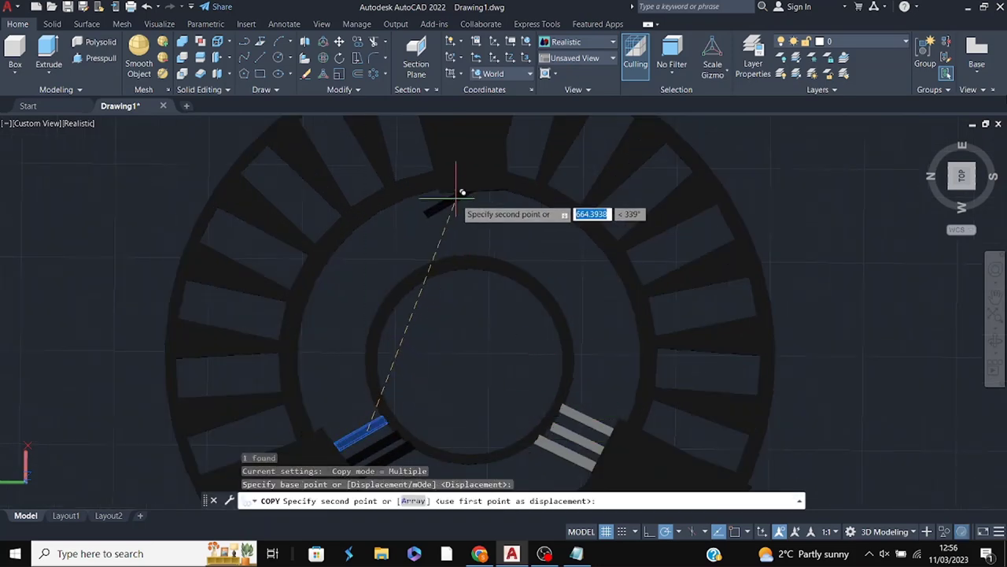
click(456, 195)
key(Escape)
- Orbit and pan to reveal the stray box, set the gizmo to Move, then cancel moving it
mouse_move(695, 311)
shift+middle_down()
mouse_move(548, 247)
mouse_move(636, 321)
shift+middle_up()
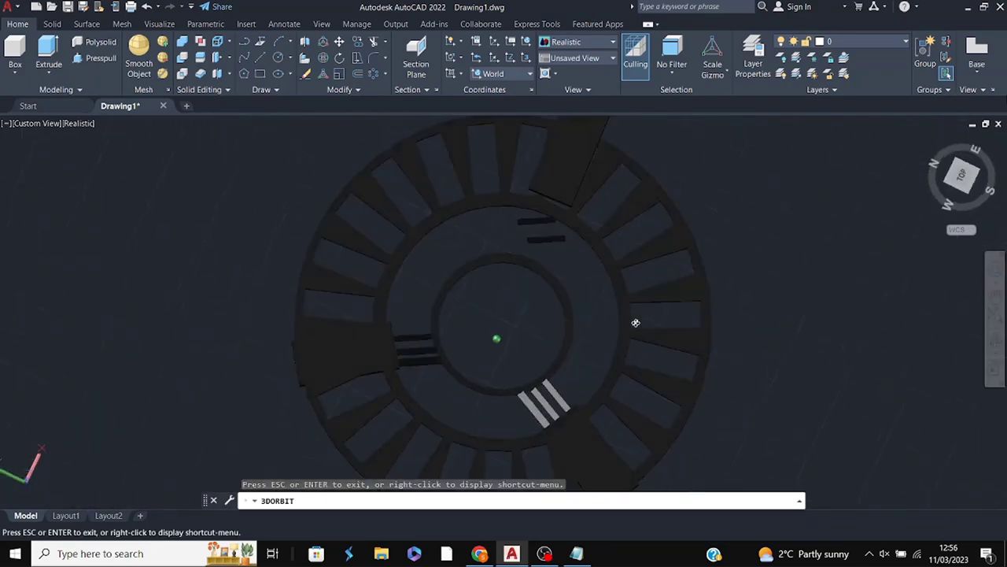
scroll(573, 124, down, 3)
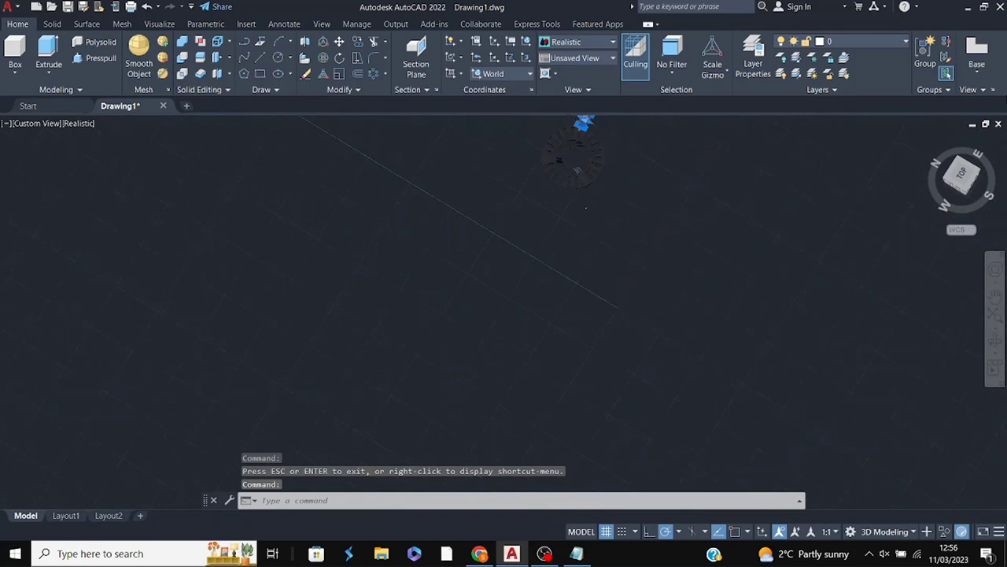
mouse_move(508, 328)
middle_down()
mouse_move(467, 364)
mouse_move(445, 444)
middle_up()
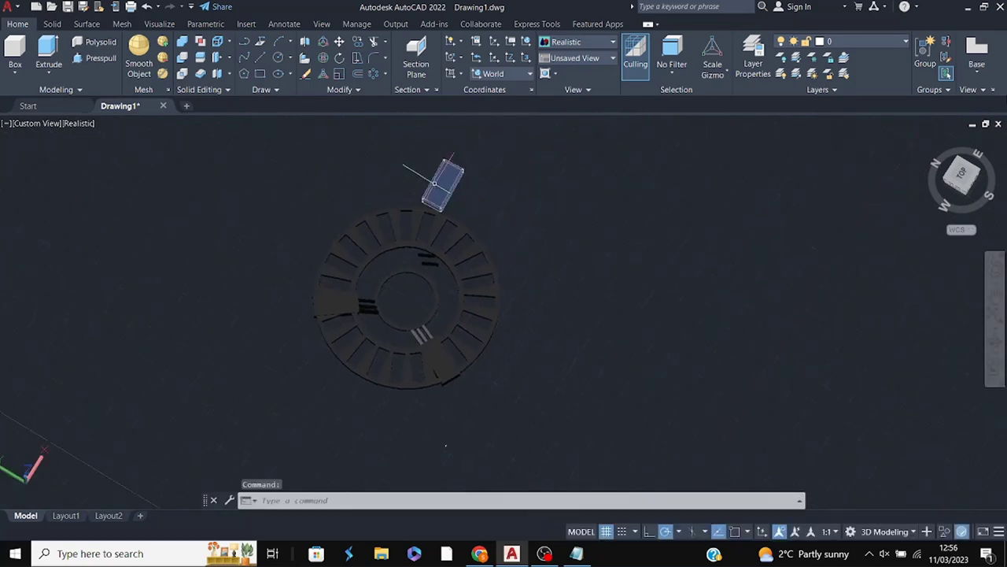
click(724, 72)
click(729, 96)
click(439, 177)
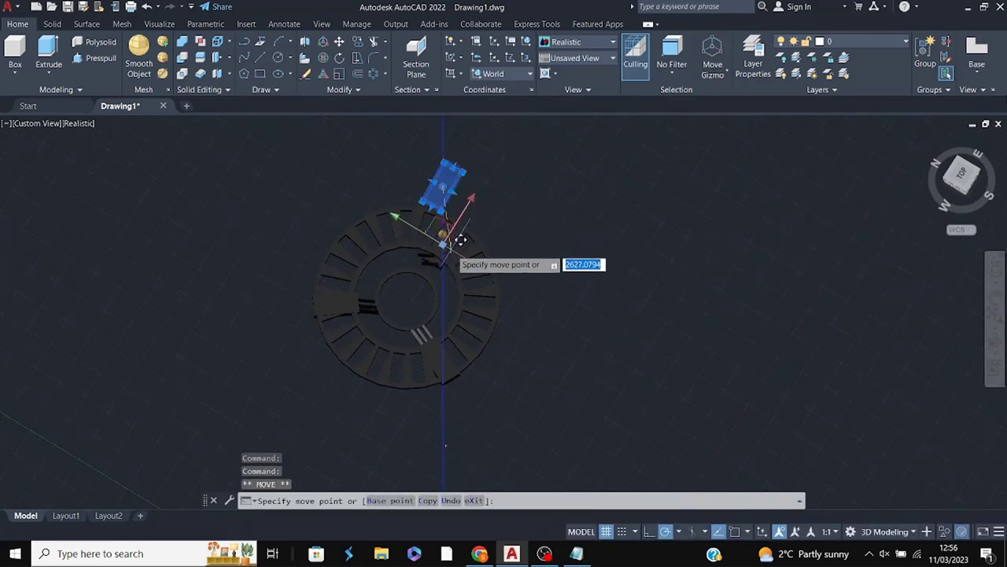
key(Escape)
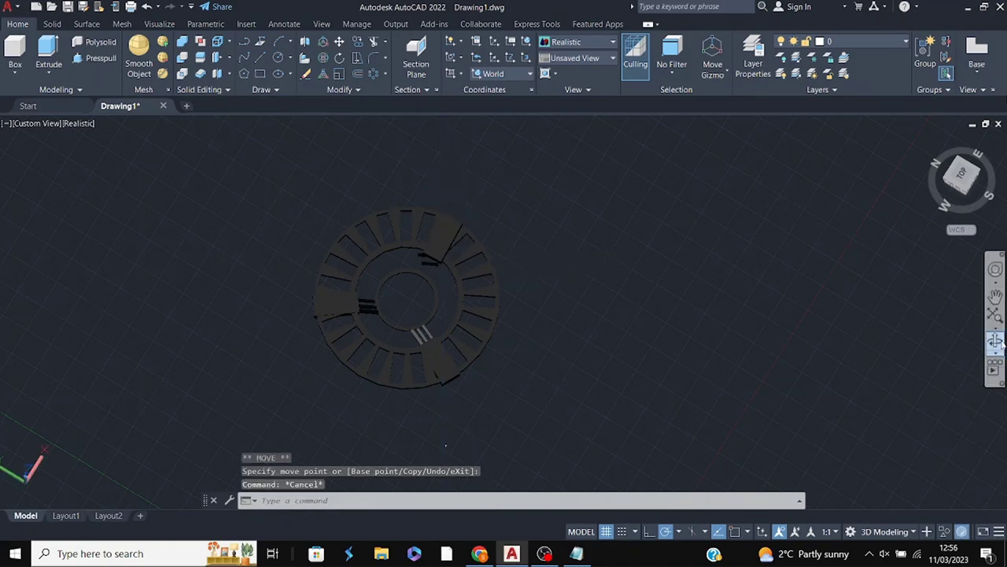
- Orbit to a side view, start moving the box and cancel, then orbit close on the rim
shift+middle_drag(463, 236, 467, 220)
scroll(483, 348, up, 5)
mouse_move(484, 349)
shift+middle_down()
mouse_move(551, 315)
mouse_move(441, 277)
shift+middle_up()
scroll(441, 277, down, 5)
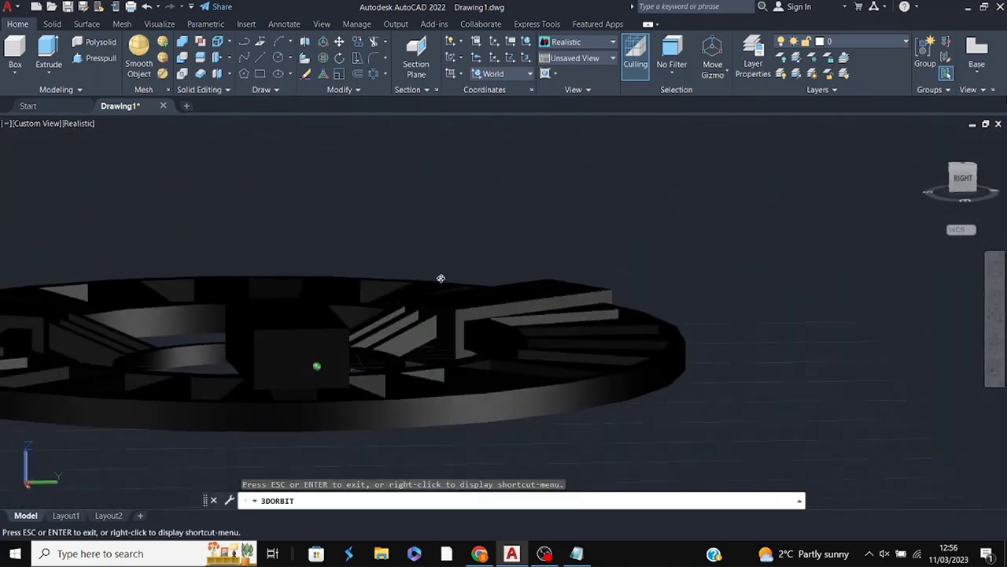
click(289, 330)
click(288, 346)
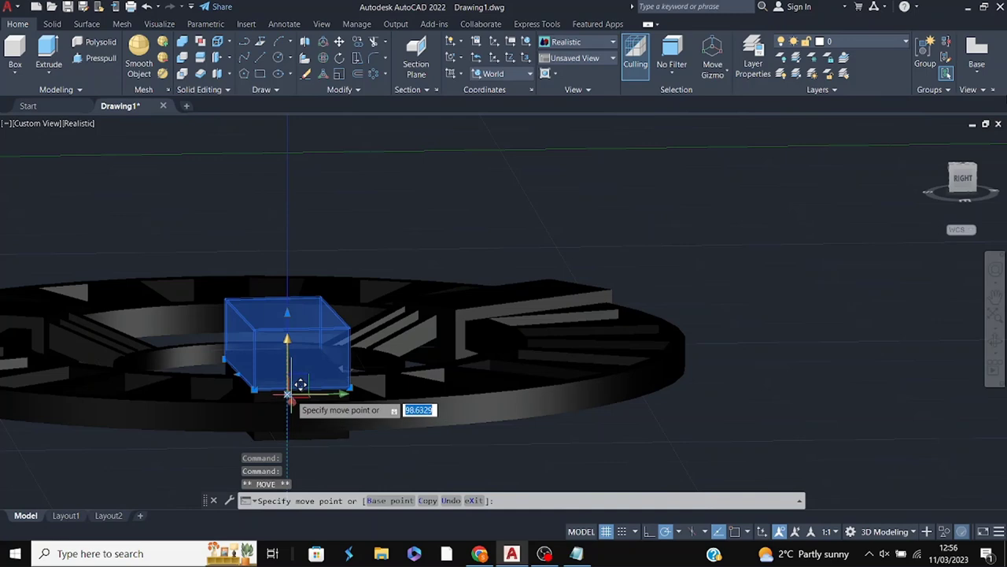
key(Escape)
shift+middle_drag(949, 342, 674, 371)
- Angle the slat beside the rim box using the Rotate gizmo
scroll(516, 369, up, 5)
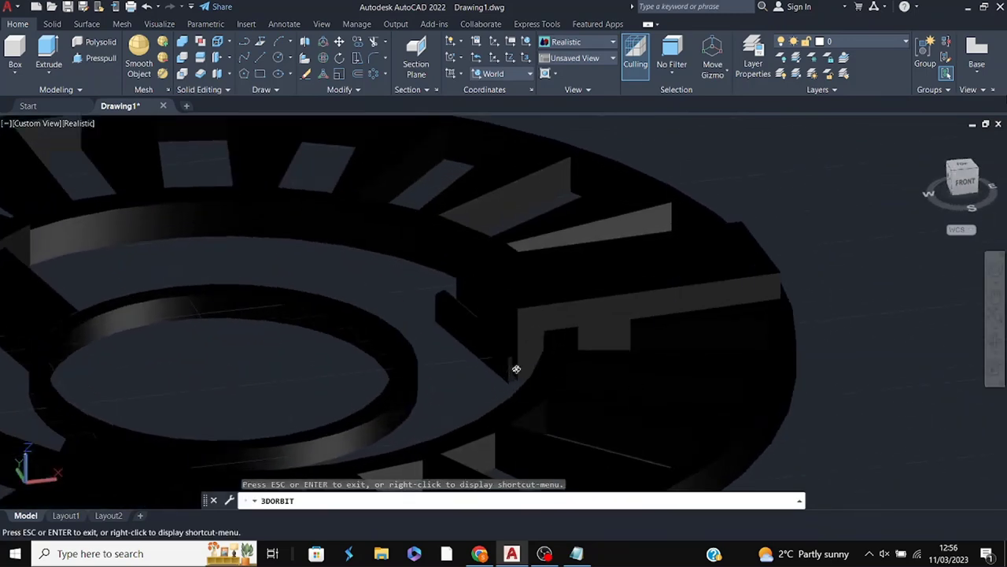
scroll(517, 368, up, 3)
click(471, 321)
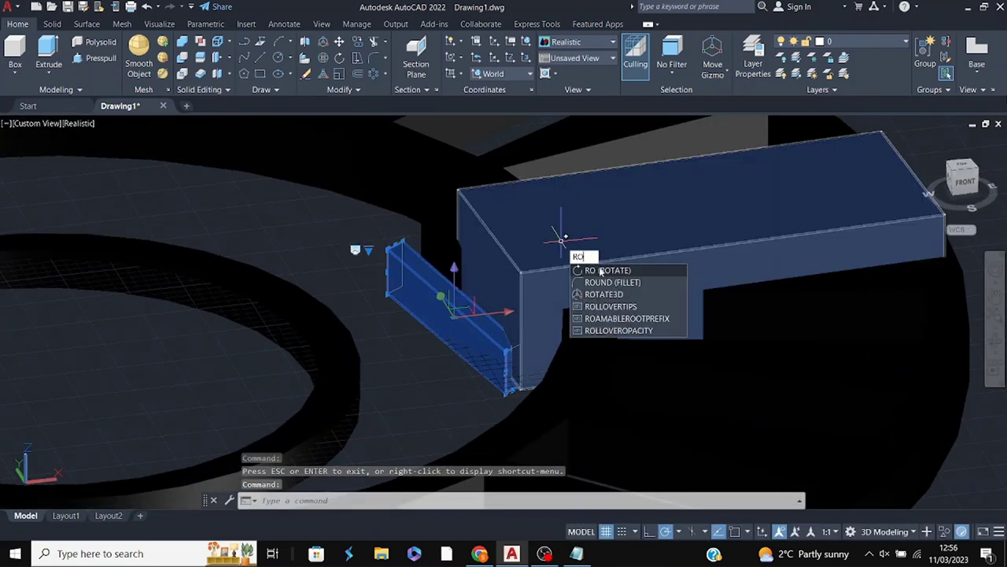
key(Escape)
click(715, 69)
click(732, 118)
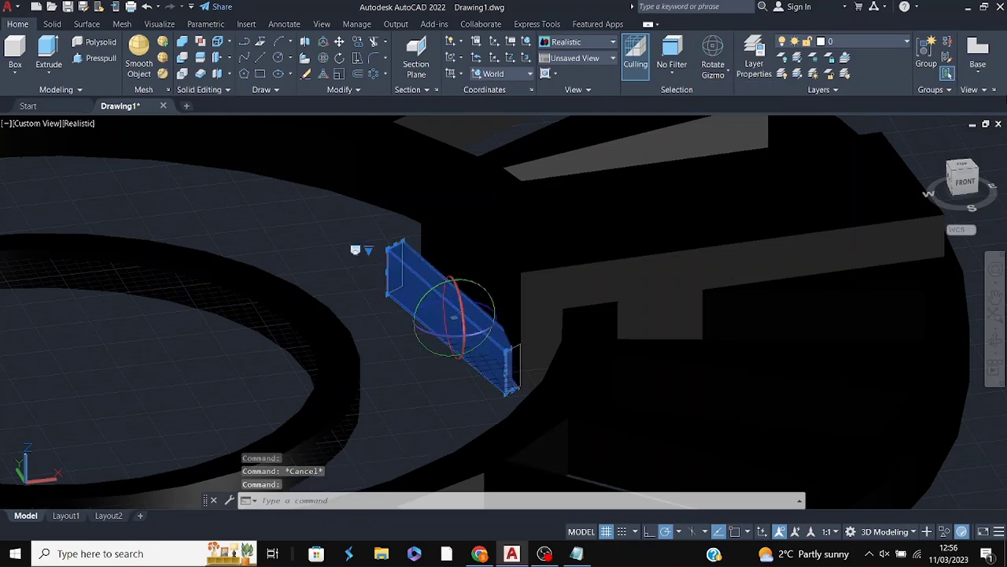
click(450, 346)
scroll(429, 321, up, 3)
scroll(438, 318, up, 2)
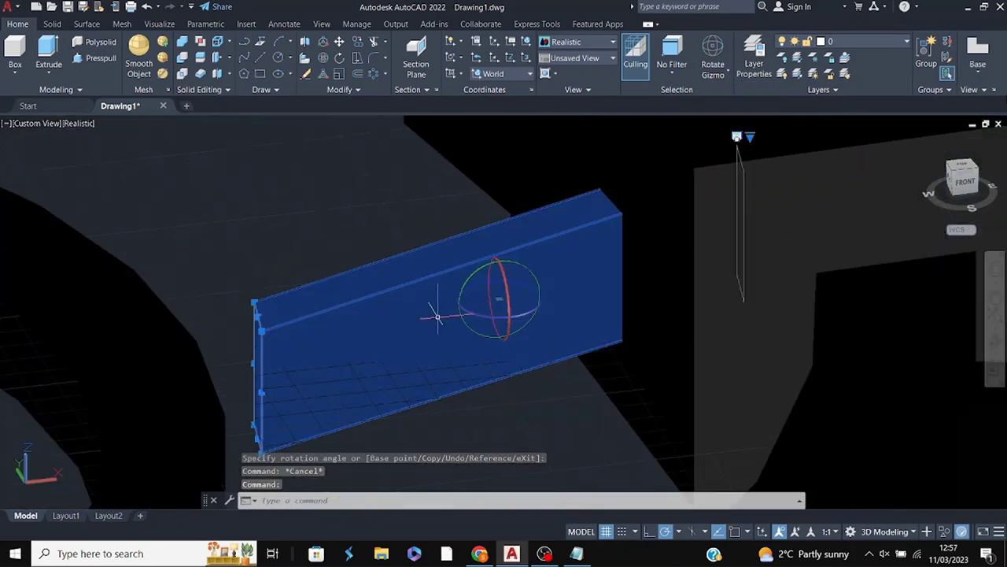
scroll(438, 317, down, 4)
- Move the slat to a new position with MOV and orbit to check it
text(mov)
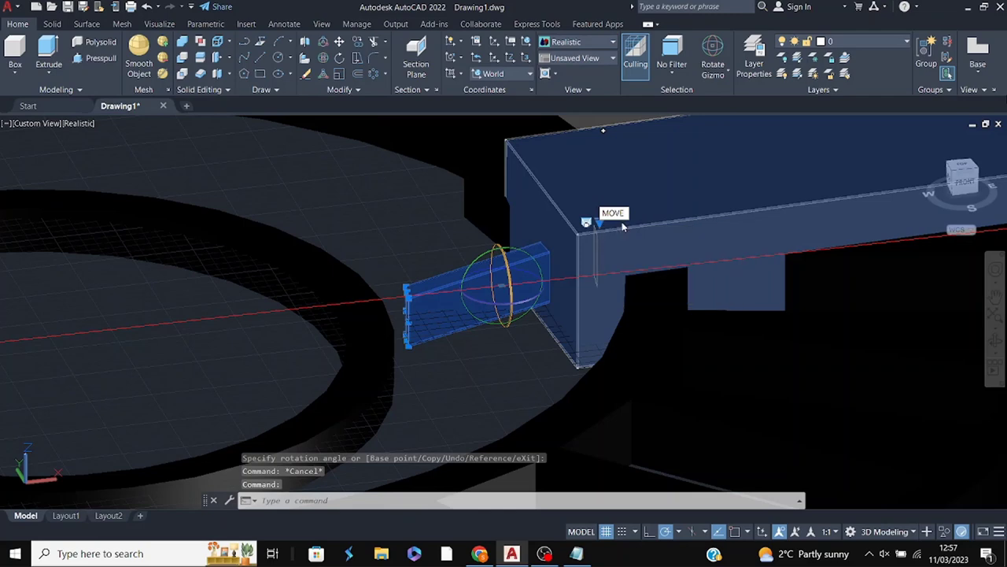
key(Return)
click(498, 280)
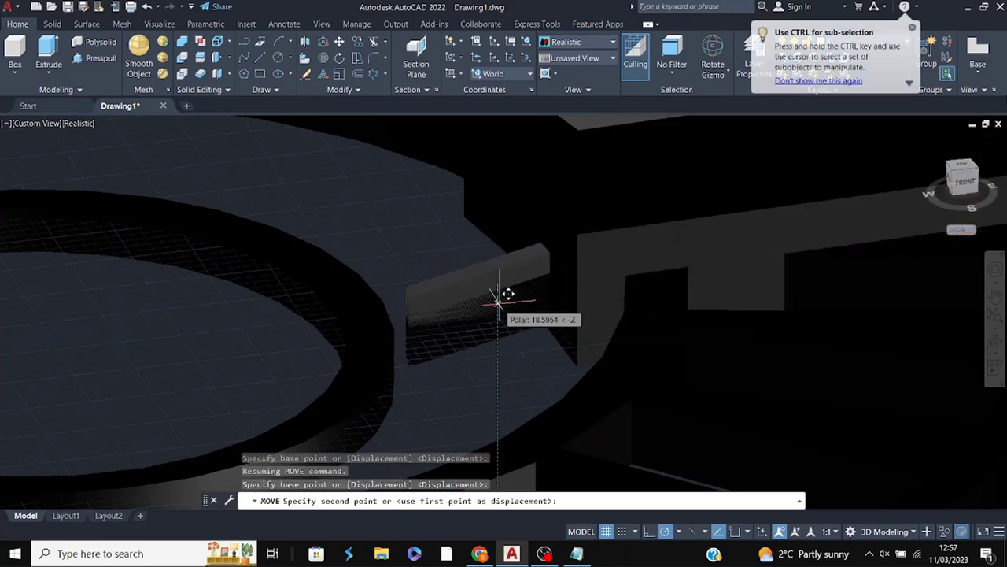
click(506, 284)
mouse_move(505, 283)
shift+middle_down()
mouse_move(842, 325)
mouse_move(882, 398)
shift+middle_up()
- Move the slat under the rim box and erase the extra dark slat
click(551, 290)
text(mov)
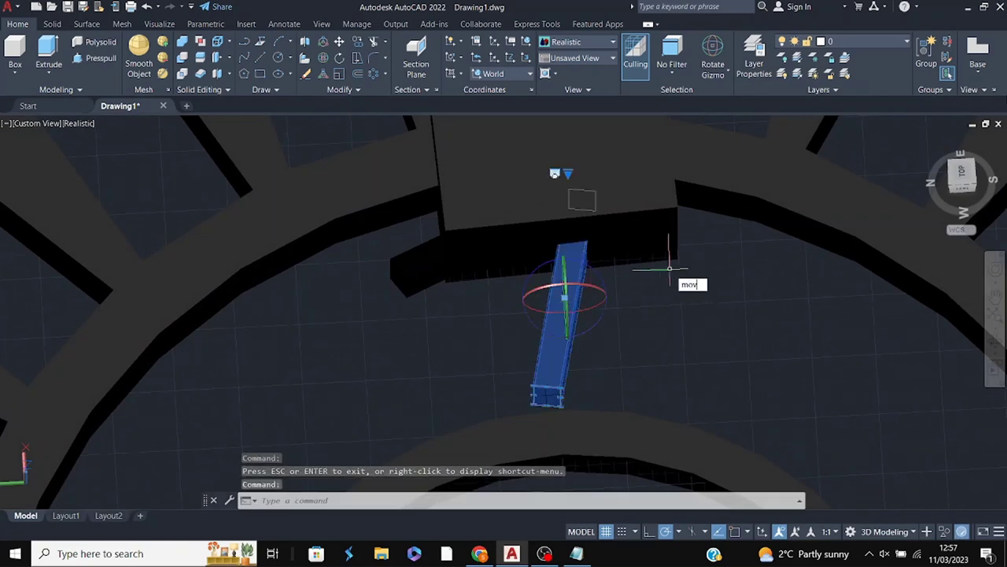
key(Return)
click(590, 327)
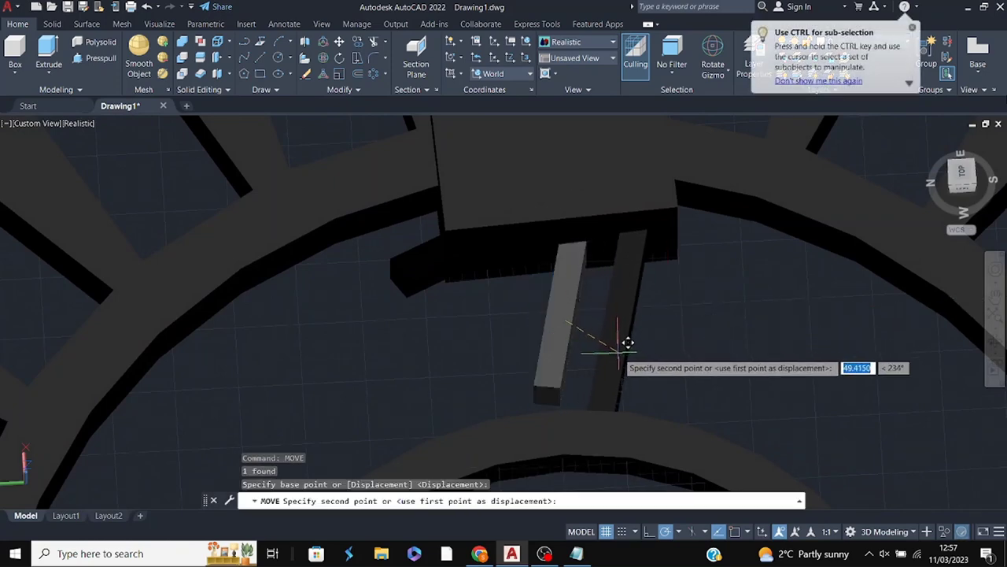
click(626, 347)
key(Delete)
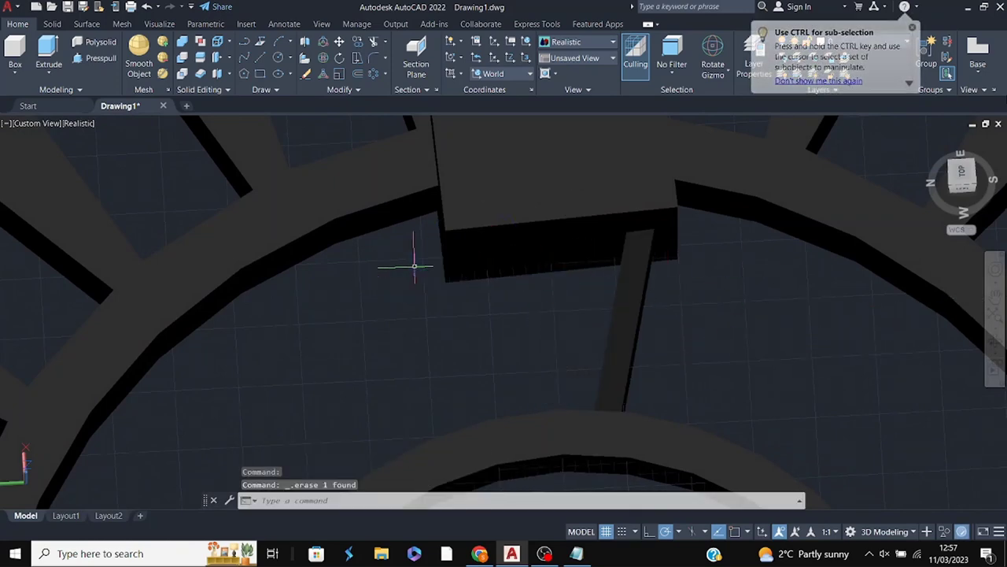
- Copy the slat to sit parallel beside it, then look down on the slats
click(634, 343)
key(Return)
click(634, 343)
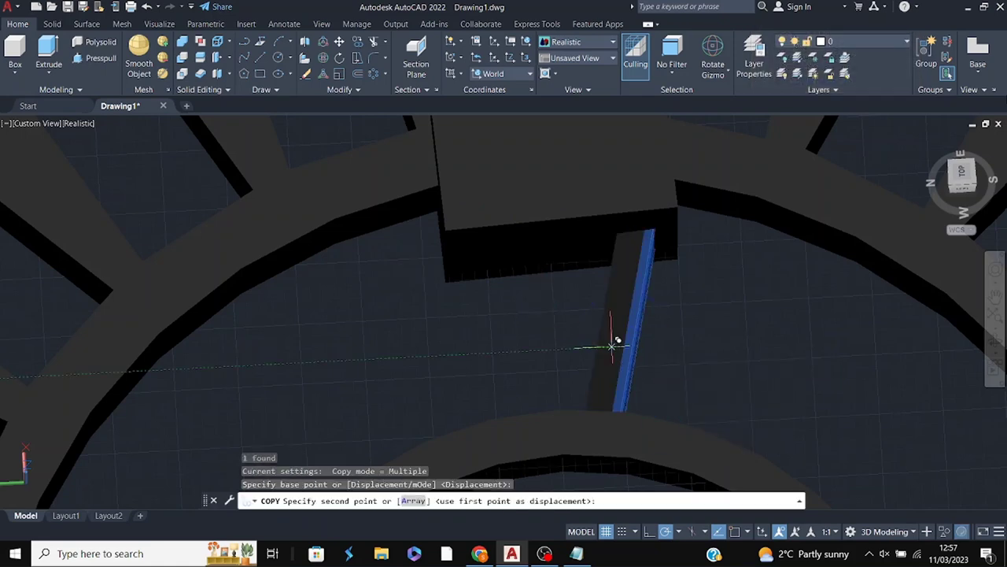
click(565, 344)
key(Escape)
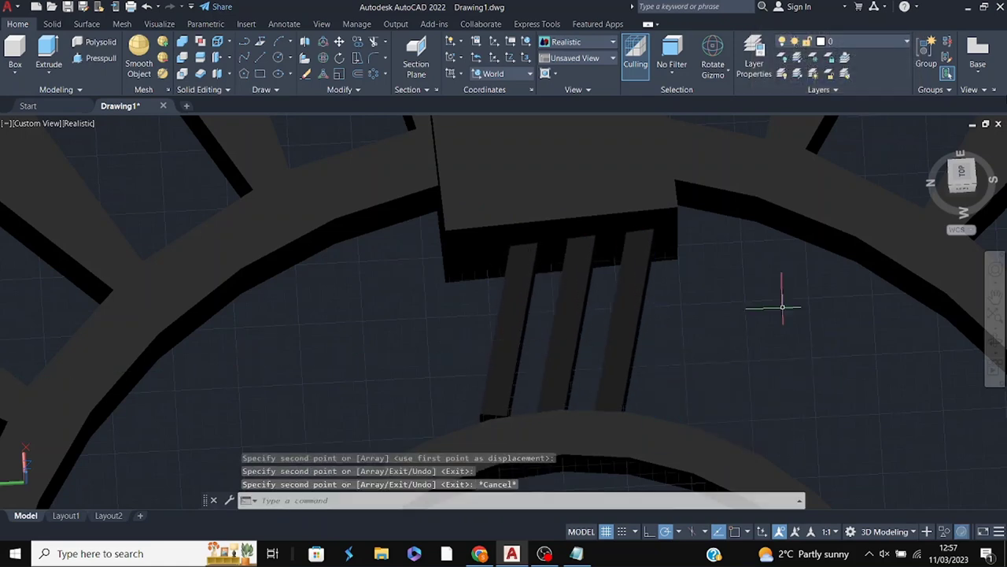
mouse_move(782, 286)
shift+middle_down()
mouse_move(492, 410)
mouse_move(645, 286)
shift+middle_up()
- Reselect the right-hand slat, start scaling it, and orbit the whole ring
click(624, 299)
click(717, 120)
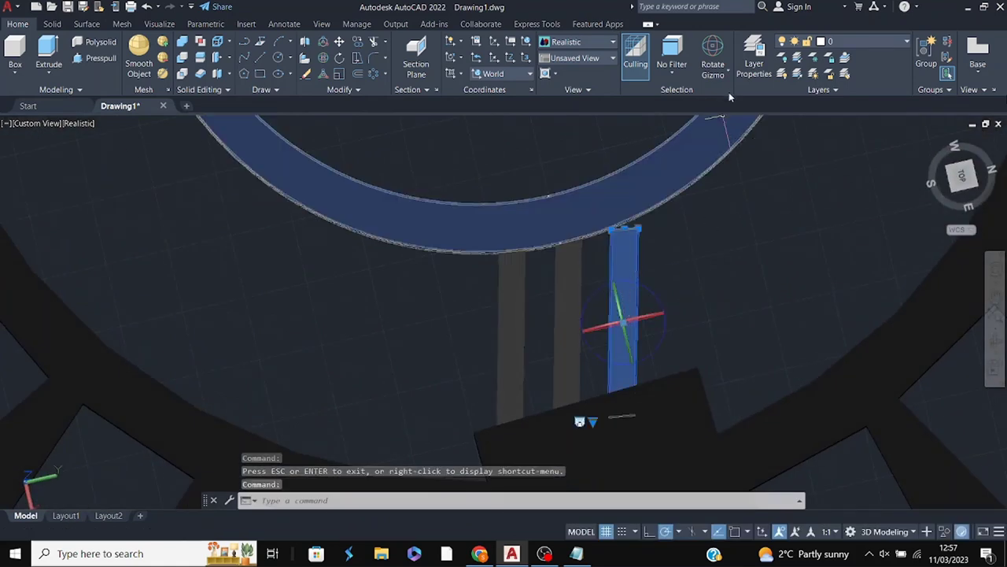
text(SC)
key(Escape)
click(726, 74)
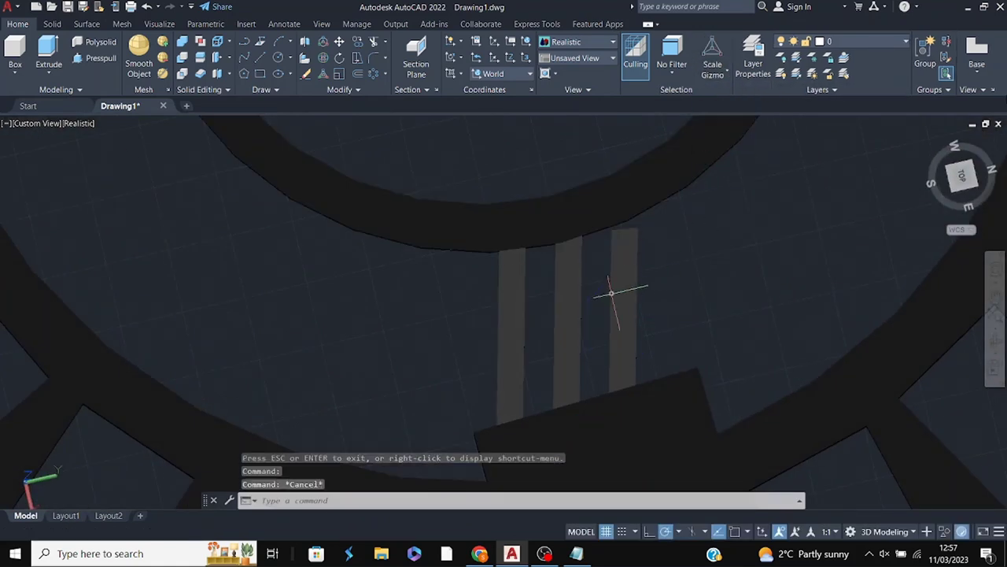
click(611, 292)
click(646, 313)
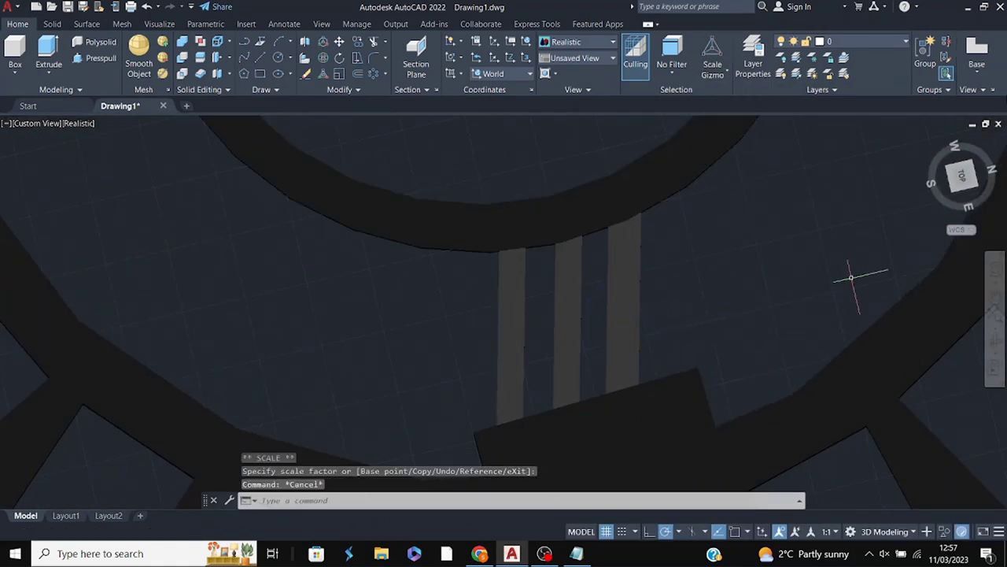
scroll(808, 283, down, 5)
mouse_move(893, 310)
shift+middle_down()
mouse_move(833, 260)
mouse_move(901, 255)
mouse_move(854, 292)
shift+middle_up()
scroll(855, 292, up, 3)
scroll(823, 277, up, 3)
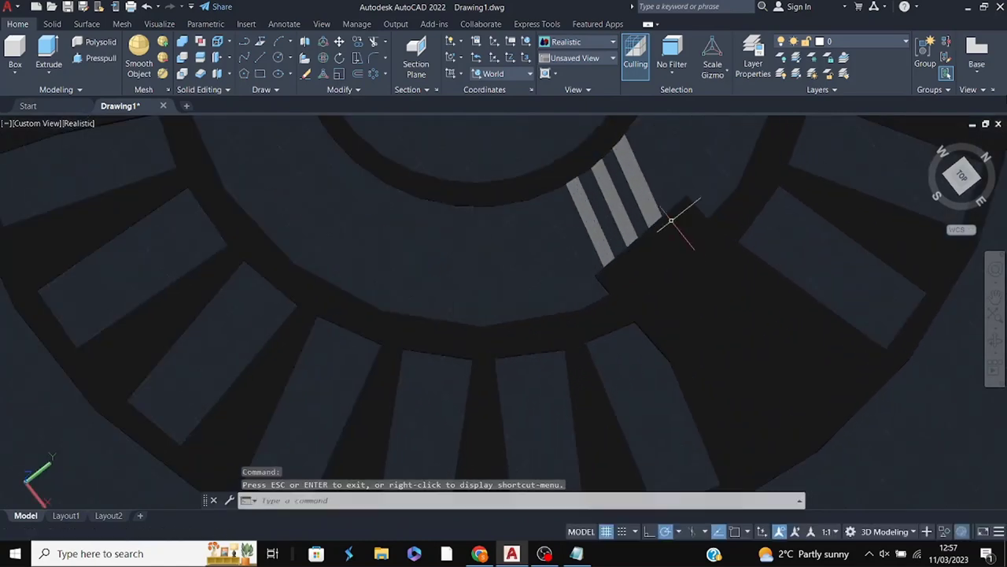
click(661, 217)
click(610, 236)
right_click(533, 245)
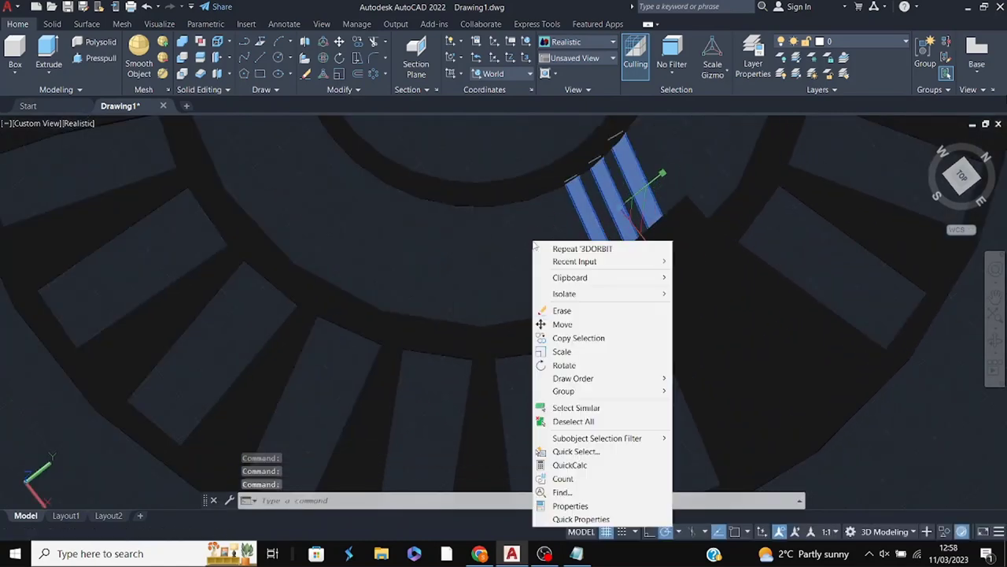
click(576, 505)
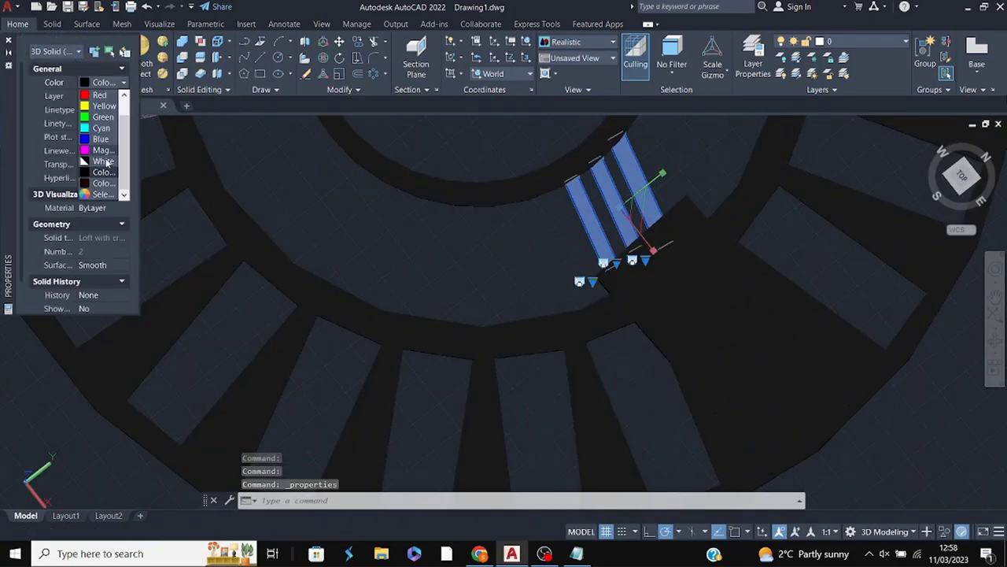
key(Escape)
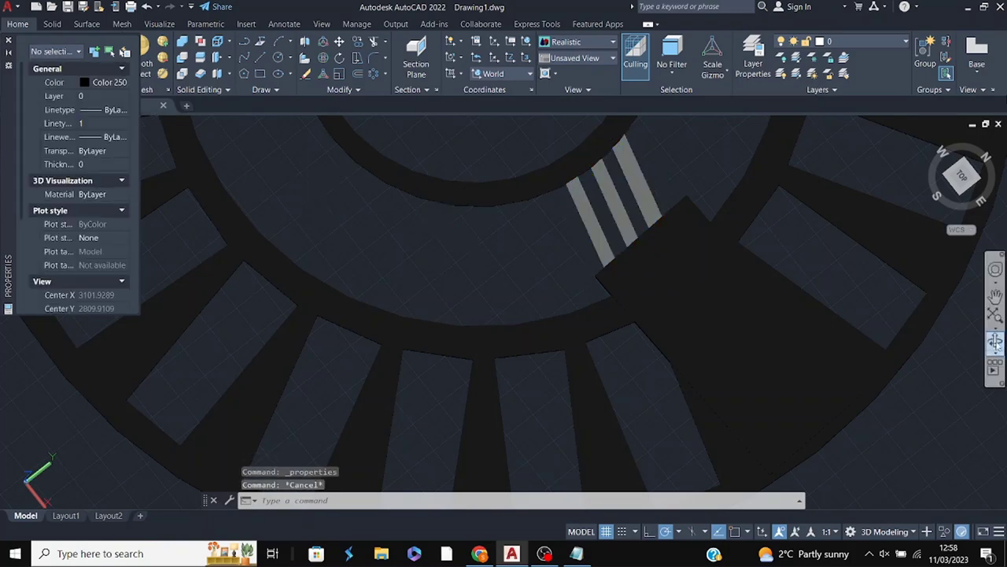
mouse_move(449, 209)
shift+middle_down()
mouse_move(676, 275)
mouse_move(548, 198)
mouse_move(950, 236)
shift+middle_up()
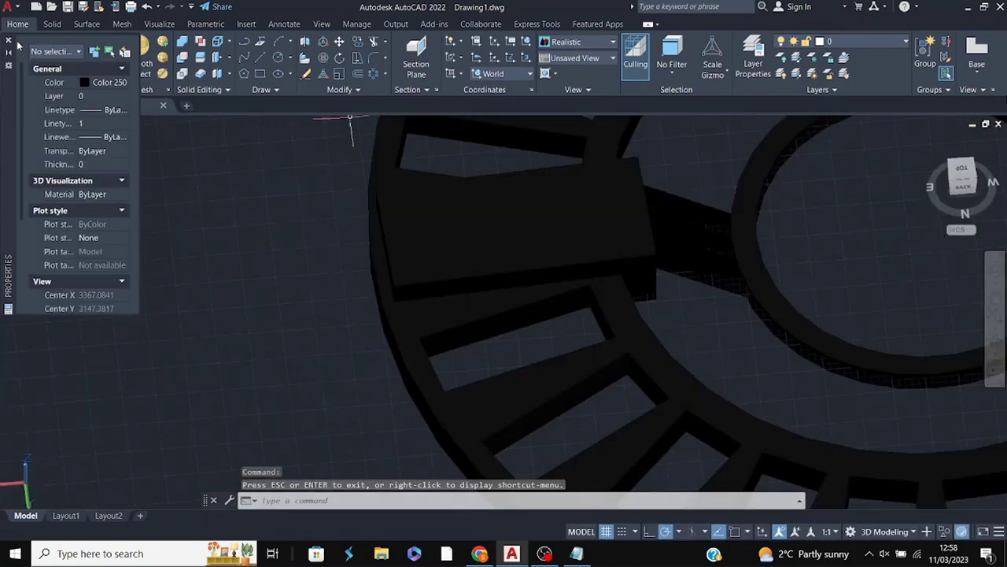
shift+middle_drag(551, 236, 897, 251)
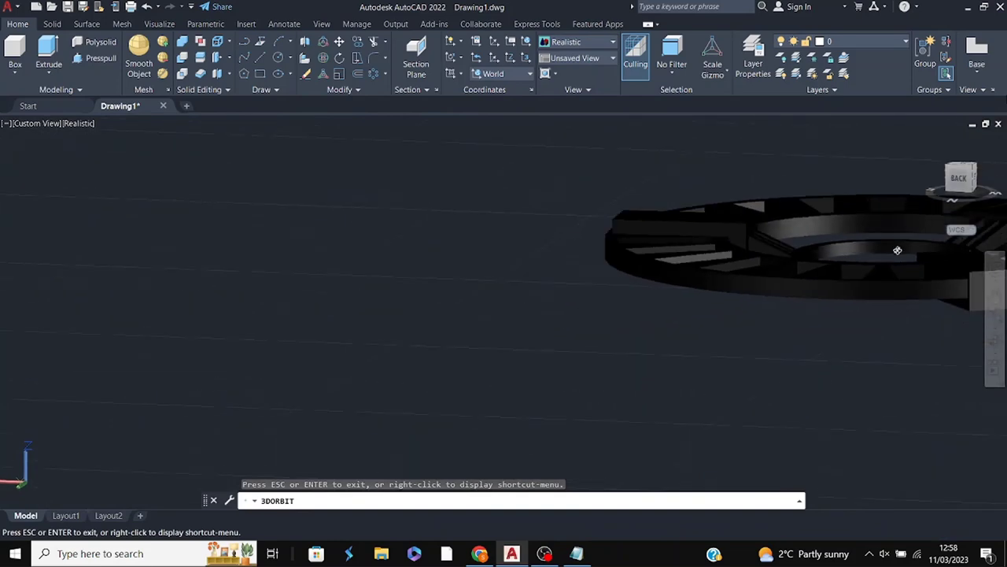
- Orbit higher, zoom out, and pan the slotted ring disc to the centre of the view
mouse_move(995, 297)
middle_down()
mouse_move(755, 299)
mouse_move(769, 297)
mouse_move(760, 232)
mouse_move(761, 317)
mouse_move(846, 445)
mouse_move(845, 374)
middle_up()
scroll(850, 347, down, 5)
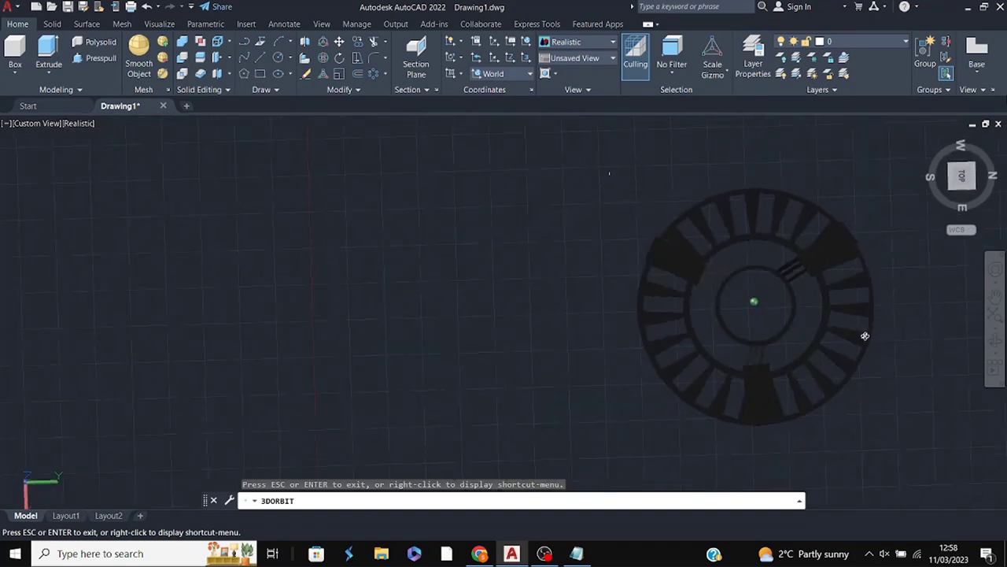
middle_drag(929, 296, 664, 300)
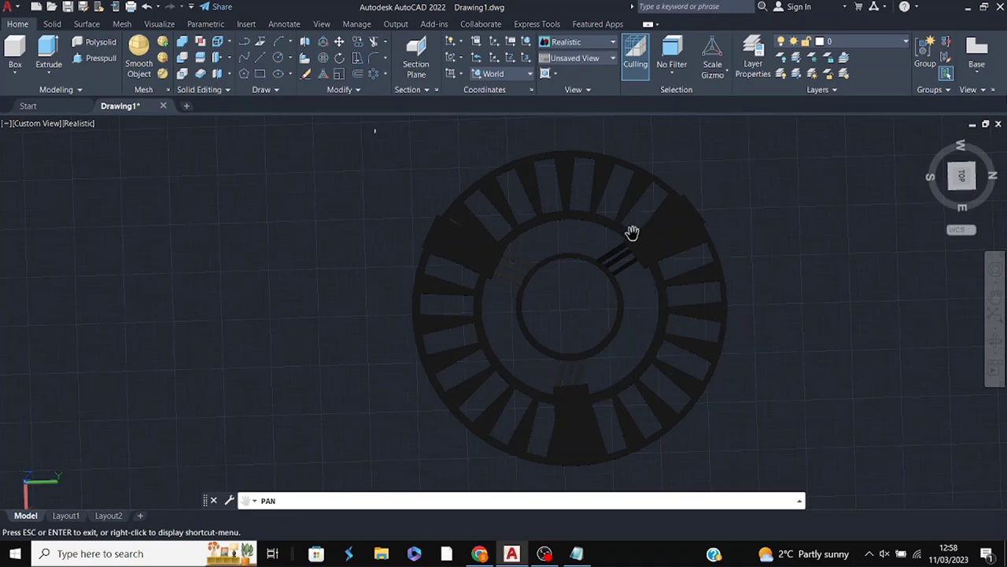
- Pan and zoom the view to frame the slotted ring model
key(Escape)
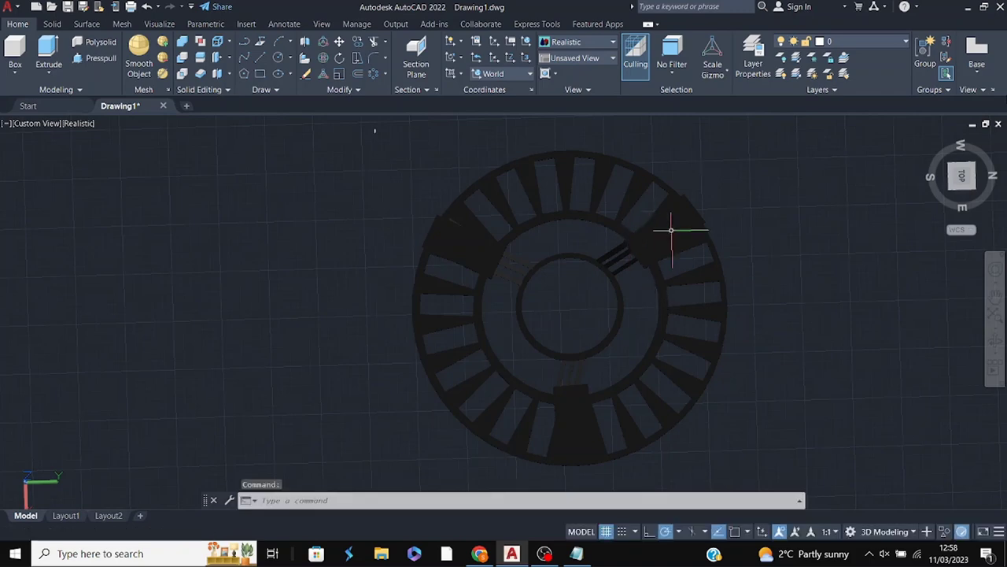
scroll(868, 298, down, 2)
click(995, 295)
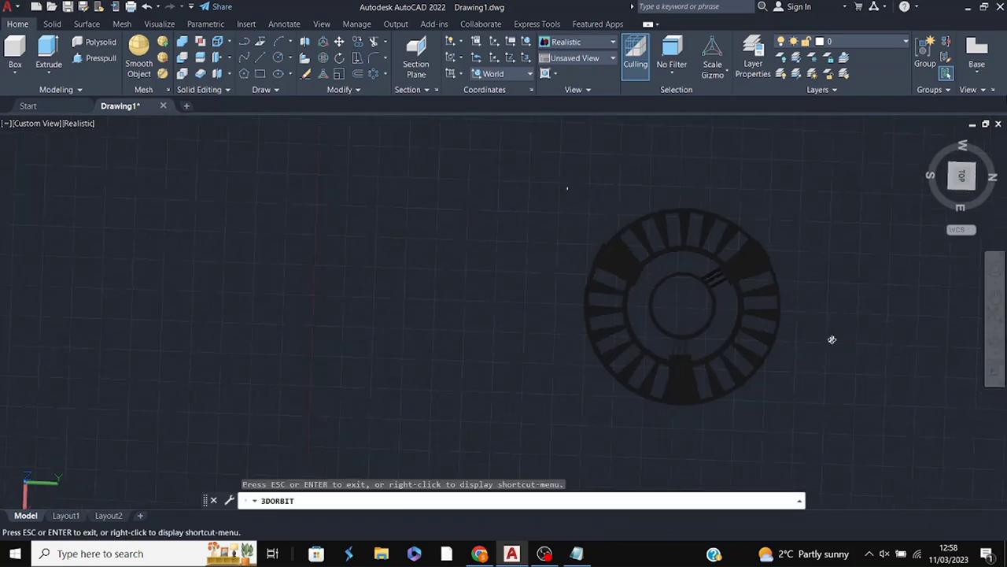
scroll(742, 349, up, 2)
key(Escape)
click(996, 295)
drag(836, 307, 824, 315)
key(Escape)
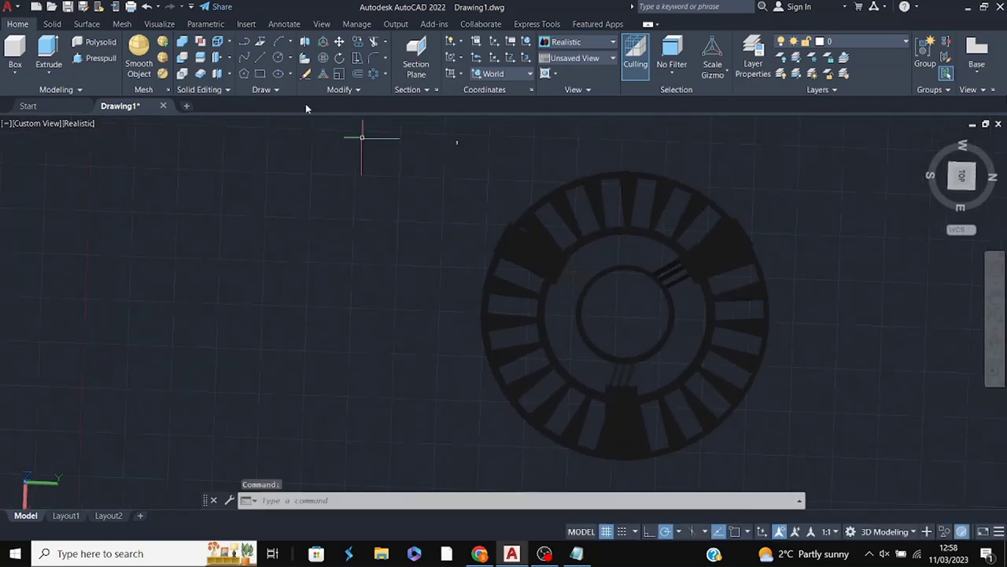
- Draw two circles from the ring centre with radii of about 849.6 and 1179
click(280, 59)
click(626, 315)
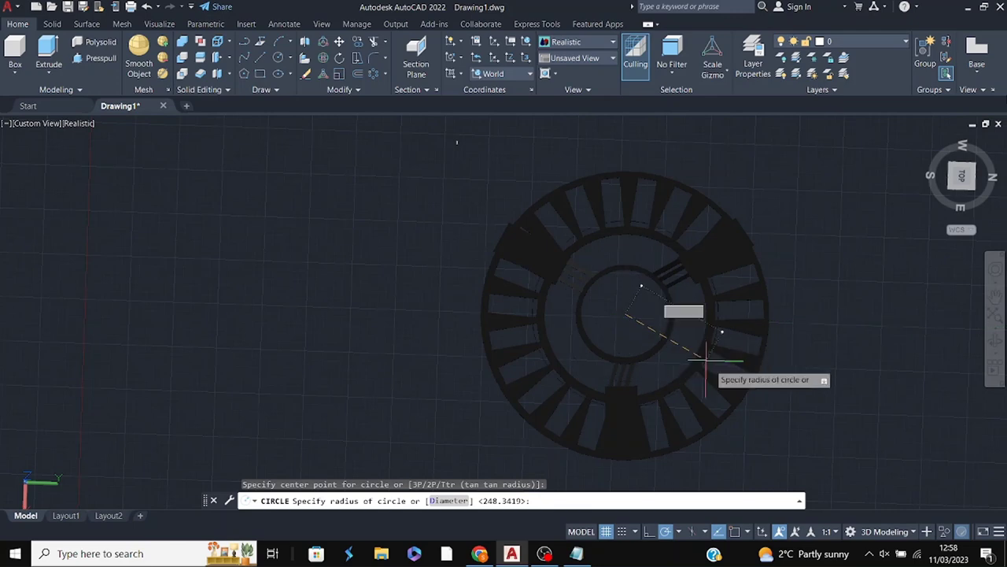
click(750, 397)
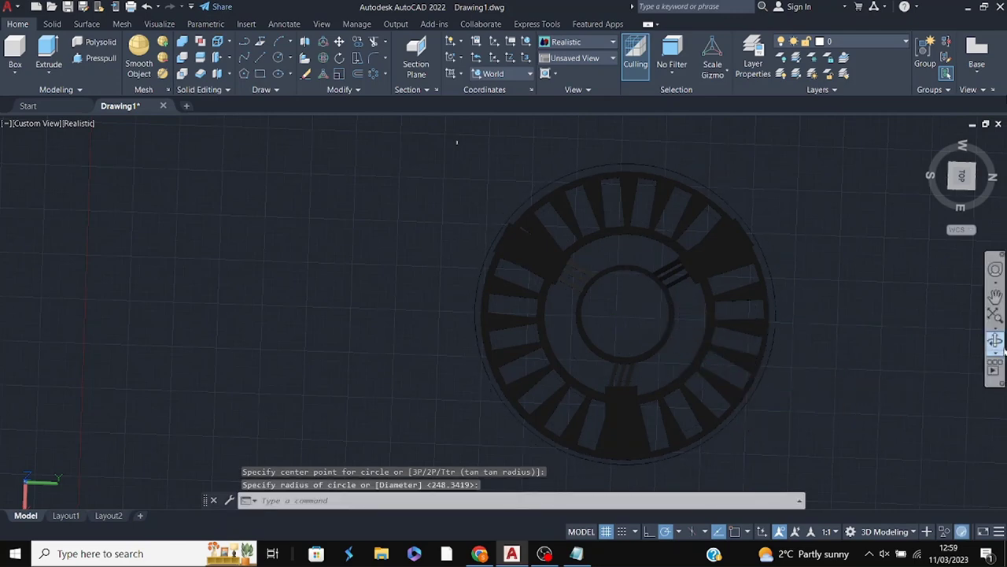
key(Return)
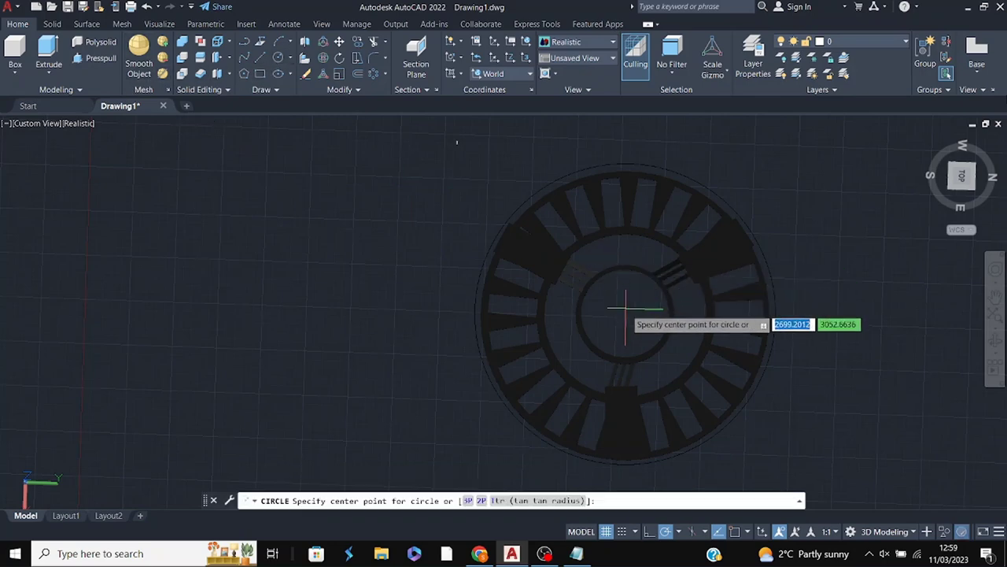
click(625, 314)
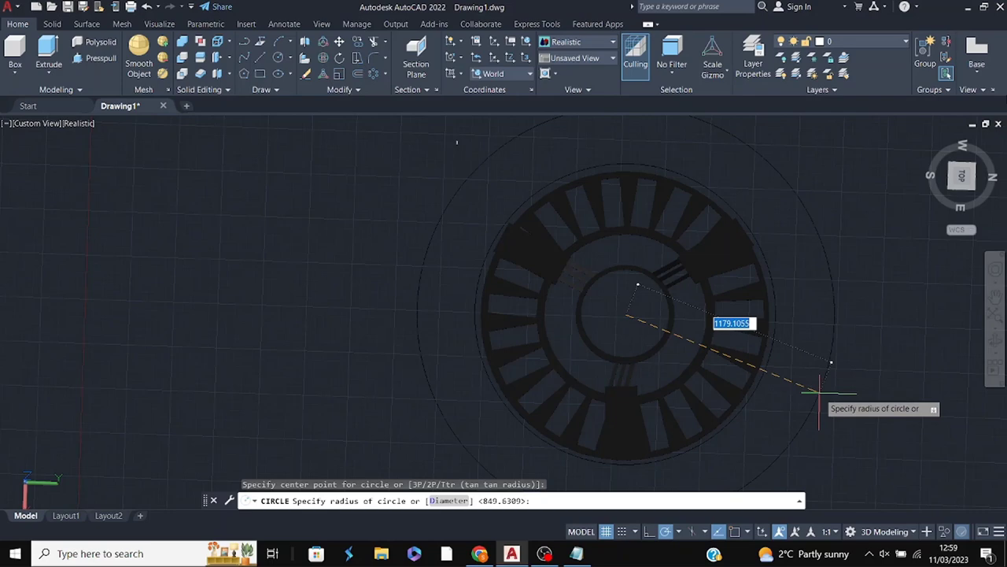
click(823, 391)
shift+middle_drag(902, 353, 854, 325)
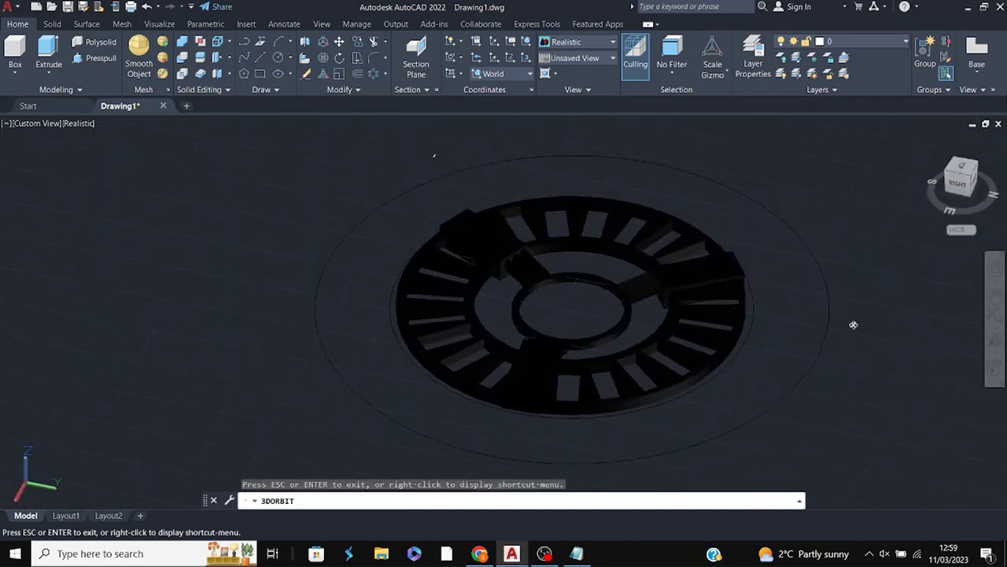
- Switch the viewport visual style to 2D Wireframe
click(828, 275)
text(ext)
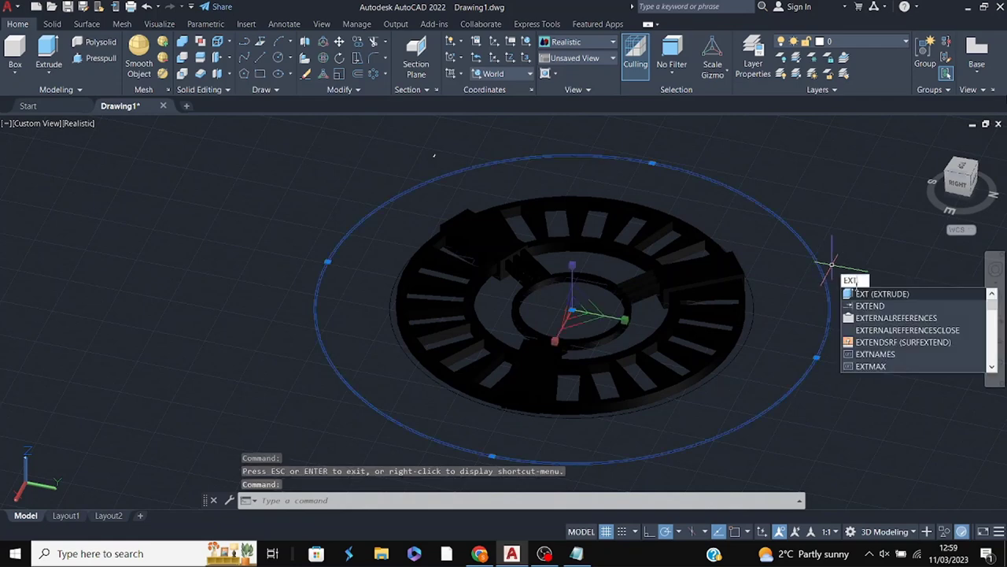
key(Return)
key(Escape)
click(84, 126)
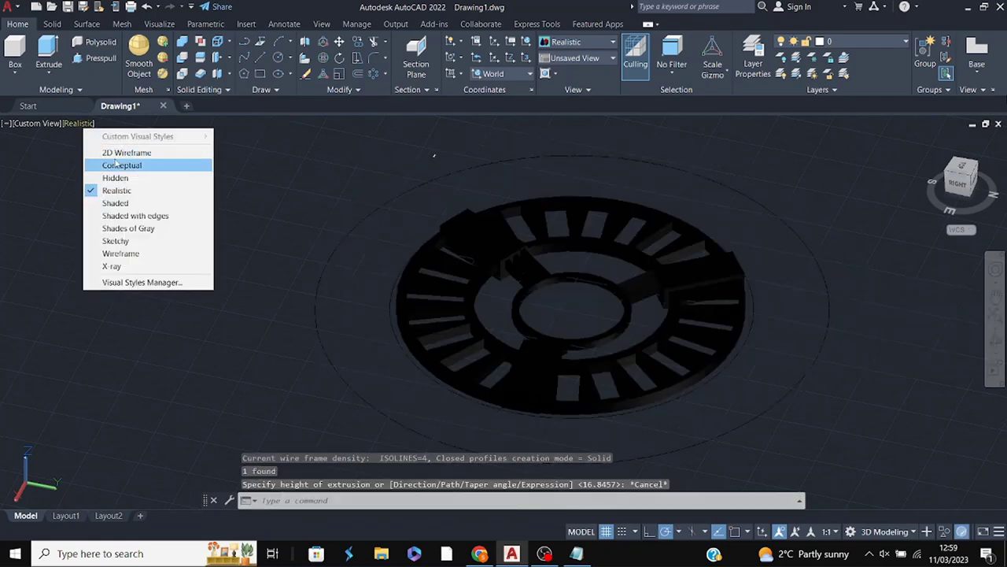
click(110, 150)
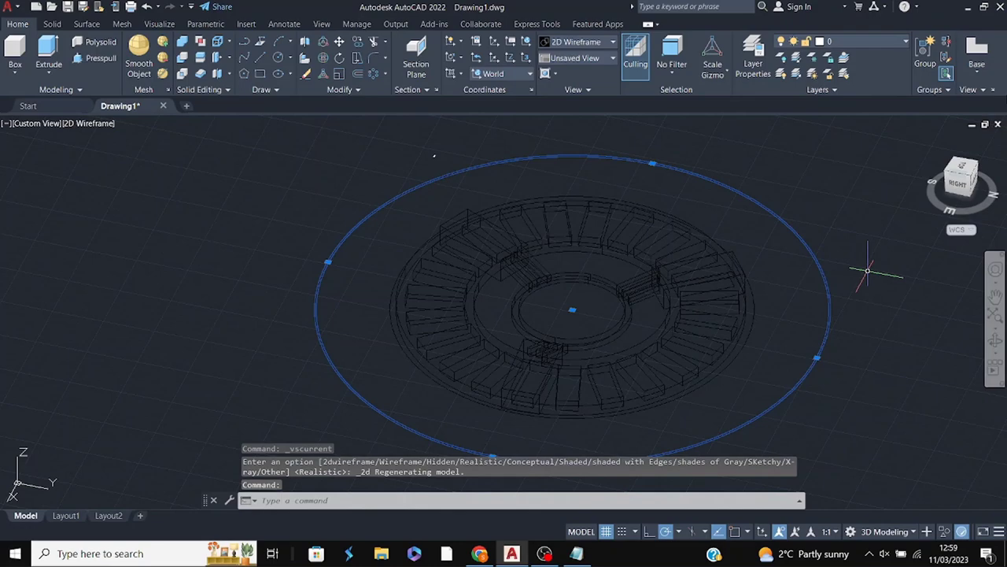
- Extrude the large outer circle and the smaller inner circle into cylinders
text(ext)
key(Return)
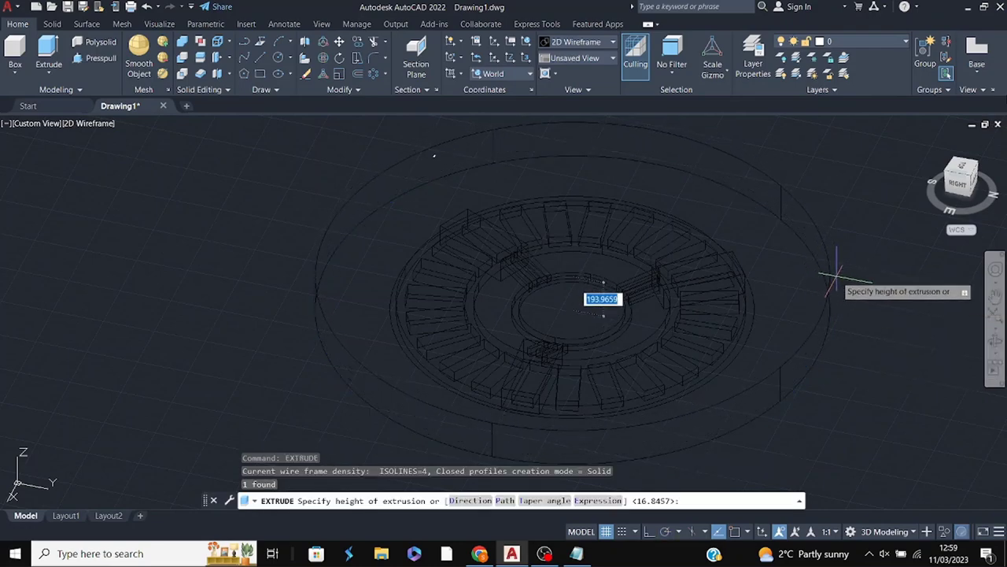
key(Escape)
click(744, 268)
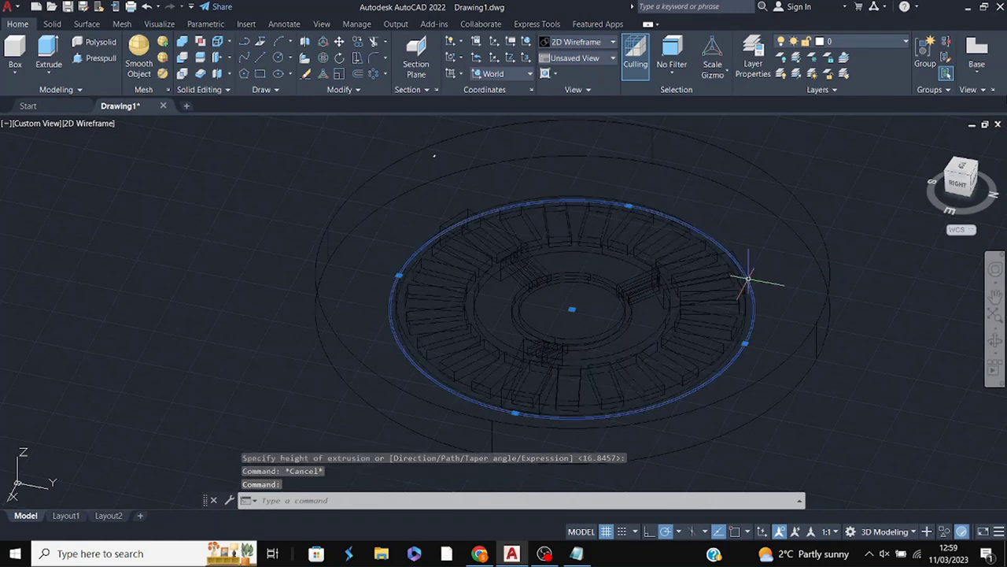
text(EXT)
key(Return)
key(Escape)
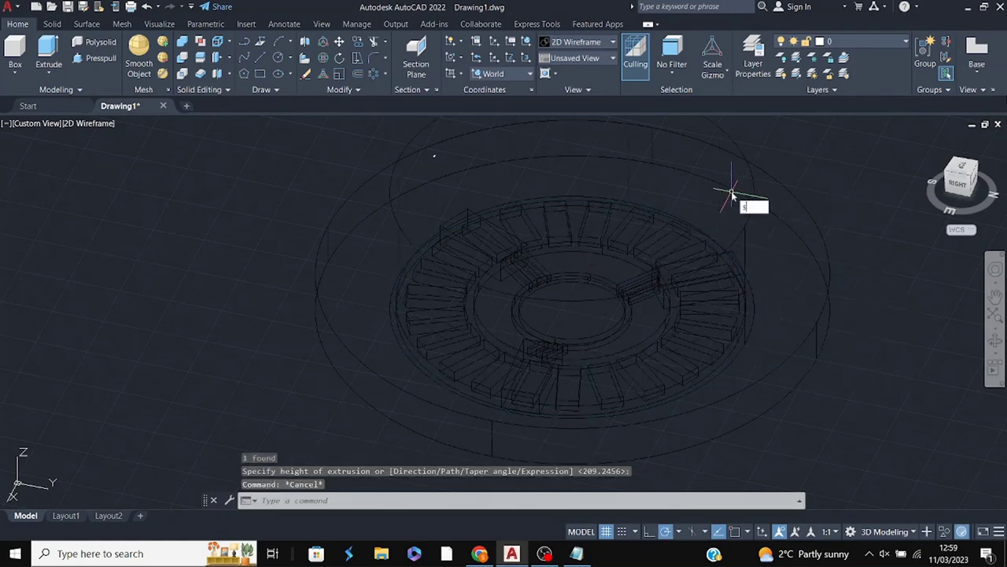
- Subtract the tall inner cylinder from the outer one to leave a hollow rim
text(sub)
key(Return)
click(806, 222)
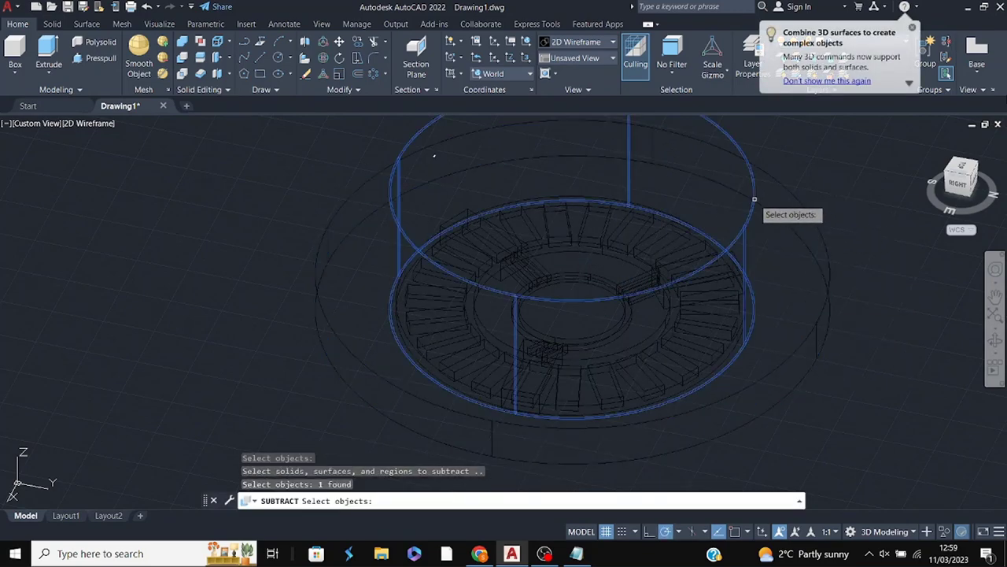
key(Return)
mouse_move(433, 155)
shift+middle_down()
mouse_move(843, 310)
mouse_move(873, 409)
mouse_move(856, 304)
shift+middle_up()
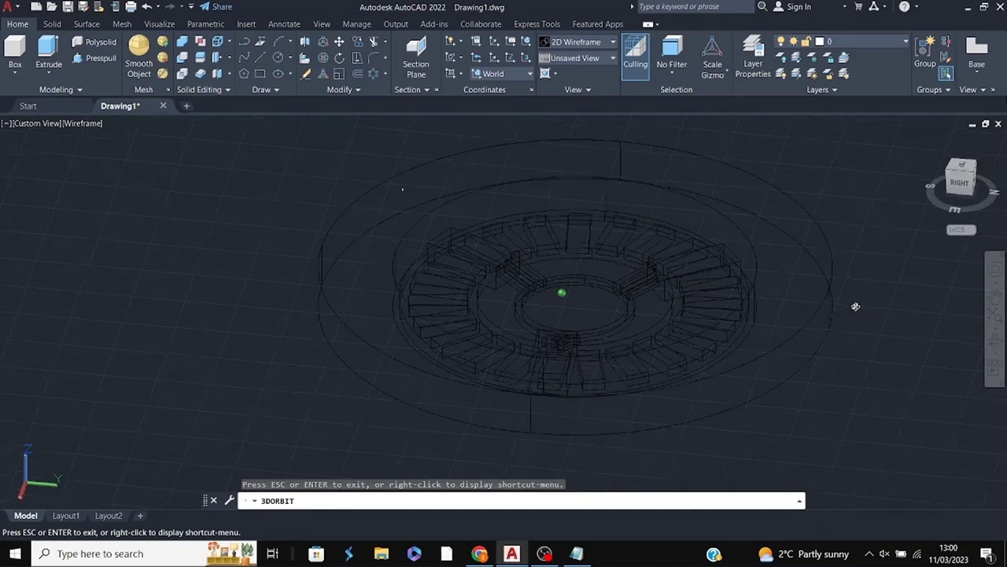
- From a top view, draw a box solid whose base spans the outer rim at the right
click(15, 54)
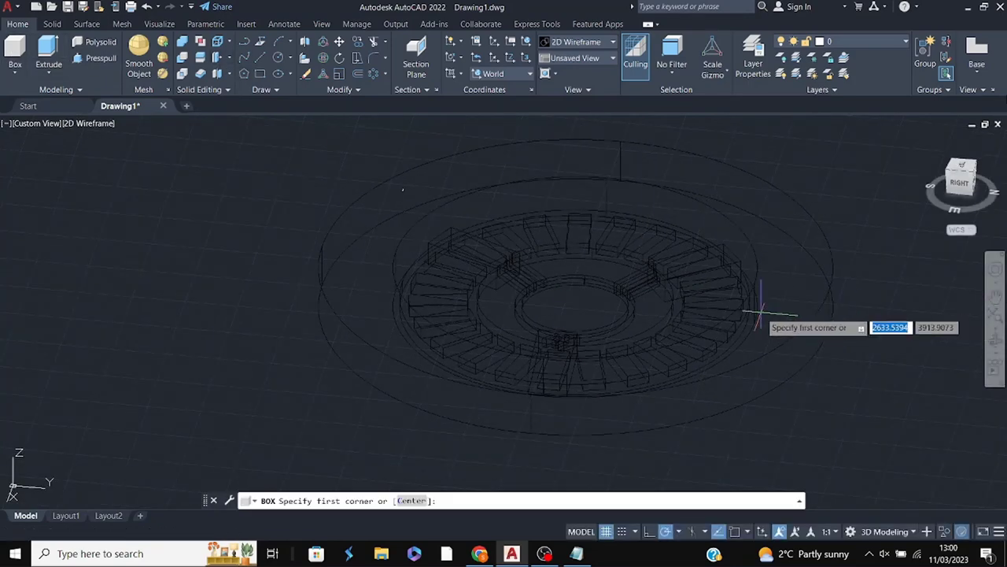
key(Escape)
shift+middle_drag(893, 286, 900, 418)
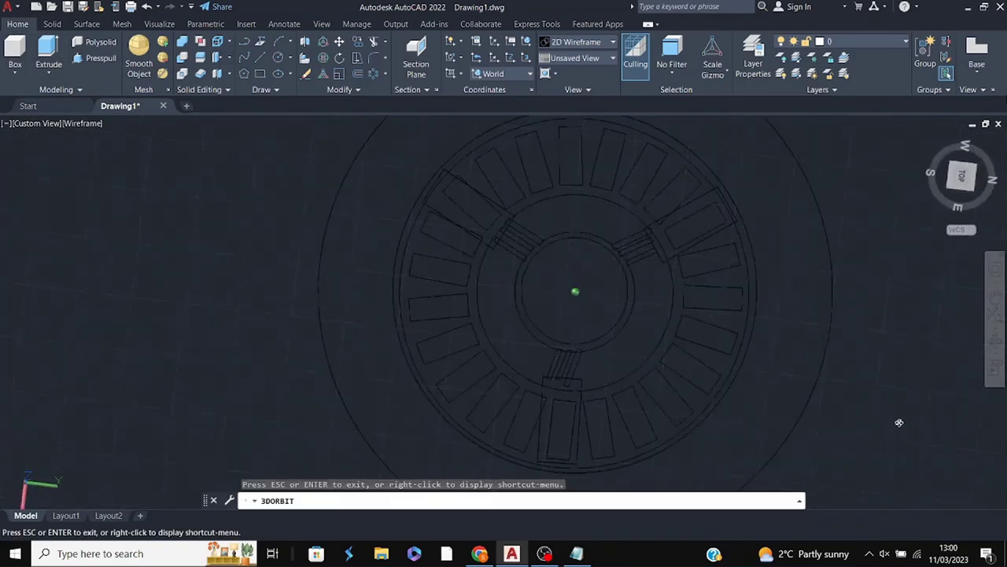
click(22, 52)
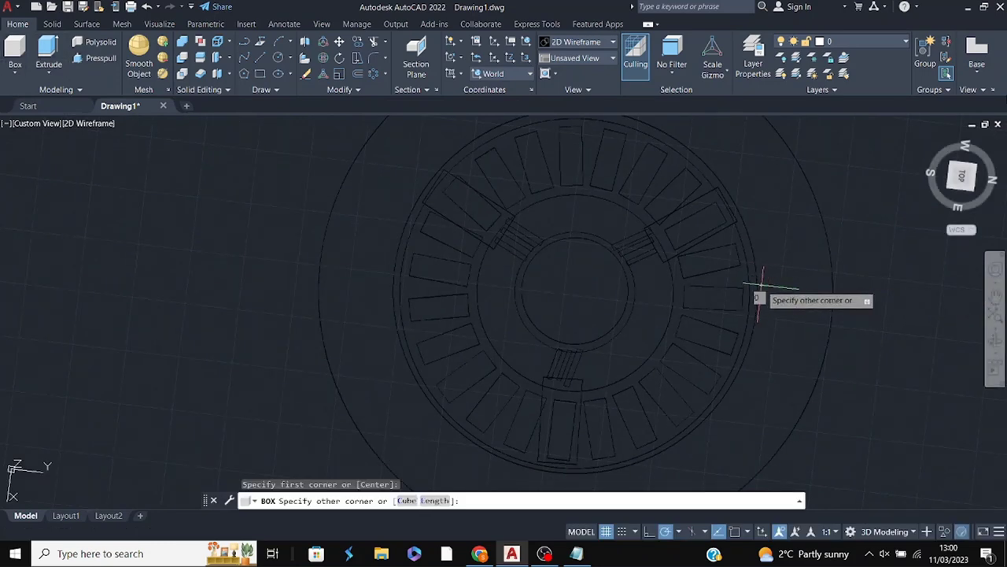
click(824, 367)
click(819, 366)
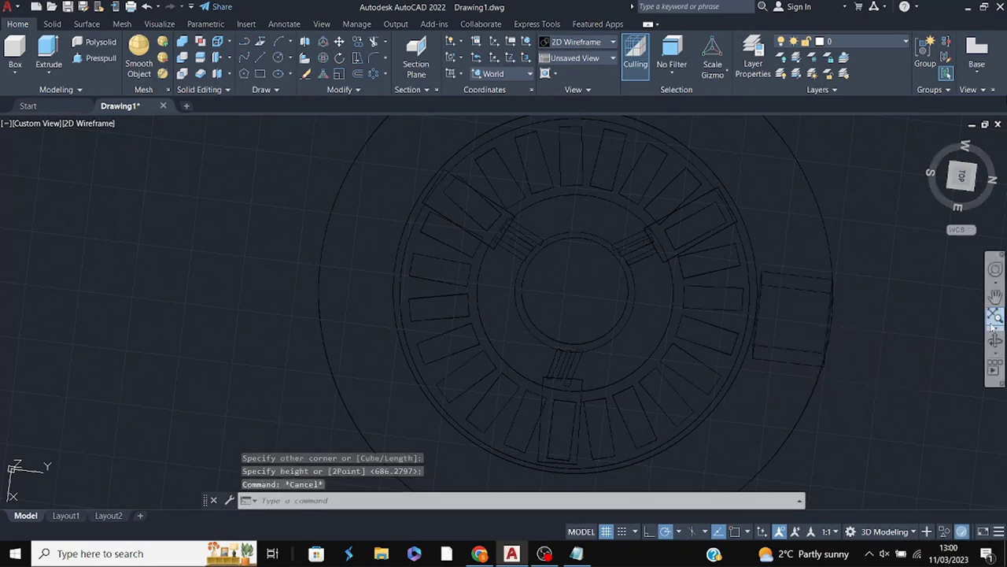
- Orbit around the model to inspect the new box, returning to a near-top view
shift+middle_drag(909, 288, 801, 179)
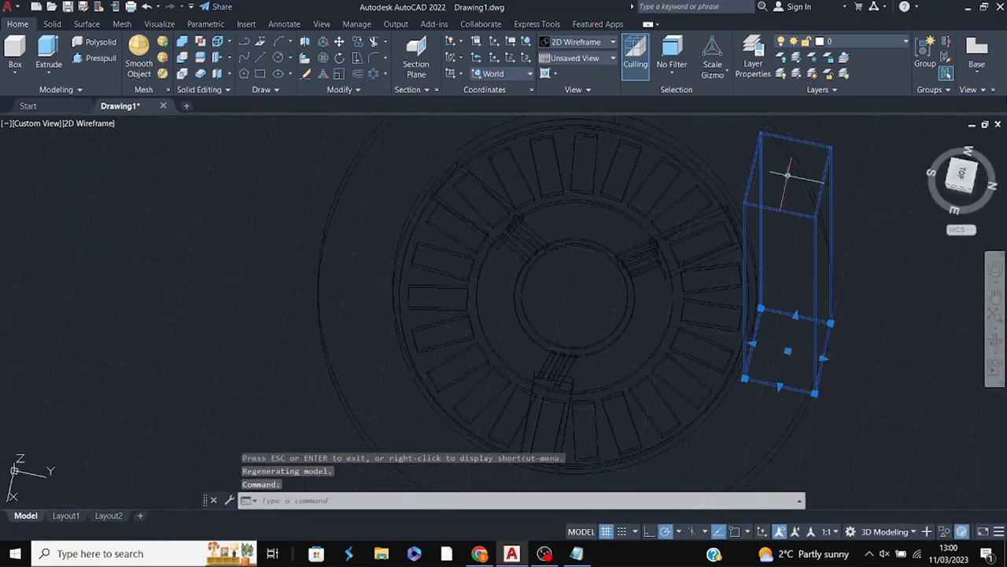
click(788, 350)
key(Escape)
mouse_move(788, 347)
shift+middle_down()
mouse_move(871, 300)
mouse_move(771, 299)
shift+middle_up()
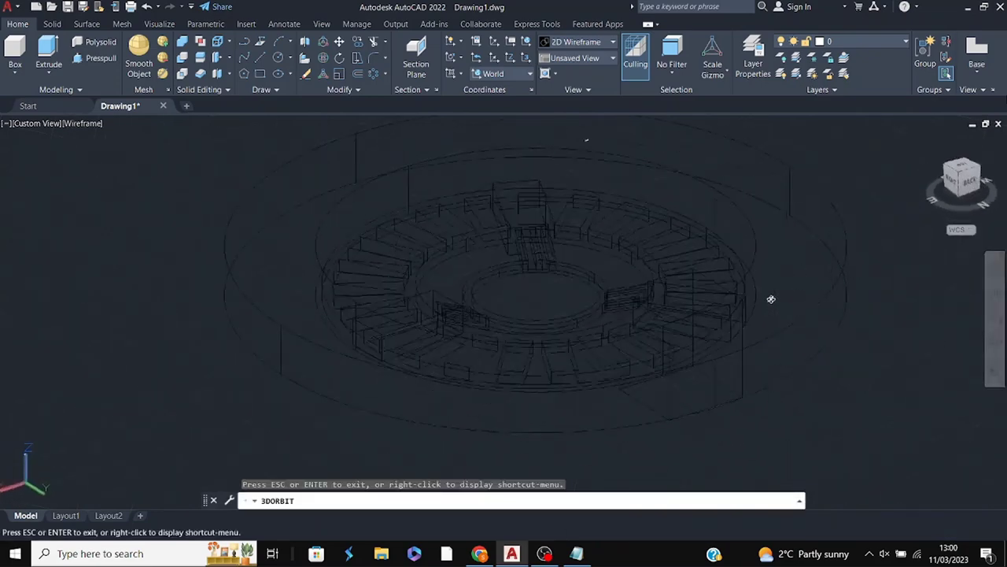
click(669, 292)
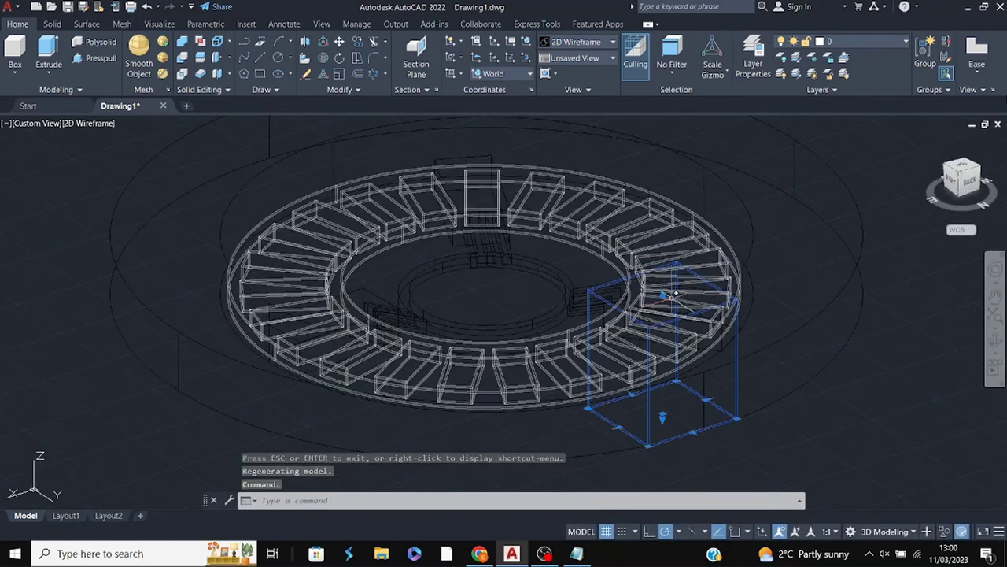
click(665, 296)
key(Escape)
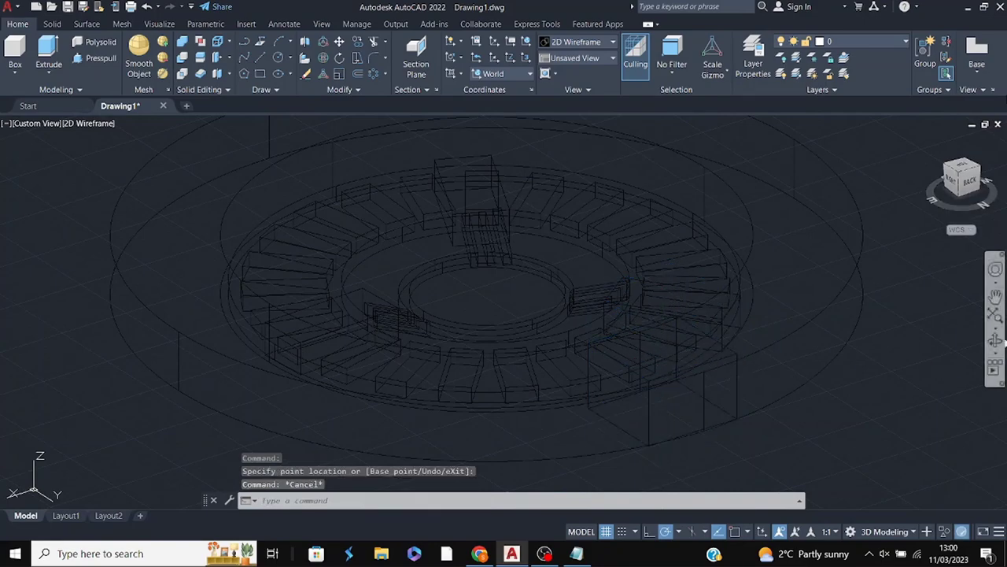
mouse_move(660, 356)
shift+middle_down()
mouse_move(837, 386)
mouse_move(871, 463)
mouse_move(864, 326)
shift+middle_up()
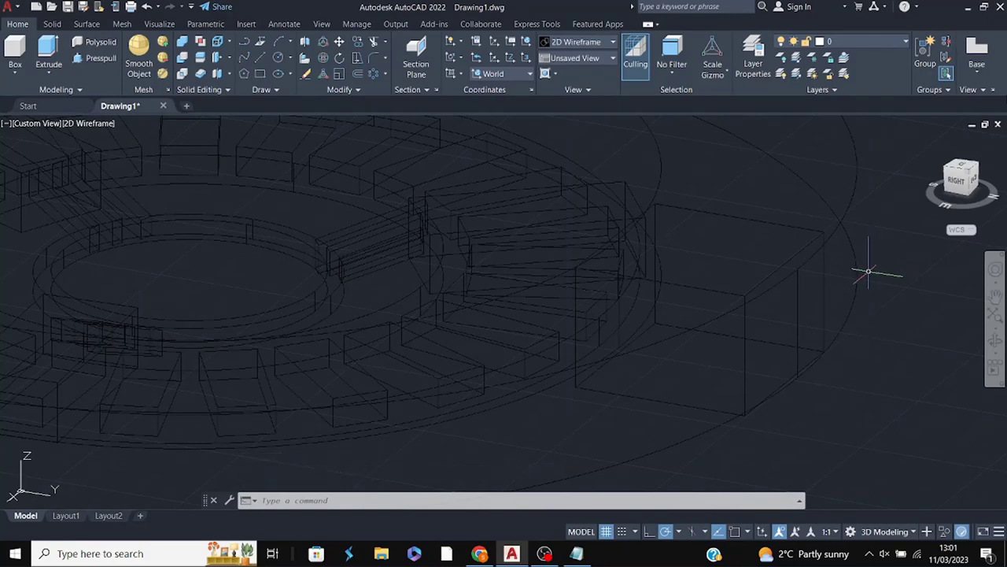
- Choose the Wedge primitive and try placing its base near the box, then cancel
click(15, 71)
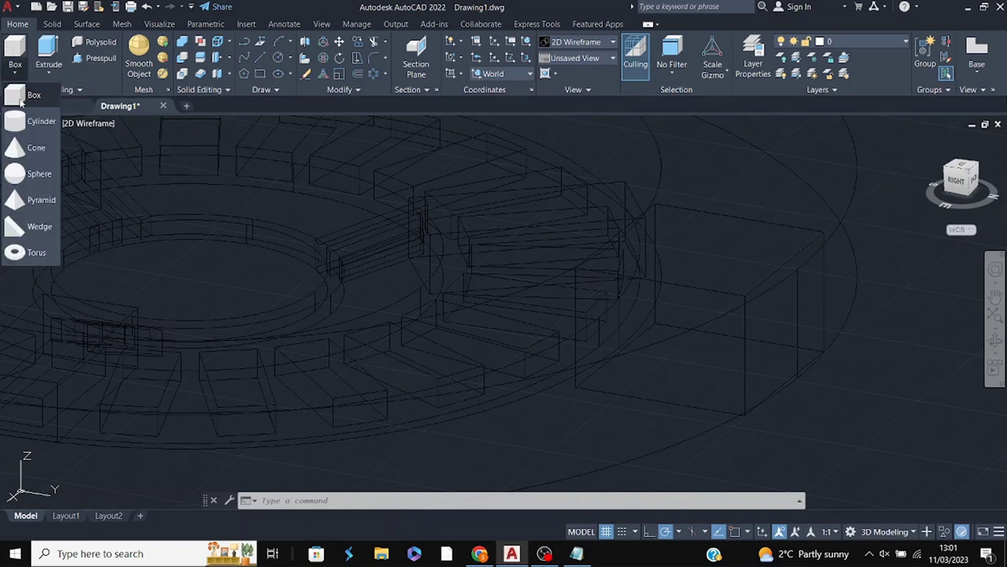
click(32, 237)
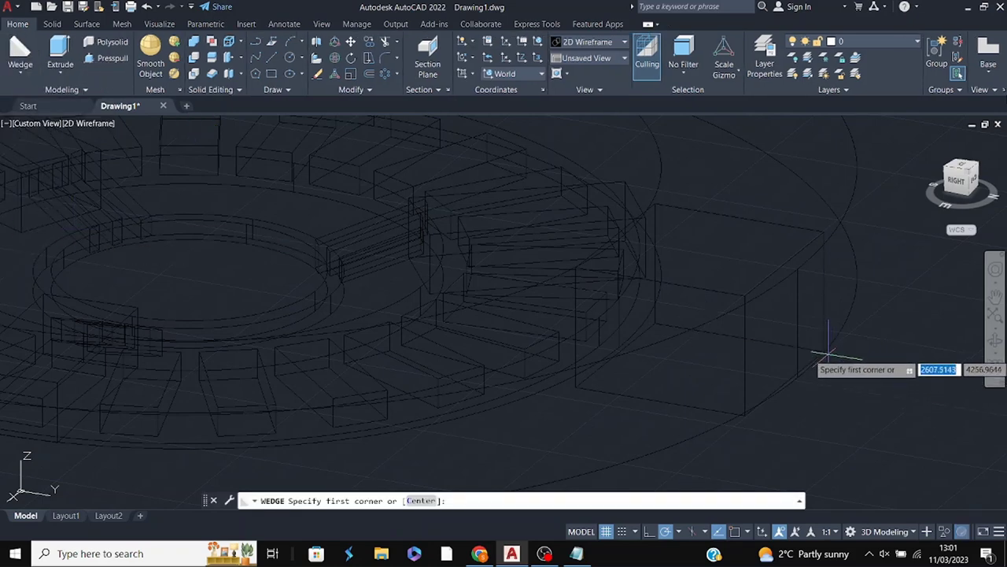
click(838, 360)
click(814, 425)
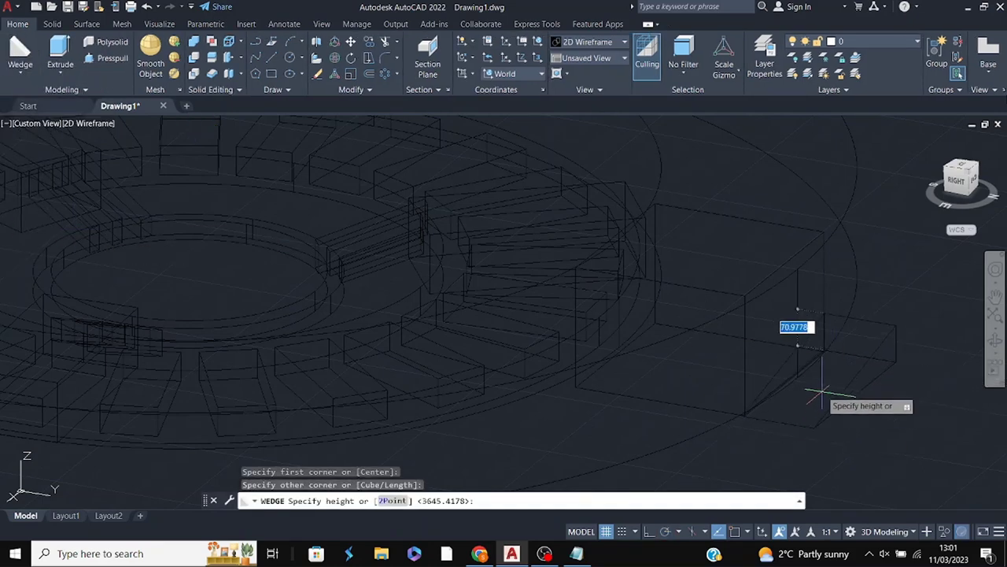
key(Escape)
- Orbit and pan the view to bring the box in close
click(996, 331)
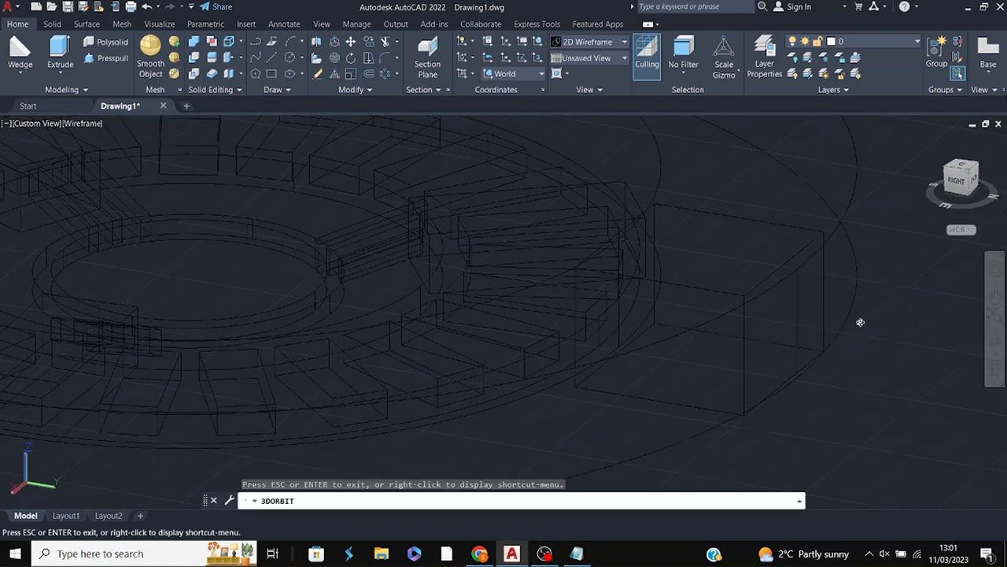
drag(858, 320, 266, 261)
key(Escape)
click(996, 272)
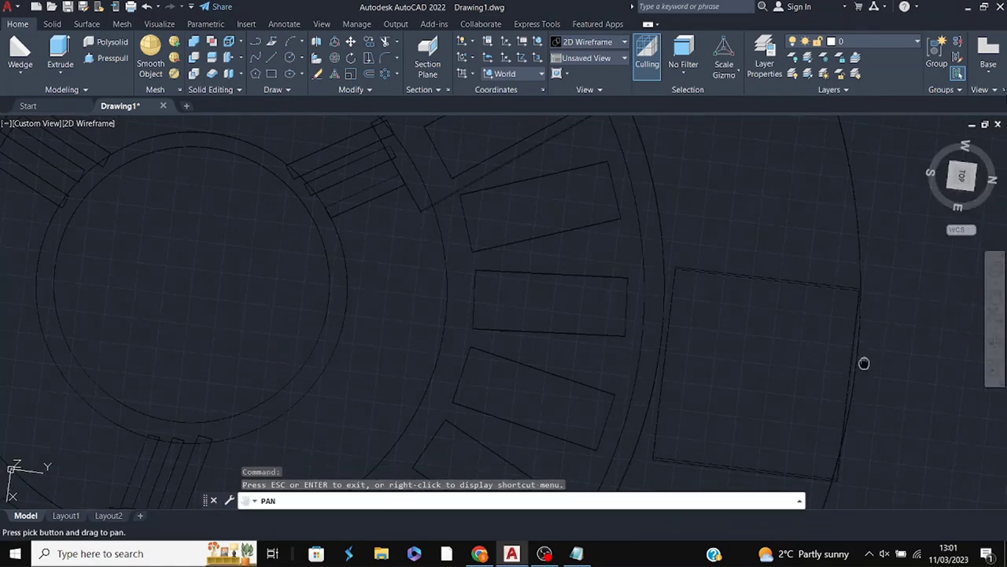
drag(861, 360, 569, 276)
key(Escape)
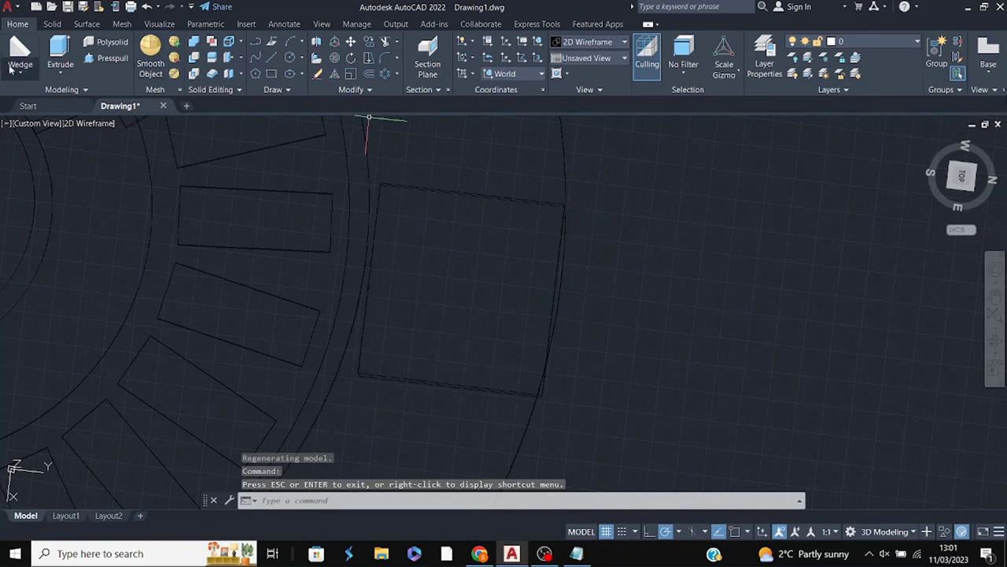
- Create a wedge solid beside the box by picking two base corners and a height
click(11, 68)
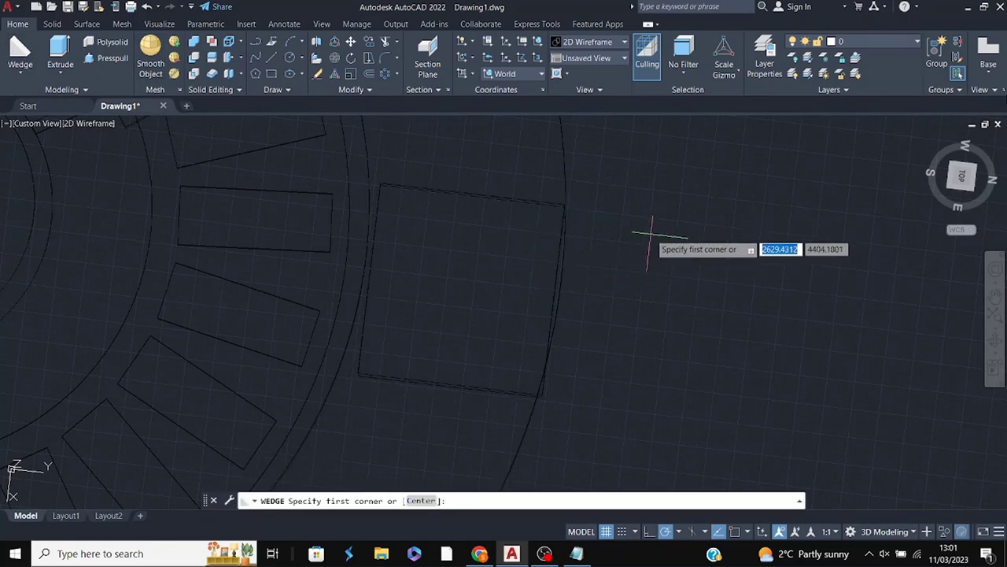
click(576, 211)
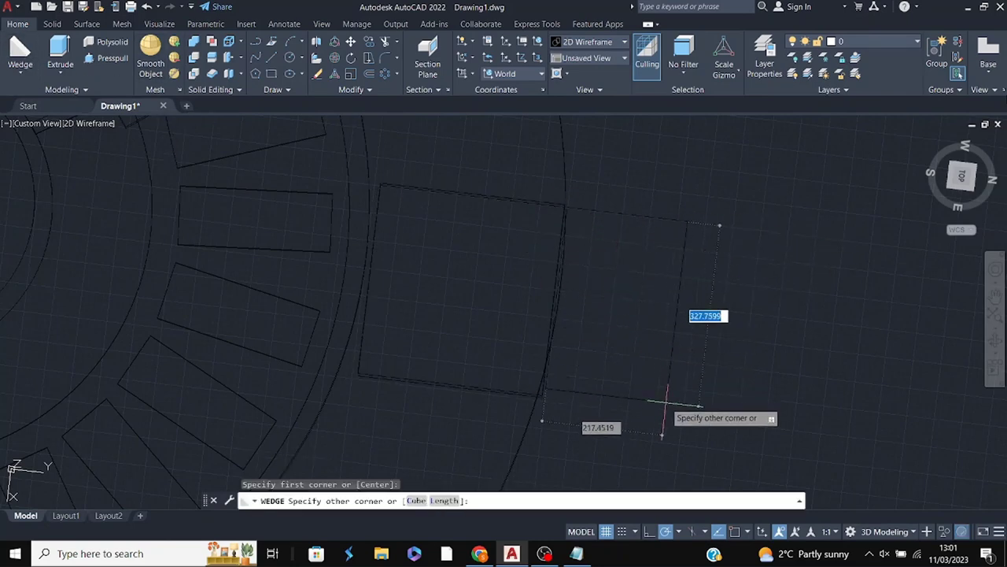
click(719, 425)
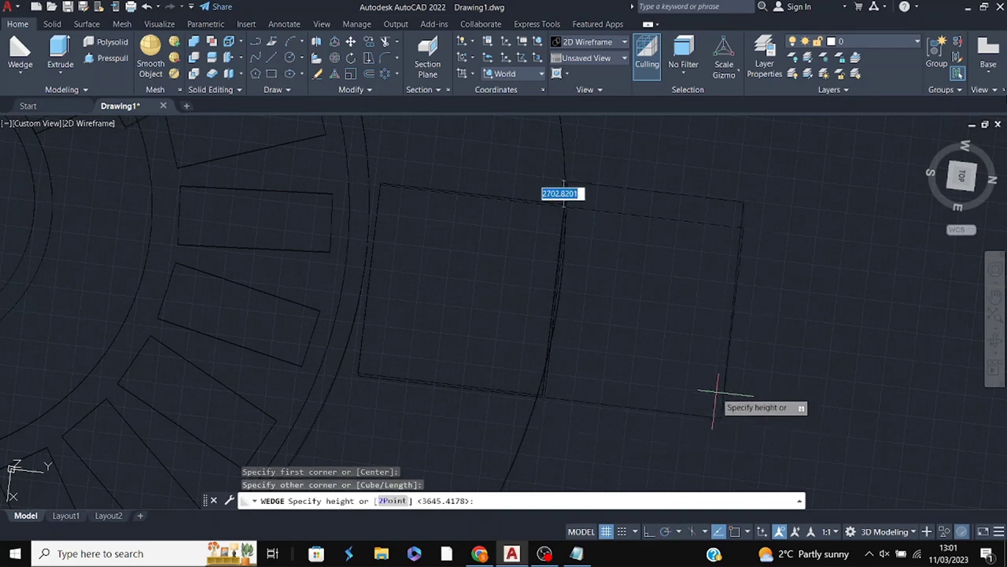
click(716, 401)
shift+middle_drag(716, 401, 752, 140)
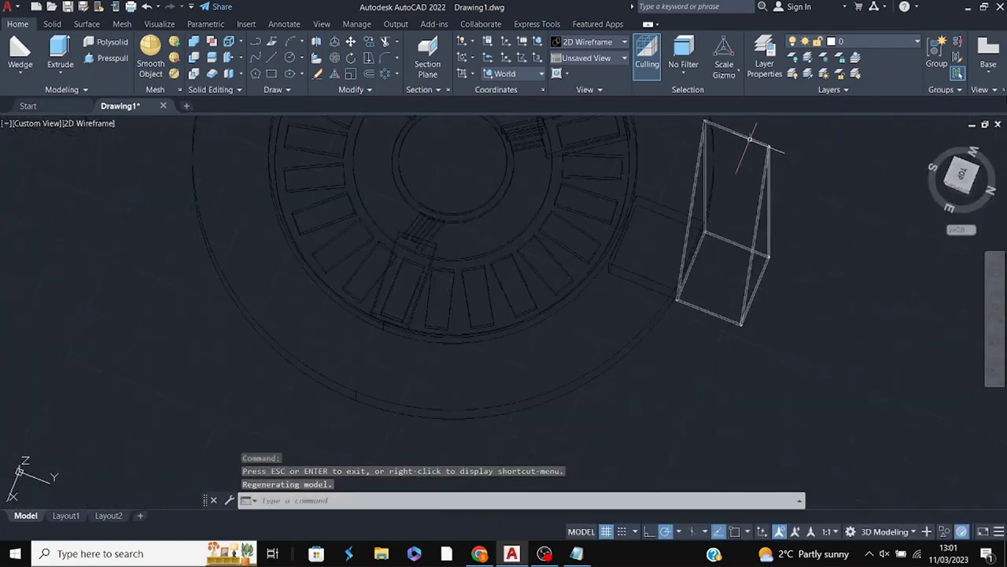
click(751, 140)
click(754, 187)
key(Escape)
mouse_move(731, 236)
shift+middle_down()
mouse_move(912, 318)
mouse_move(784, 207)
mouse_move(594, 256)
mouse_move(809, 316)
mouse_move(556, 353)
mouse_move(701, 288)
mouse_move(675, 247)
shift+middle_up()
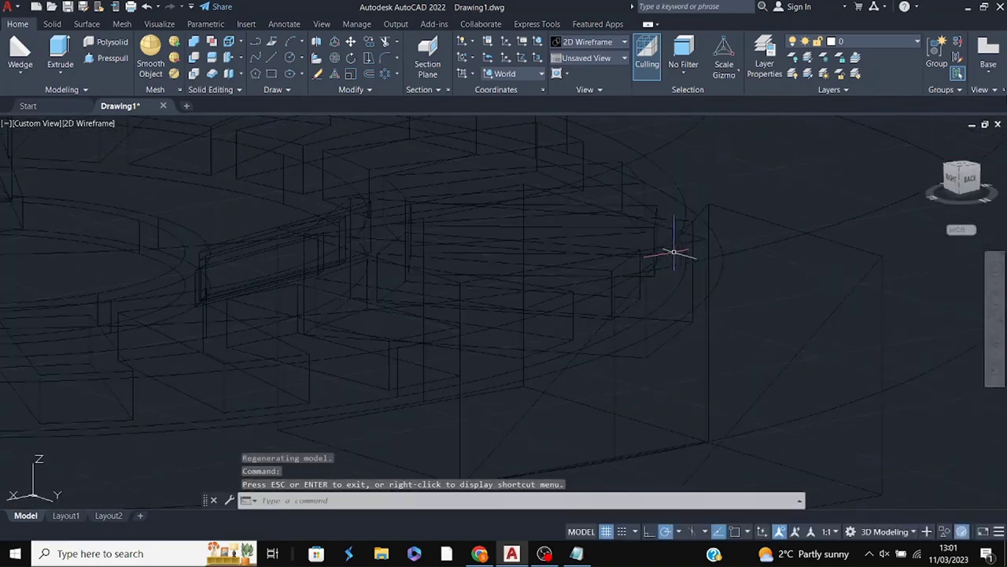
- Select the wedge and start rotating it from a base point, then cancel
click(879, 255)
text(o)
key(Return)
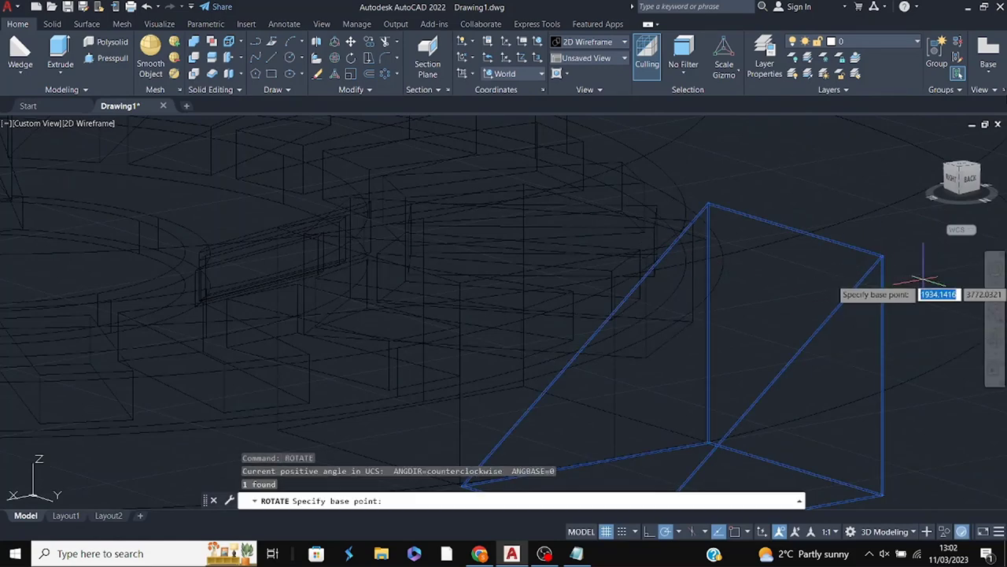
click(719, 410)
key(Escape)
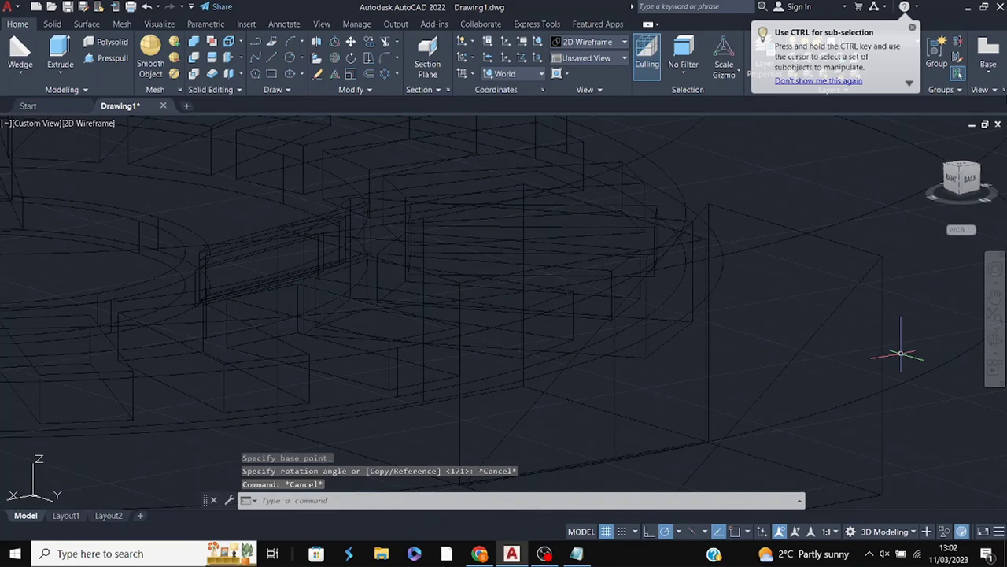
click(995, 296)
scroll(394, 279, up, 3)
- Centre the box and wedge, preview Realistic shading, then return to 2D Wireframe
drag(393, 279, 392, 182)
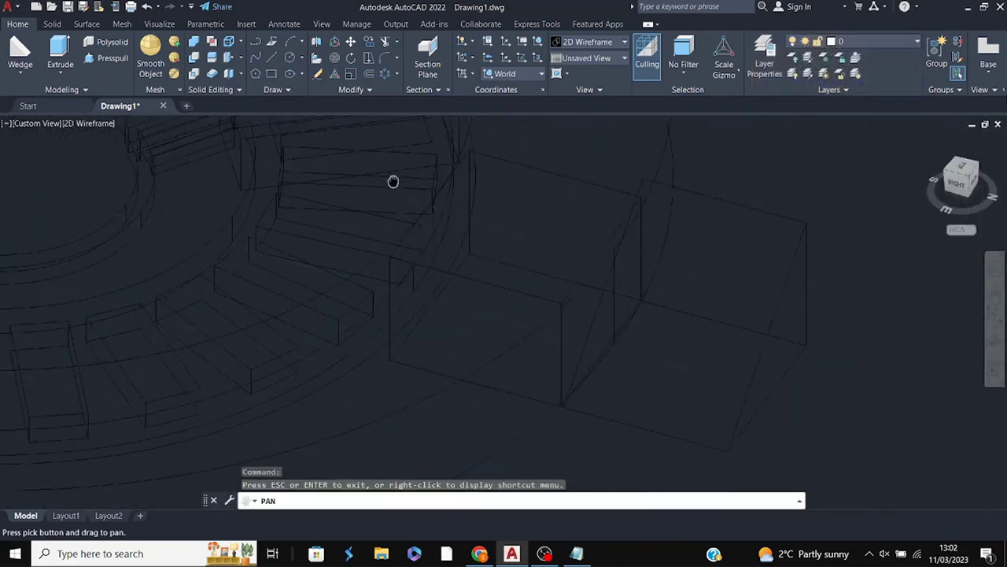
key(Escape)
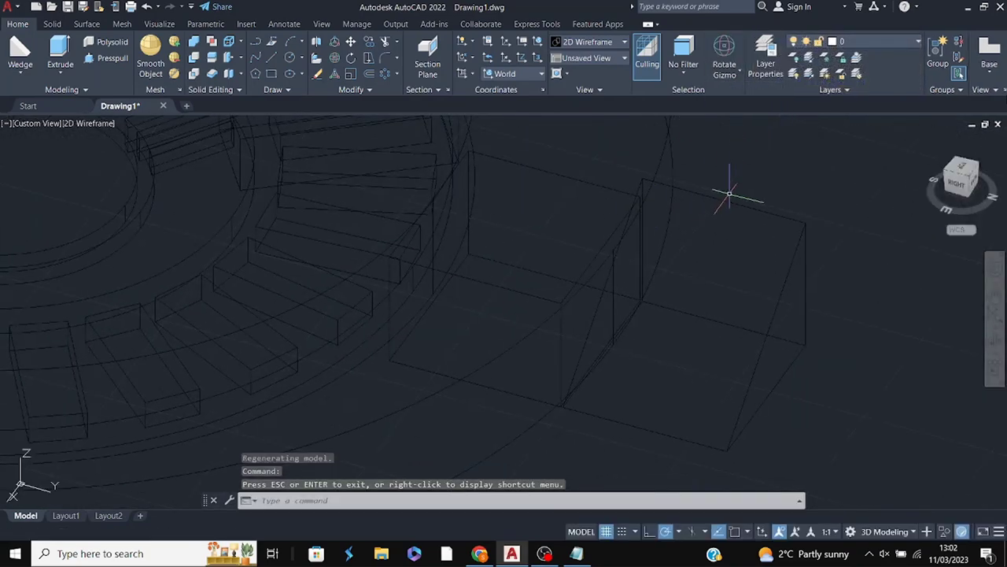
click(90, 124)
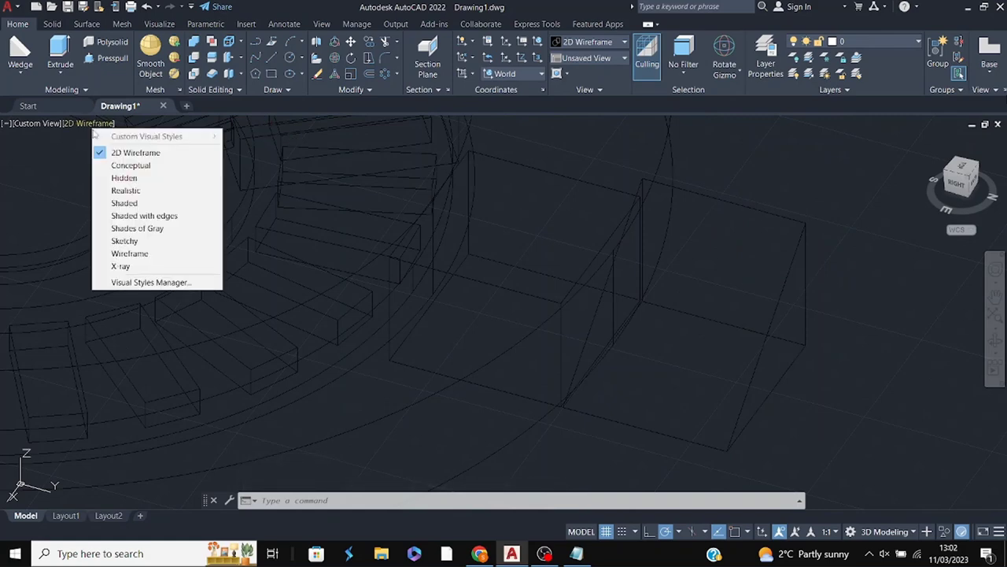
click(118, 191)
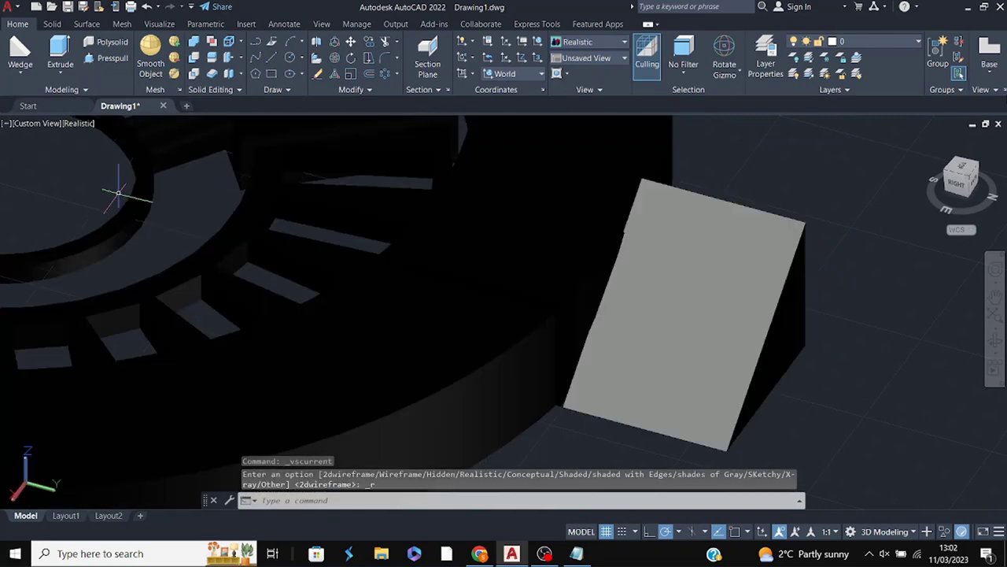
click(81, 123)
click(118, 151)
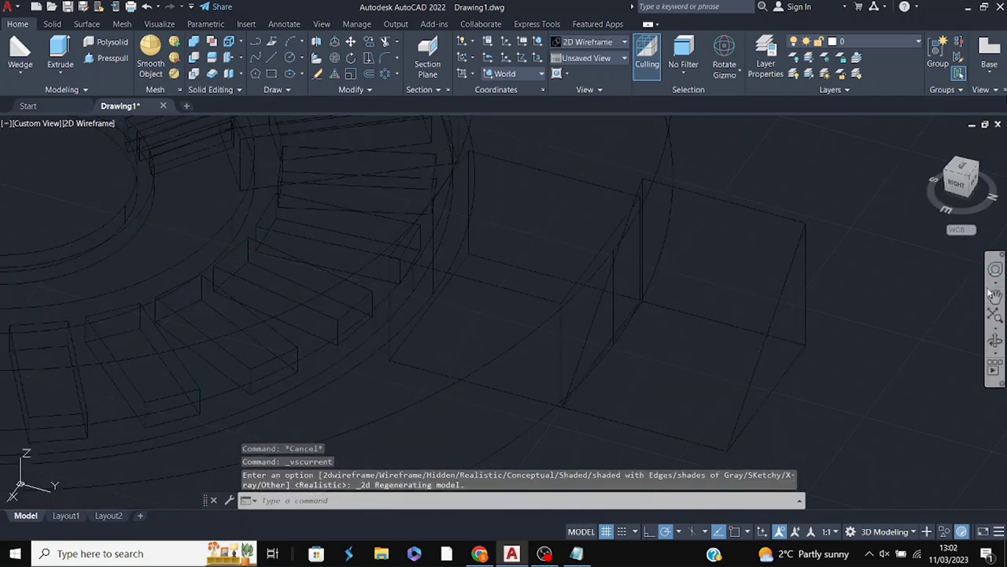
- Drag the box's top grip upward so the box stands taller
shift+middle_drag(769, 295, 551, 228)
click(541, 217)
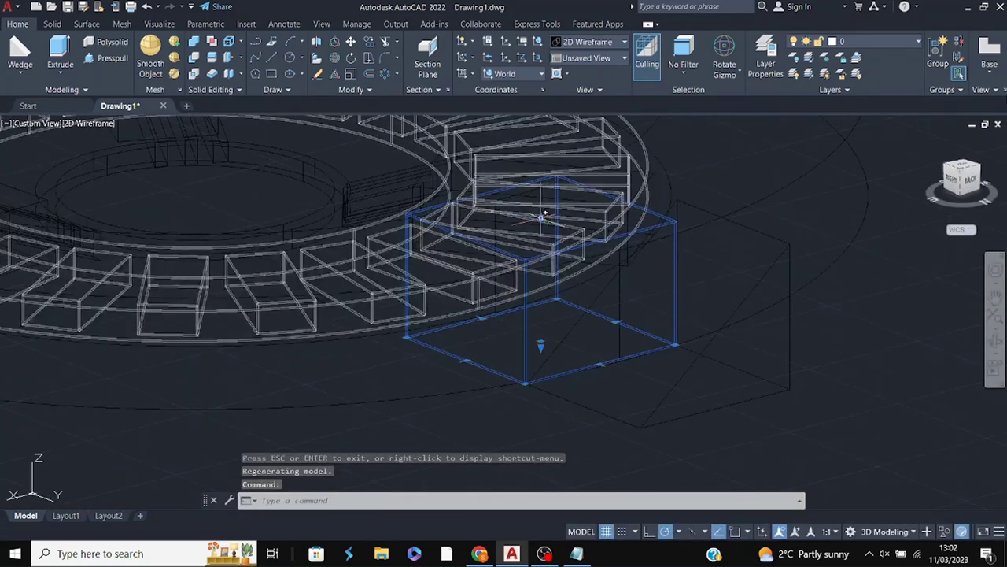
click(542, 216)
click(540, 165)
click(466, 361)
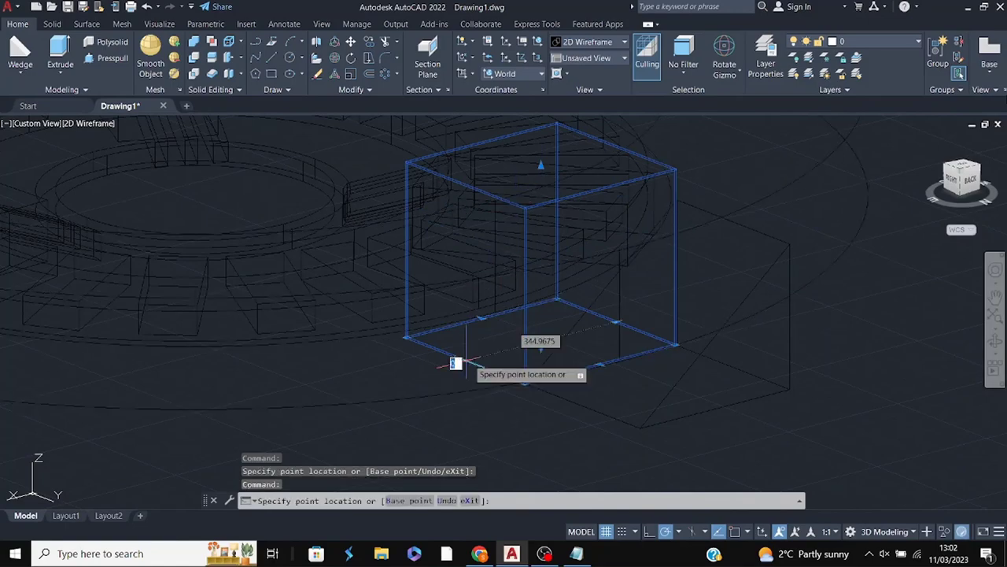
key(Escape)
key(Escape)
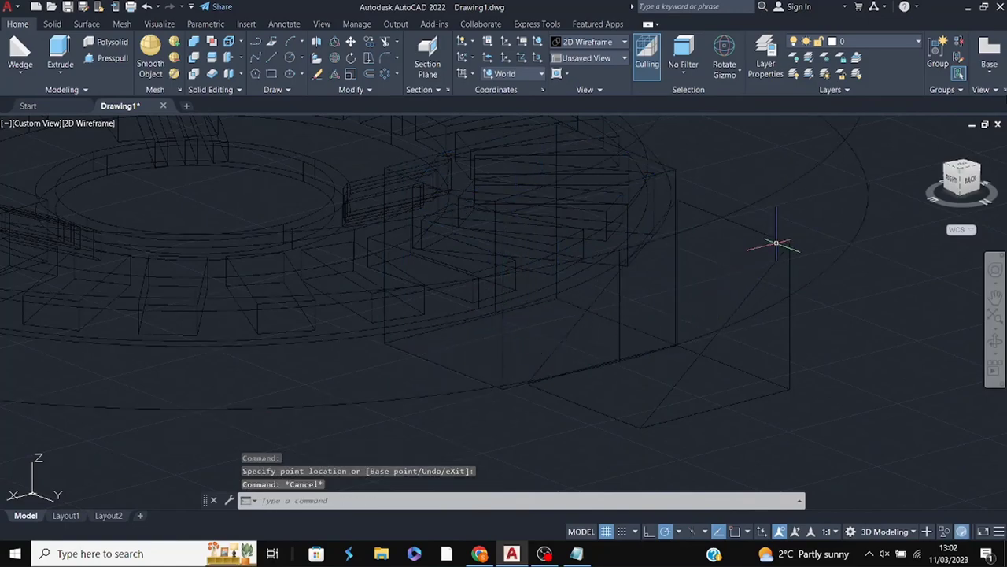
click(507, 214)
right_click(829, 323)
- Set the box's colour to index colour 20 (orange-red) in Properties
click(860, 310)
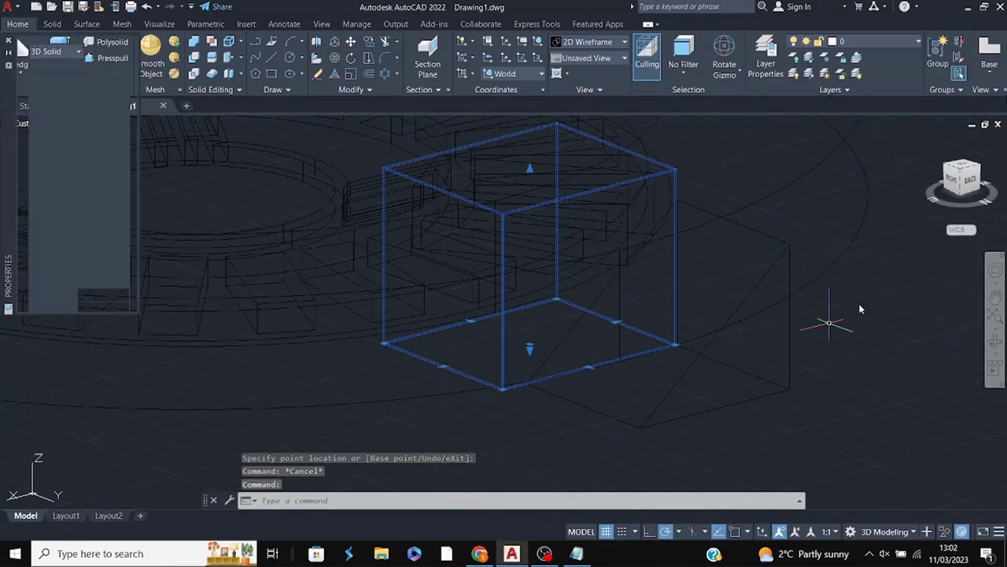
click(124, 82)
click(102, 196)
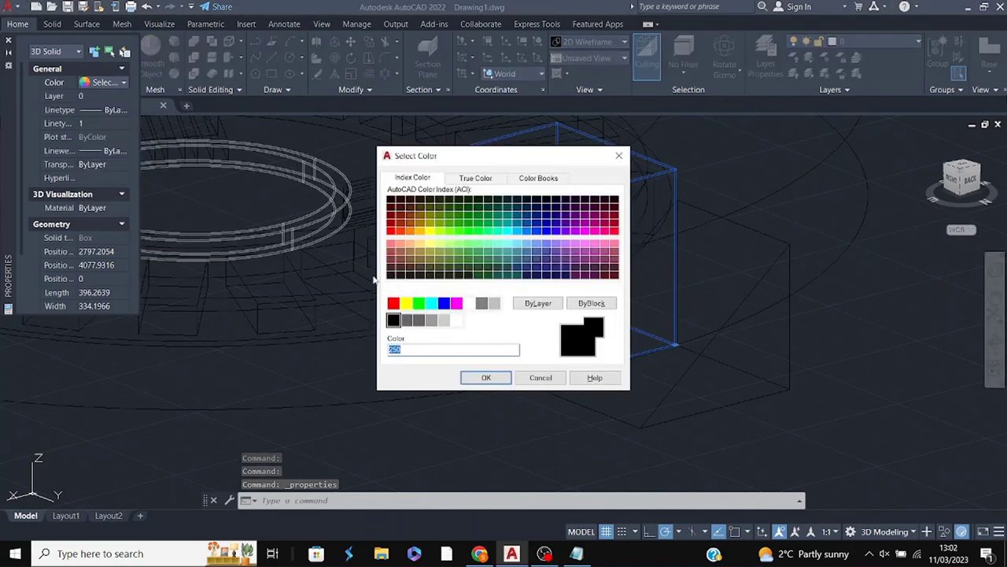
click(400, 230)
click(487, 378)
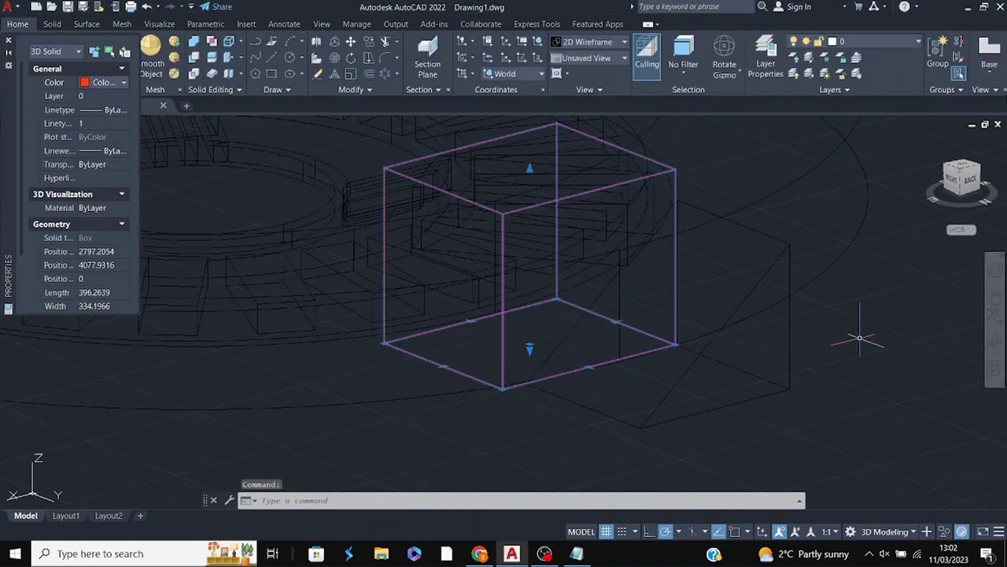
- Set the wedge's colour to red through its Properties colour picker
click(748, 327)
key(Escape)
key(Escape)
click(789, 354)
right_click(809, 346)
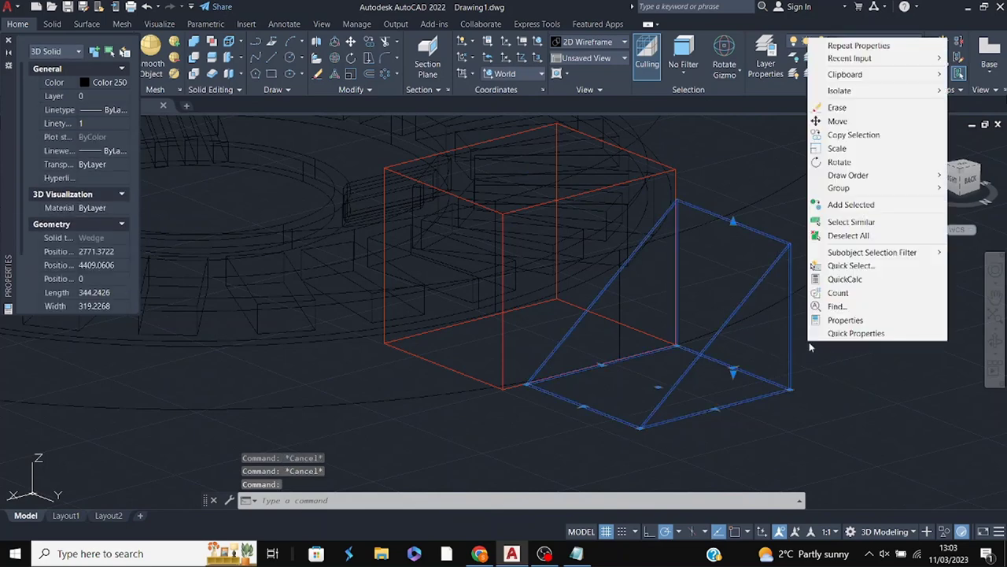
click(834, 320)
click(123, 81)
click(102, 193)
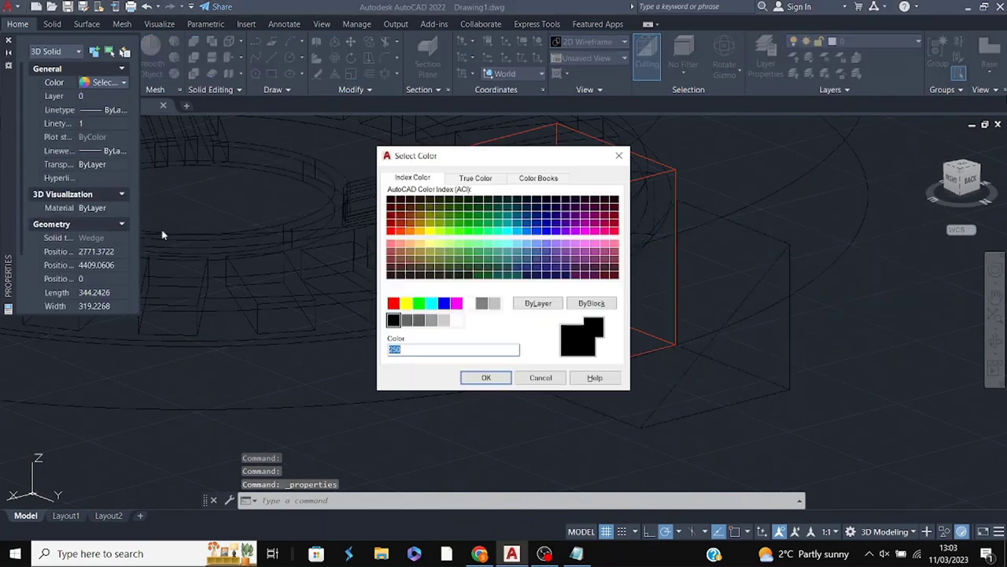
click(401, 229)
click(487, 378)
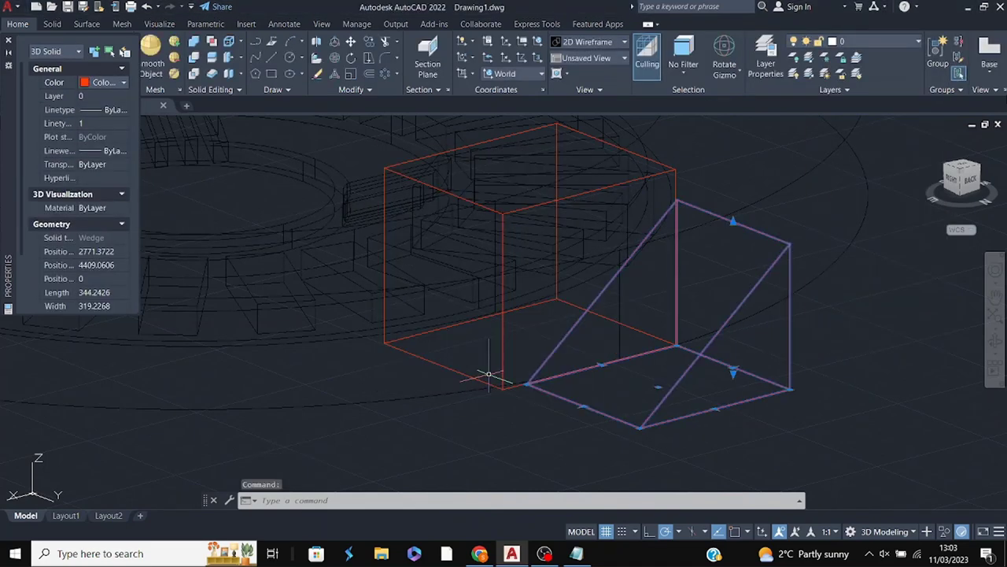
key(Escape)
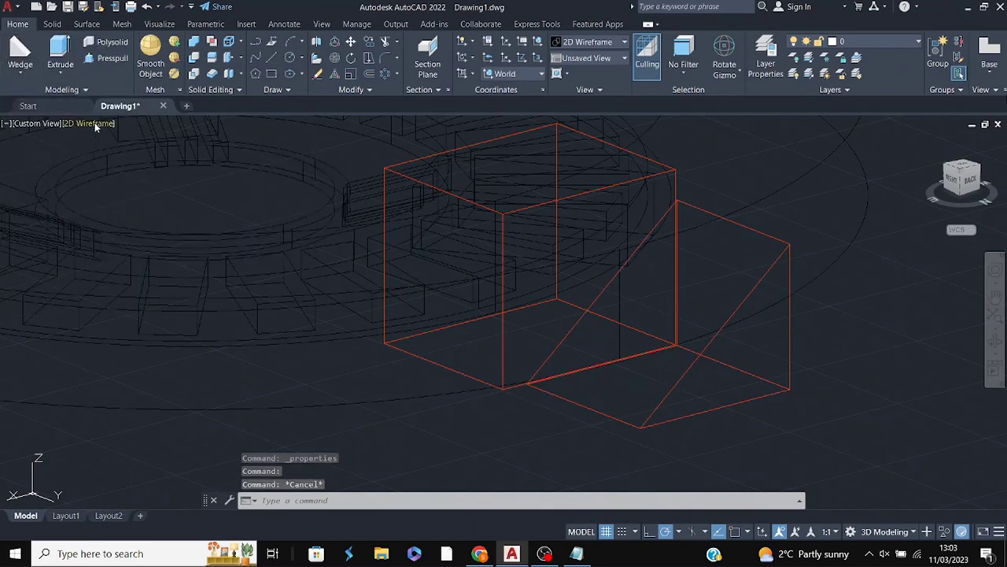
- Switch the visual style through Conceptual to Realistic
click(86, 123)
click(118, 163)
click(89, 124)
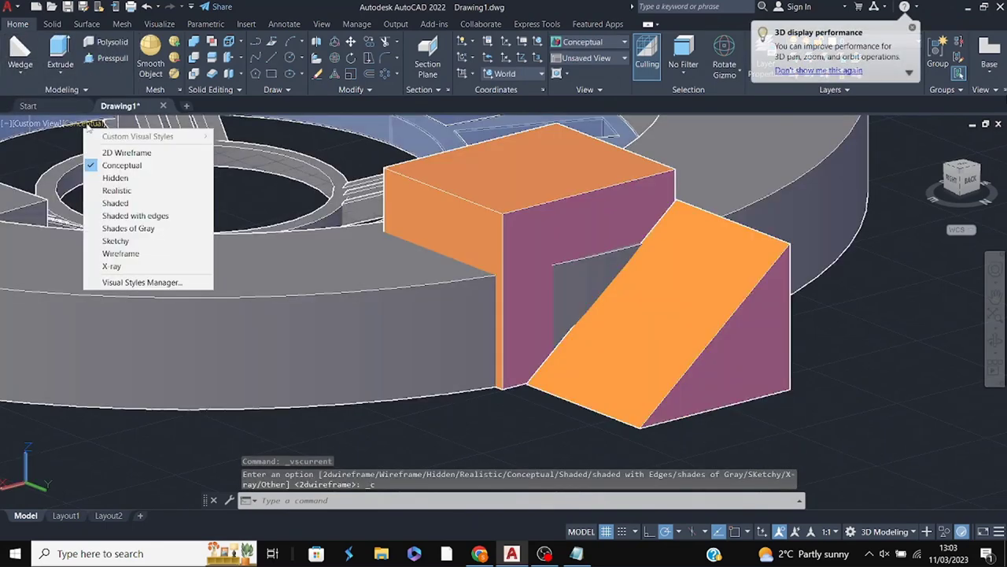
click(116, 190)
- Orbit, pan and zoom out to bring the whole ring and orange blocks into view
mouse_move(764, 331)
shift+middle_down()
mouse_move(821, 336)
mouse_move(864, 378)
mouse_move(834, 339)
mouse_move(839, 348)
mouse_move(883, 304)
mouse_move(787, 236)
shift+middle_up()
click(708, 162)
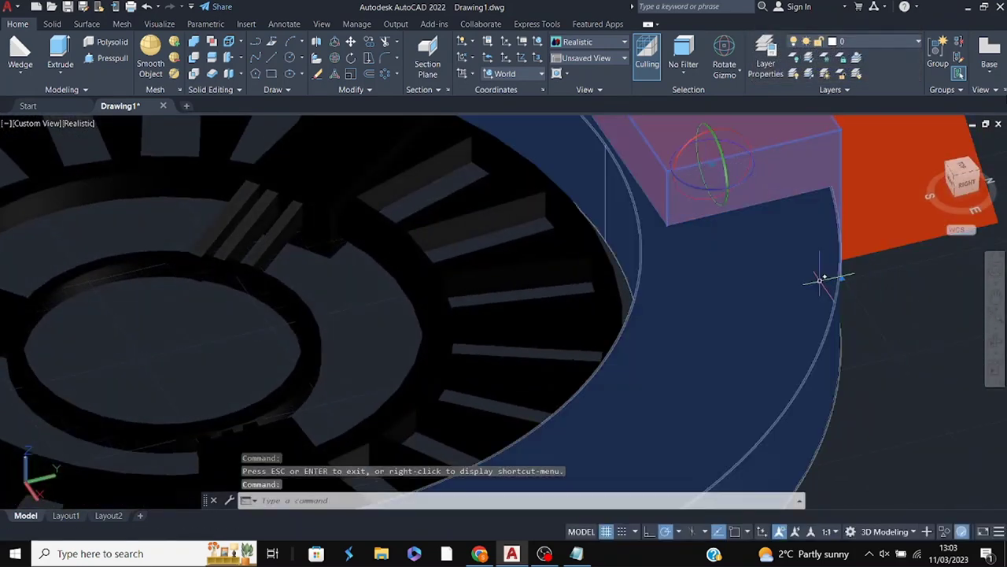
key(Escape)
click(996, 297)
drag(905, 260, 699, 368)
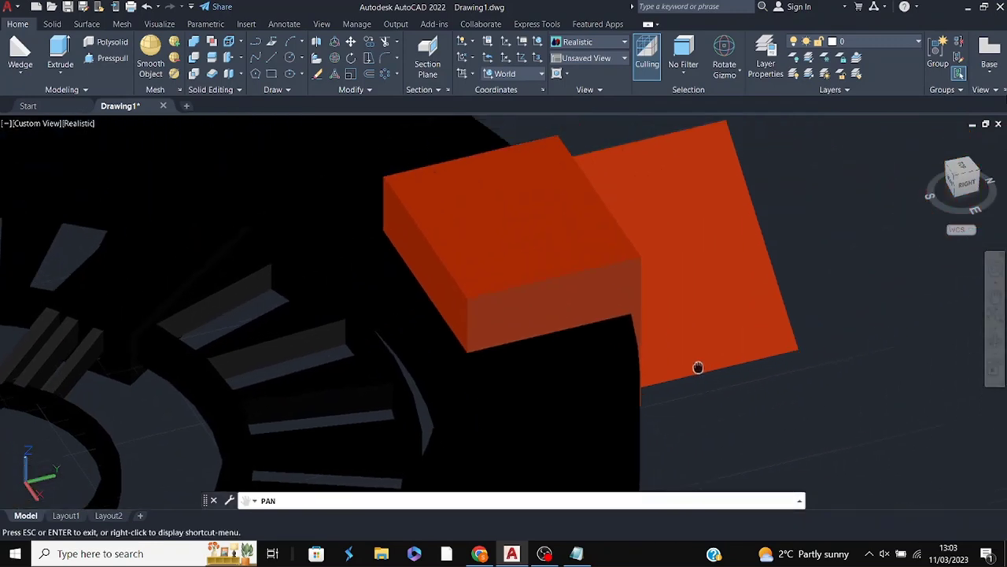
scroll(715, 272, down, 3)
key(Escape)
scroll(693, 331, down, 5)
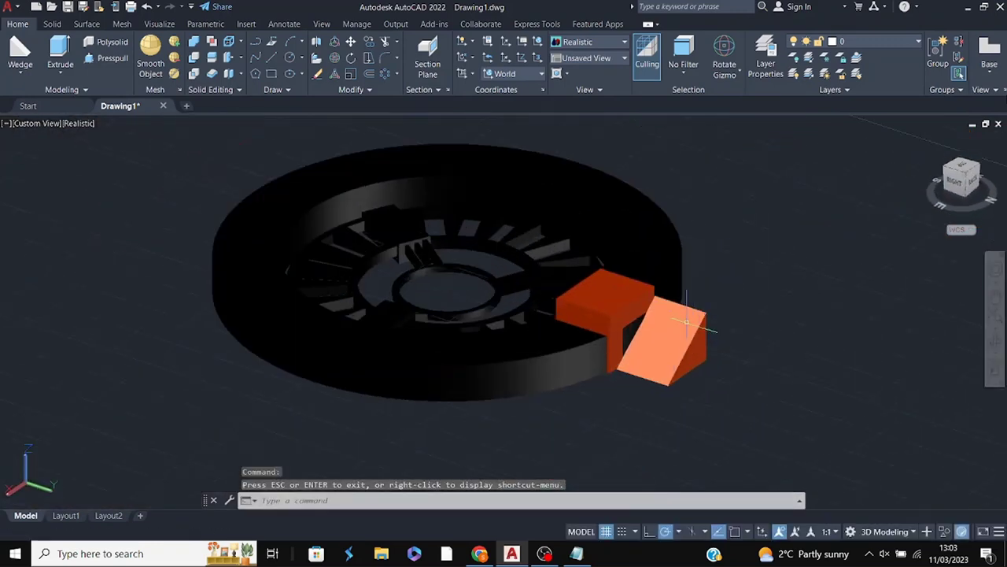
click(632, 300)
click(725, 74)
click(746, 94)
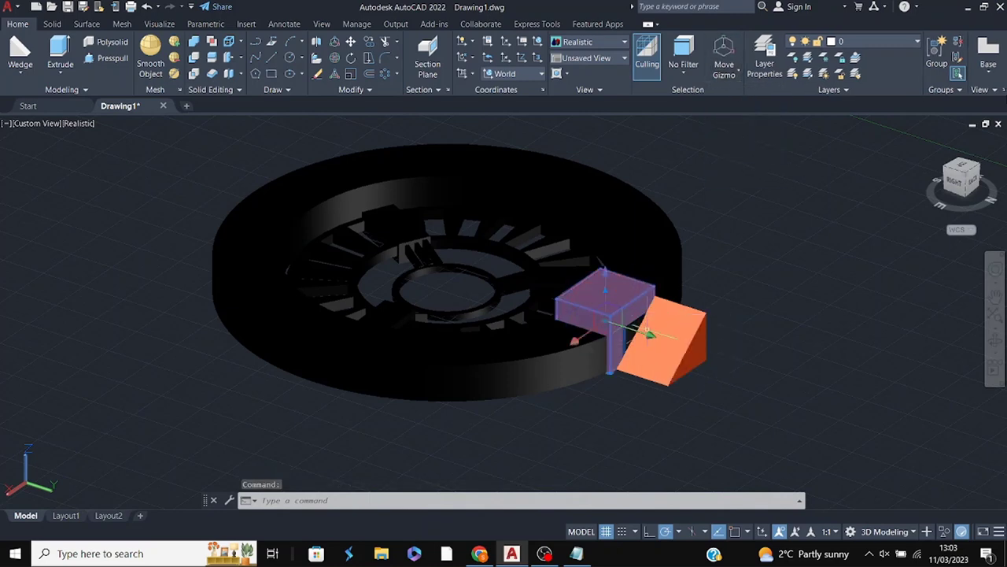
click(648, 337)
click(819, 386)
key(Escape)
shift+middle_drag(861, 347, 833, 236)
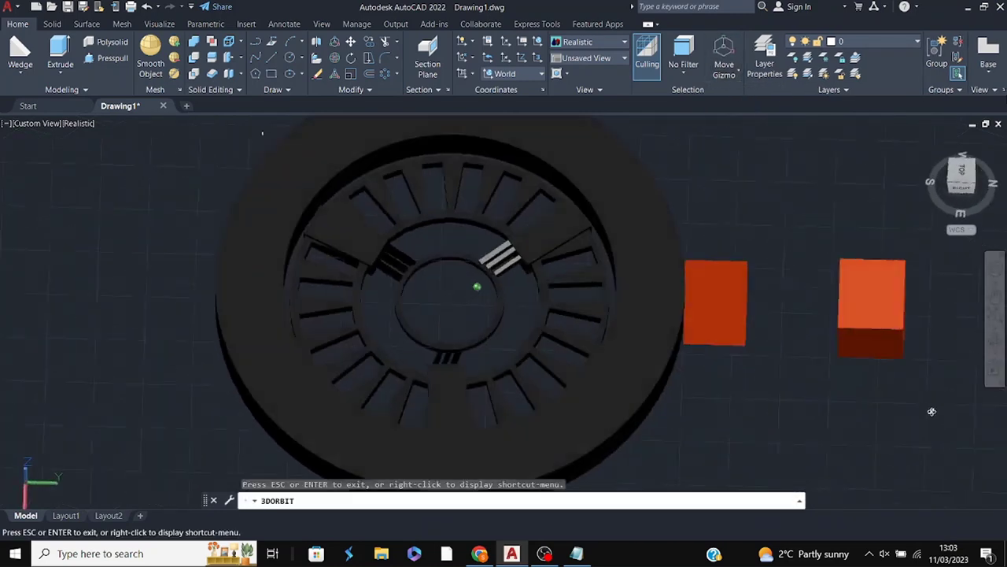
click(833, 236)
click(833, 236)
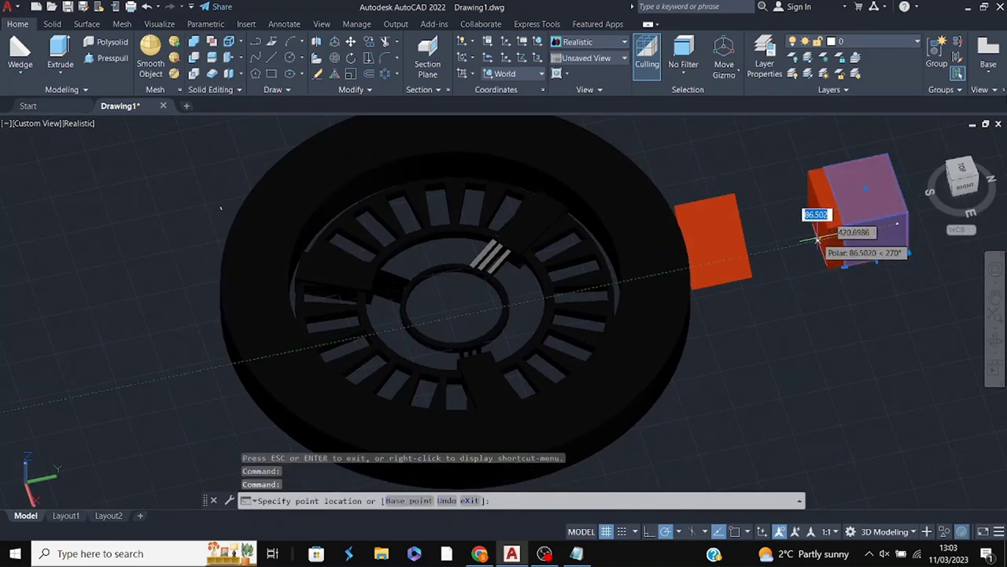
key(Escape)
click(900, 198)
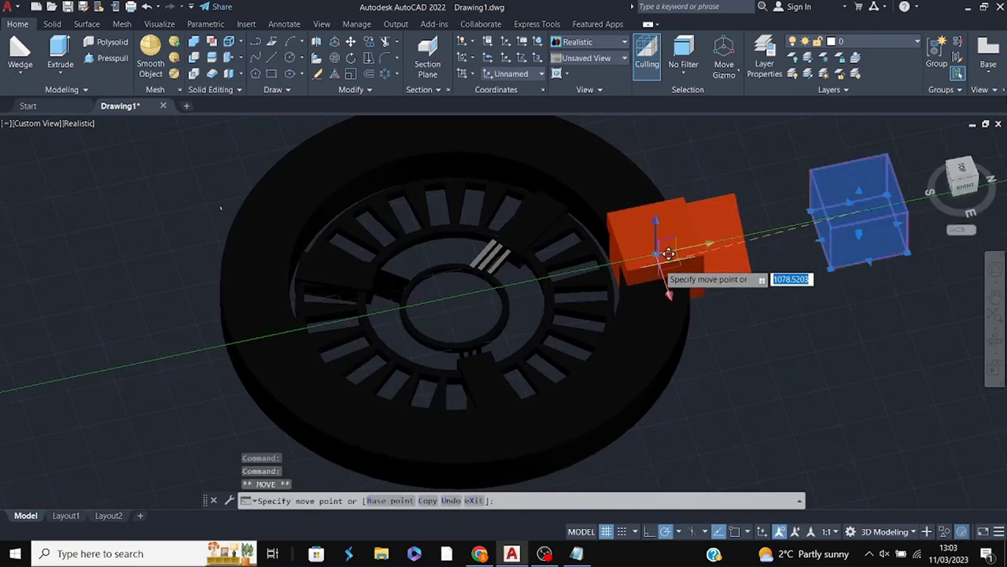
key(Escape)
mouse_move(221, 207)
shift+middle_down()
mouse_move(702, 271)
mouse_move(687, 364)
shift+middle_up()
click(662, 290)
click(724, 76)
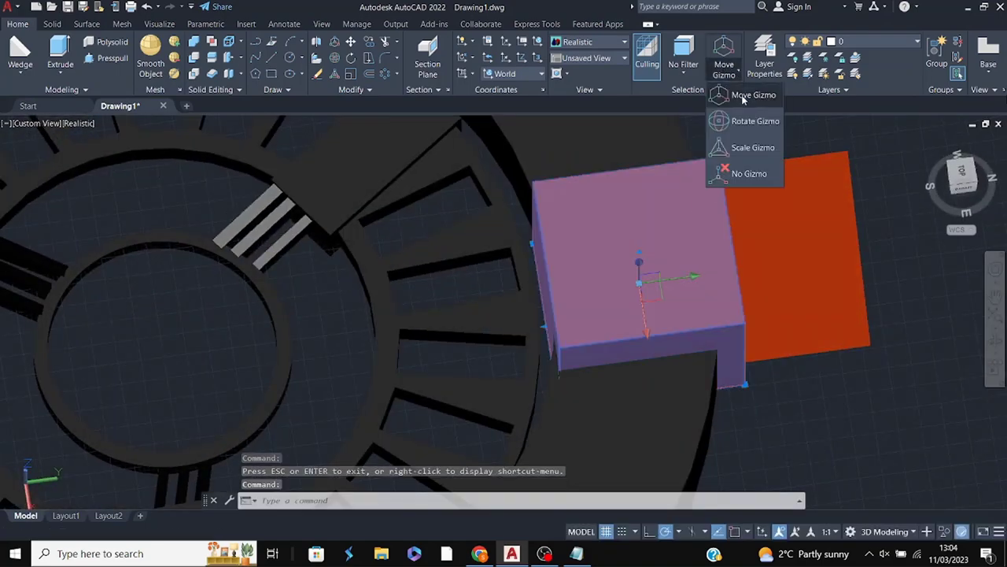
click(753, 122)
click(678, 282)
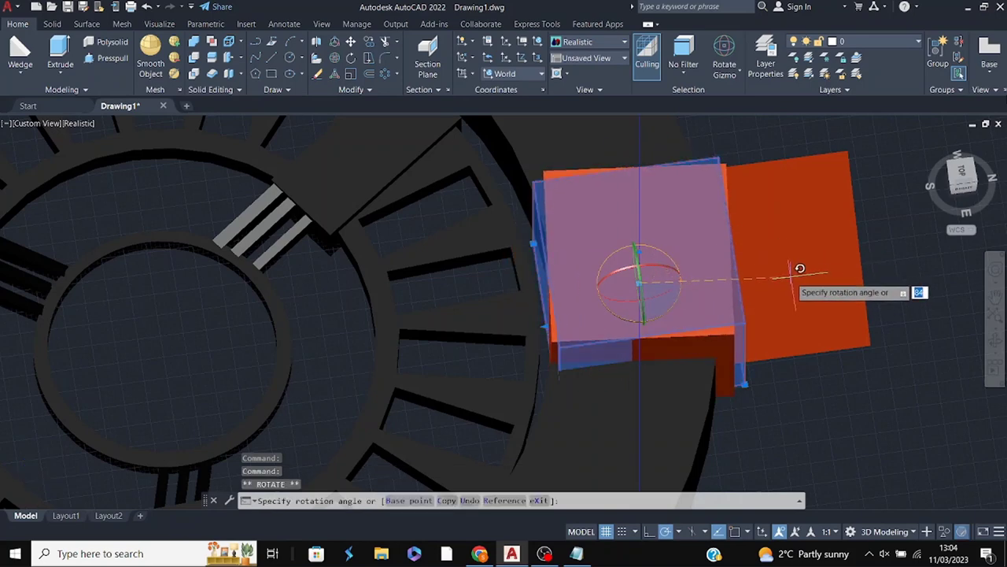
key(Escape)
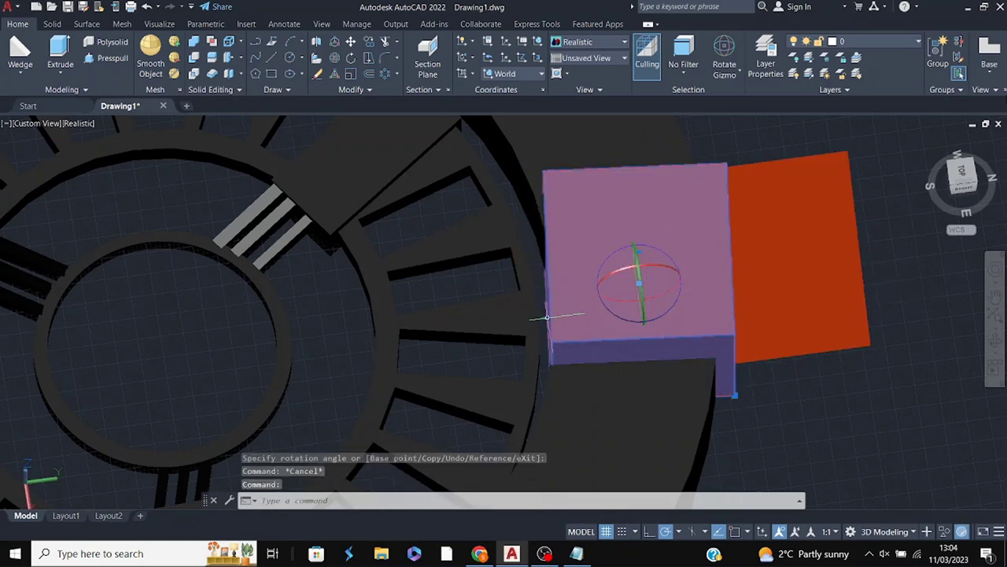
click(547, 317)
key(Escape)
key(Escape)
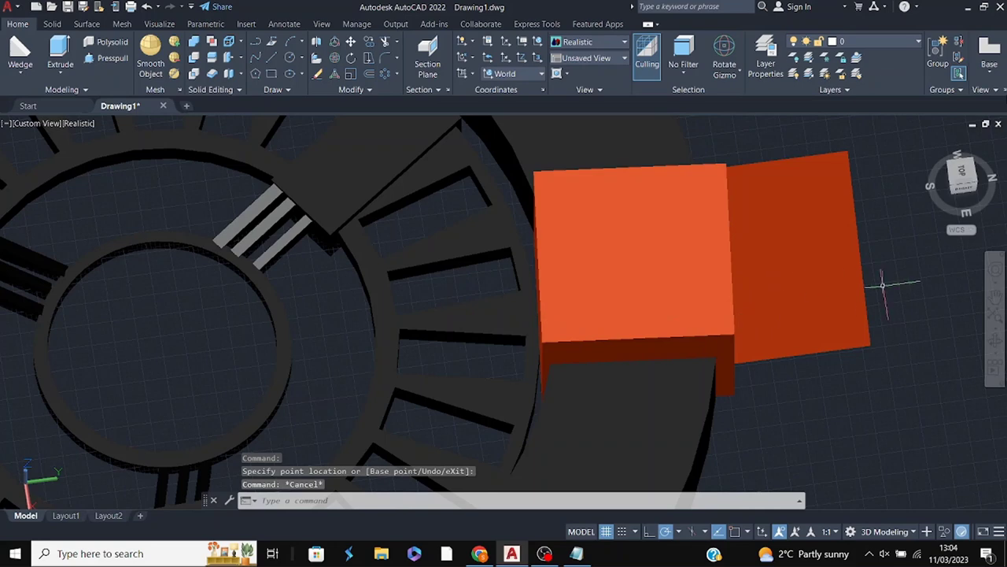
mouse_move(888, 283)
shift+middle_down()
mouse_move(773, 270)
mouse_move(671, 323)
shift+middle_up()
click(680, 362)
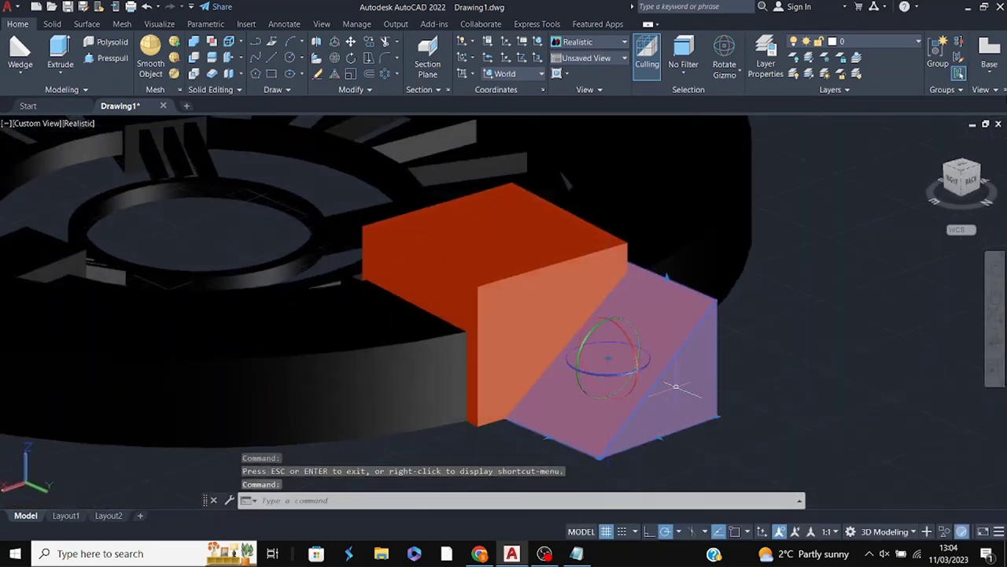
click(725, 82)
click(740, 101)
click(622, 362)
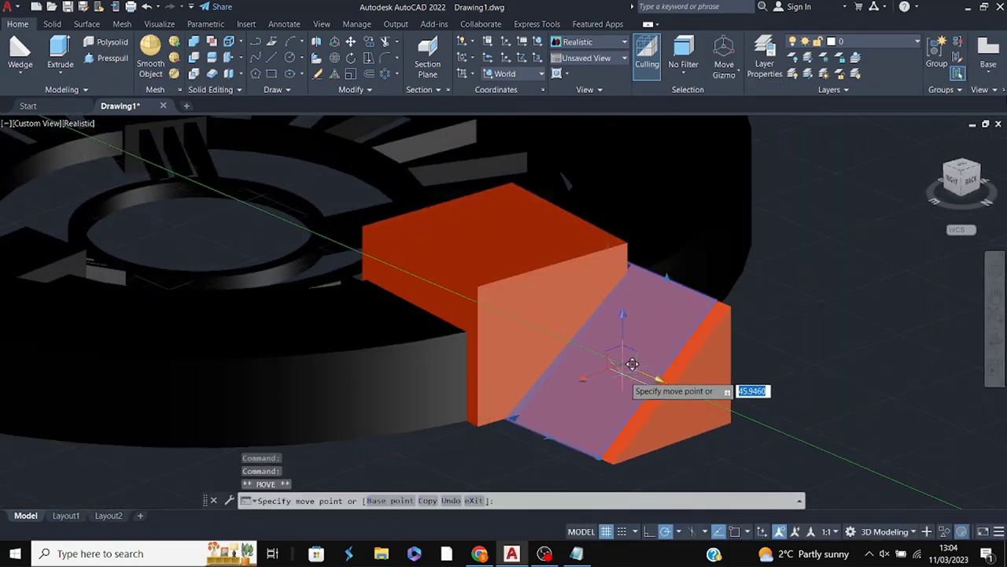
key(Escape)
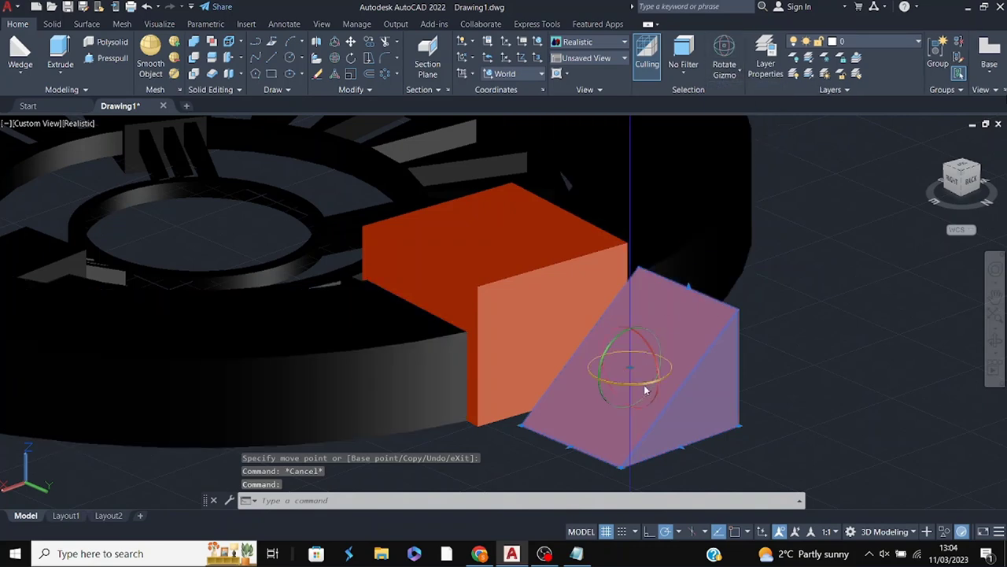
click(645, 389)
key(Escape)
shift+middle_drag(822, 350, 742, 349)
key(Escape)
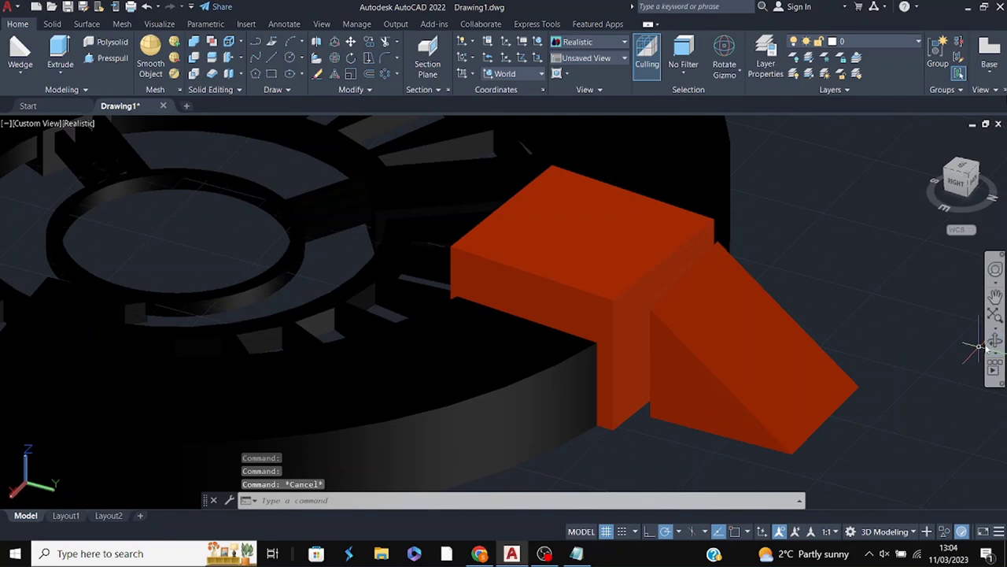
click(996, 340)
drag(303, 254, 843, 388)
key(Escape)
click(821, 213)
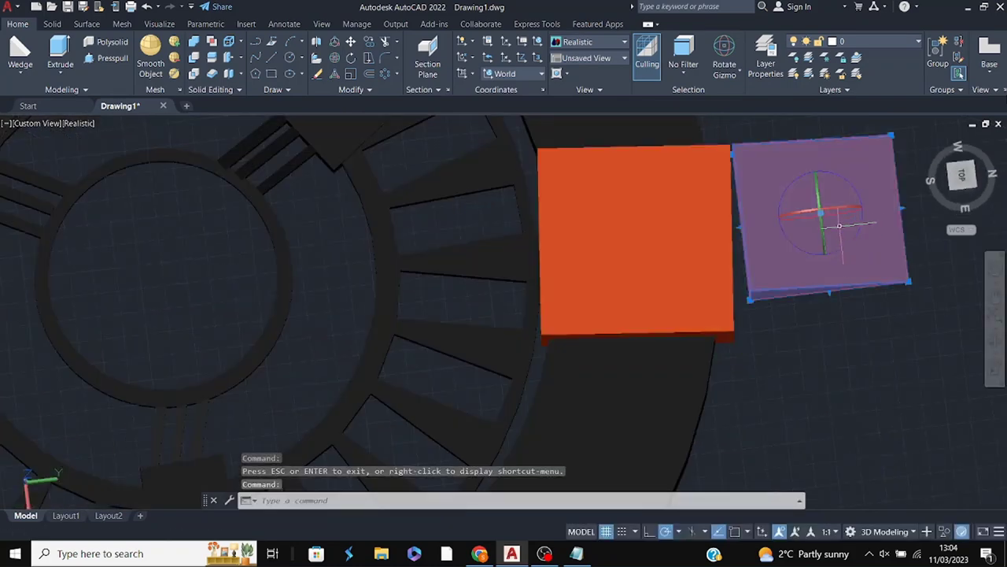
click(862, 177)
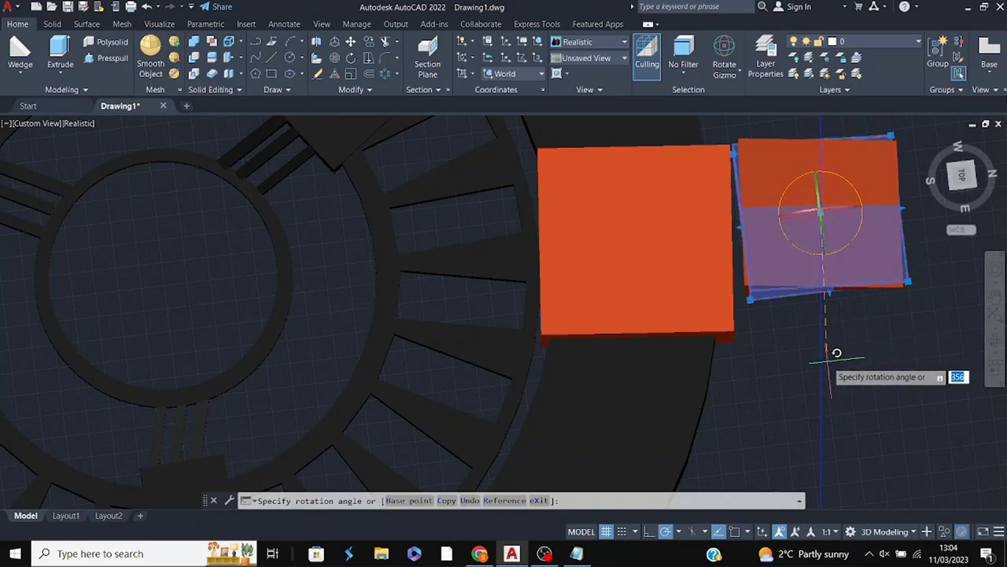
key(Escape)
click(724, 75)
click(732, 118)
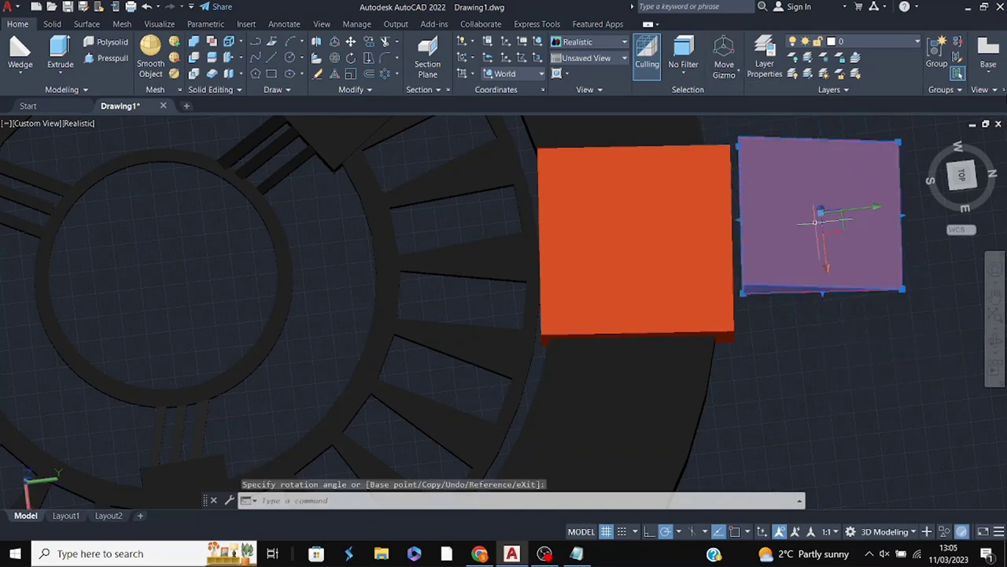
key(Escape)
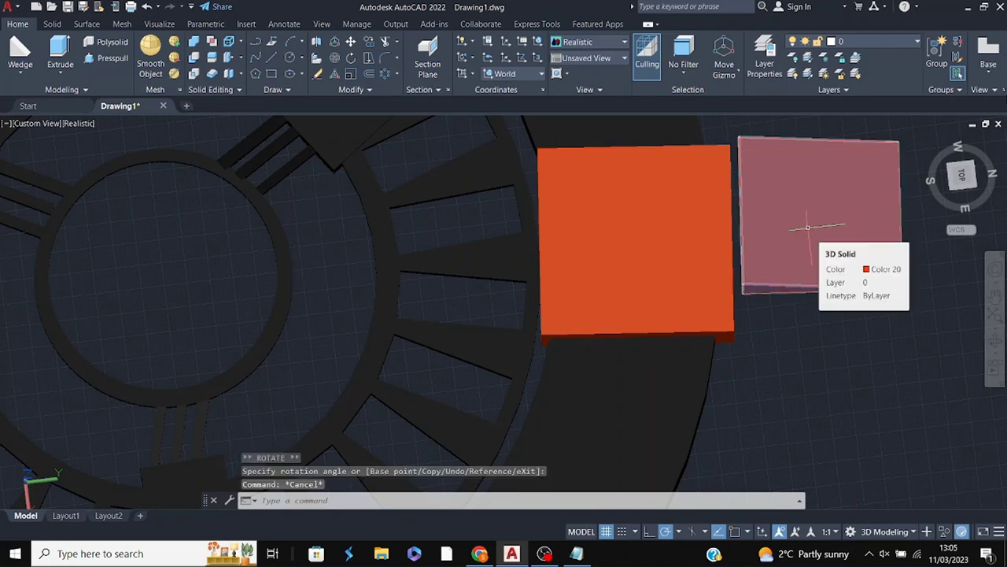
text(MOVE)
key(Return)
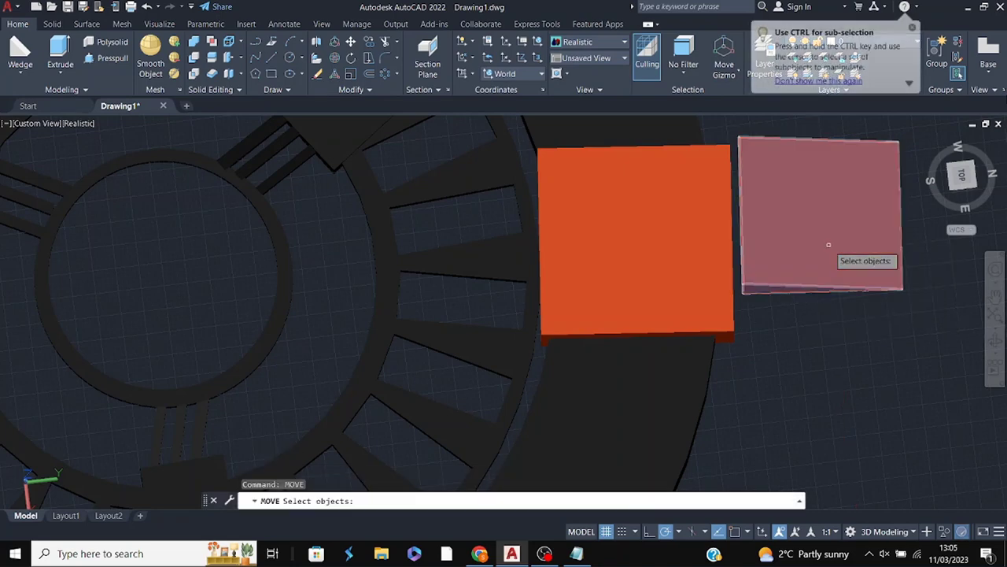
click(822, 248)
key(Return)
click(813, 256)
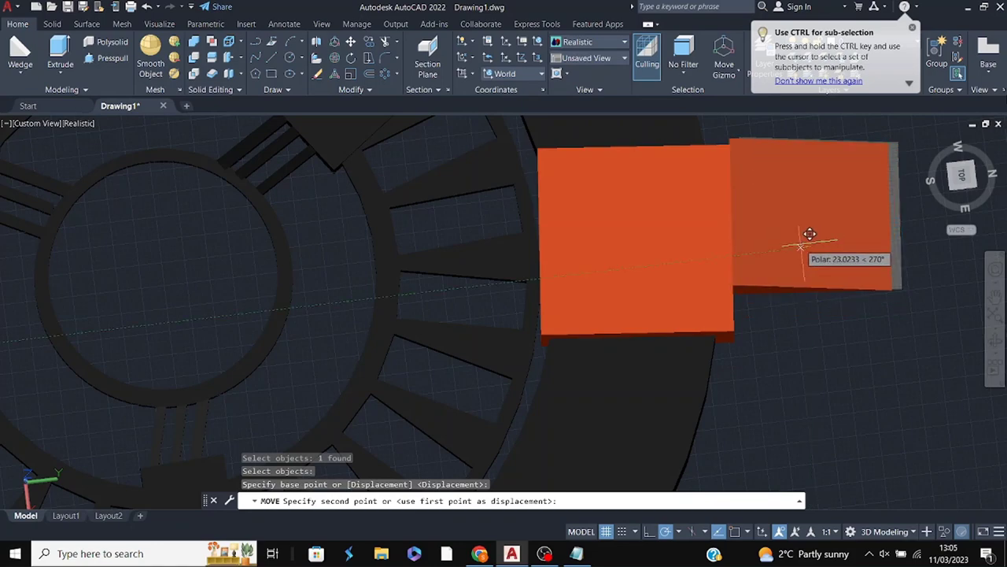
key(Escape)
shift+middle_drag(905, 338, 689, 314)
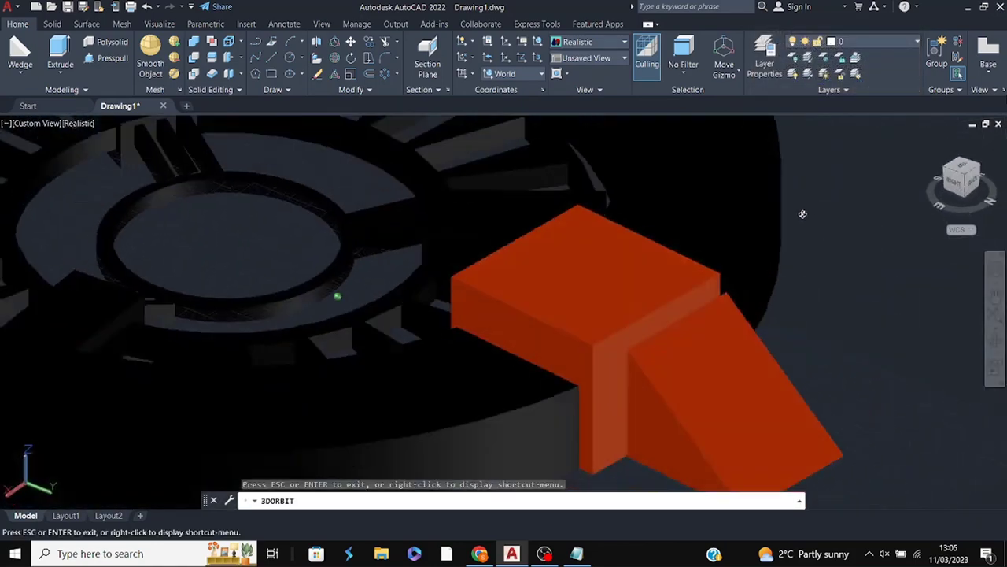
click(662, 318)
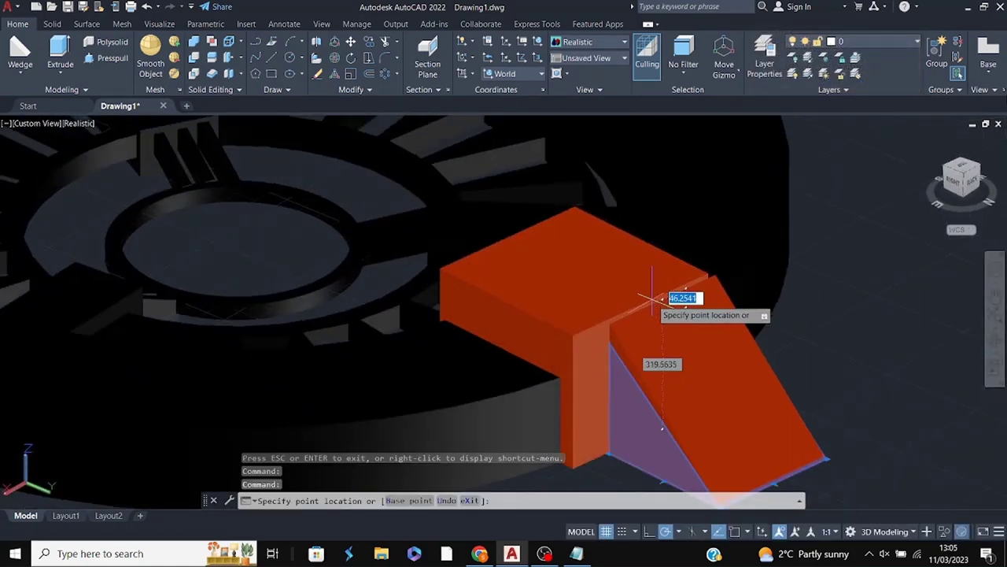
key(Escape)
shift+middle_drag(652, 299, 826, 299)
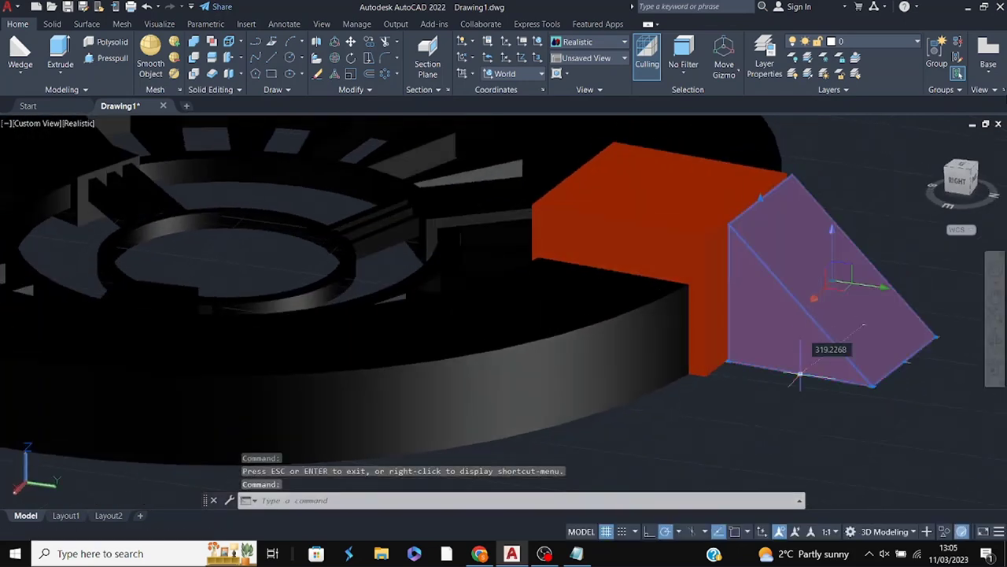
click(799, 374)
key(Escape)
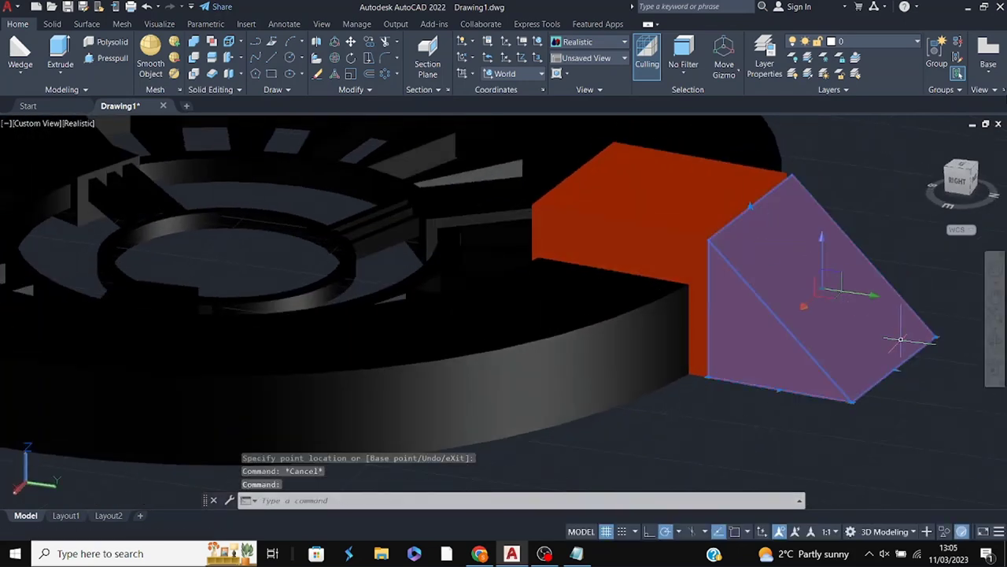
click(894, 369)
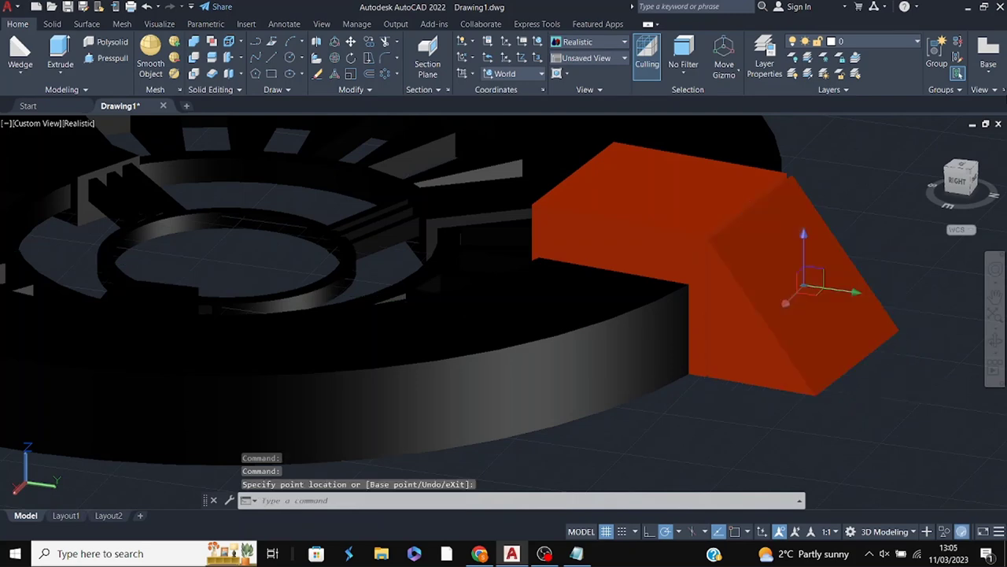
key(Escape)
key(Escape)
click(855, 296)
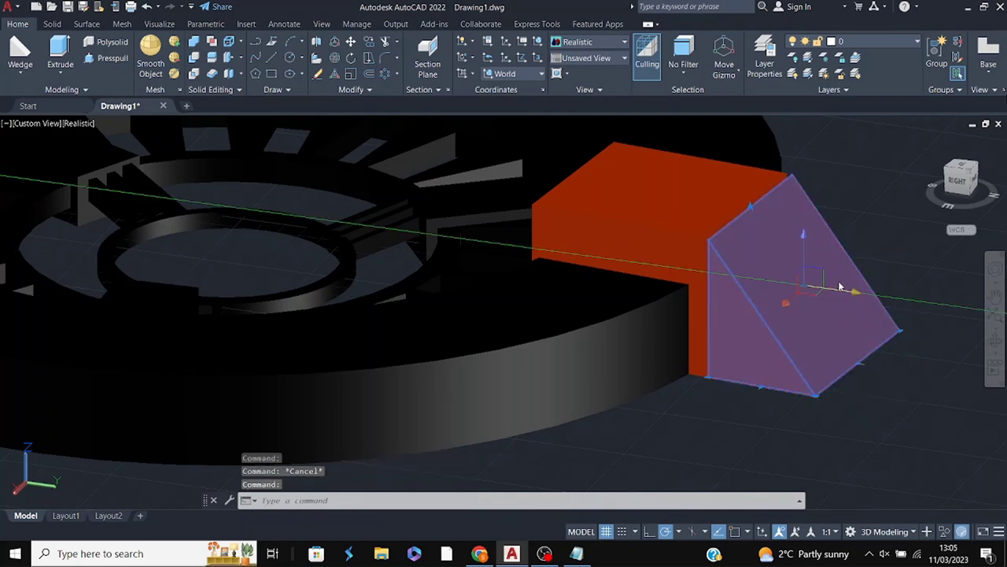
click(859, 301)
key(Escape)
shift+middle_drag(837, 281, 924, 362)
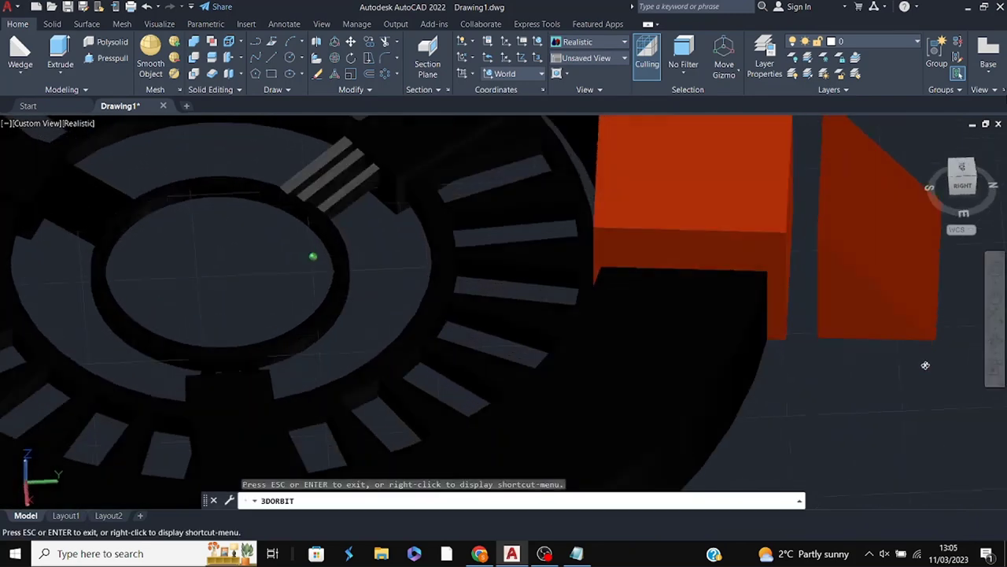
click(876, 277)
click(816, 258)
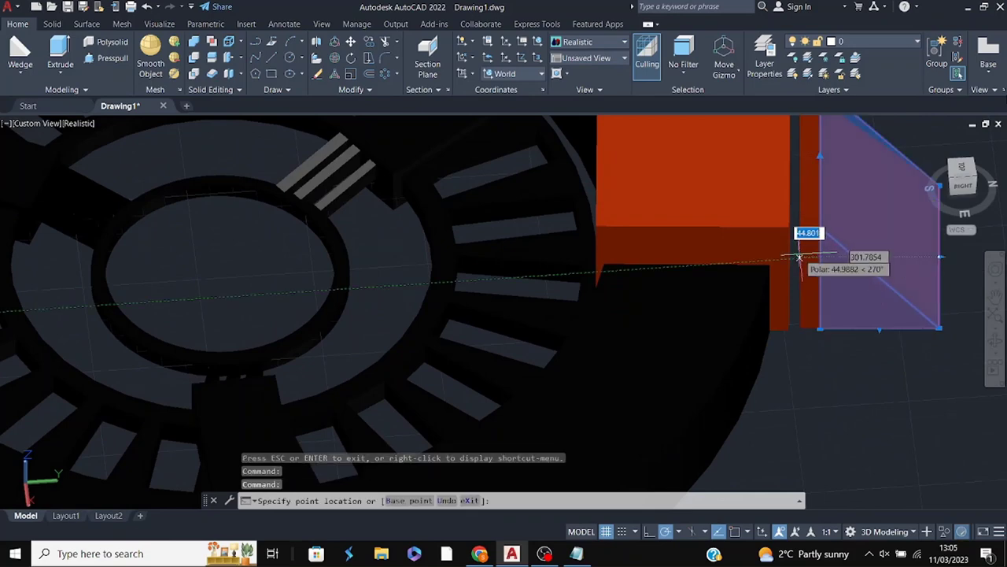
click(795, 255)
shift+middle_drag(795, 255, 868, 286)
click(787, 347)
click(766, 343)
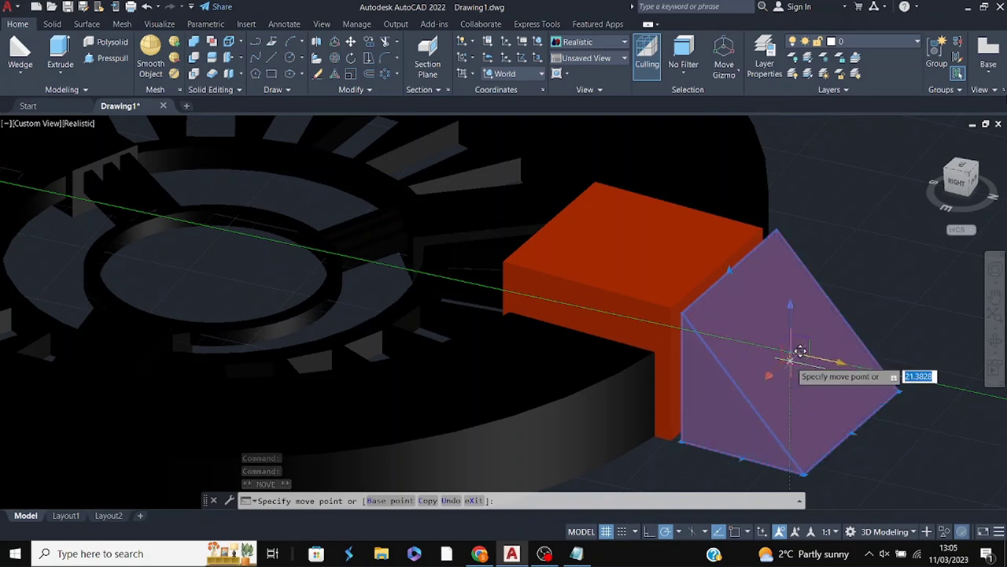
key(Escape)
click(789, 355)
mouse_move(789, 355)
shift+middle_down()
mouse_move(944, 383)
mouse_move(790, 351)
mouse_move(800, 389)
shift+middle_up()
click(790, 351)
key(Escape)
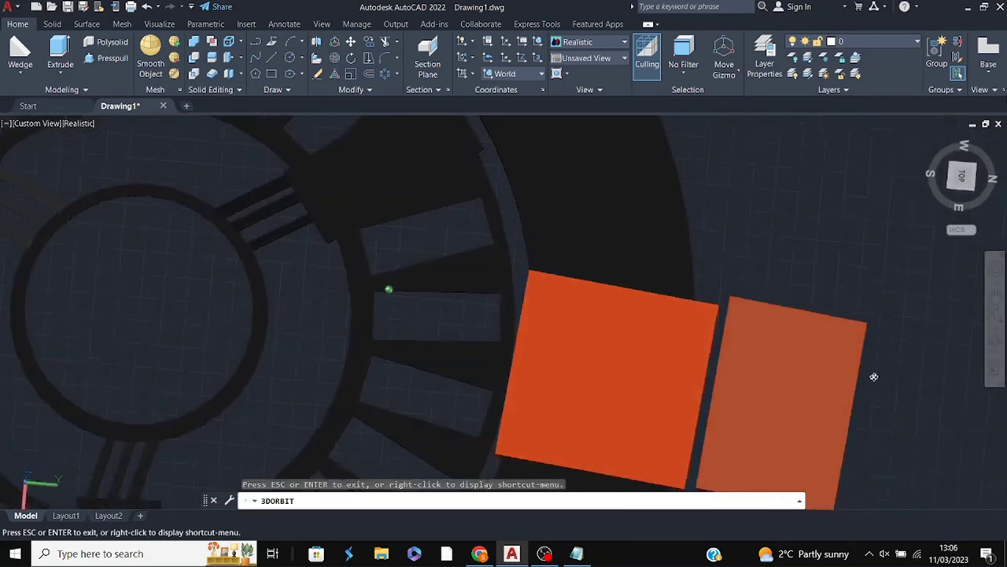
click(771, 421)
click(864, 354)
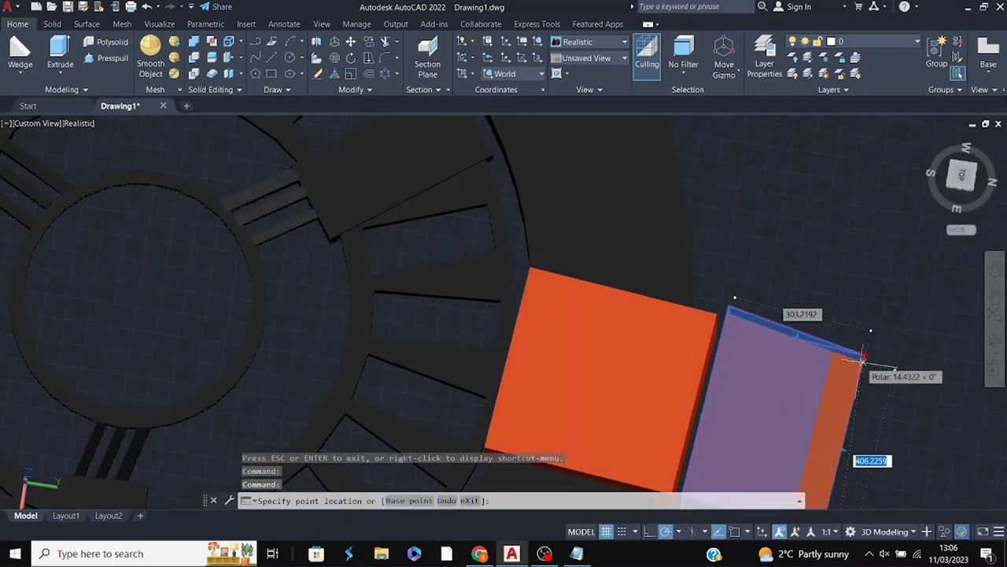
click(864, 363)
click(773, 426)
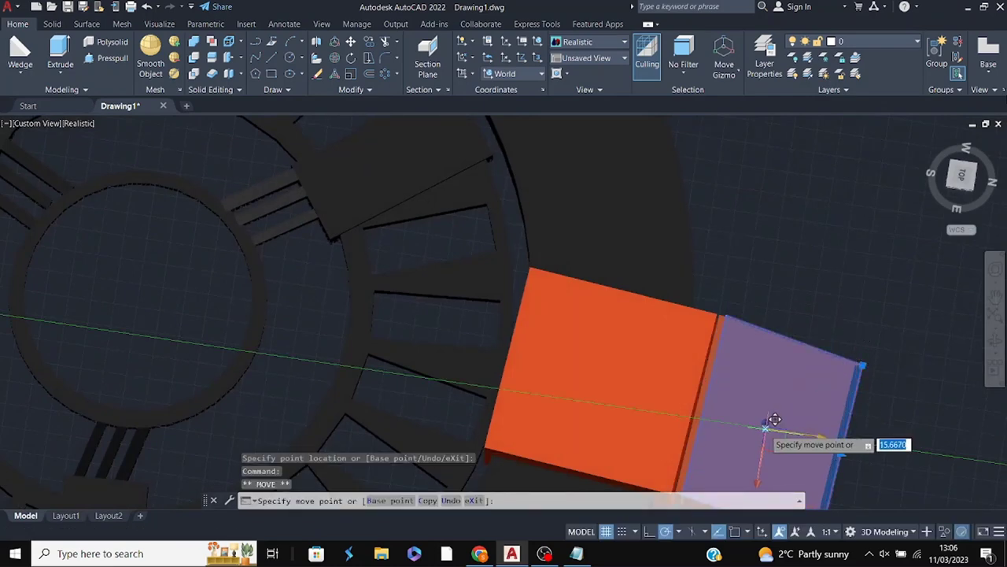
key(Escape)
mouse_move(771, 420)
shift+middle_down()
mouse_move(857, 315)
mouse_move(857, 241)
mouse_move(813, 233)
shift+middle_up()
click(698, 231)
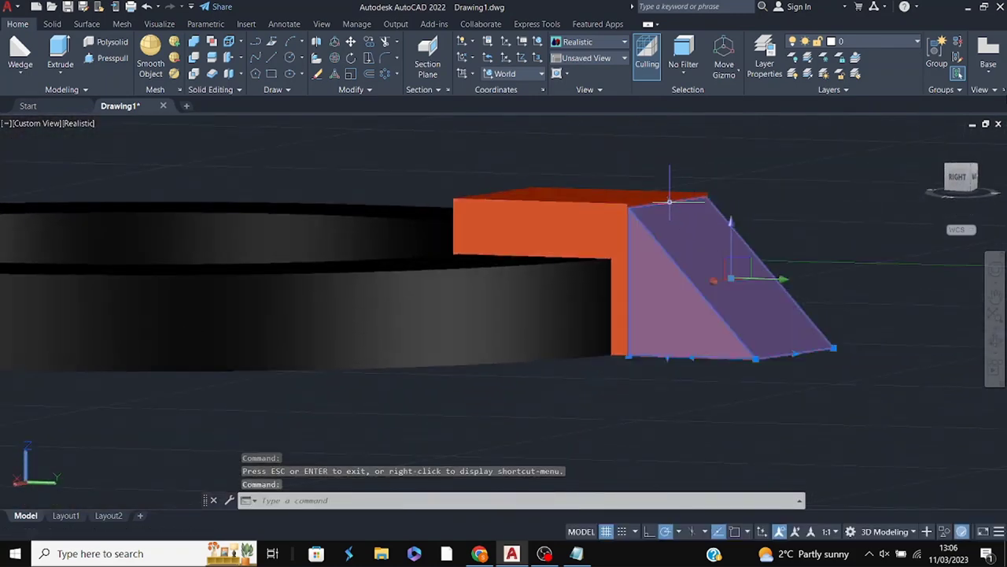
- Orbit to view the orange block from above
scroll(670, 202, up, 5)
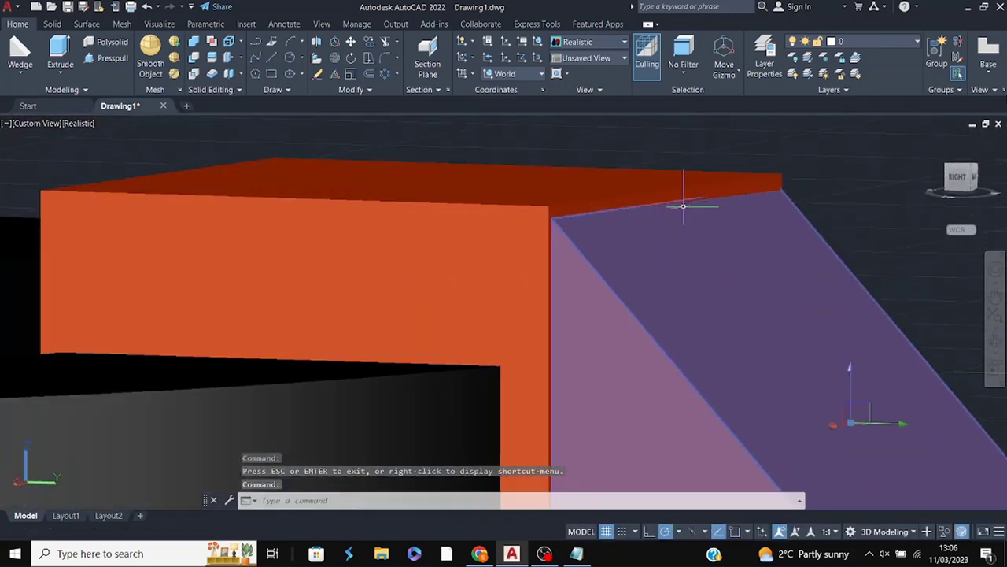
click(983, 338)
drag(866, 330, 653, 207)
key(Escape)
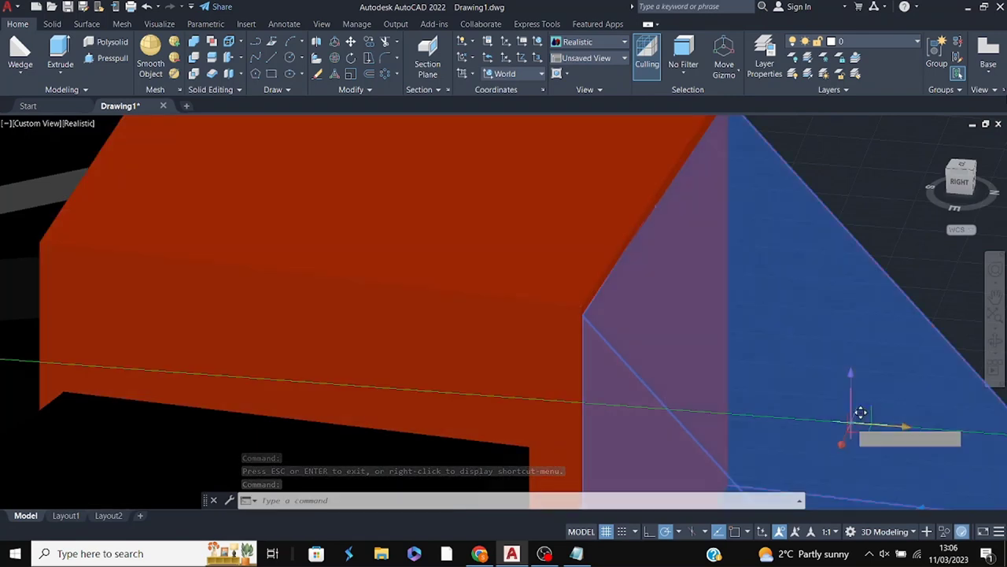
click(854, 405)
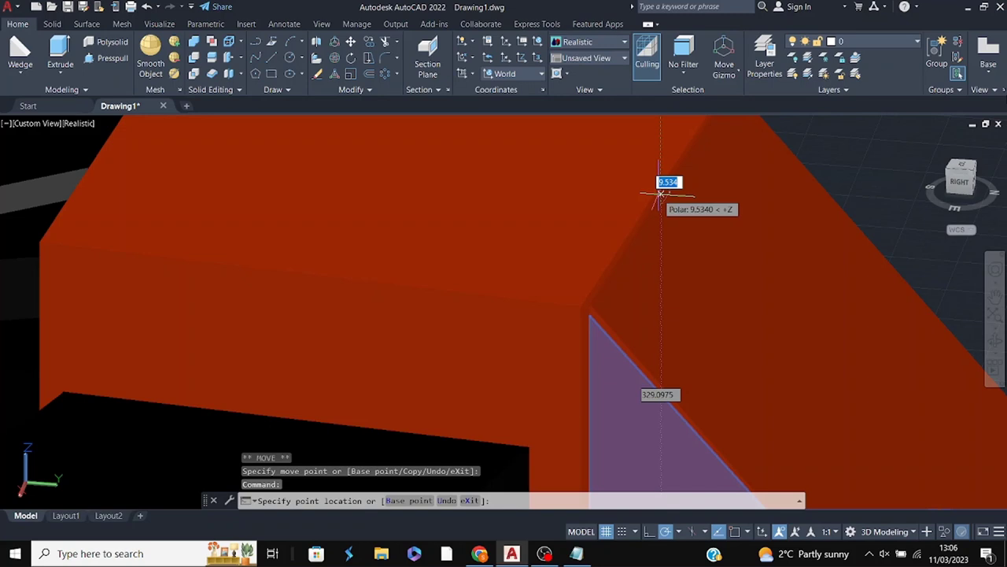
key(Escape)
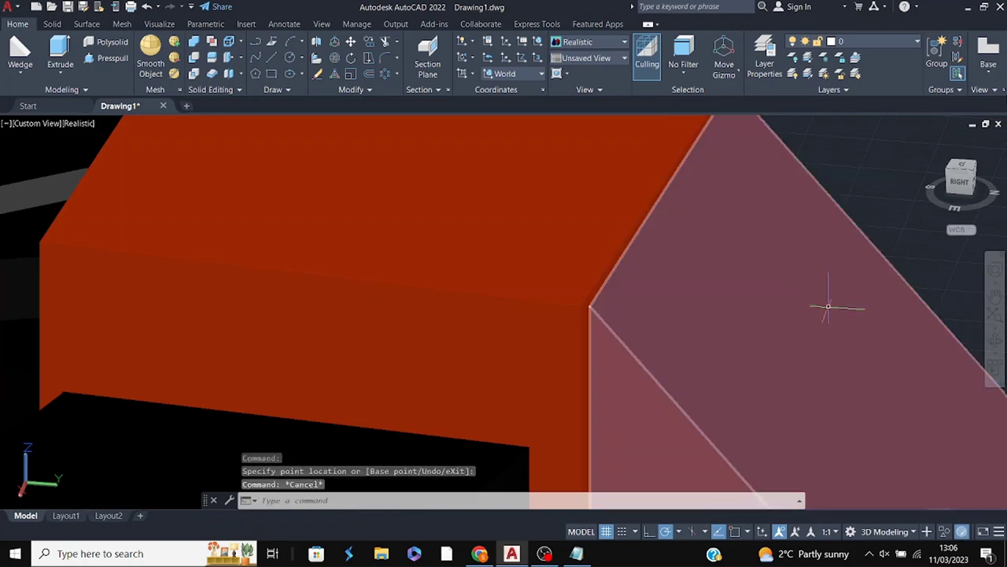
- Nudge the orange solid slightly along a Move gizmo axis to the wheel's outer edge
click(860, 419)
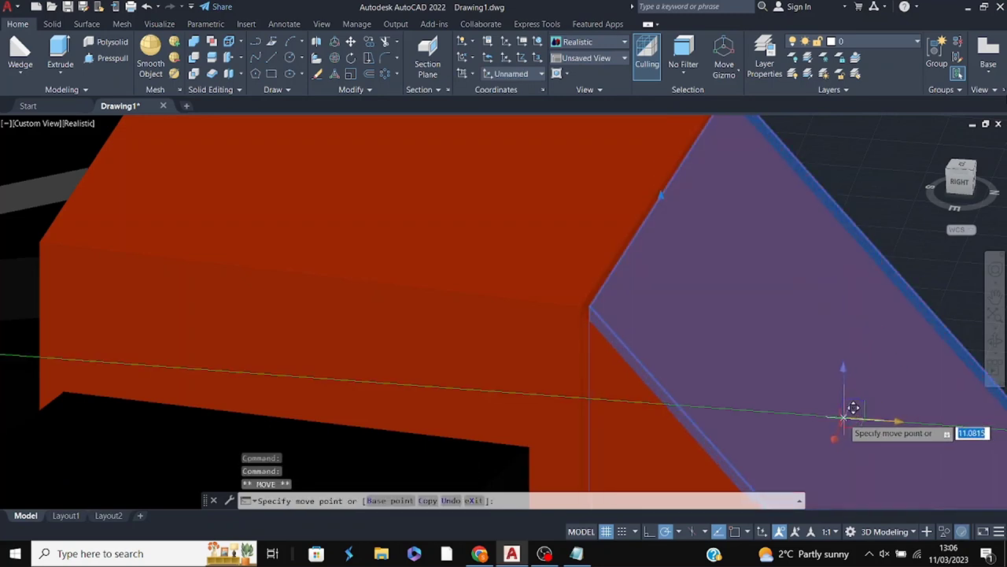
click(853, 407)
click(647, 191)
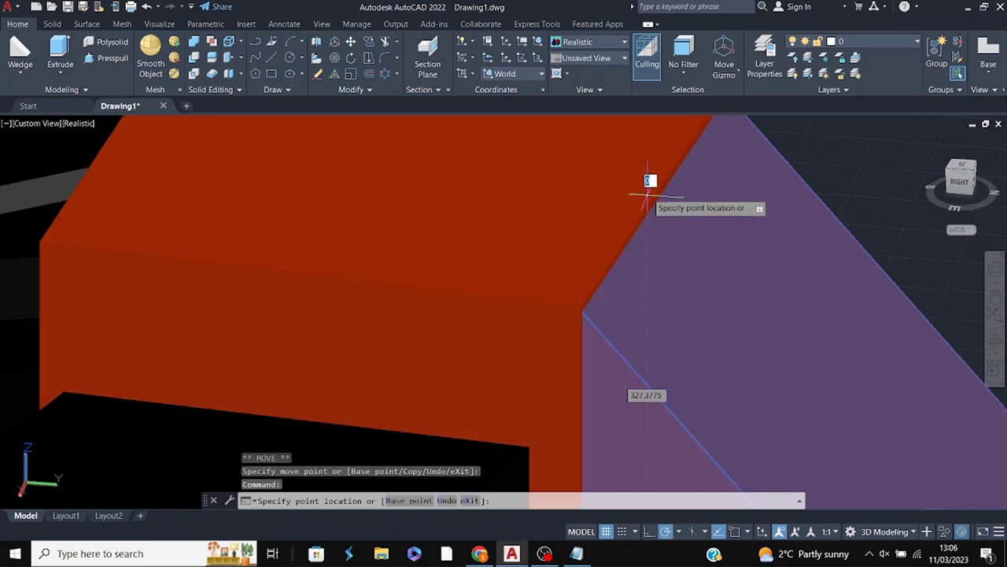
key(Escape)
click(847, 416)
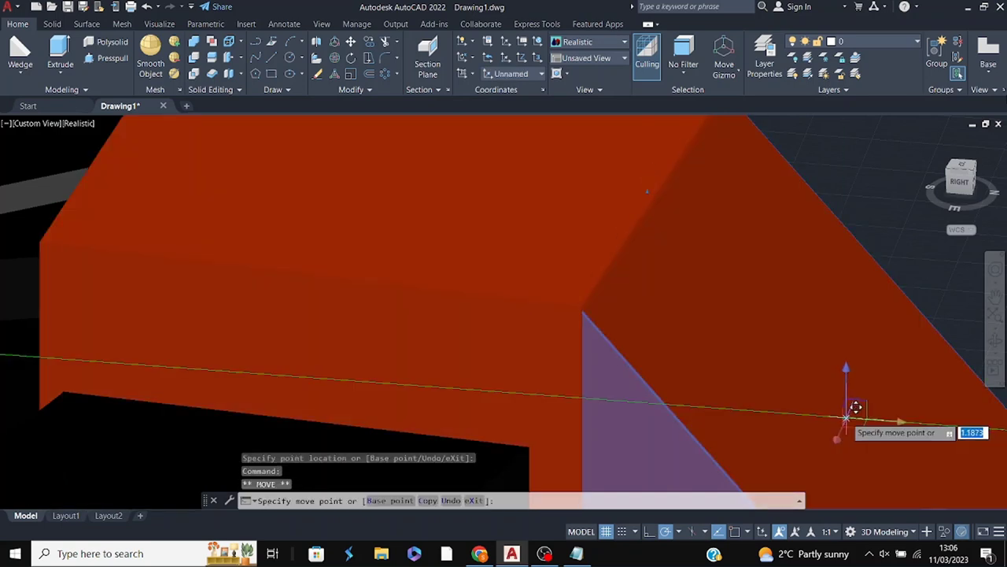
key(Escape)
scroll(850, 407, down, 5)
- Nudge the orange block's outer face slightly to the left
shift+middle_drag(850, 407, 936, 417)
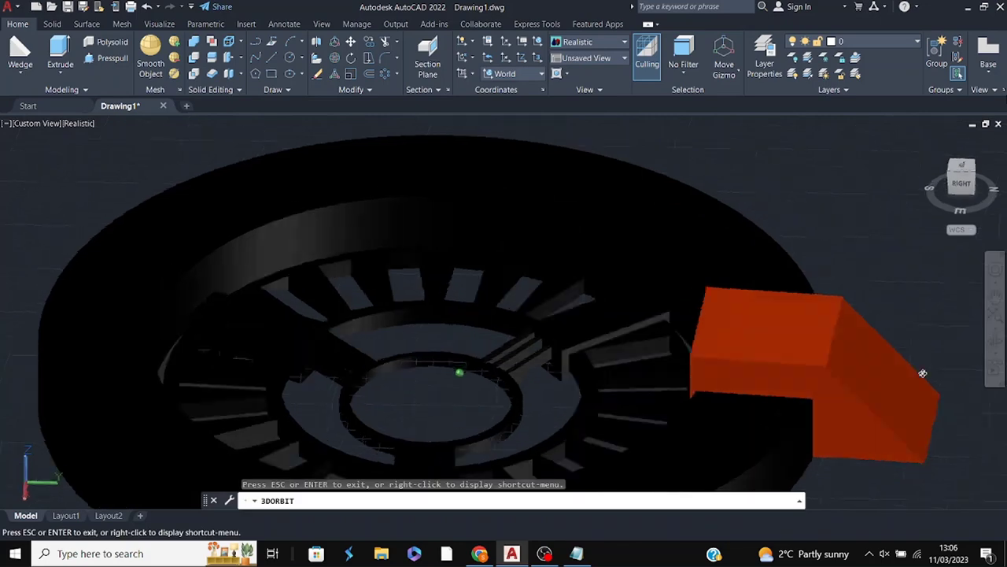
click(941, 375)
click(941, 374)
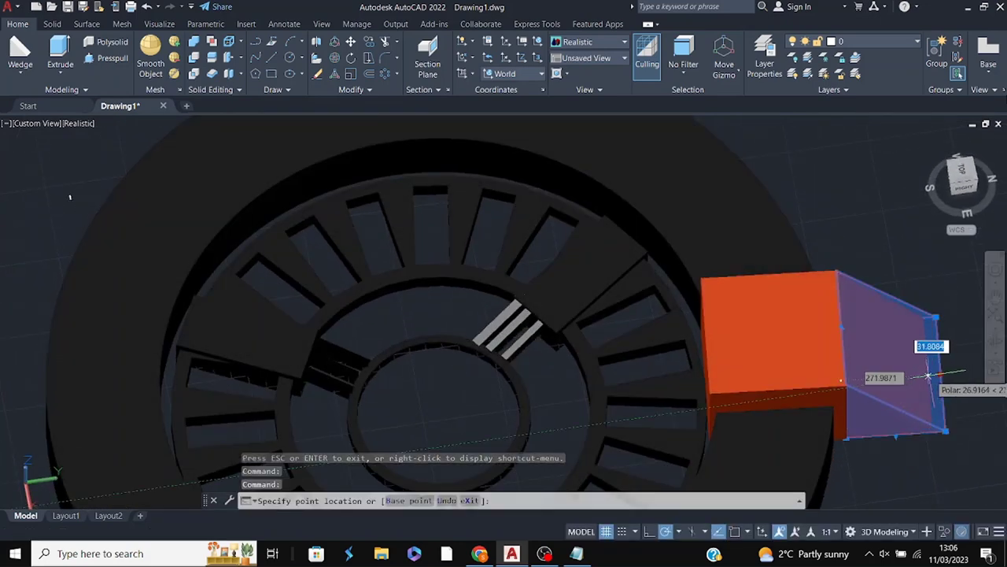
click(911, 375)
key(Escape)
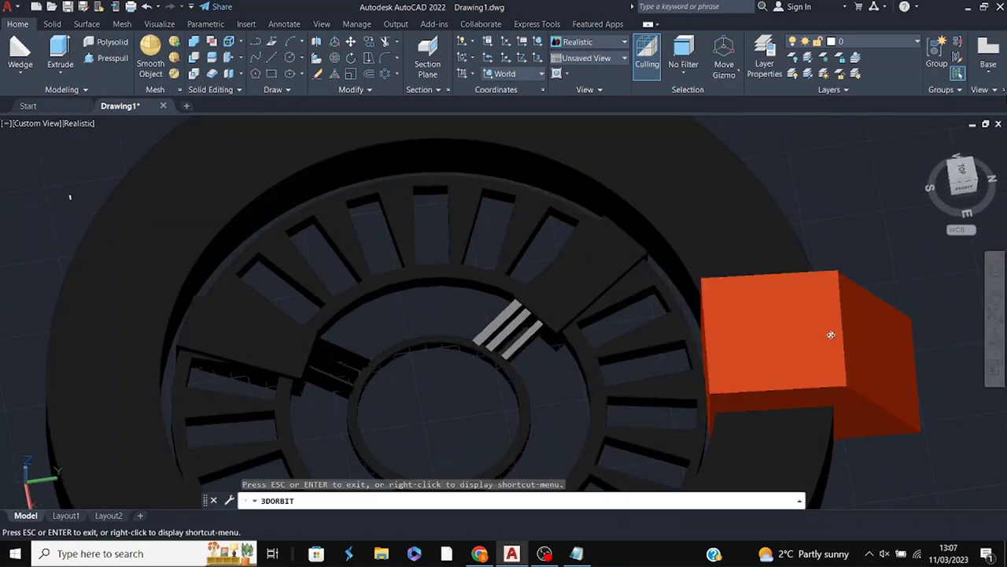
- Orbit and pan the view to bring the orange block into oblique view
scroll(832, 333, down, 5)
mouse_move(832, 333)
shift+middle_down()
mouse_move(878, 305)
mouse_move(858, 344)
mouse_move(800, 273)
shift+middle_up()
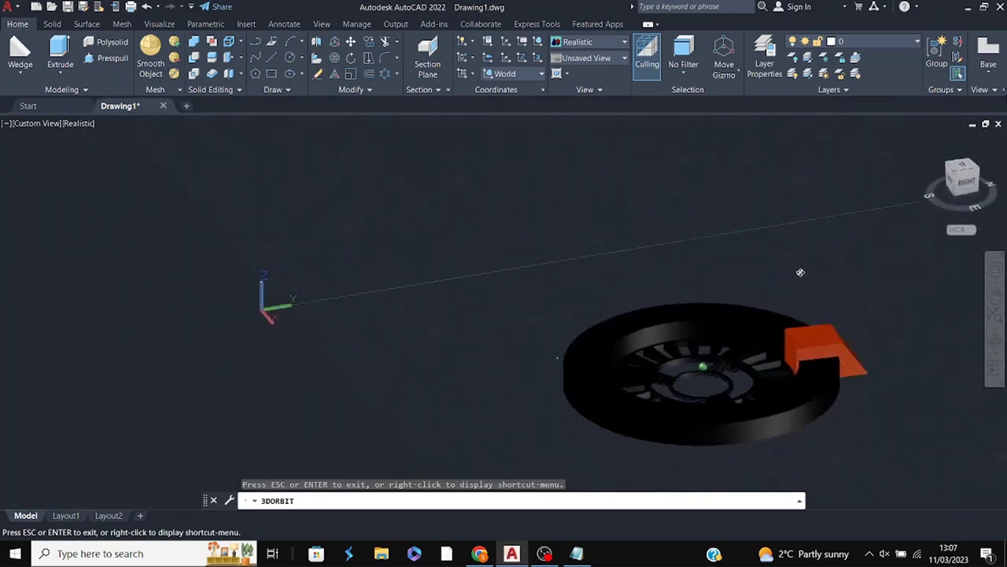
scroll(855, 360, up, 3)
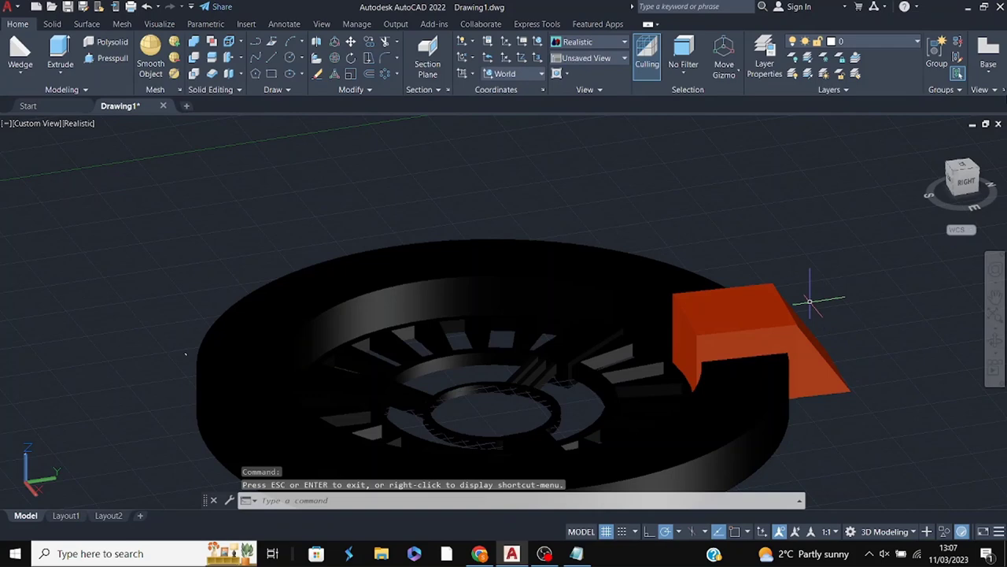
shift+middle_drag(817, 295, 855, 395)
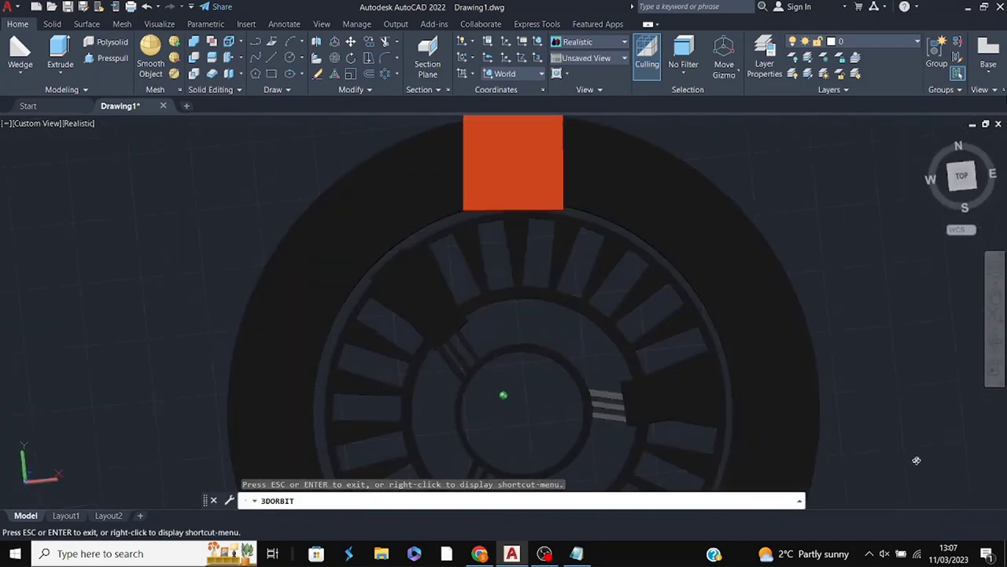
shift+middle_drag(719, 292, 646, 169)
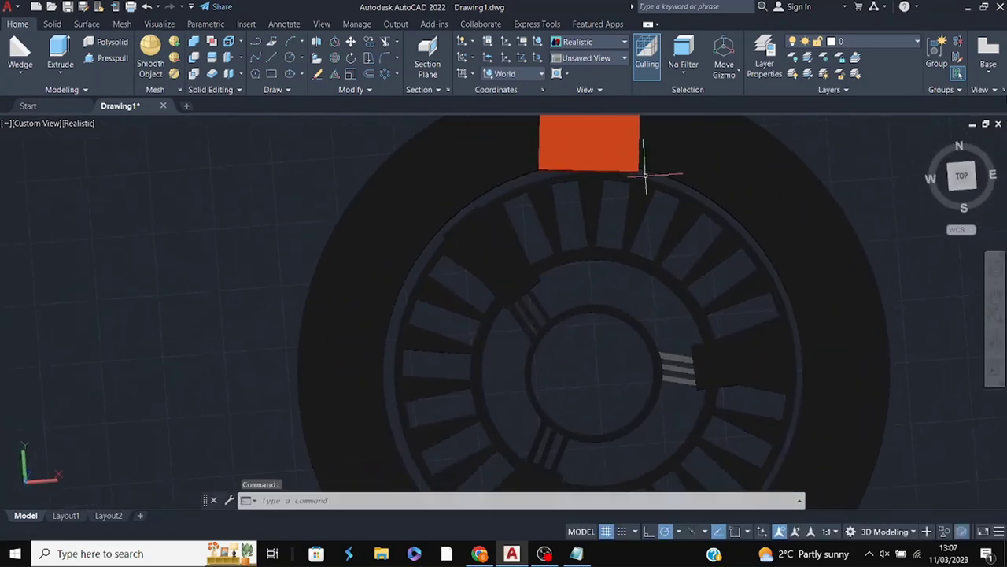
mouse_move(755, 260)
shift+middle_down()
mouse_move(795, 307)
mouse_move(882, 272)
shift+middle_up()
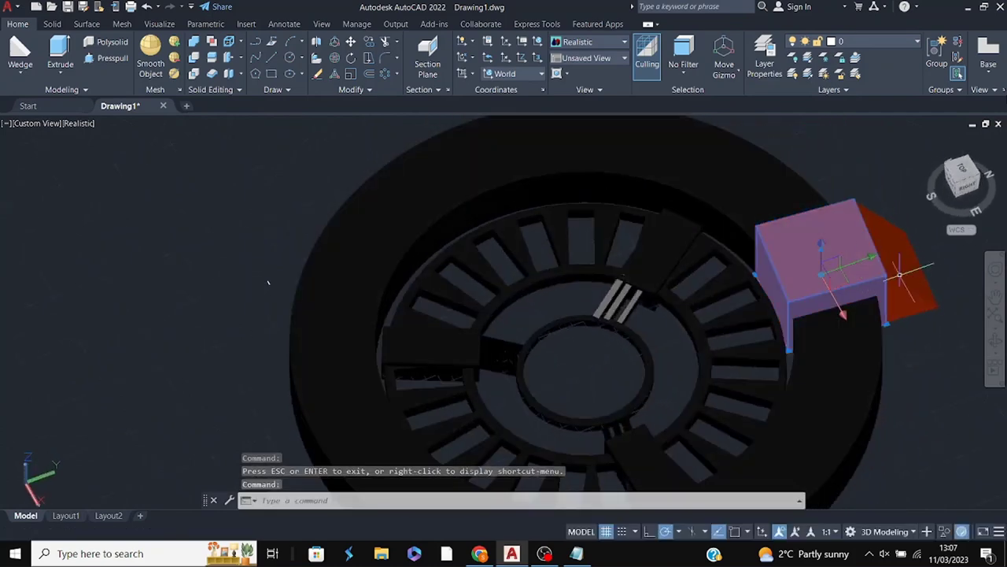
click(995, 297)
drag(921, 315, 614, 330)
key(Escape)
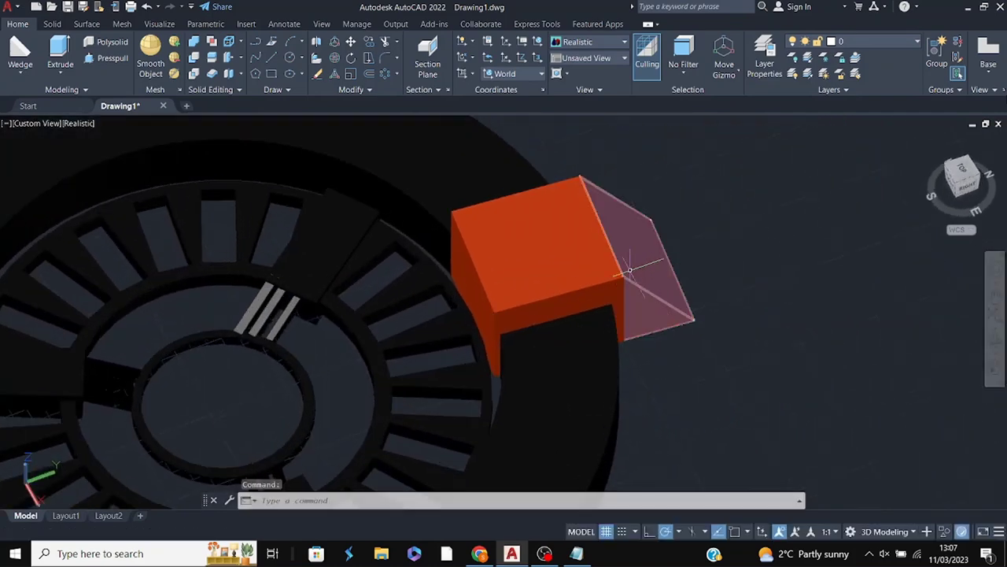
- Copy the orange block with Copy Selection and place the duplicate beside the original
click(629, 266)
right_click(709, 254)
click(751, 345)
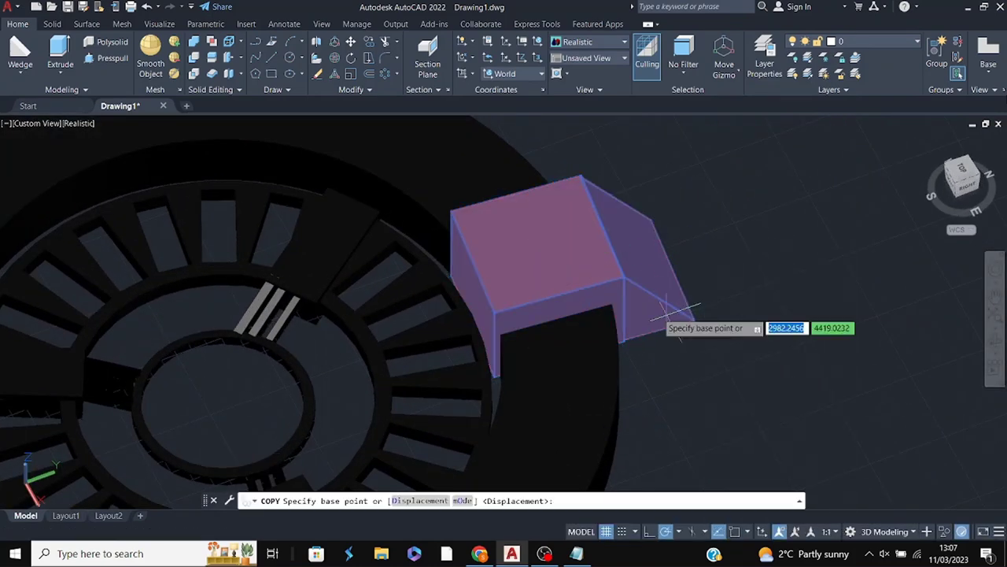
click(559, 266)
click(608, 364)
key(Escape)
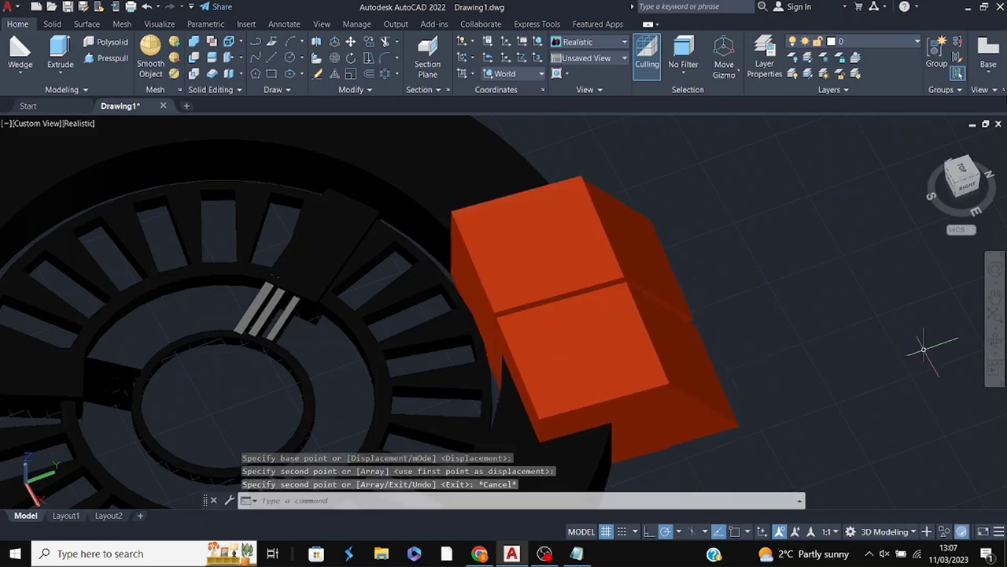
mouse_move(926, 342)
shift+middle_down()
mouse_move(803, 347)
mouse_move(619, 283)
mouse_move(294, 330)
shift+middle_up()
- Try a corner stretch on the left block's front face, then cancel it
ctrl+click(265, 391)
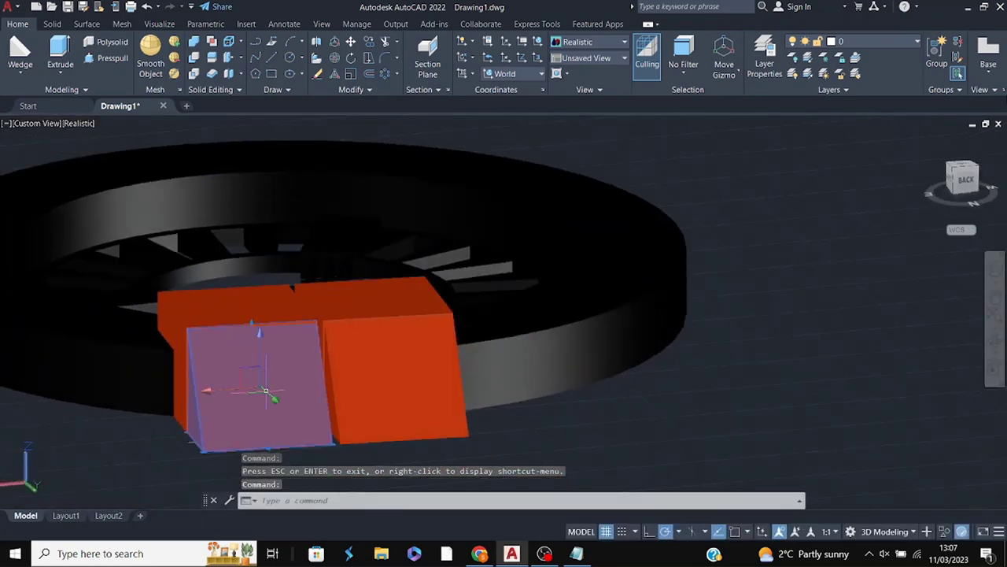
click(195, 443)
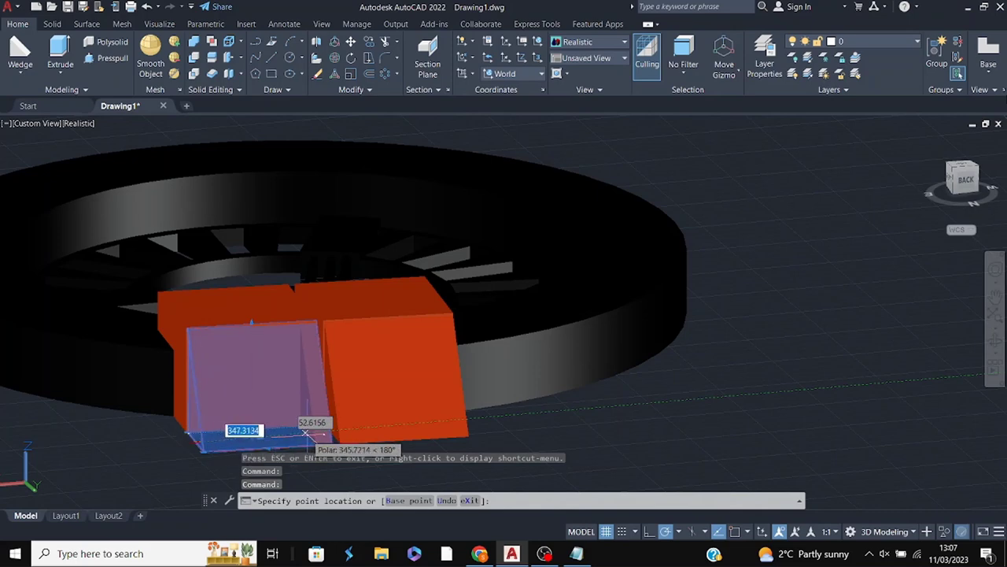
key(Escape)
shift+middle_drag(440, 339, 493, 352)
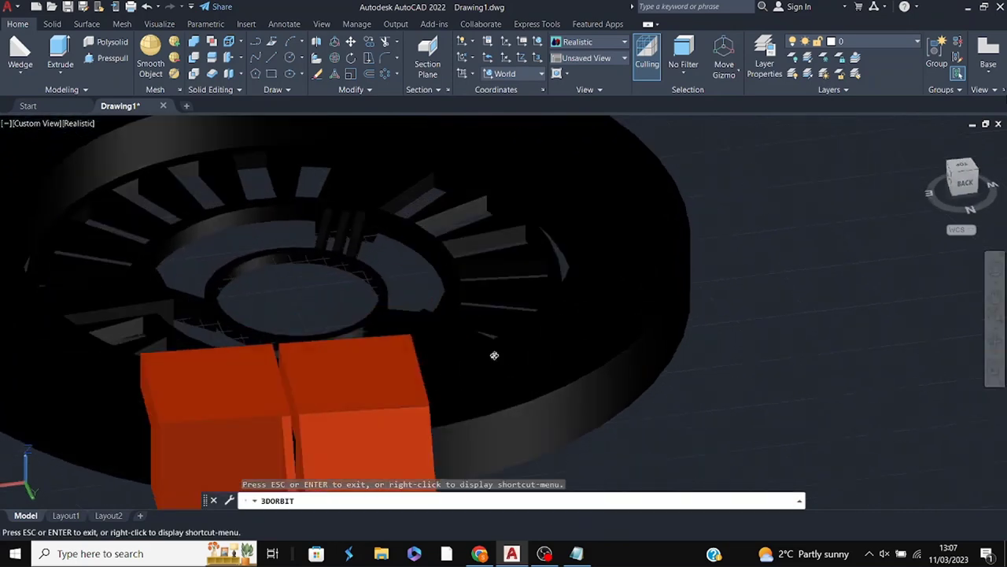
- Move the copied block twice so it sits further right beside the original
click(255, 391)
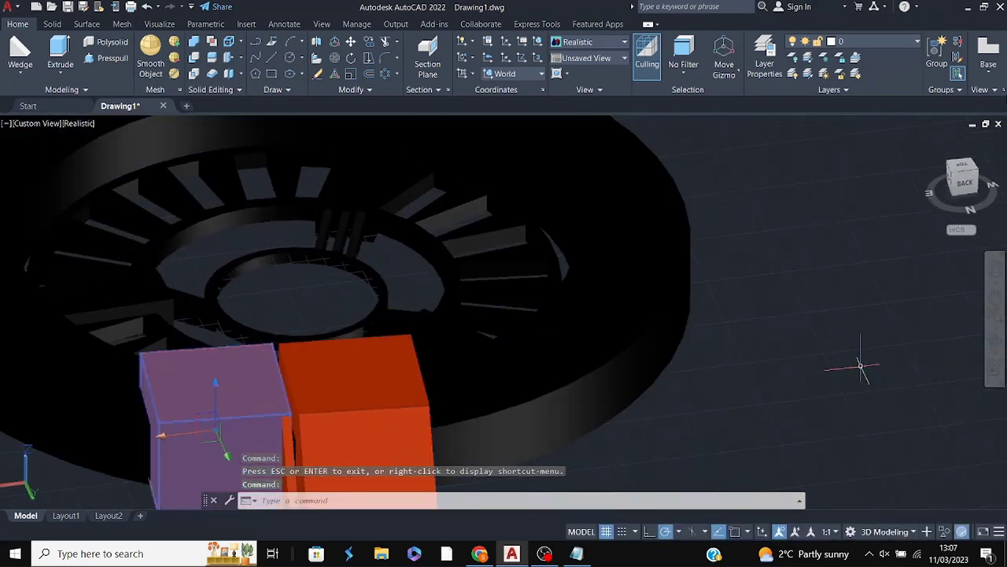
shift+middle_drag(598, 370, 737, 387)
click(709, 333)
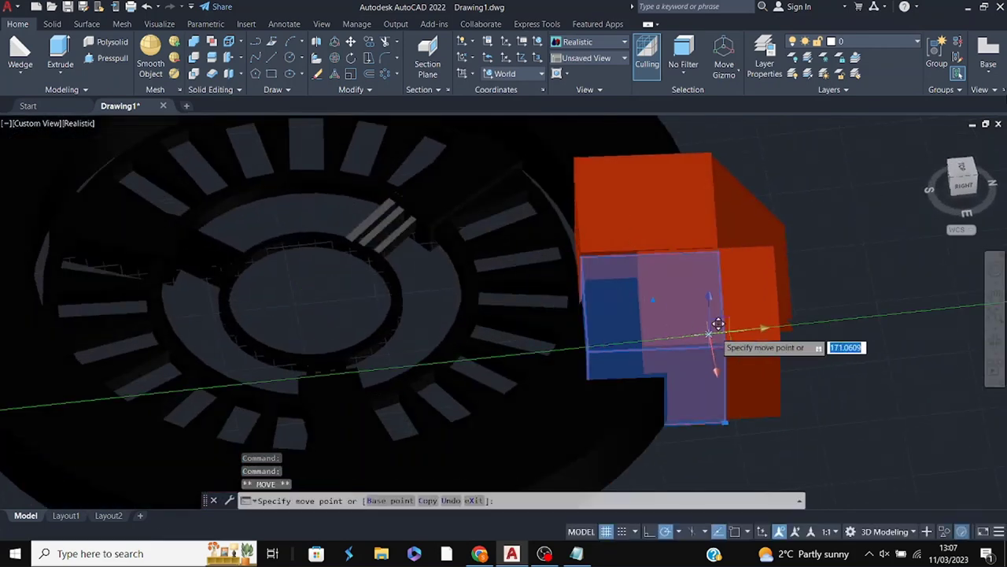
click(756, 318)
click(765, 315)
click(787, 310)
click(750, 355)
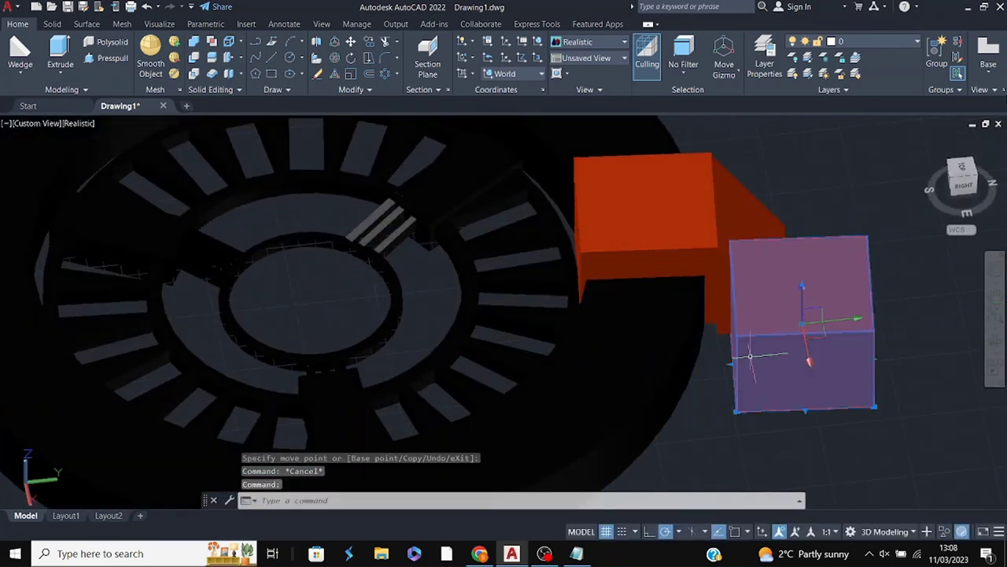
- Drag the copied block's corner, edge and face grips to thin it into a slab
click(805, 407)
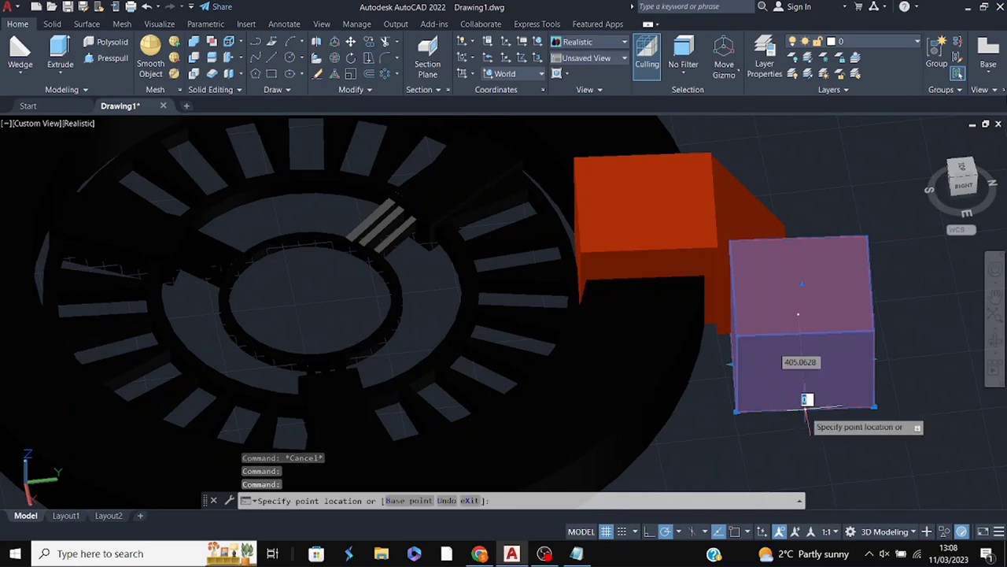
key(Escape)
key(Escape)
mouse_move(804, 301)
shift+middle_down()
mouse_move(405, 278)
mouse_move(971, 313)
shift+middle_up()
shift+middle_drag(606, 383, 811, 197)
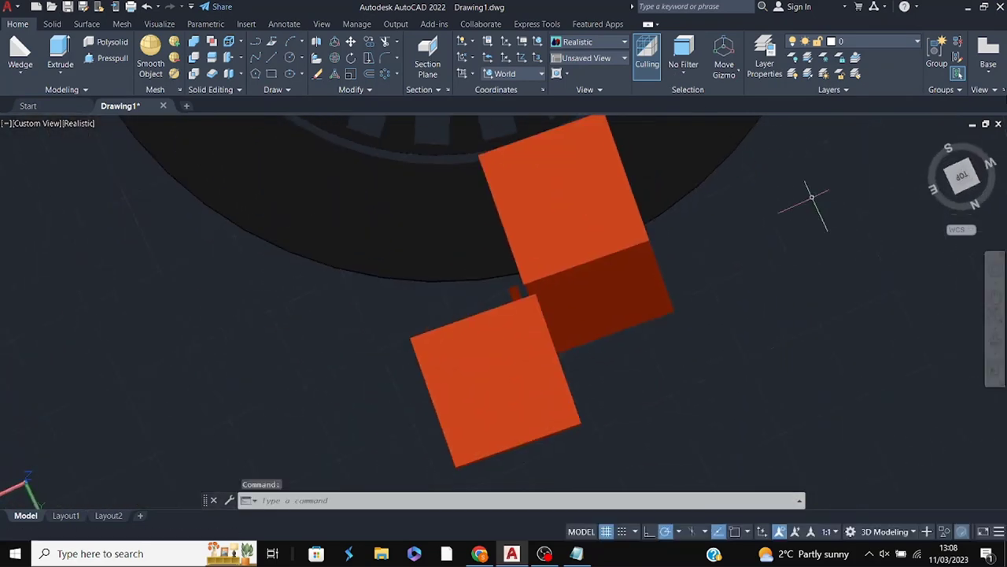
click(432, 404)
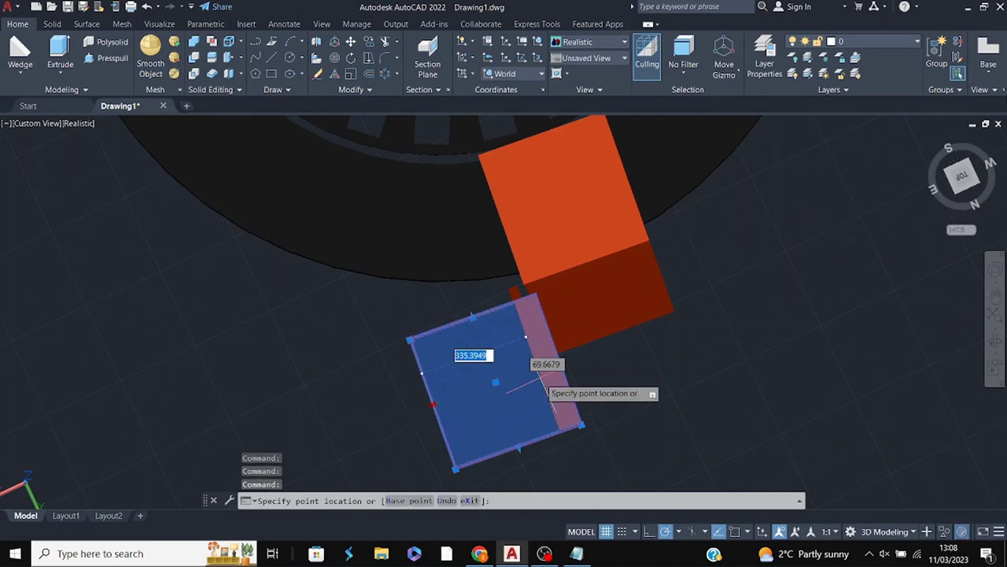
key(Escape)
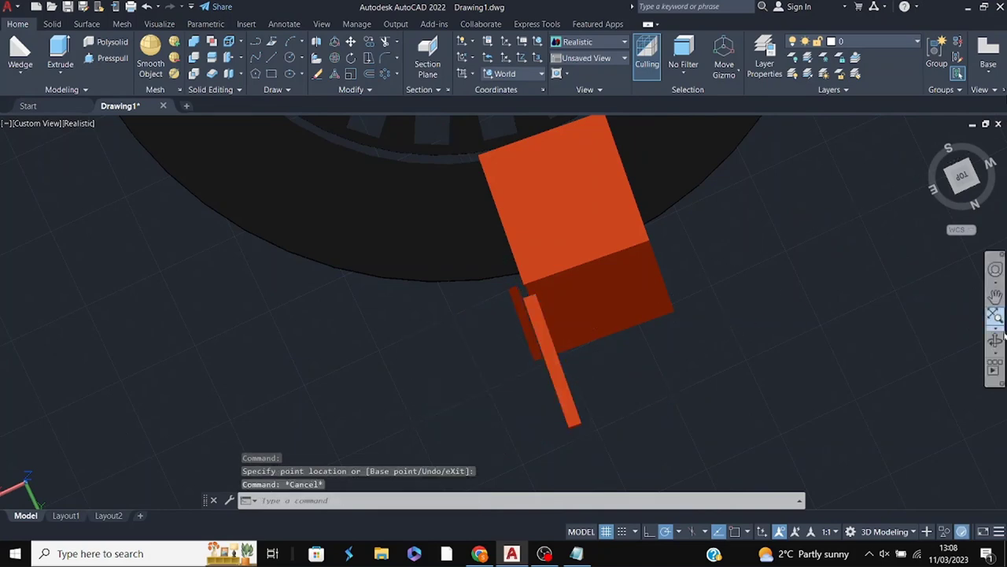
shift+middle_drag(1004, 337, 857, 228)
ctrl+click(611, 324)
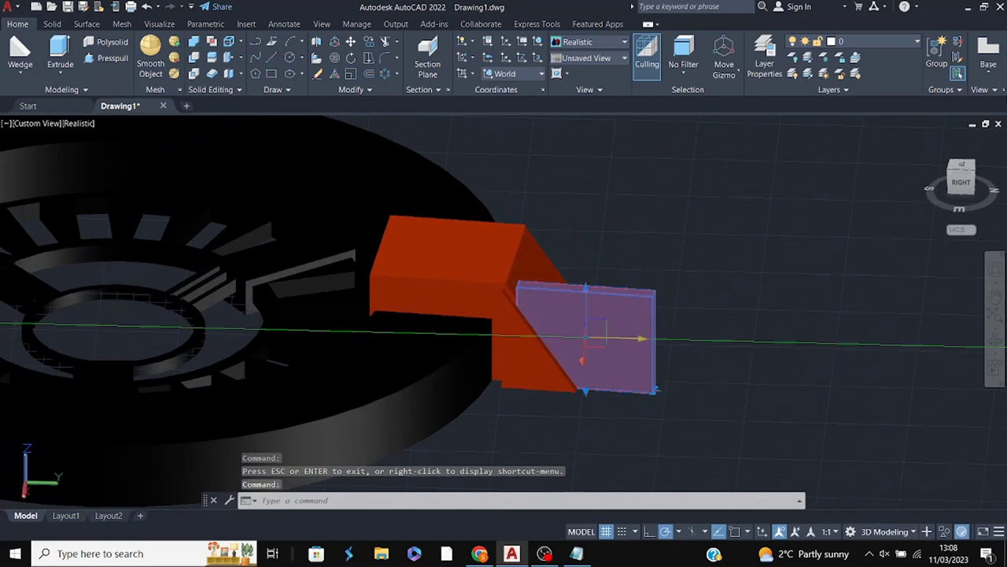
click(618, 338)
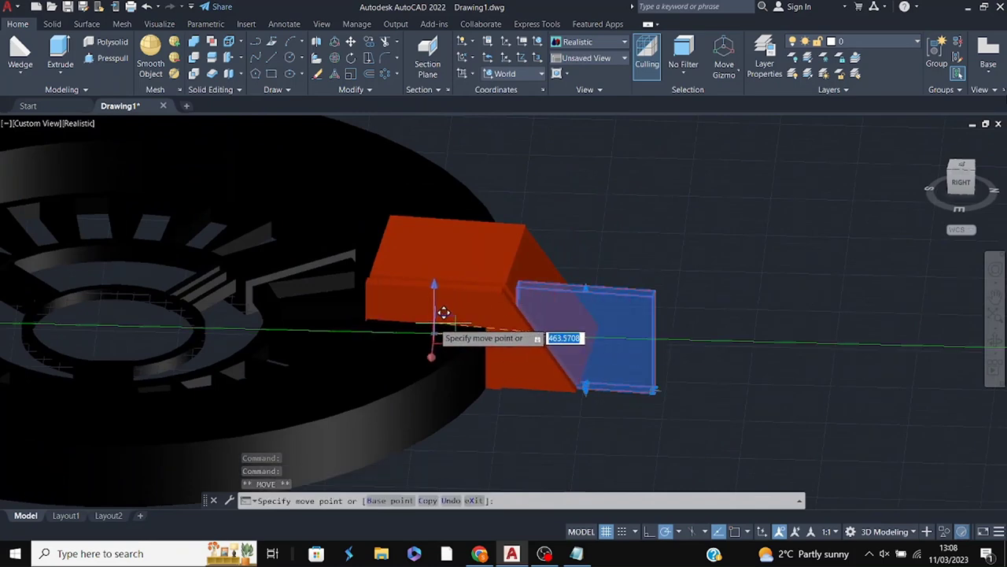
key(Escape)
- Check the thin slab's side-face grips from an overhead view
mouse_move(740, 326)
shift+middle_down()
mouse_move(988, 263)
mouse_move(625, 328)
mouse_move(448, 288)
shift+middle_up()
scroll(441, 291, up, 3)
ctrl+click(280, 292)
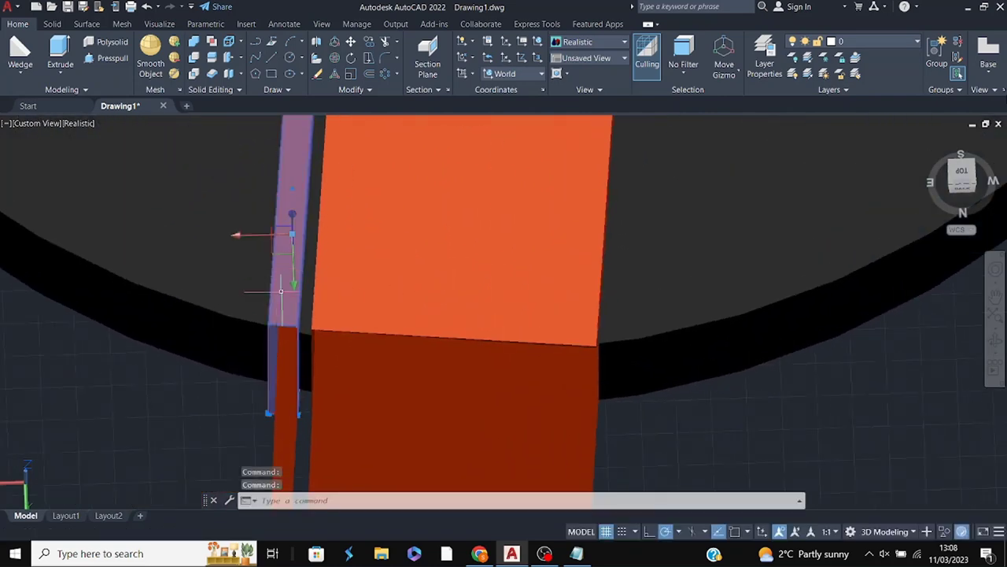
click(268, 413)
key(Escape)
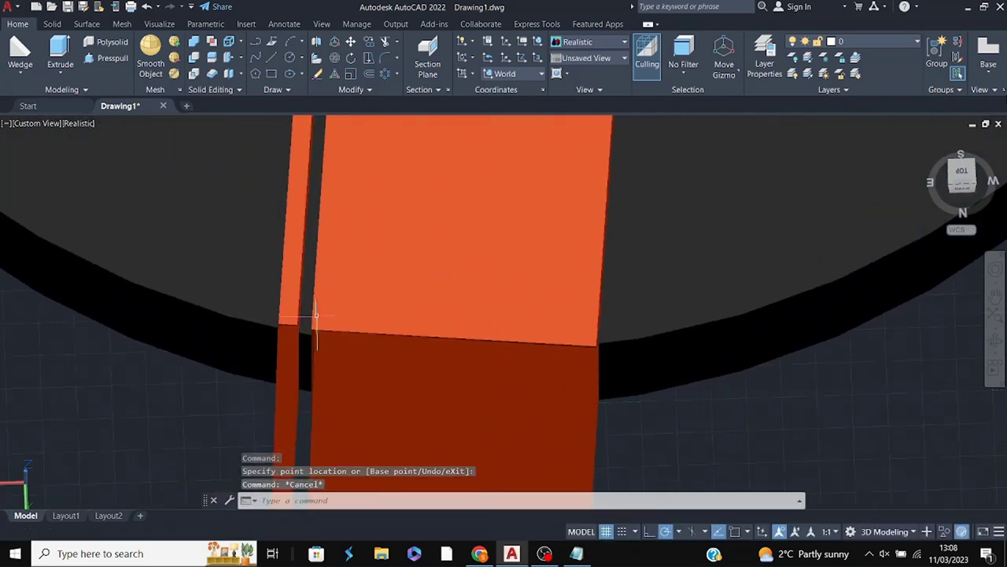
ctrl+click(289, 417)
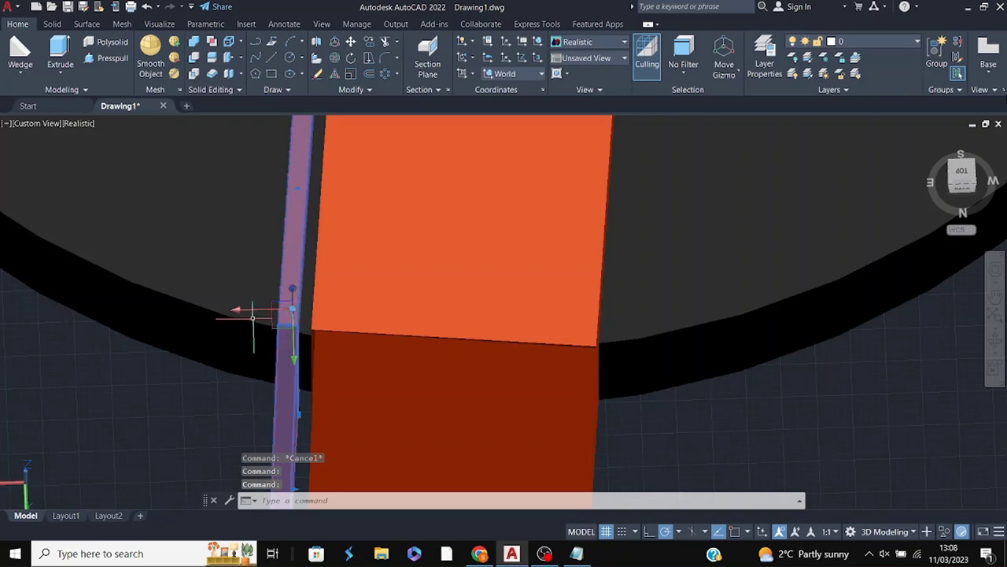
key(Escape)
- Set the ring's outer rim colour to light cyan, index colour 131, in Properties
click(176, 281)
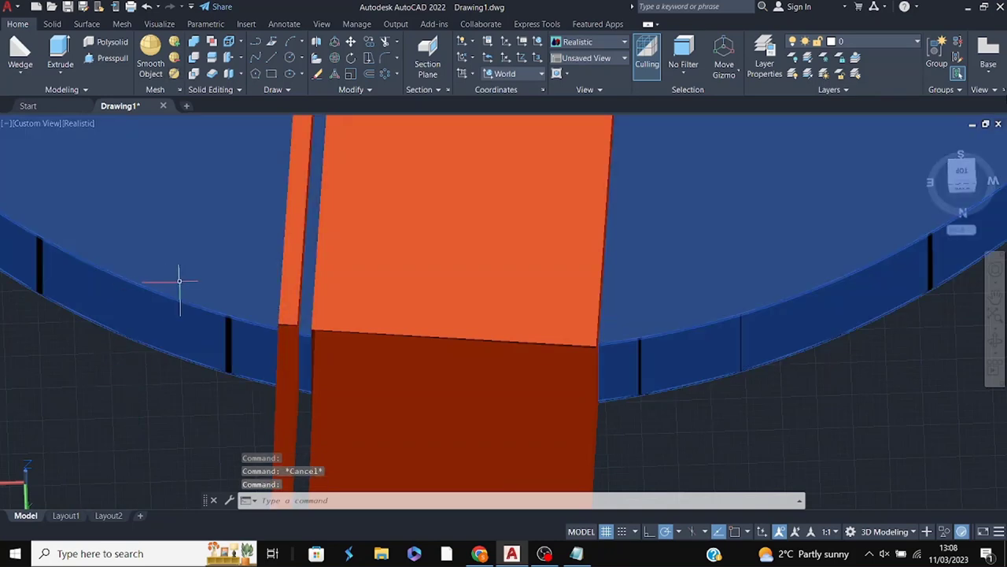
right_click(180, 238)
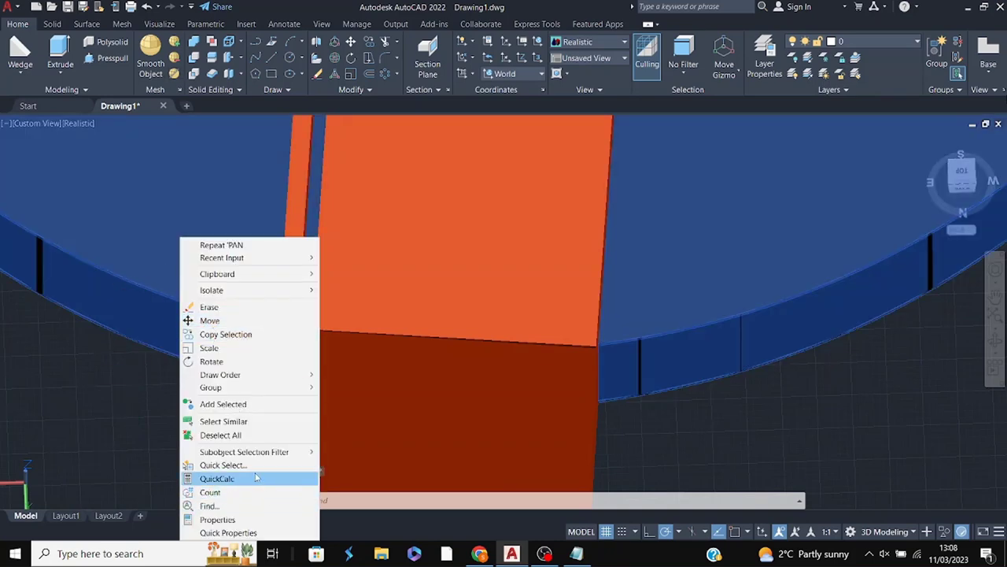
click(248, 518)
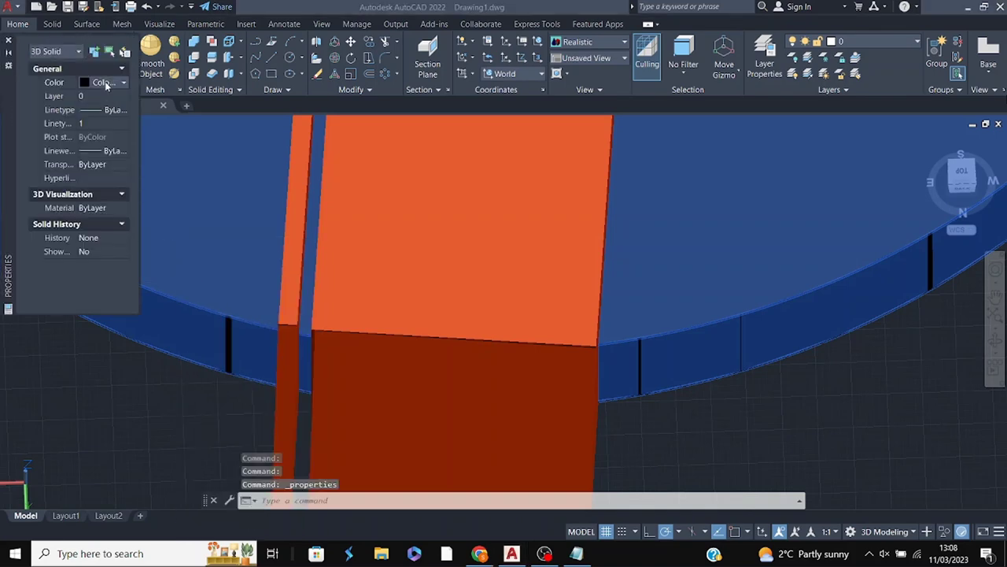
click(102, 82)
click(100, 197)
click(433, 304)
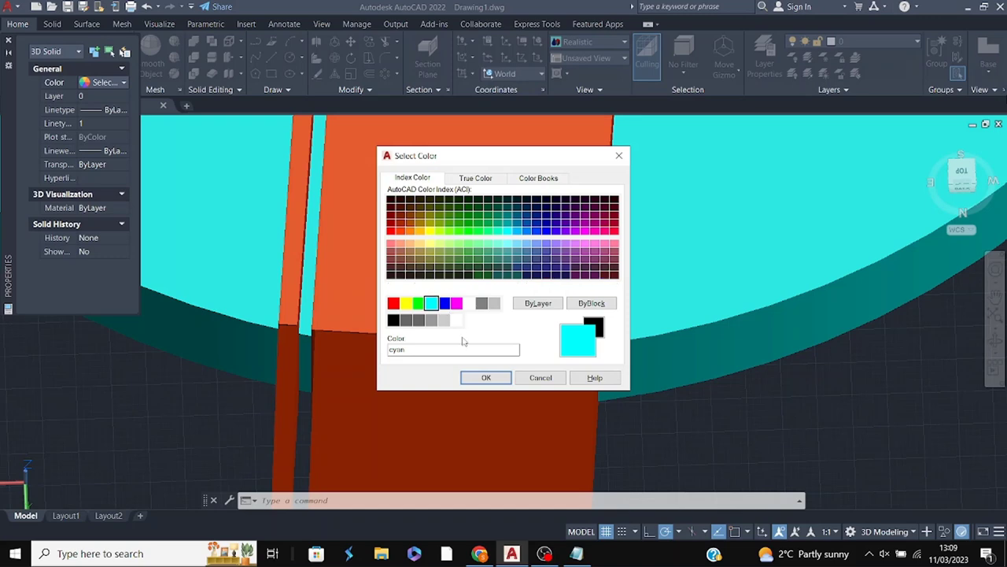
click(508, 244)
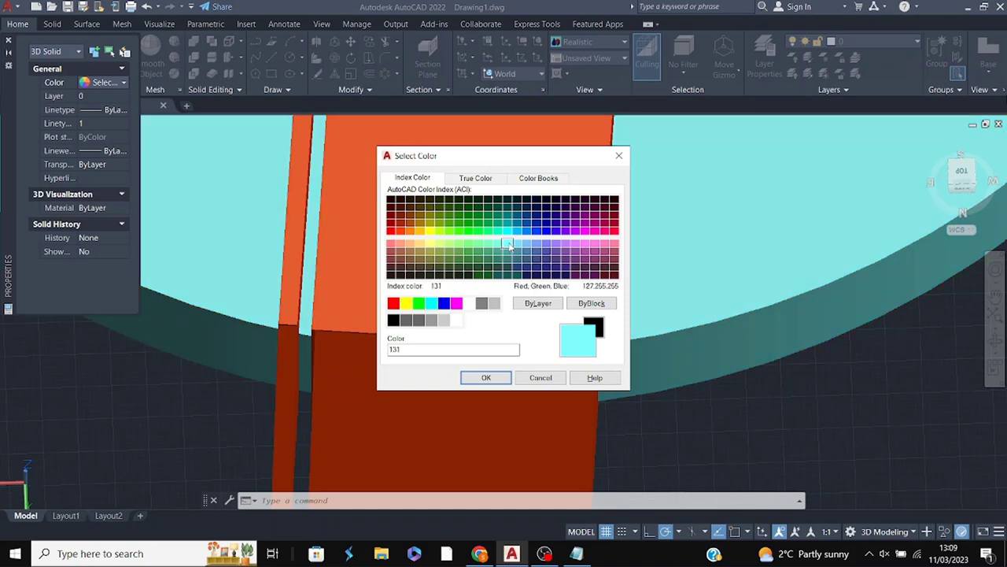
click(486, 378)
key(Escape)
shift+middle_drag(497, 381, 691, 305)
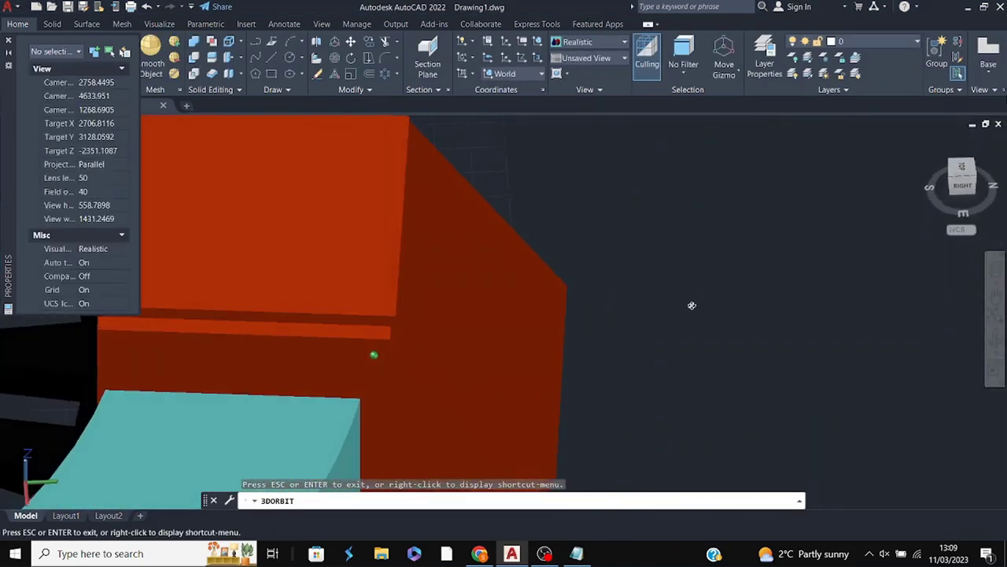
- Select both lower orange solids and shift them slightly along the Z axis
key(Escape)
click(367, 376)
click(460, 398)
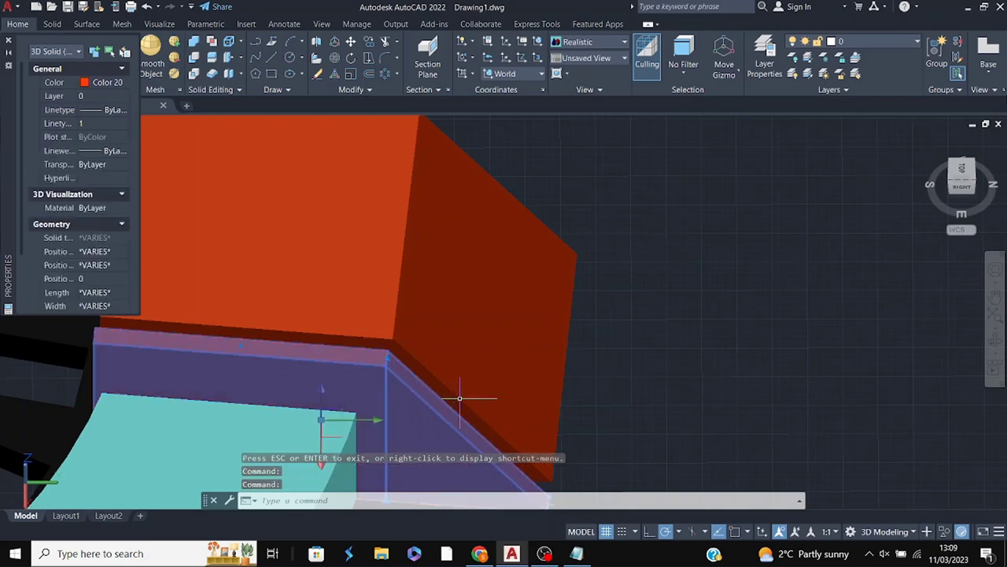
click(322, 403)
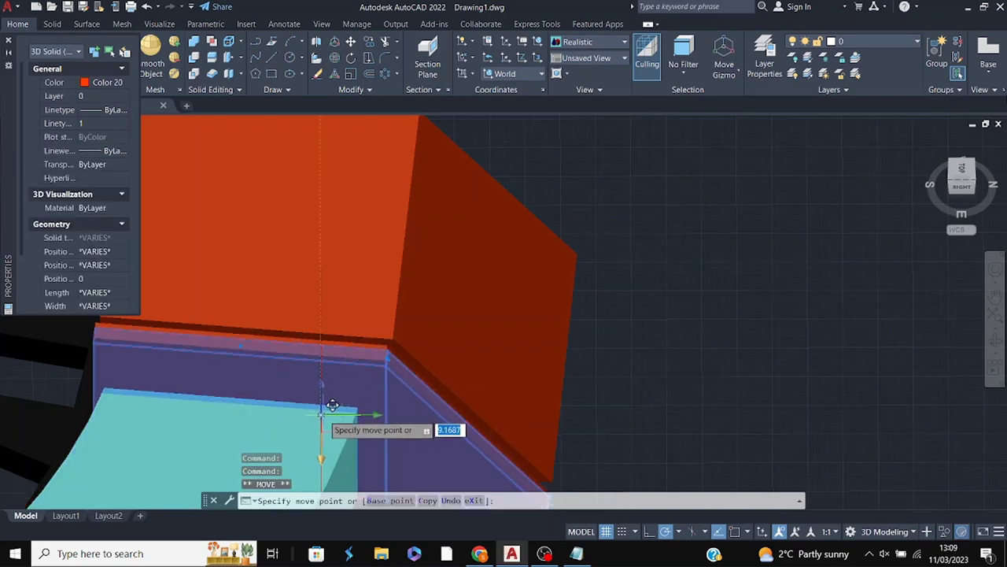
click(364, 399)
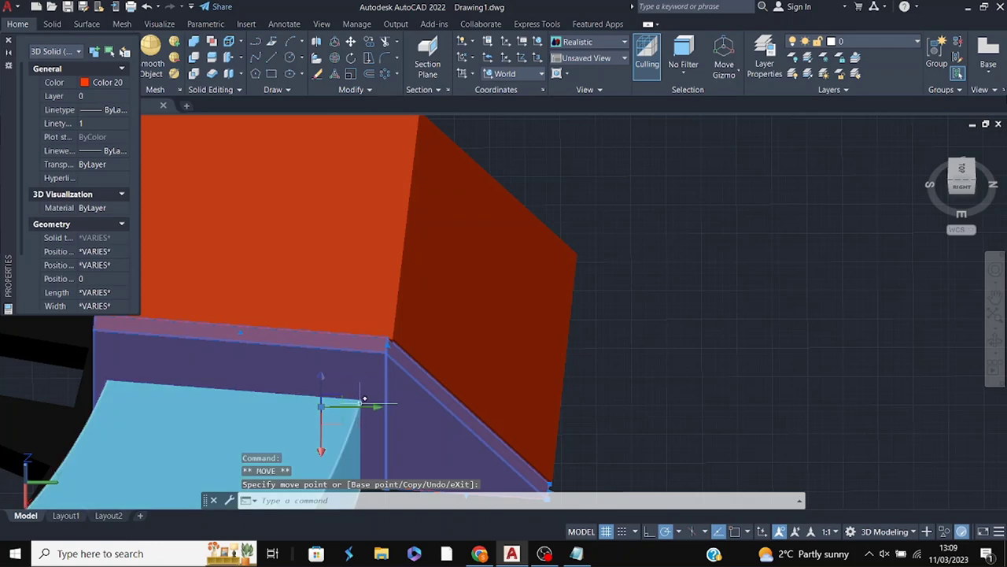
click(365, 400)
click(370, 401)
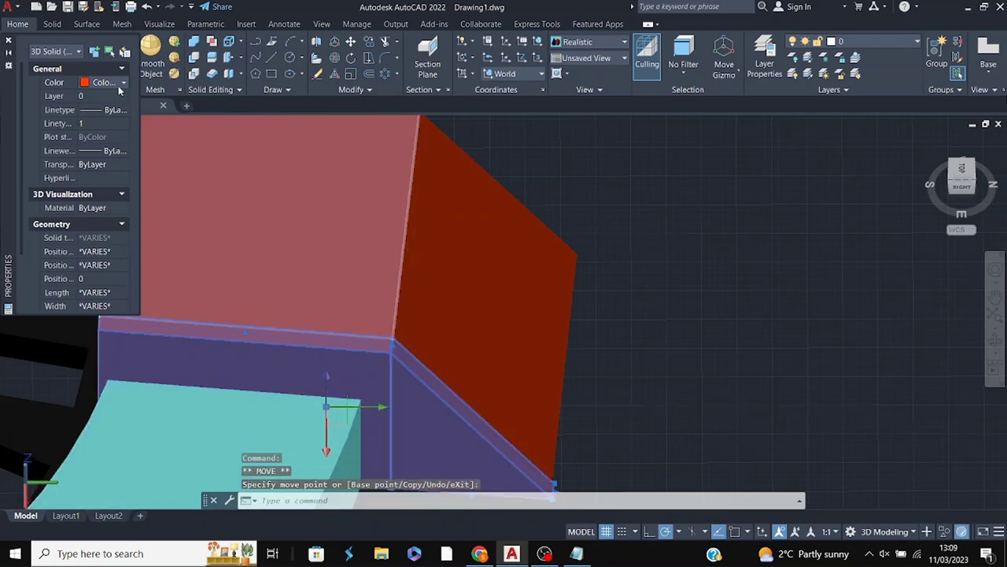
click(121, 82)
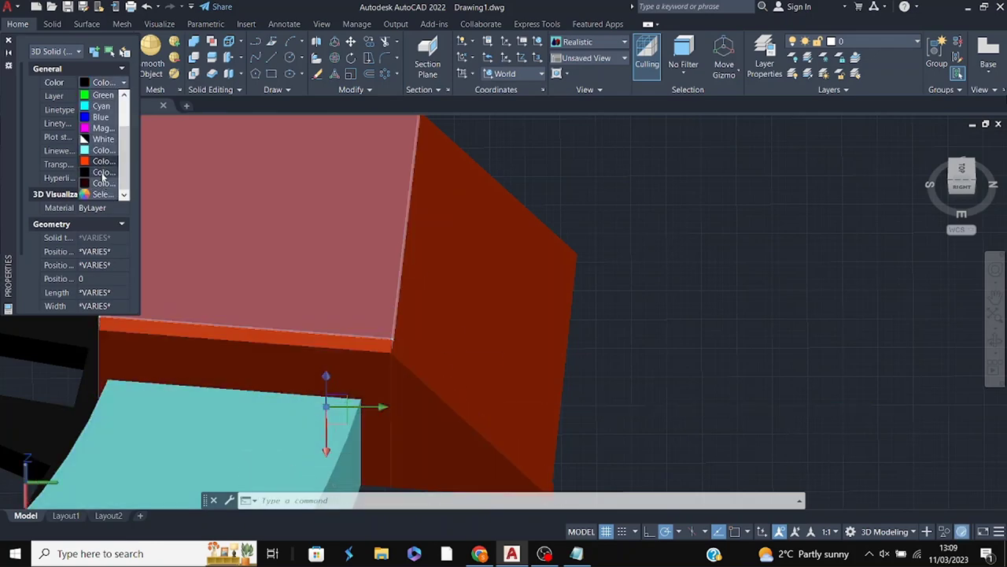
key(Escape)
key(Escape)
mouse_move(899, 288)
shift+middle_down()
mouse_move(834, 316)
mouse_move(598, 326)
shift+middle_up()
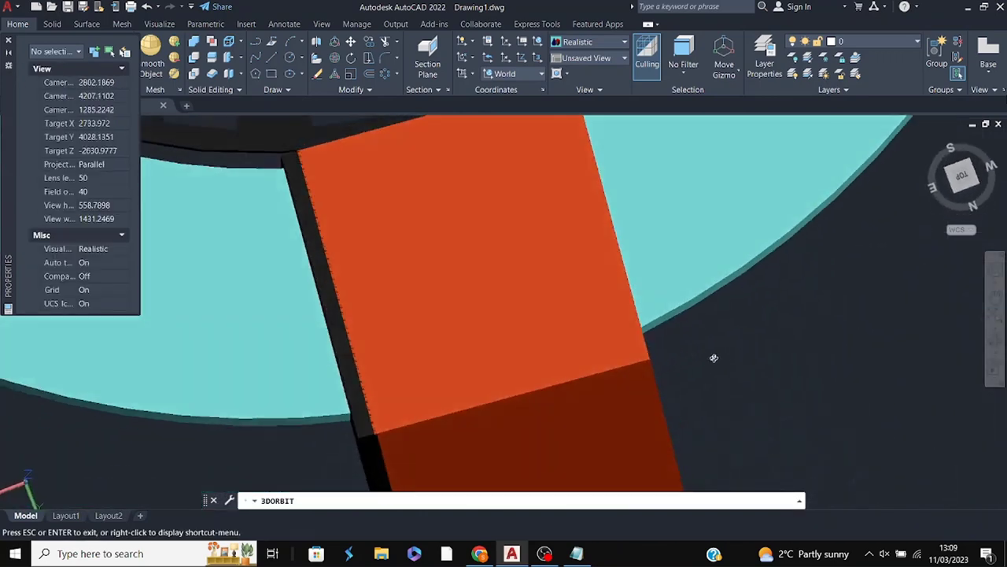
- Copy the thin slab from its corner to the far side of the orange block
click(504, 339)
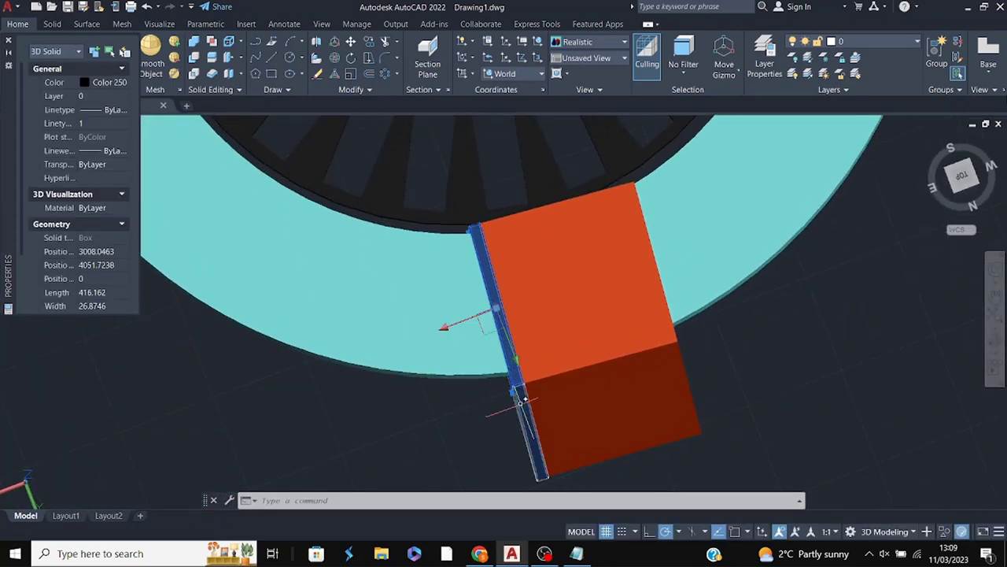
right_click(475, 415)
click(519, 229)
click(516, 379)
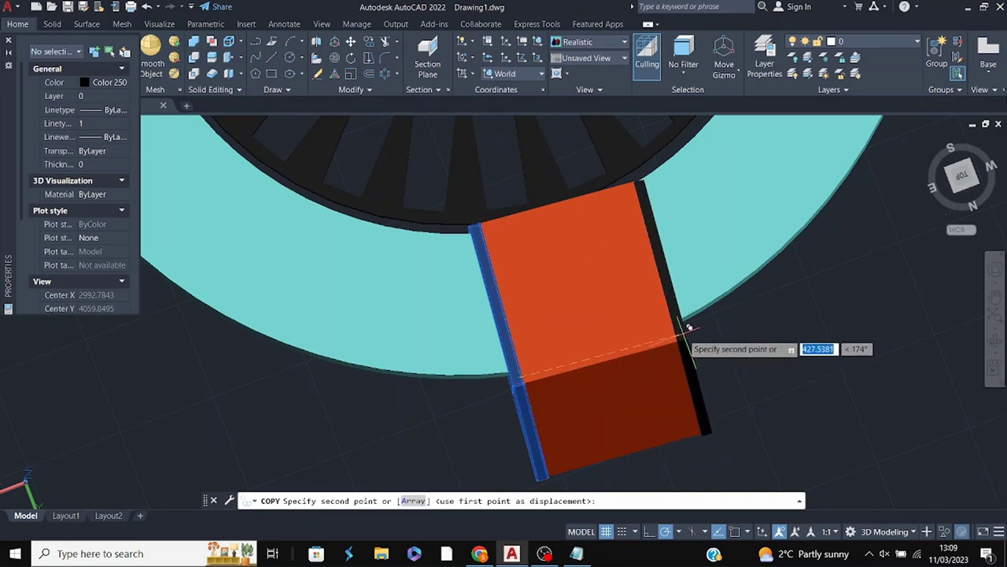
click(689, 327)
mouse_move(690, 326)
shift+middle_down()
mouse_move(721, 256)
mouse_move(747, 282)
mouse_move(721, 279)
mouse_move(780, 351)
mouse_move(843, 283)
mouse_move(832, 313)
shift+middle_up()
mouse_move(929, 315)
shift+middle_down()
mouse_move(911, 389)
mouse_move(872, 349)
shift+middle_up()
shift+middle_drag(1001, 318, 443, 473)
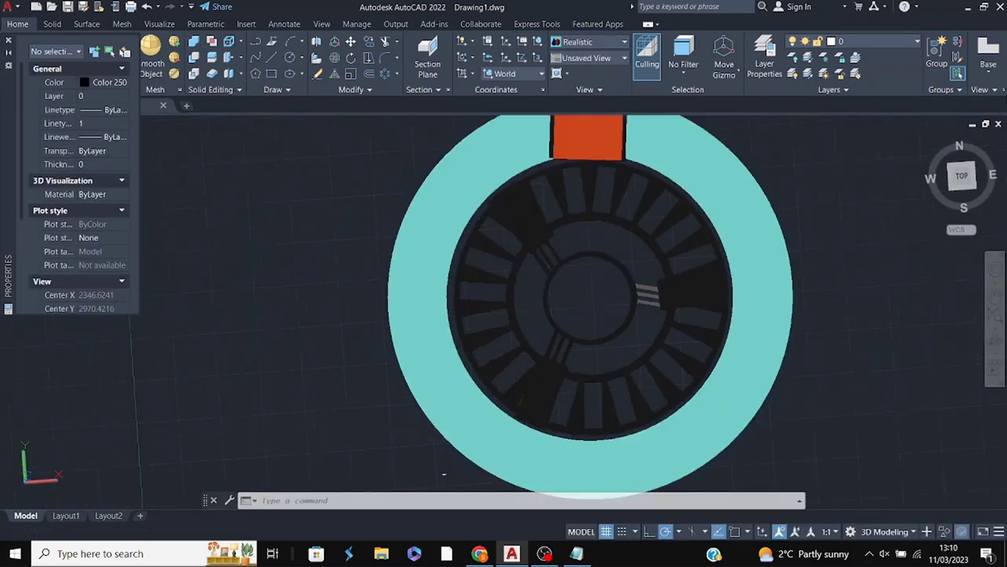
click(395, 78)
click(588, 140)
key(Return)
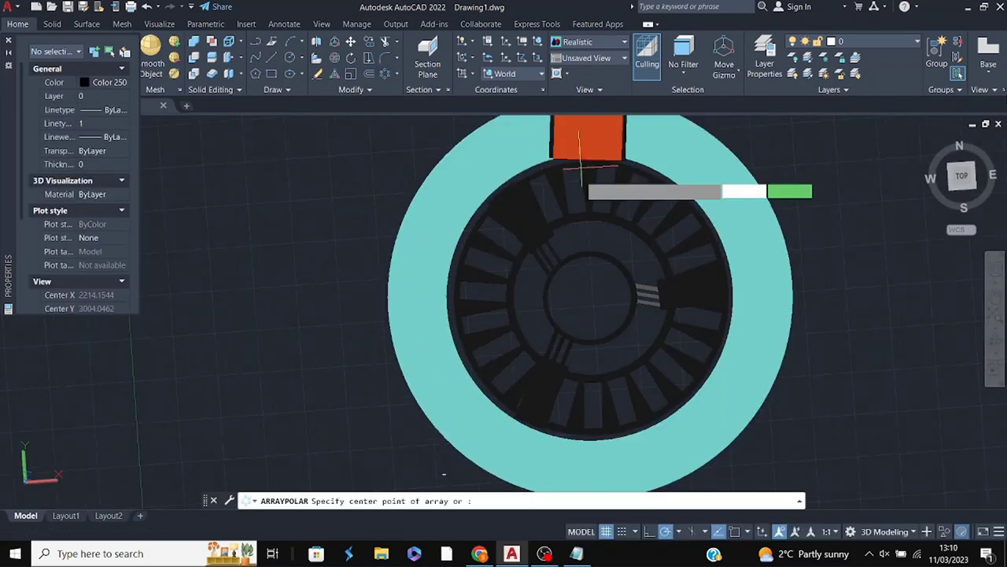
click(590, 295)
key(Escape)
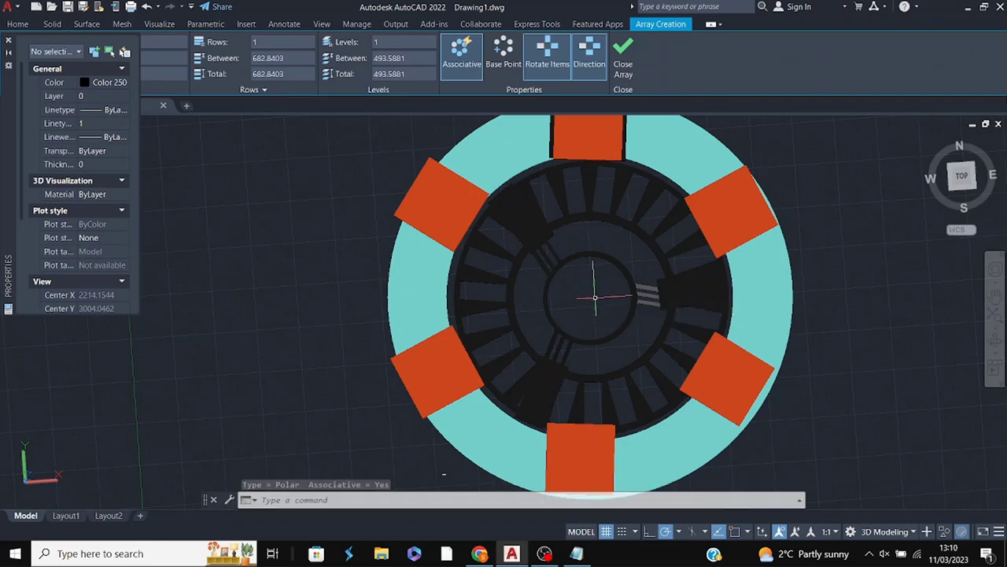
key(ctrl+z)
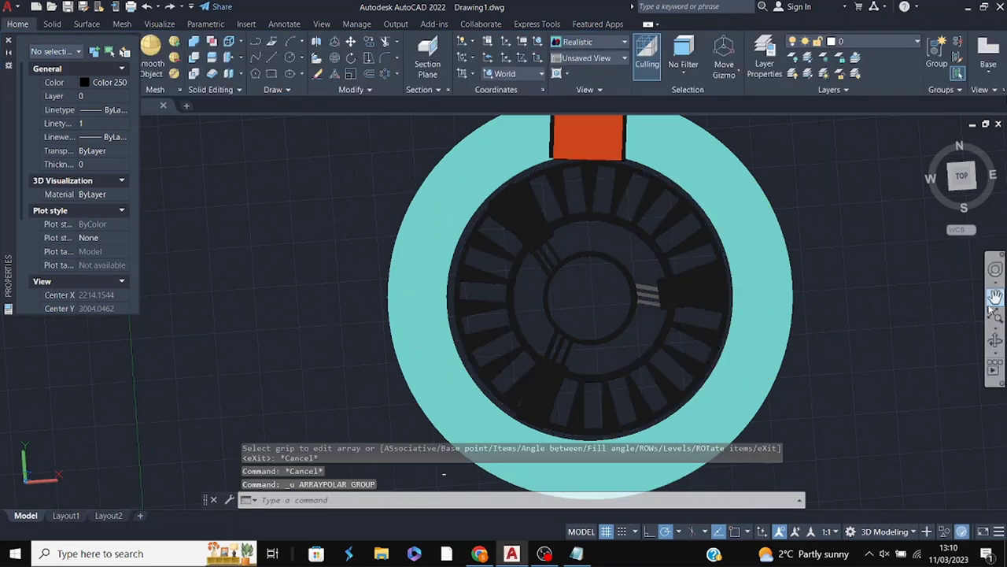
click(995, 293)
drag(912, 280, 894, 351)
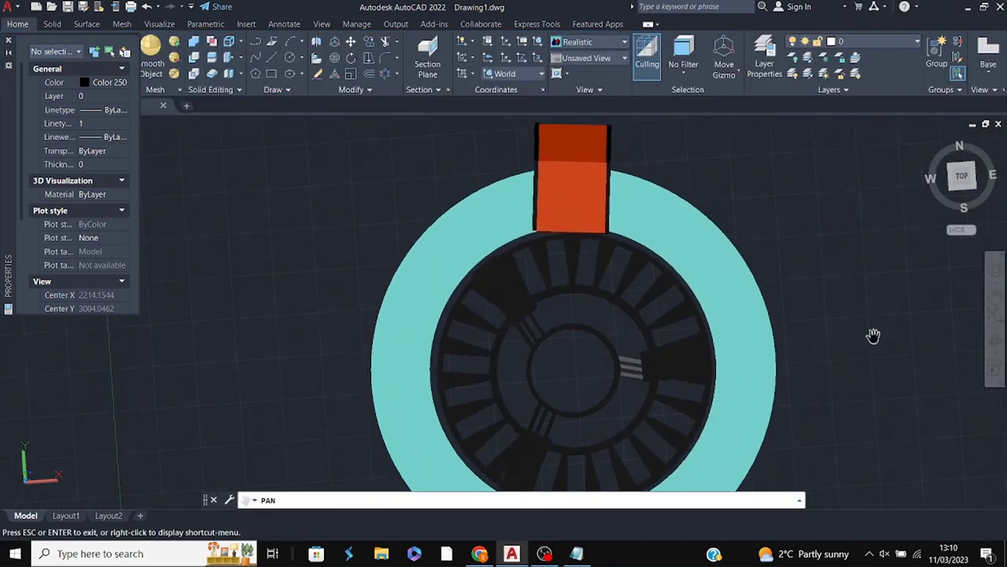
key(Escape)
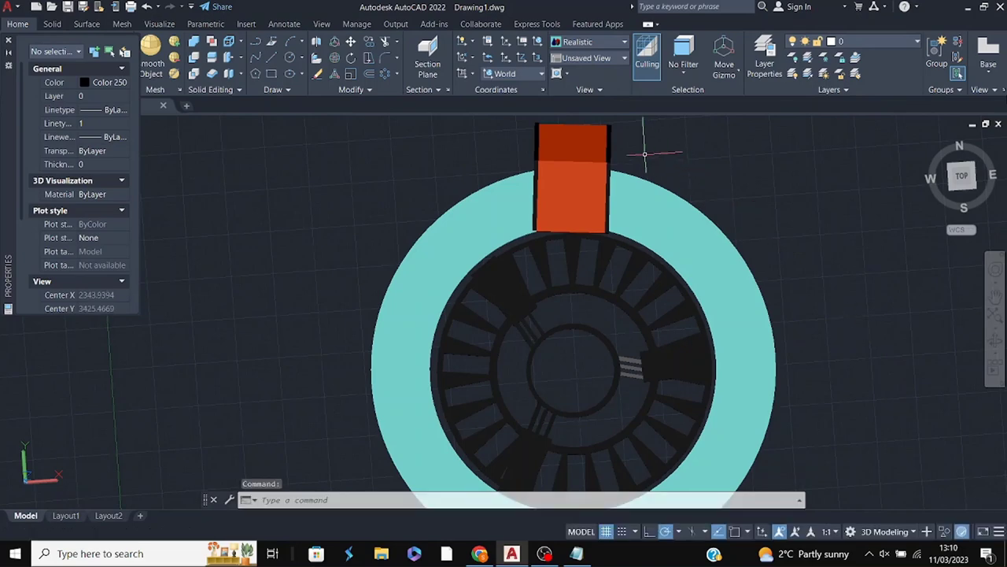
- Select the top block's solids and try the Rotate gizmo, then cancel
drag(532, 144, 621, 141)
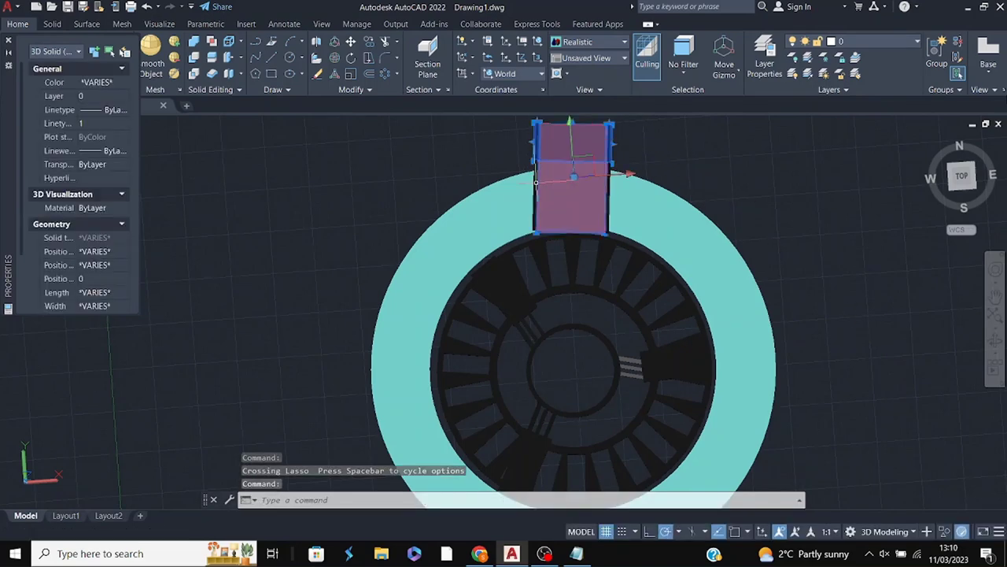
click(724, 75)
click(744, 121)
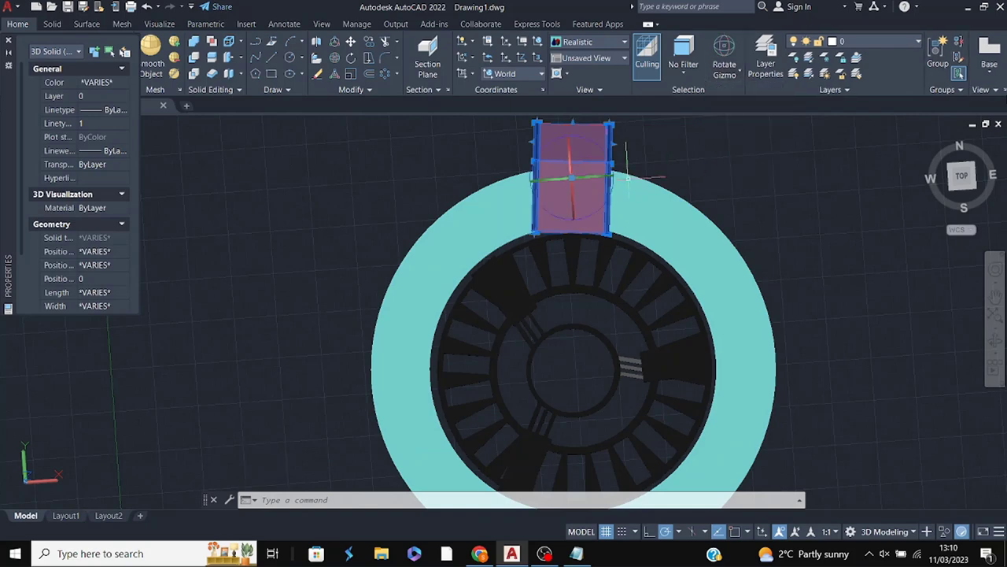
click(601, 218)
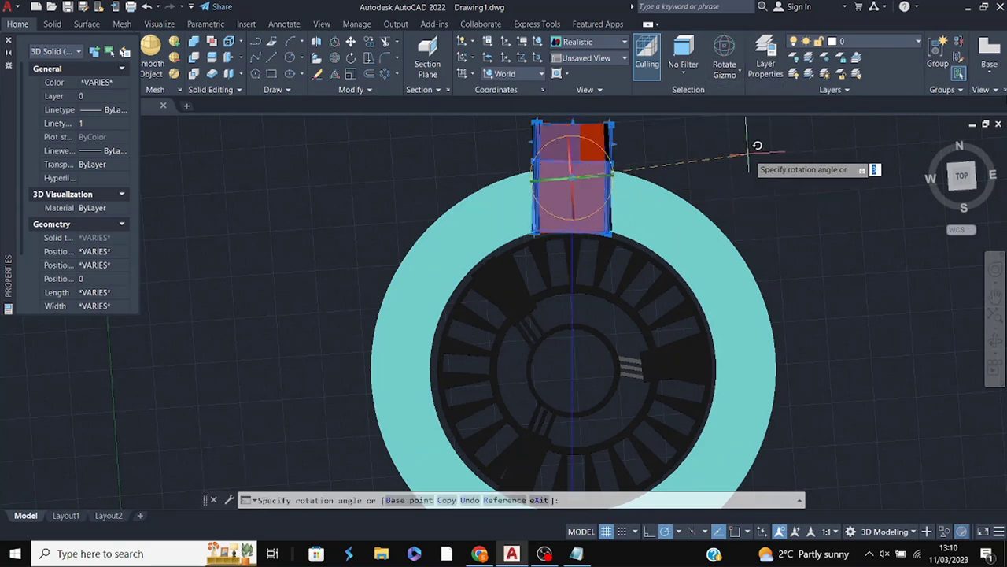
key(Escape)
key(Escape)
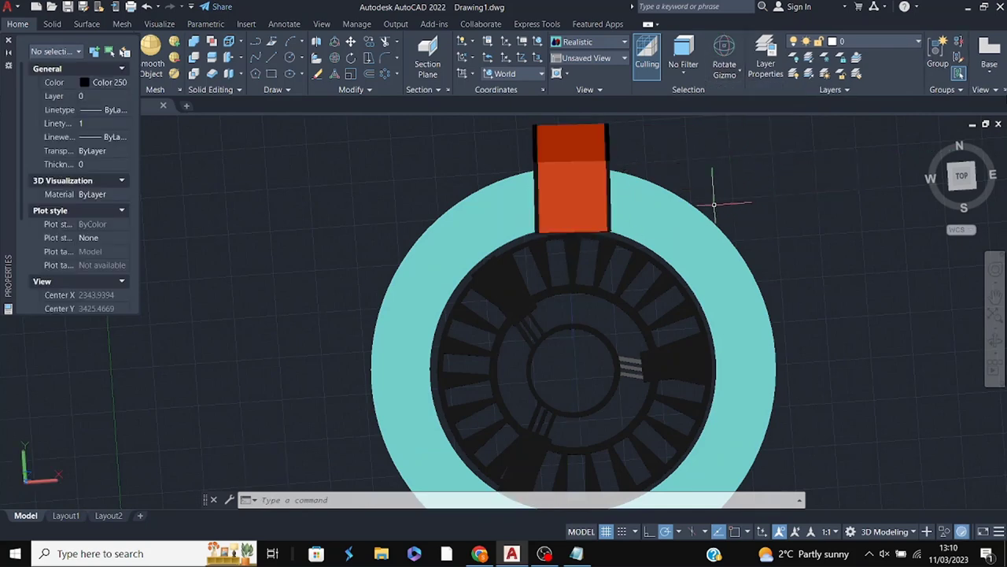
- Deselect the orange block and close the Properties palette
click(548, 189)
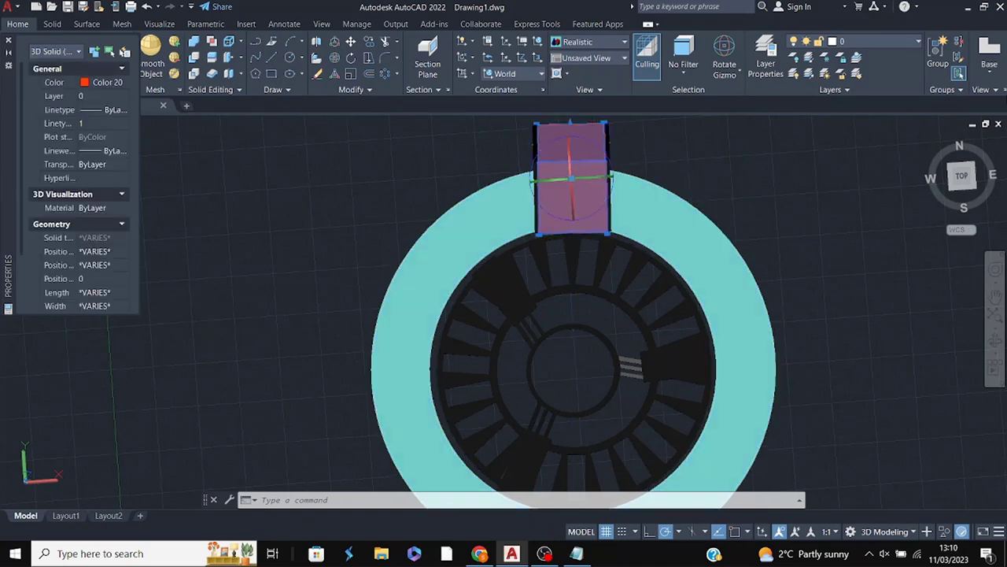
key(Escape)
click(9, 40)
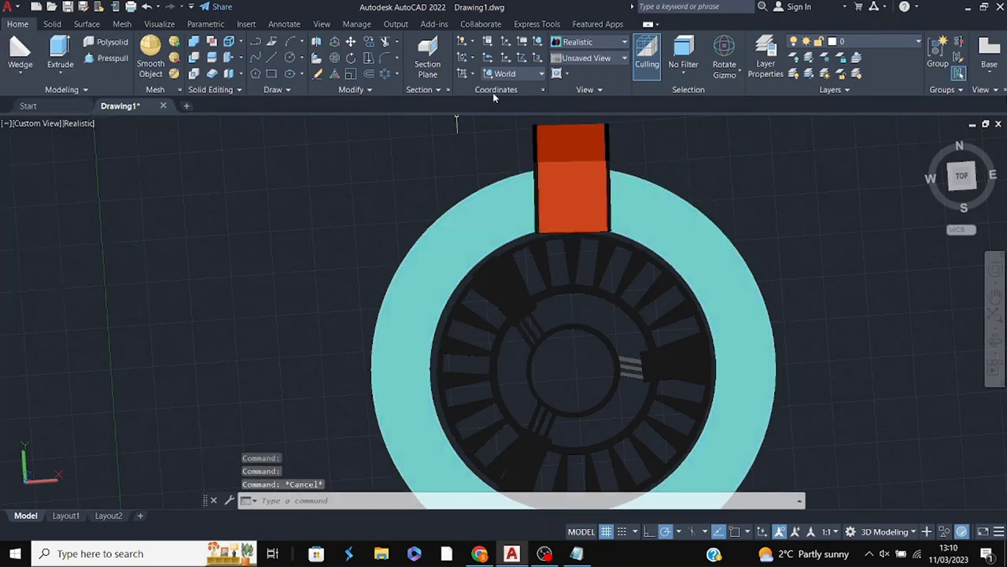
- Polar-array the orange block into 10 items around the ring centre
click(389, 75)
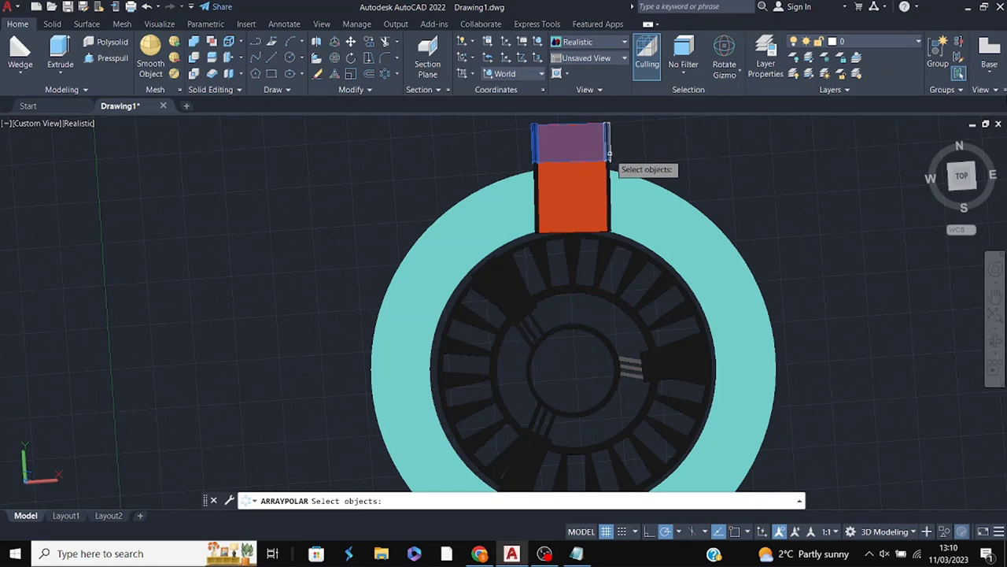
click(596, 206)
key(Return)
click(575, 363)
text(10)
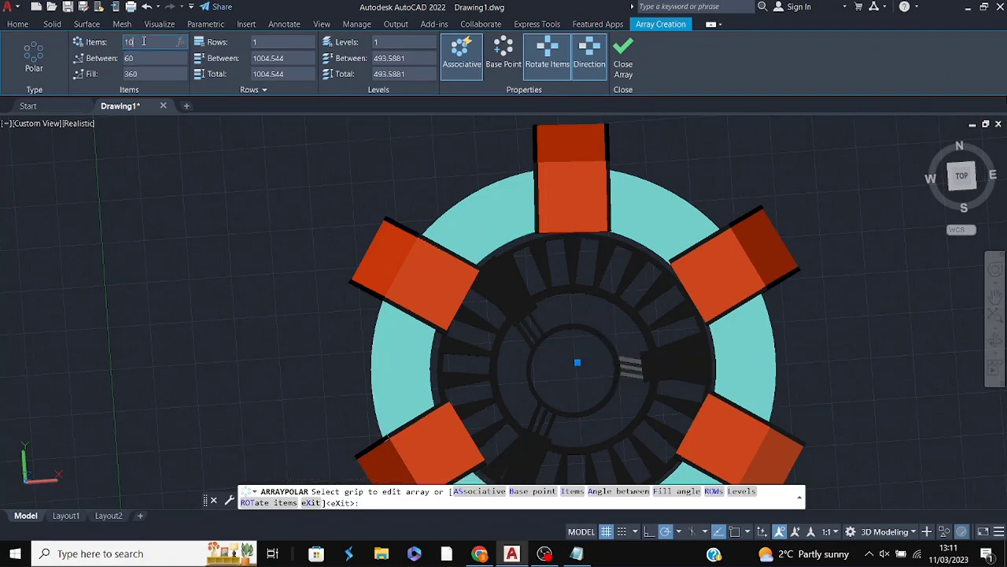
key(Return)
key(Escape)
click(995, 341)
mouse_move(929, 307)
mouse_down()
mouse_move(887, 283)
mouse_move(881, 383)
mouse_up()
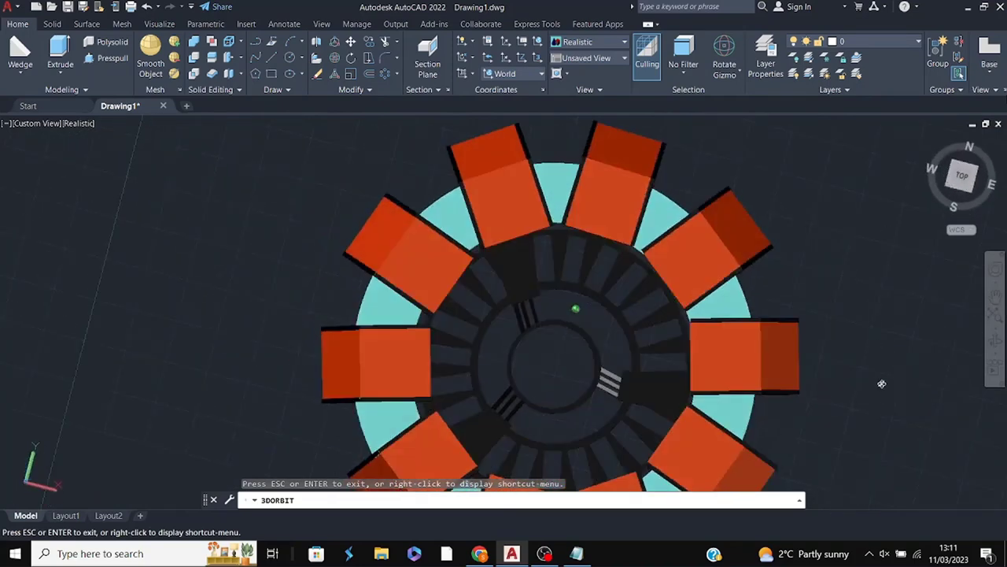
scroll(881, 384, down, 5)
mouse_move(890, 346)
mouse_down()
mouse_move(875, 290)
mouse_move(877, 345)
mouse_move(827, 297)
mouse_move(805, 292)
mouse_move(870, 364)
mouse_up()
scroll(798, 302, up, 3)
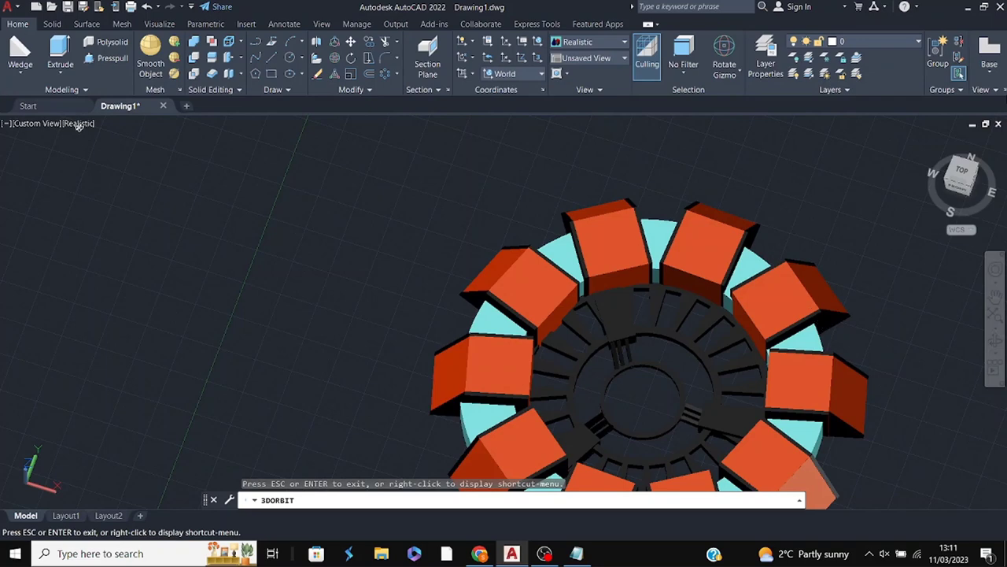
drag(357, 270, 362, 330)
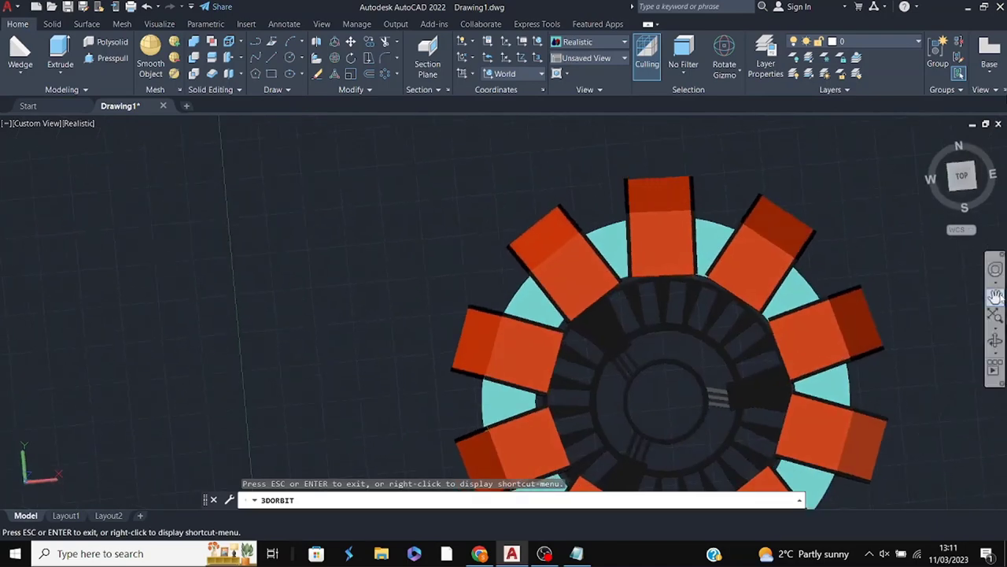
click(995, 297)
drag(907, 364, 818, 284)
scroll(803, 288, down, 1)
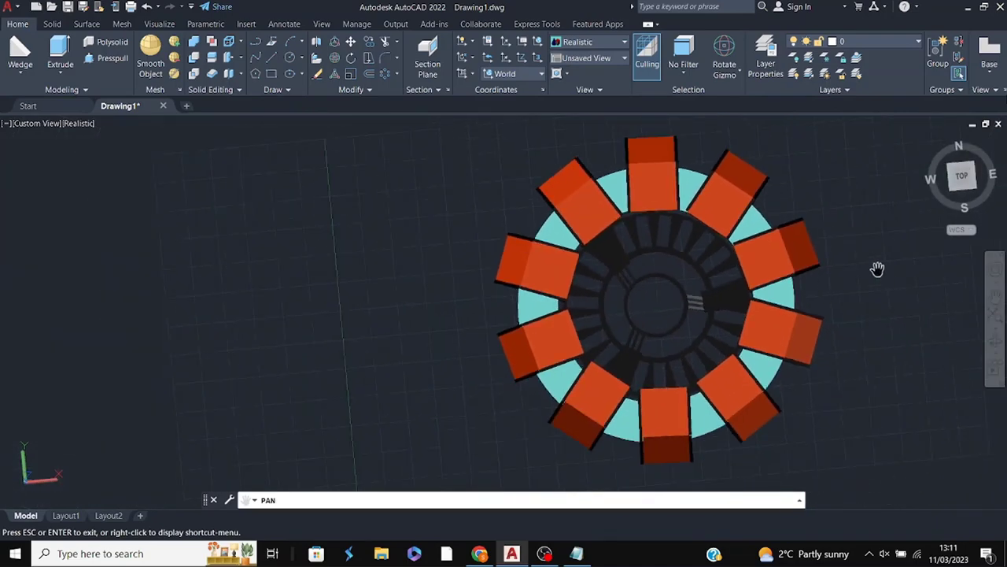